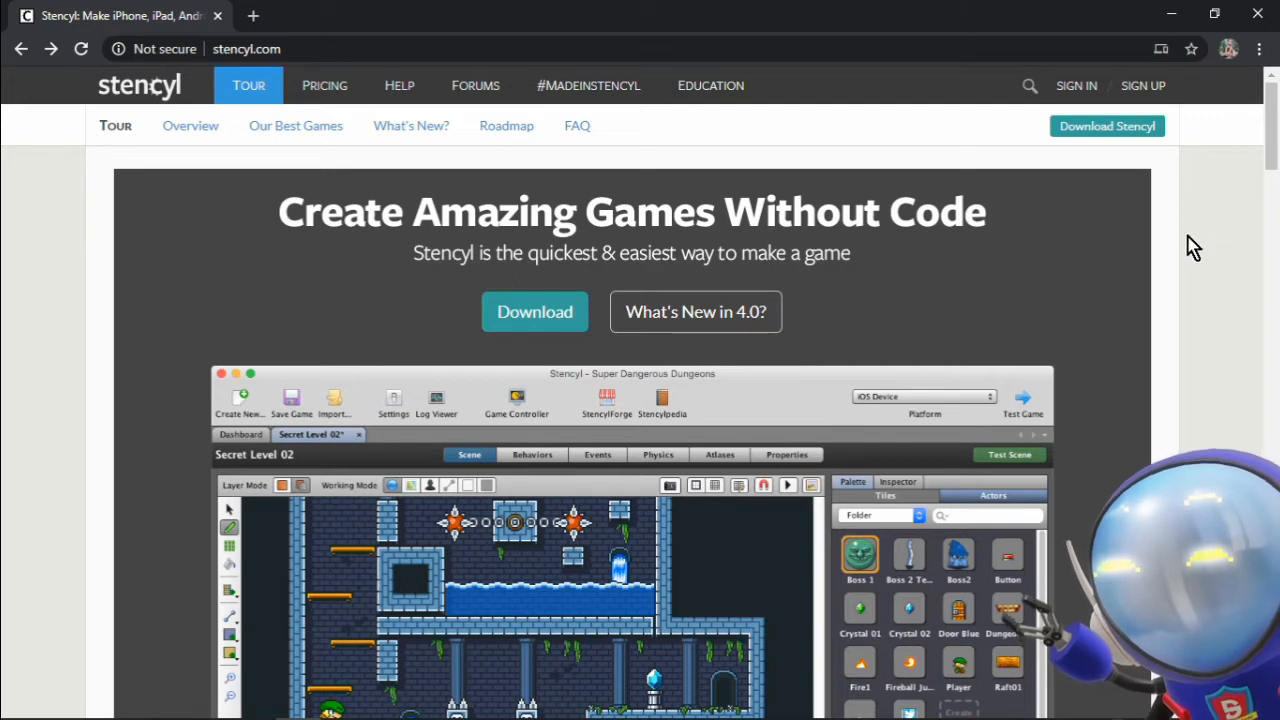
# Step: Look over the Stencyl home page at stencyl.com, including the site address and the game editor preview
pyautogui.scroll(-2, 1203, 246)
pyautogui.scroll(1, 1203, 246)
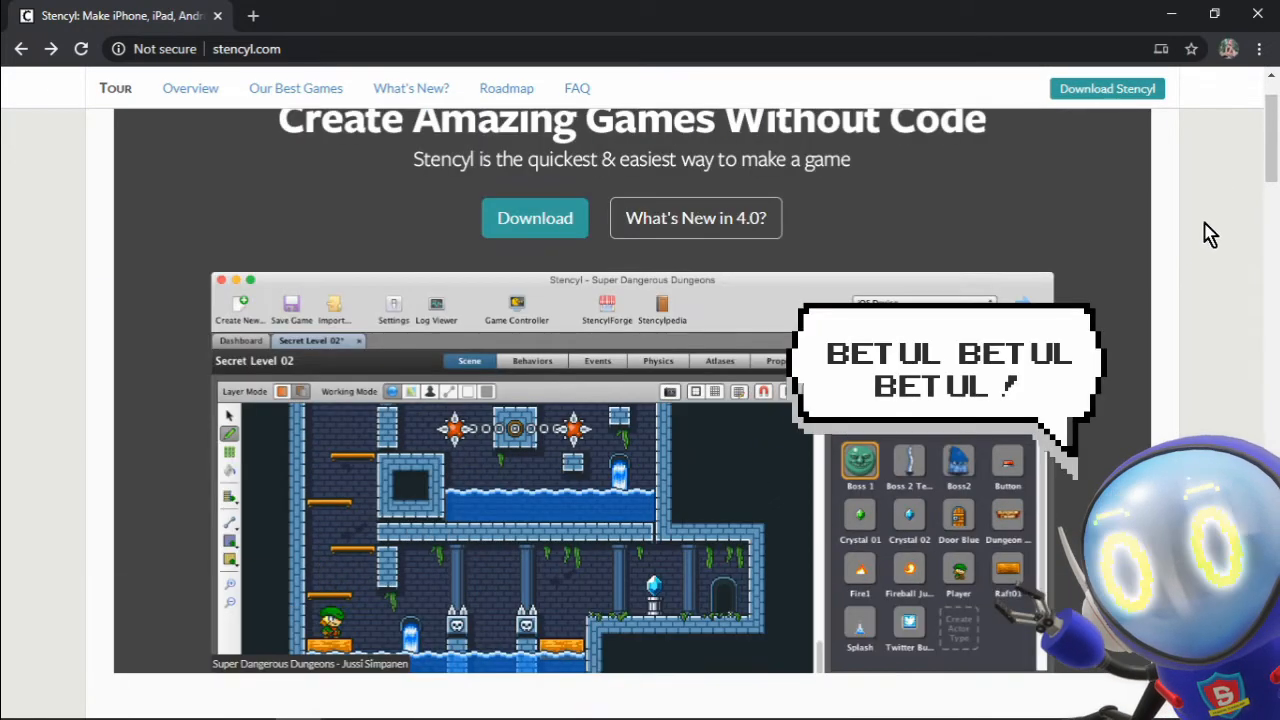
pyautogui.scroll(1, 1210, 233)
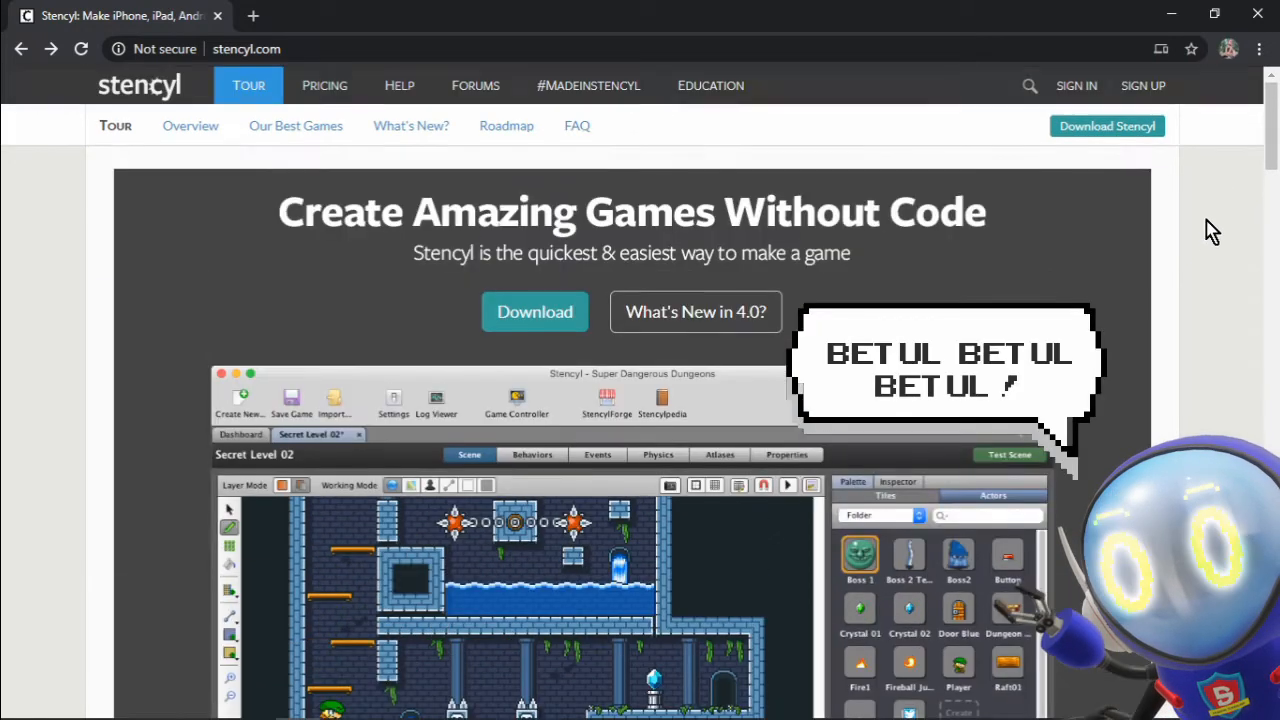
pyautogui.click(333, 52)
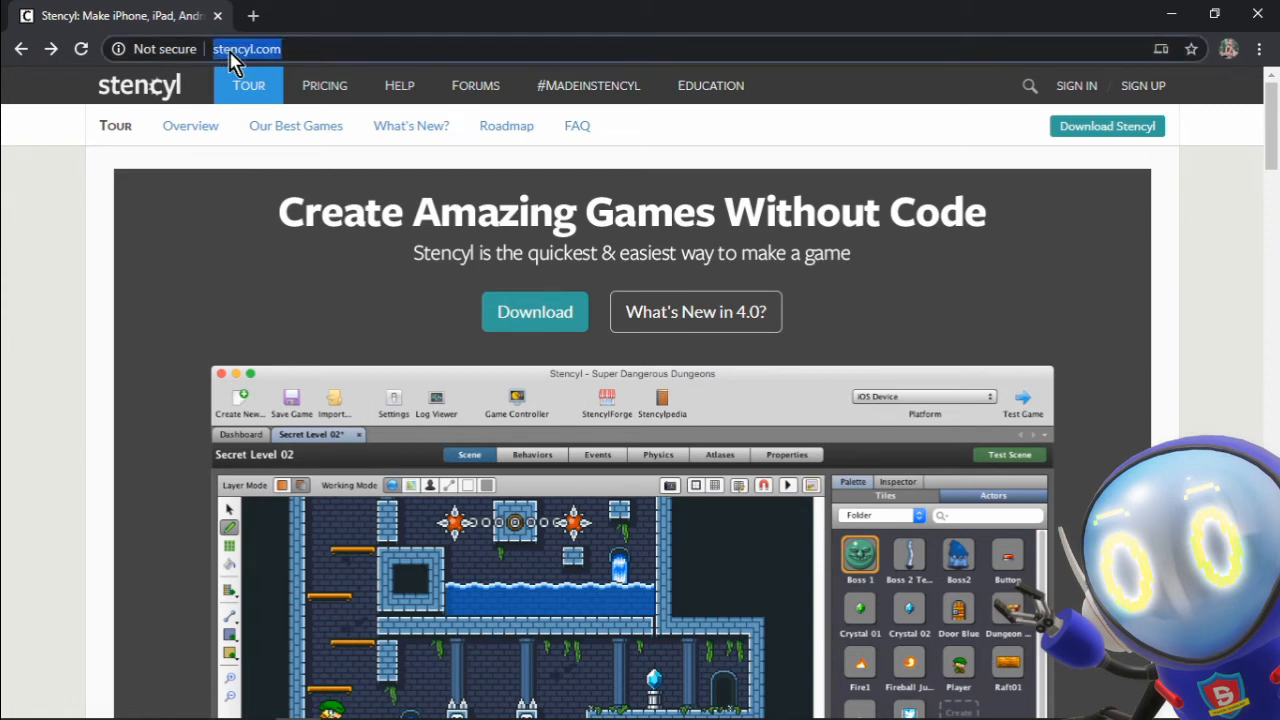
pyautogui.click(35, 268)
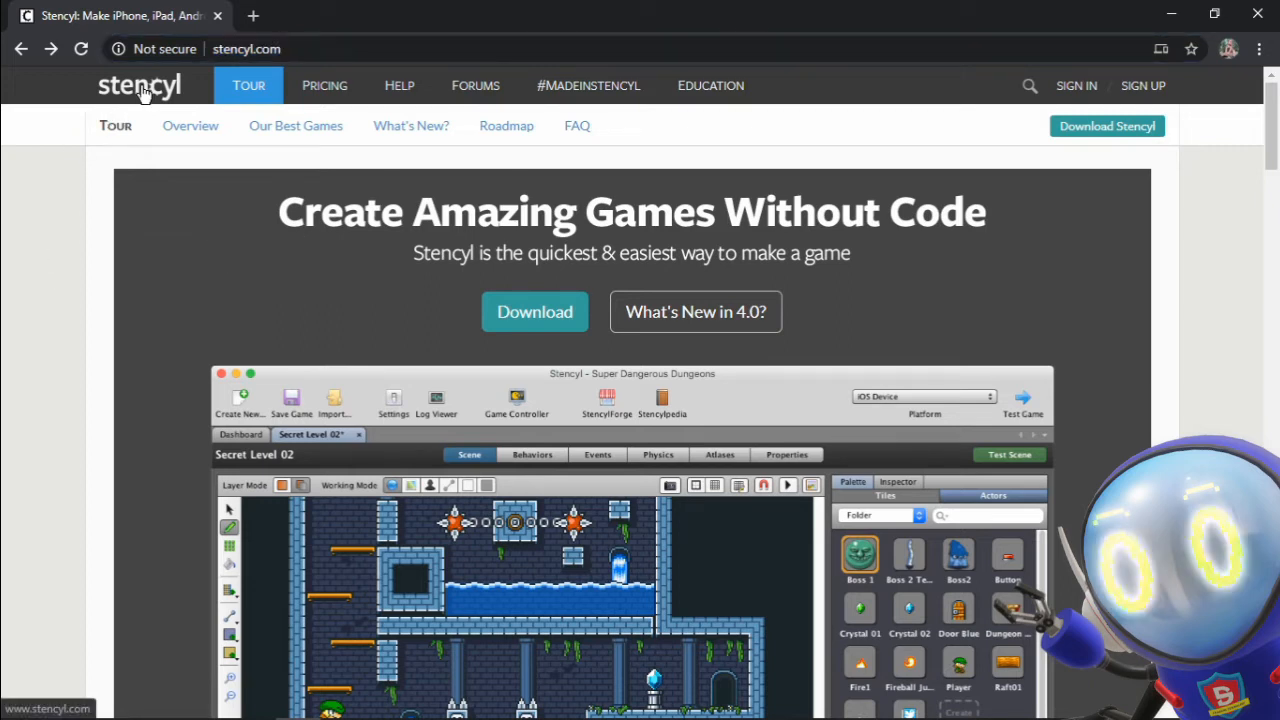
pyautogui.scroll(-3, 10, 312)
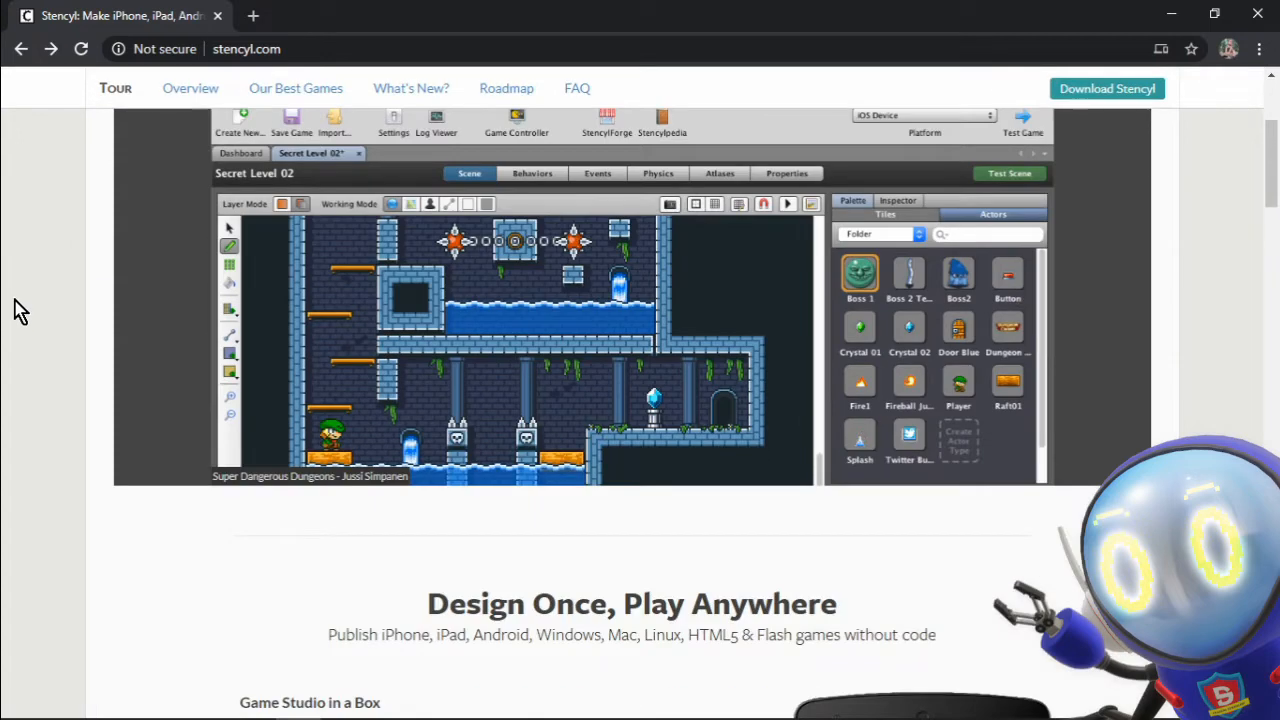
pyautogui.scroll(3, 15, 312)
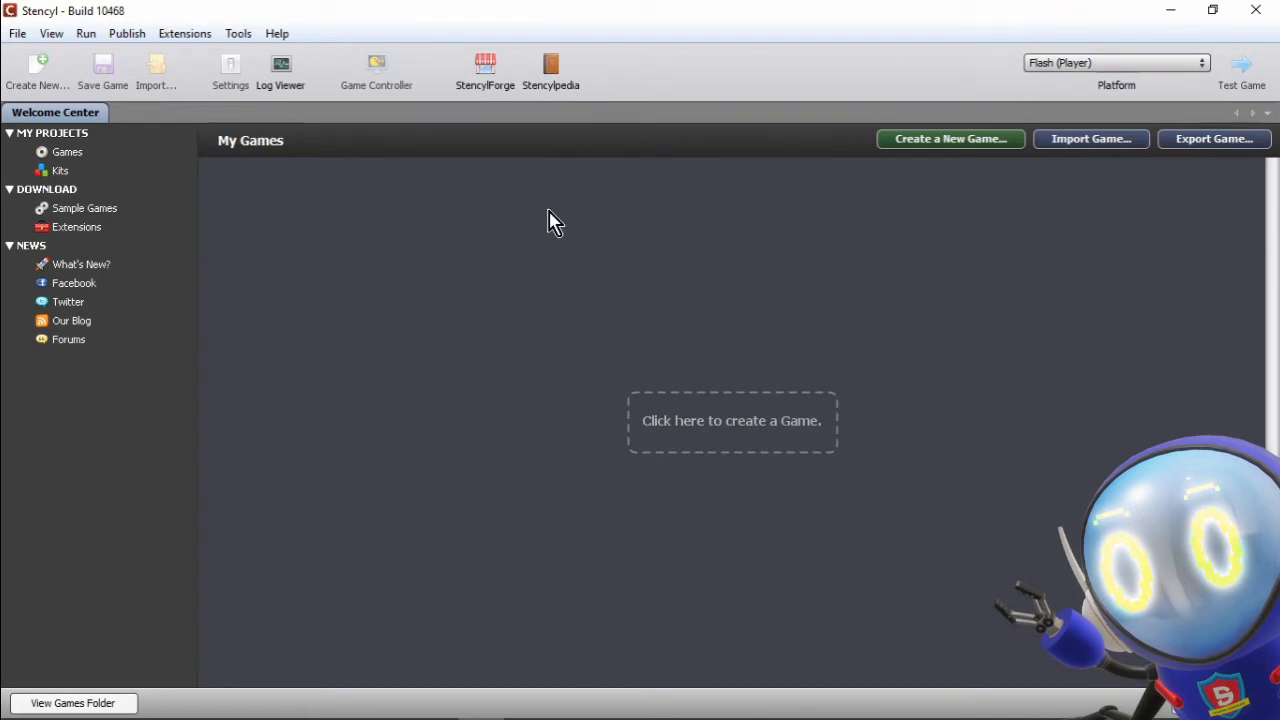
# Step: Switch to Stencyl and create a blank game named Game Saya, keeping the 640 x 480 px screen size
pyautogui.click(783, 440)
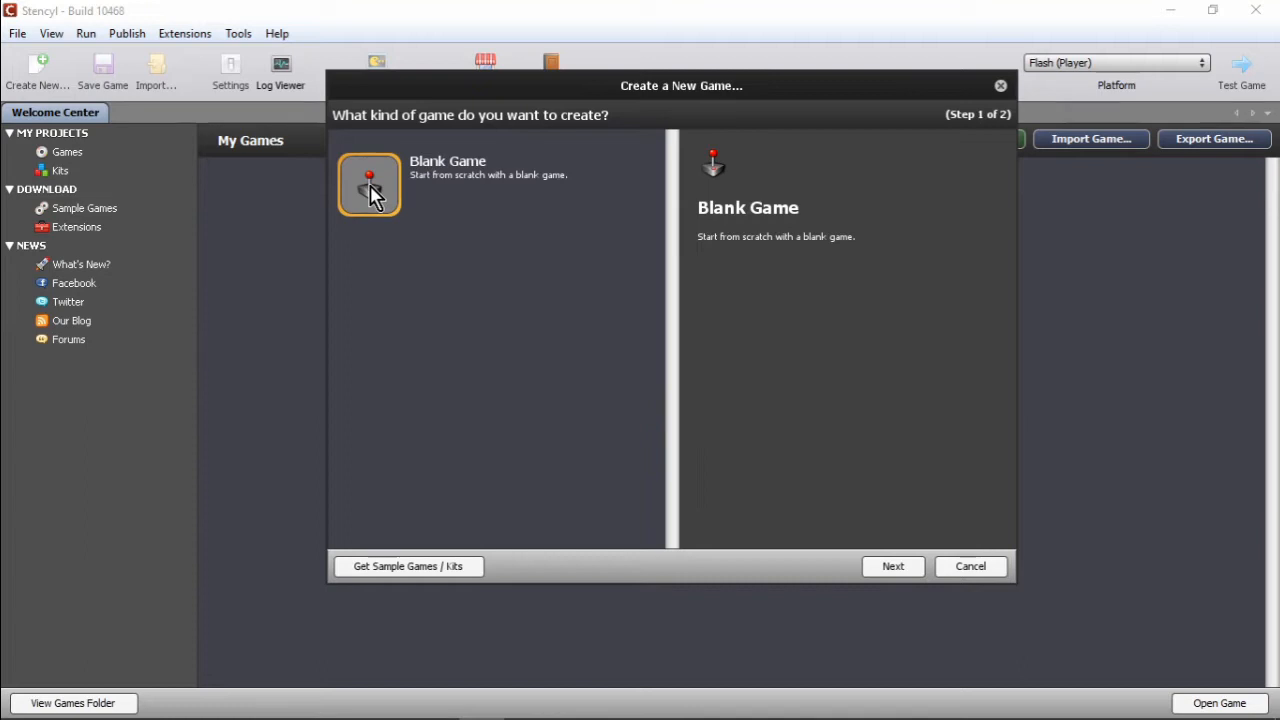
pyautogui.click(908, 571)
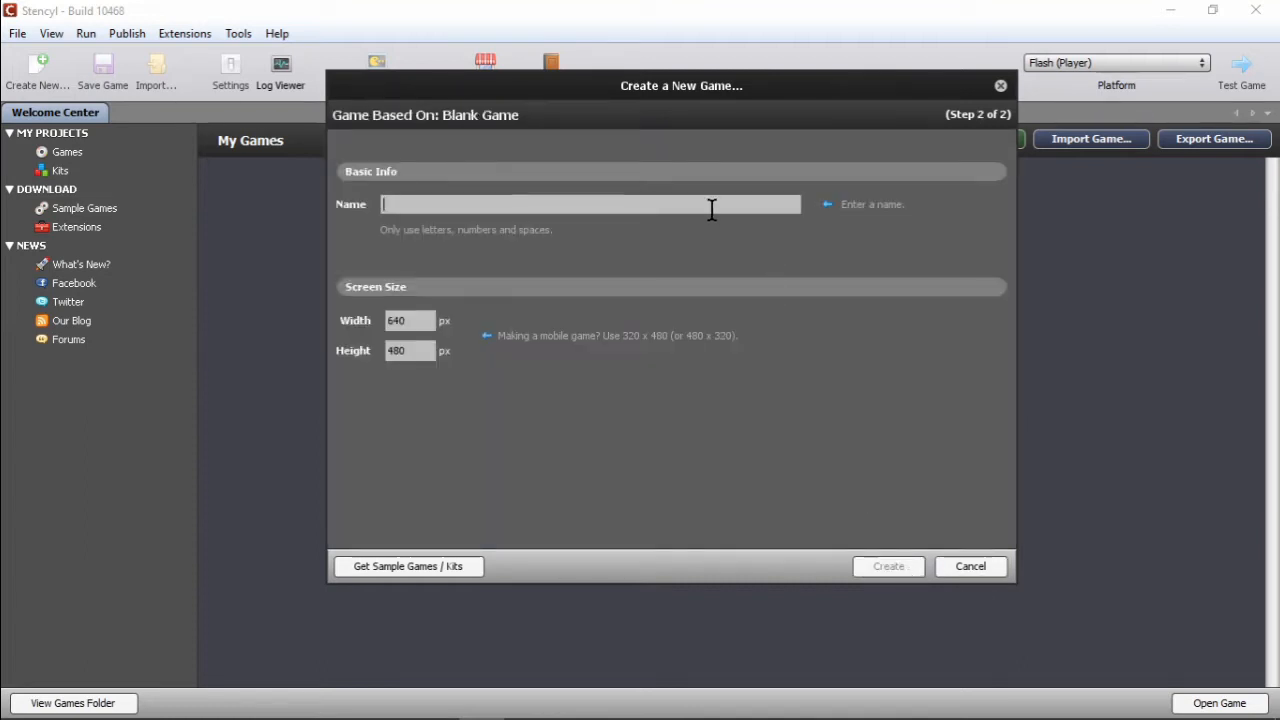
pyautogui.write('Game Saya')
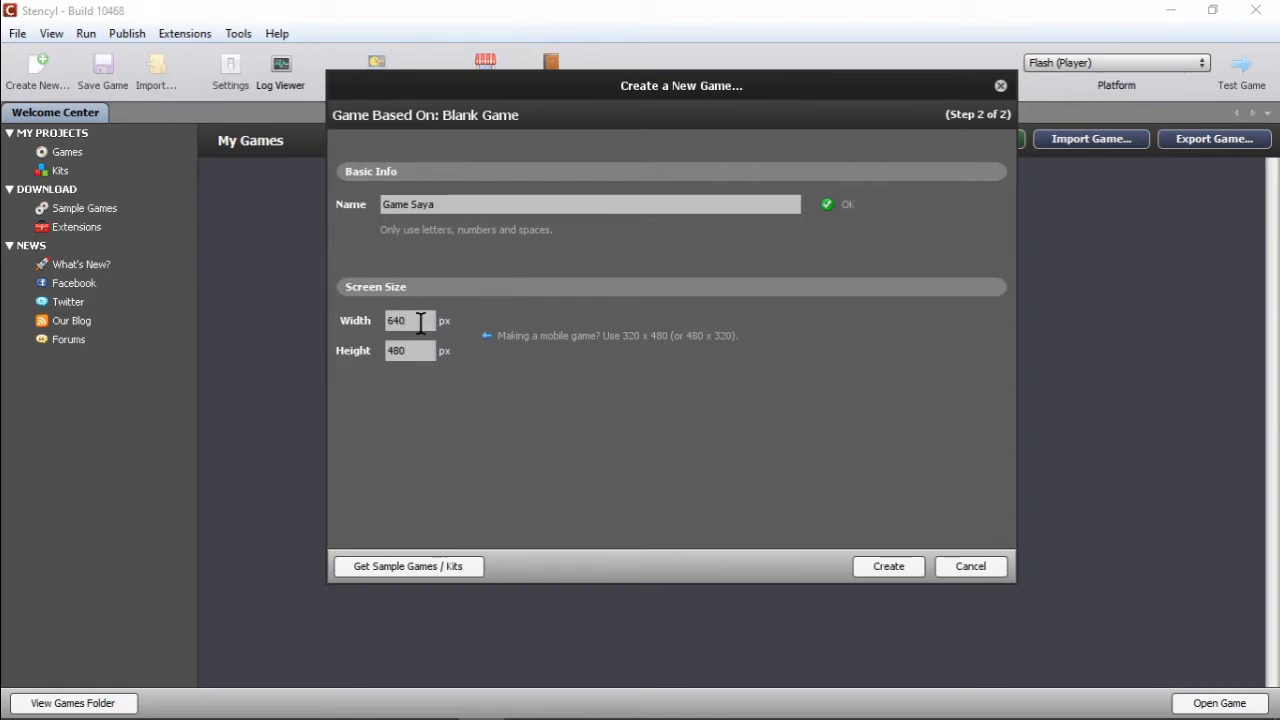
pyautogui.click(888, 569)
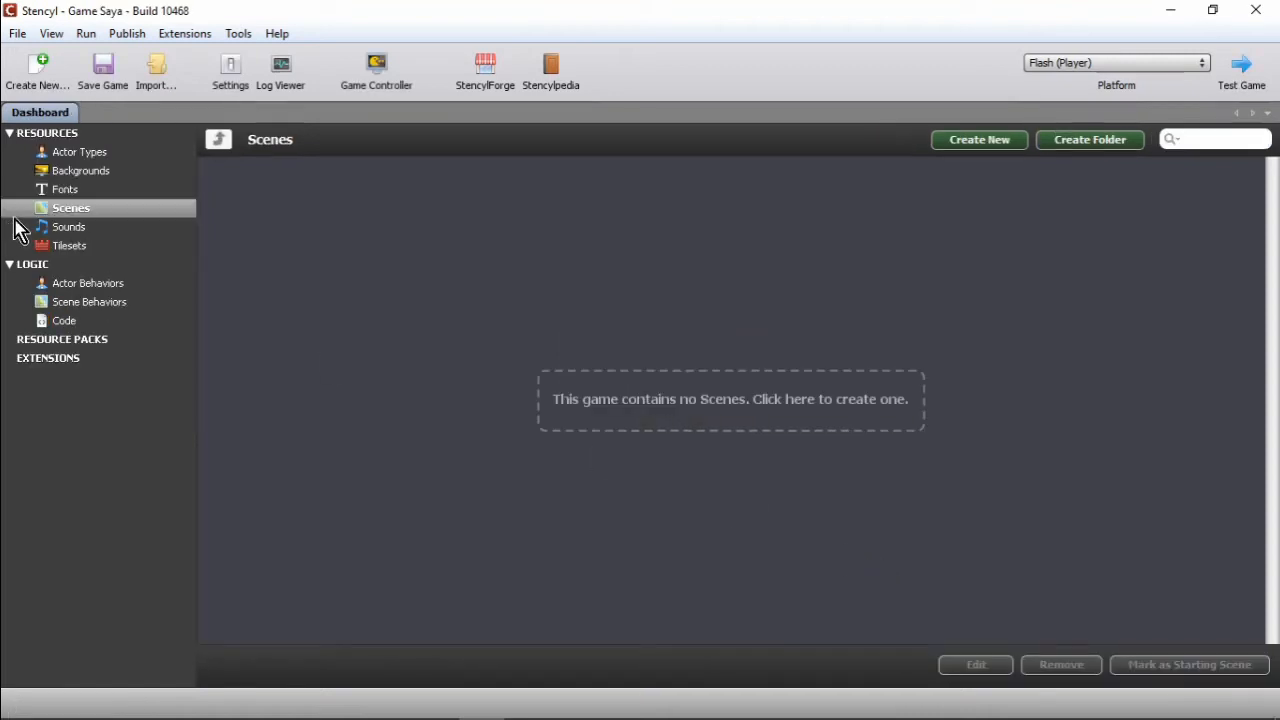
# Step: Look through the game's resource categories: actor types, backgrounds, fonts, scenes, sounds and tilesets
pyautogui.click(92, 155)
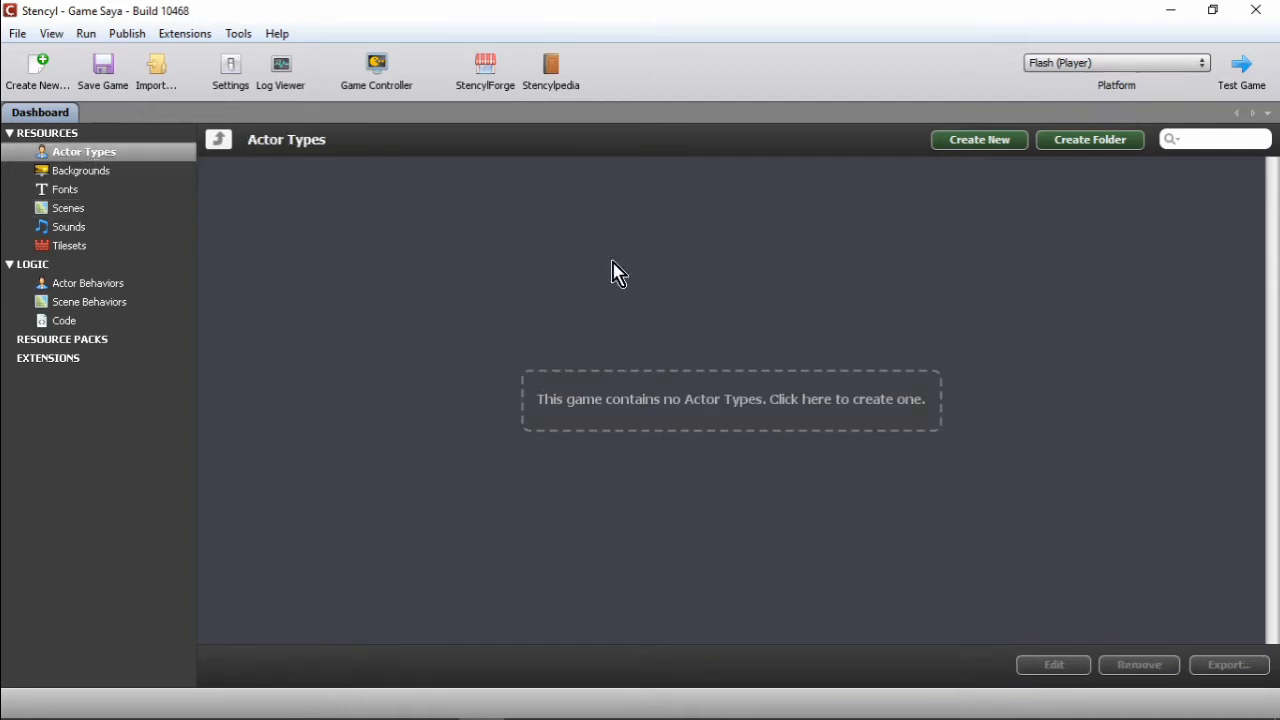
pyautogui.click(85, 173)
pyautogui.click(78, 196)
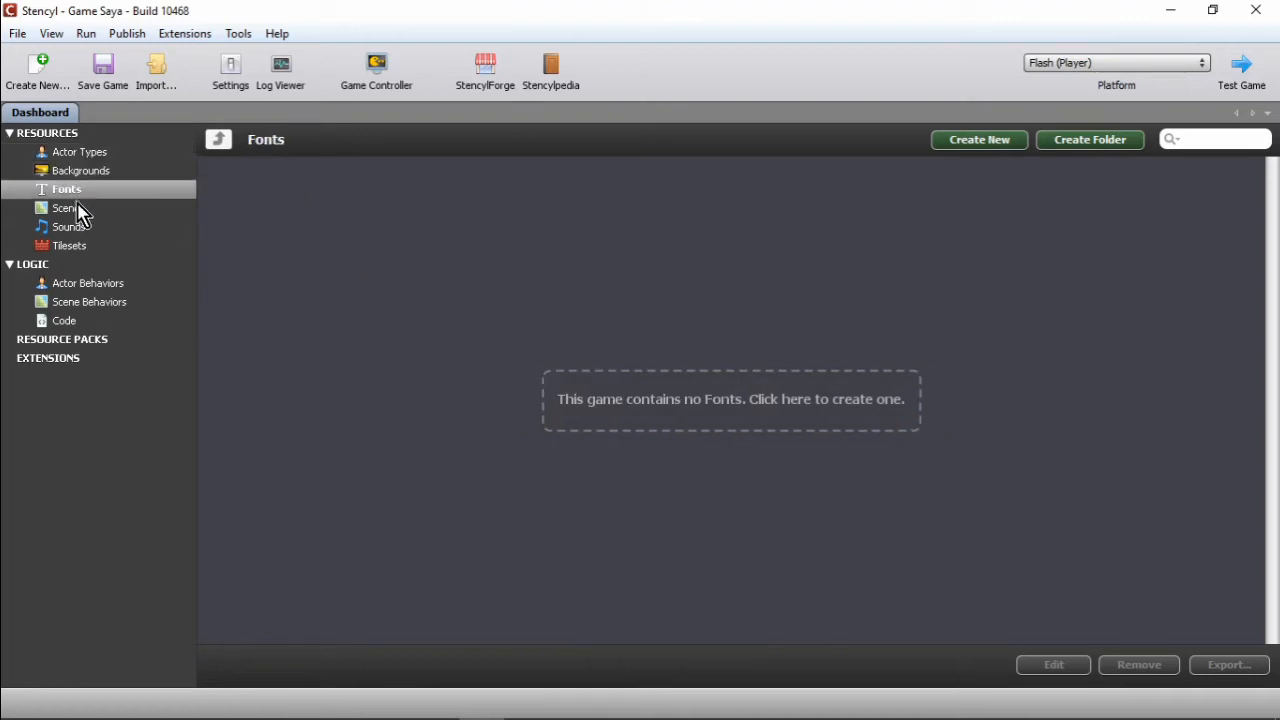
pyautogui.click(84, 215)
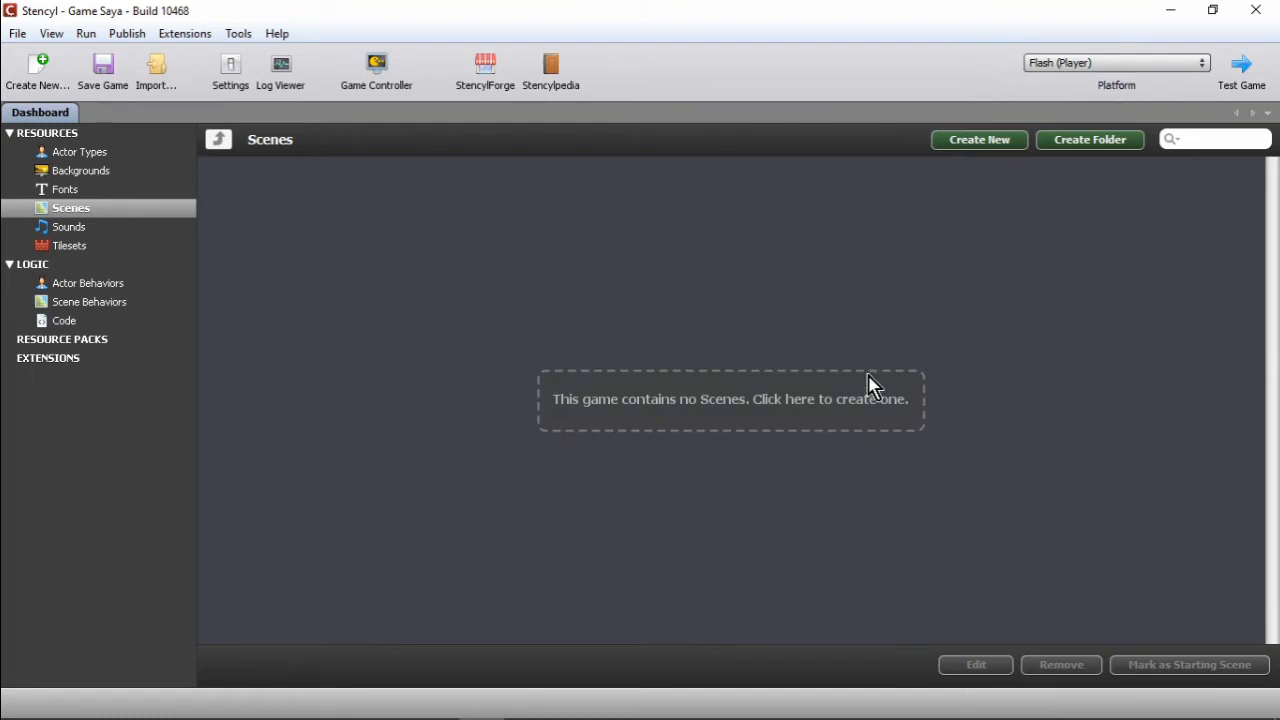
pyautogui.click(85, 232)
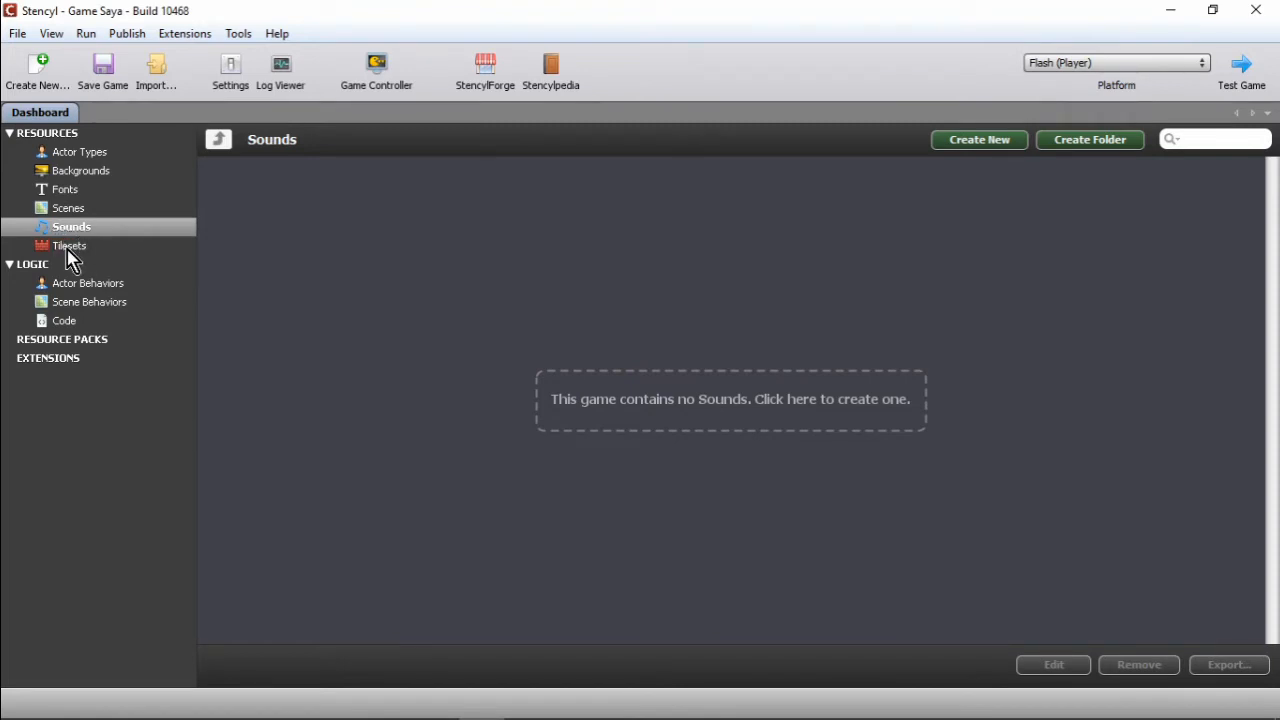
pyautogui.click(70, 250)
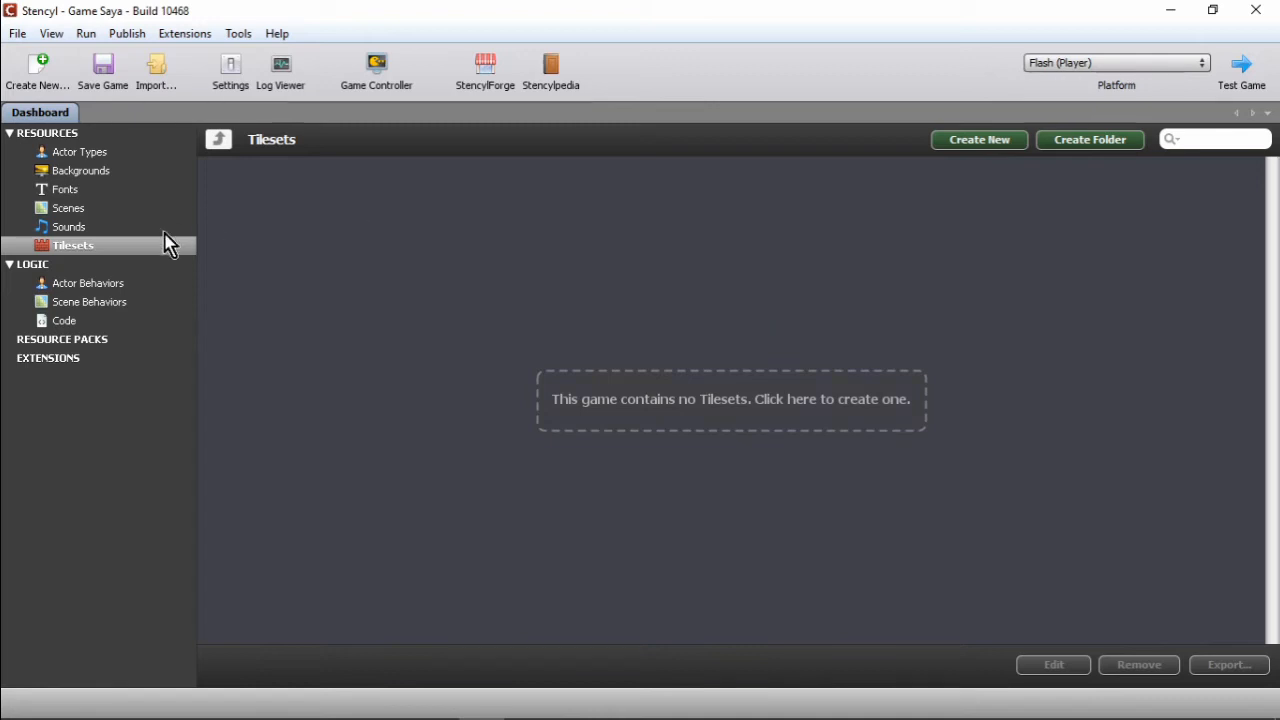
pyautogui.click(88, 155)
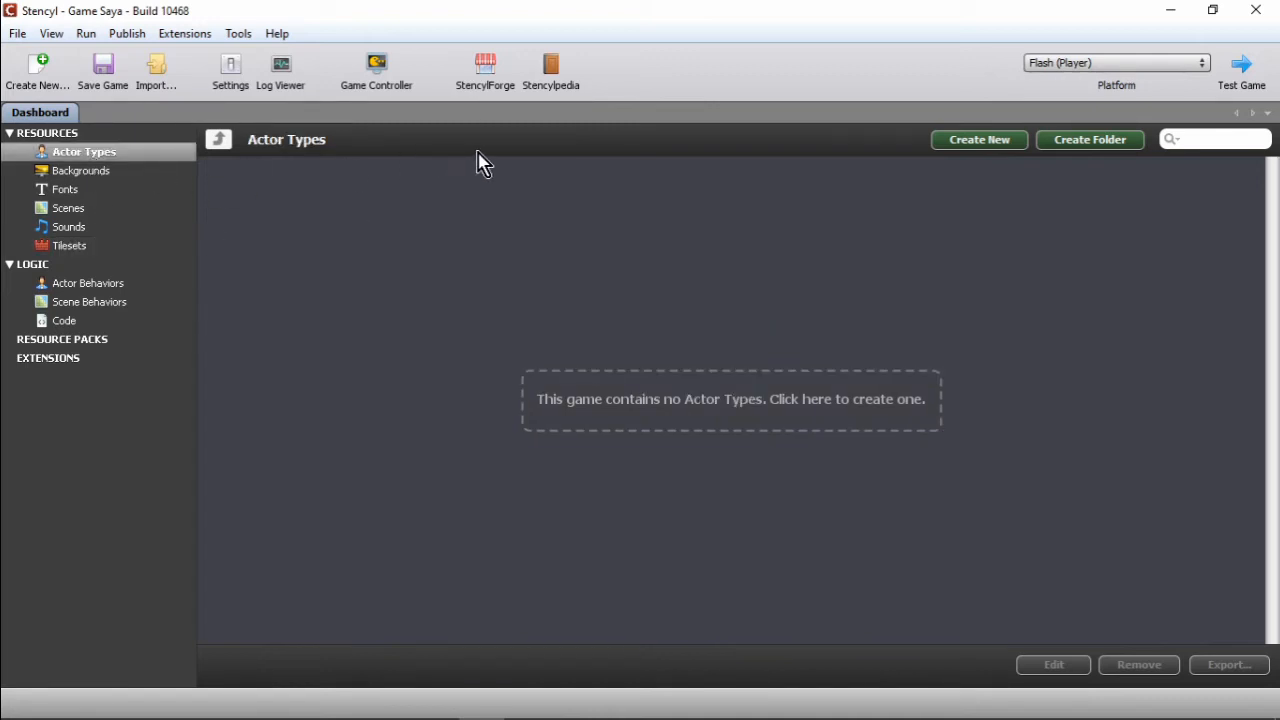
# Step: Open StencylForge and browse its featured actor types and tilesets
pyautogui.click(498, 76)
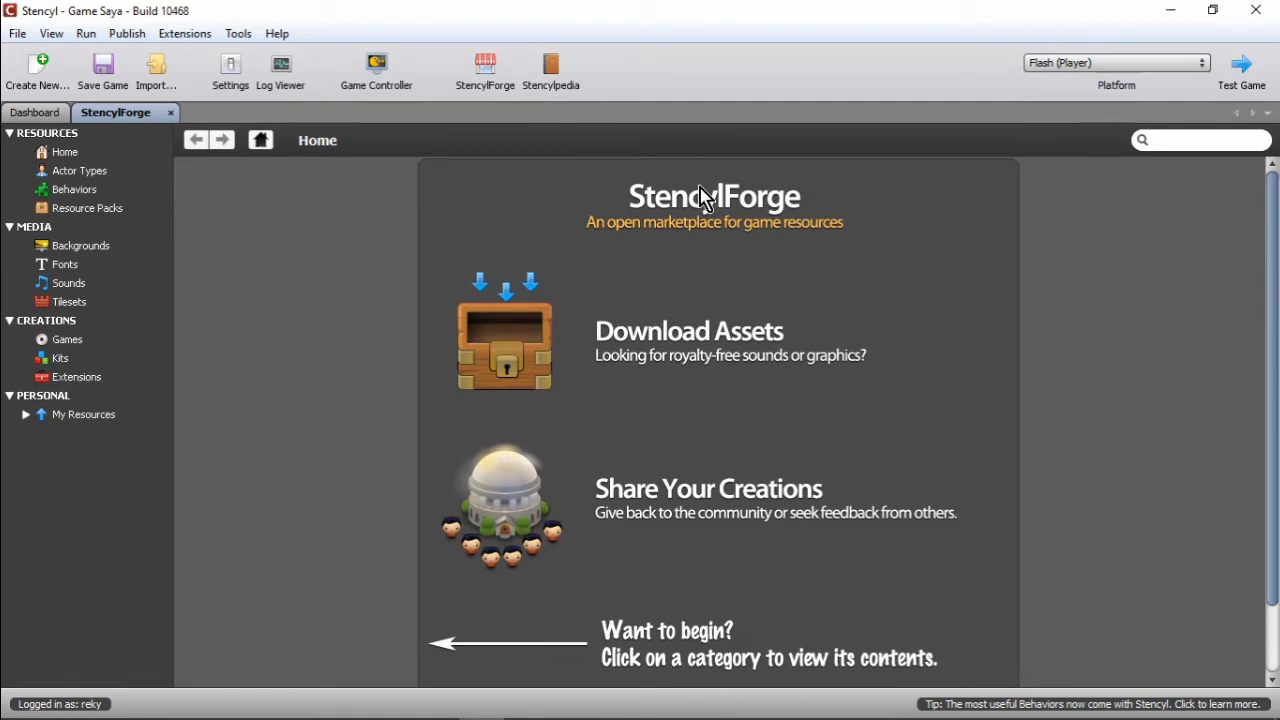
pyautogui.click(78, 172)
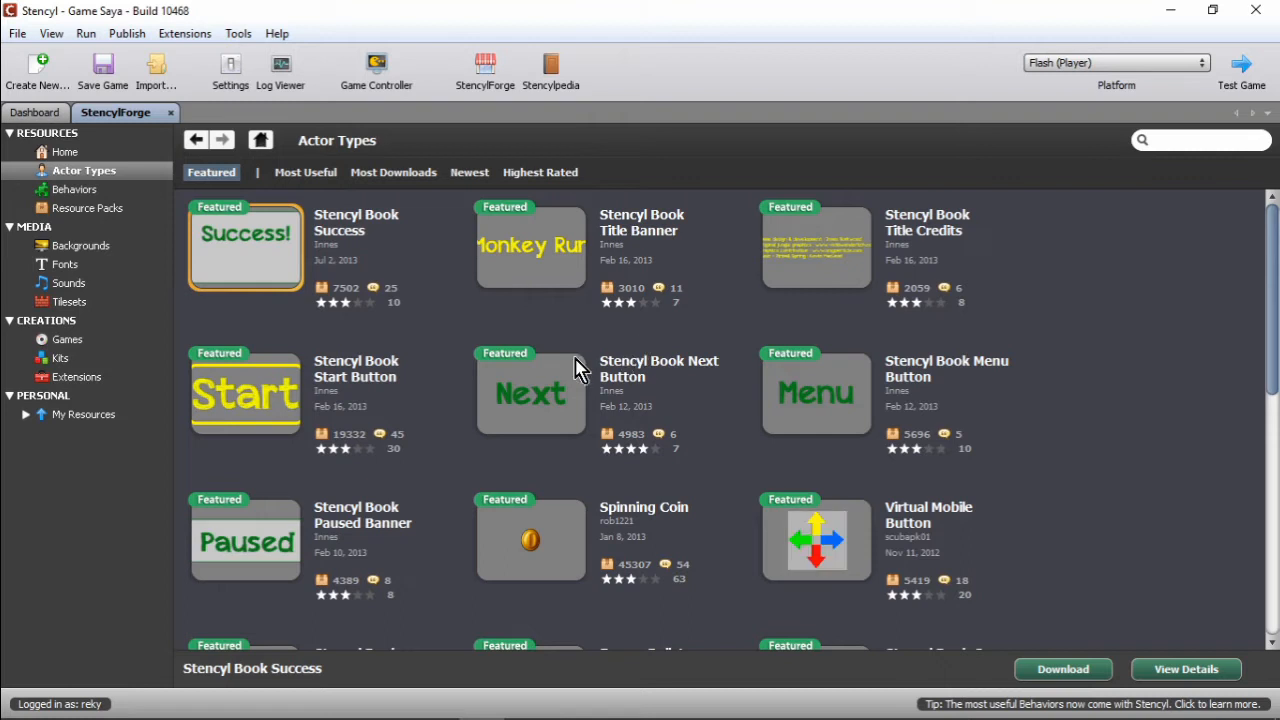
pyautogui.scroll(-5, 575, 370)
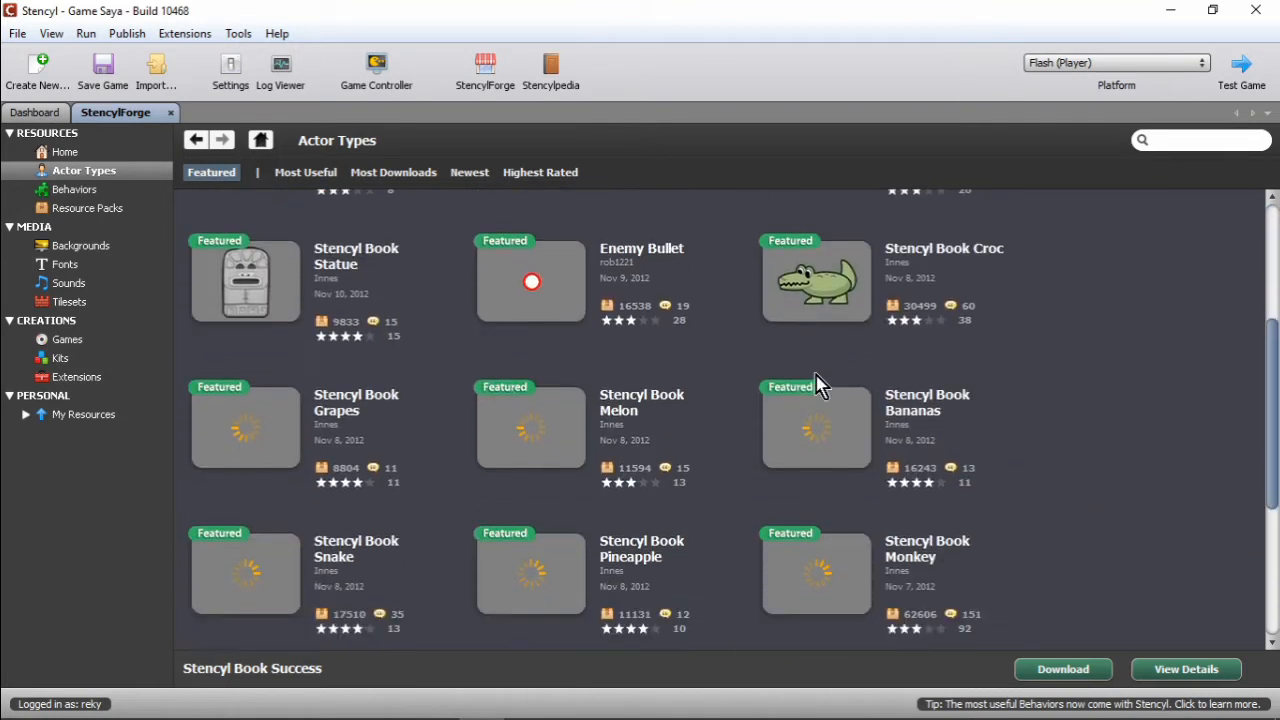
pyautogui.click(78, 302)
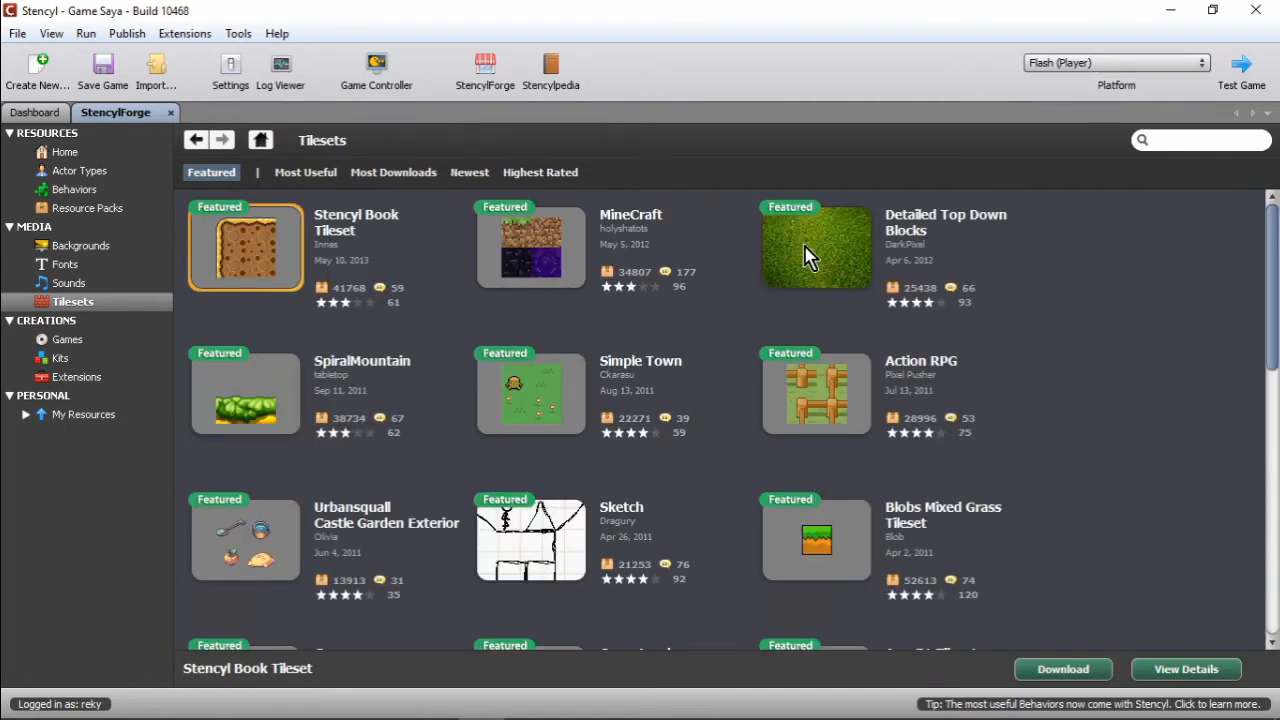
pyautogui.scroll(-3, 830, 330)
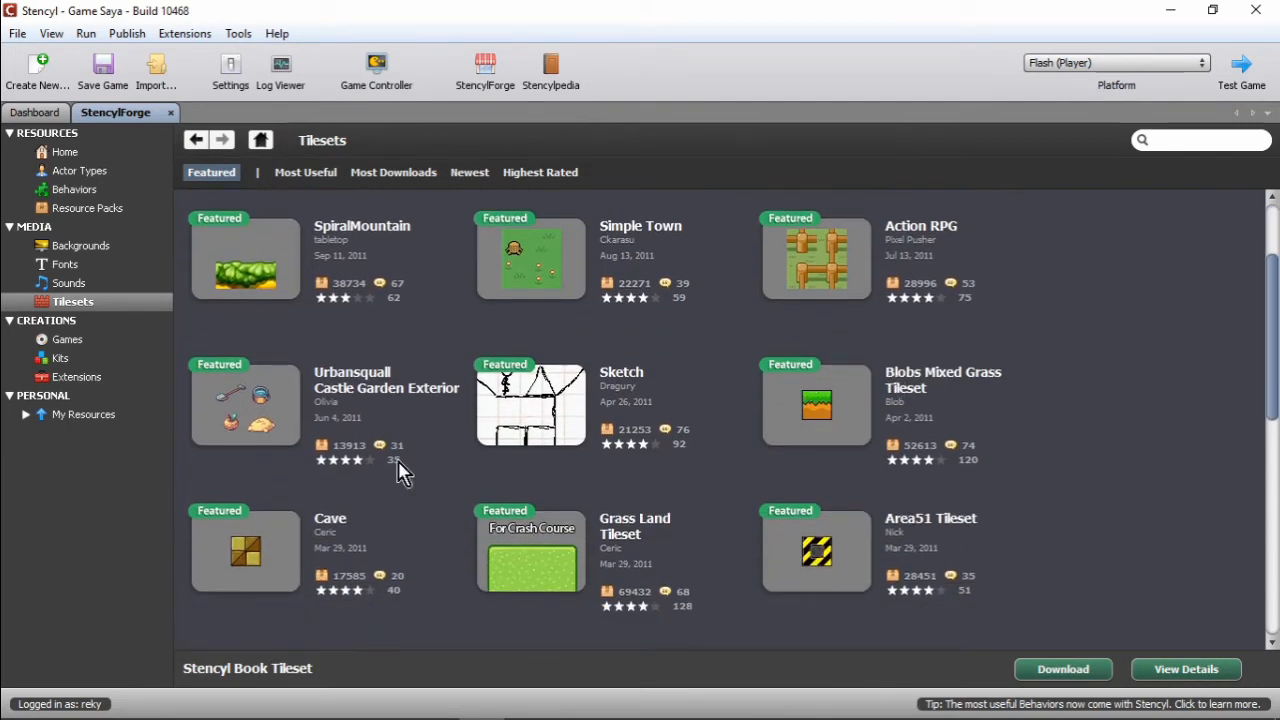
pyautogui.scroll(-1, 430, 453)
pyautogui.scroll(4, 591, 423)
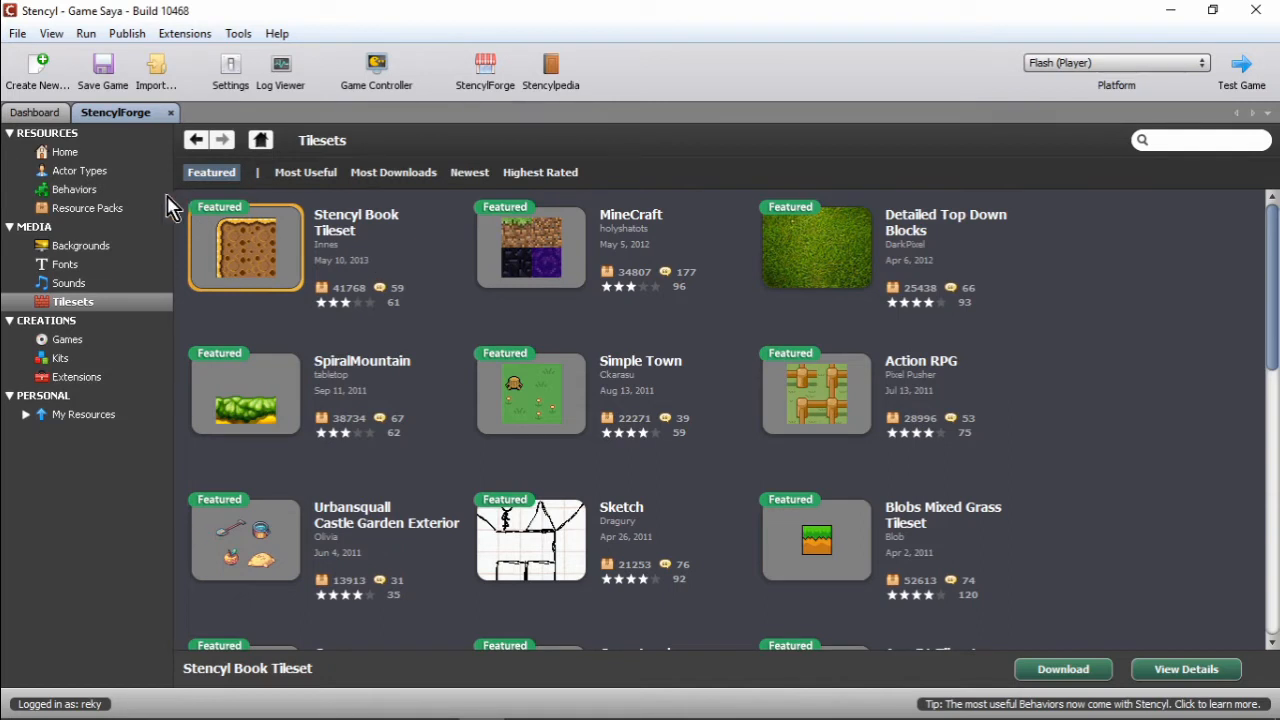
# Step: Download the Mario actor type dated Feb 5, 2015 from StencylForge's most downloaded actor types
pyautogui.click(88, 172)
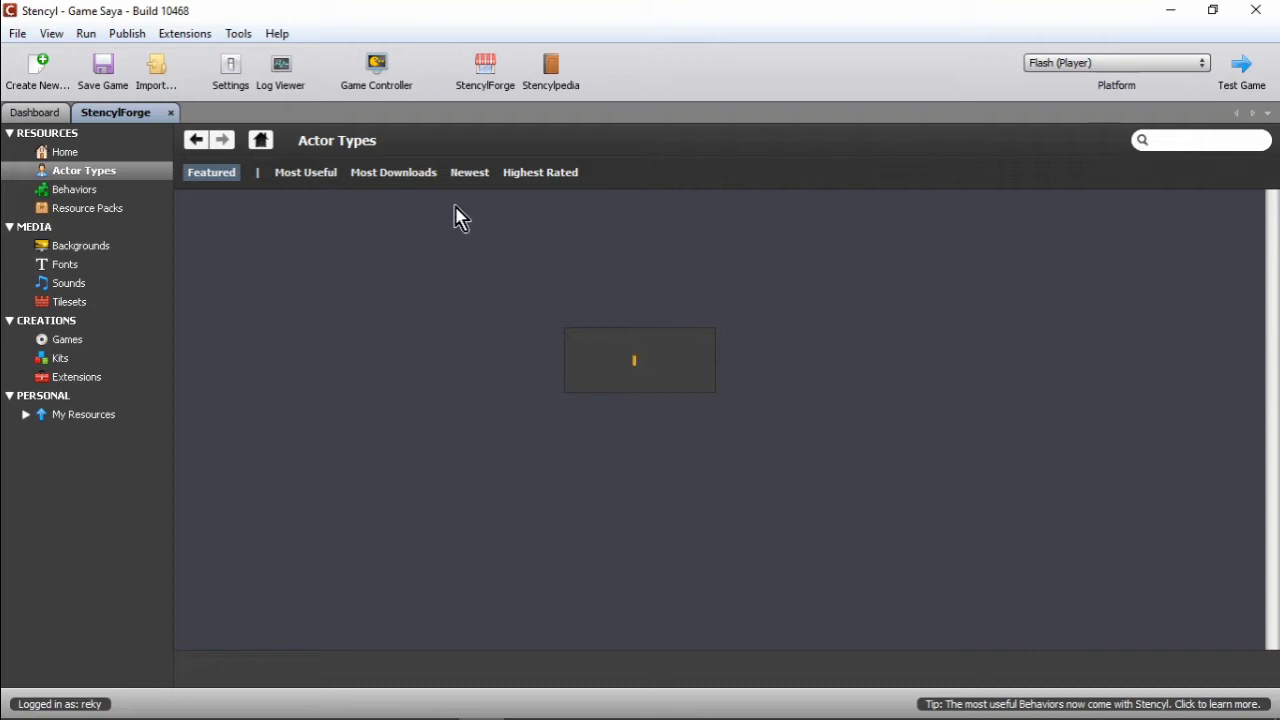
pyautogui.click(404, 182)
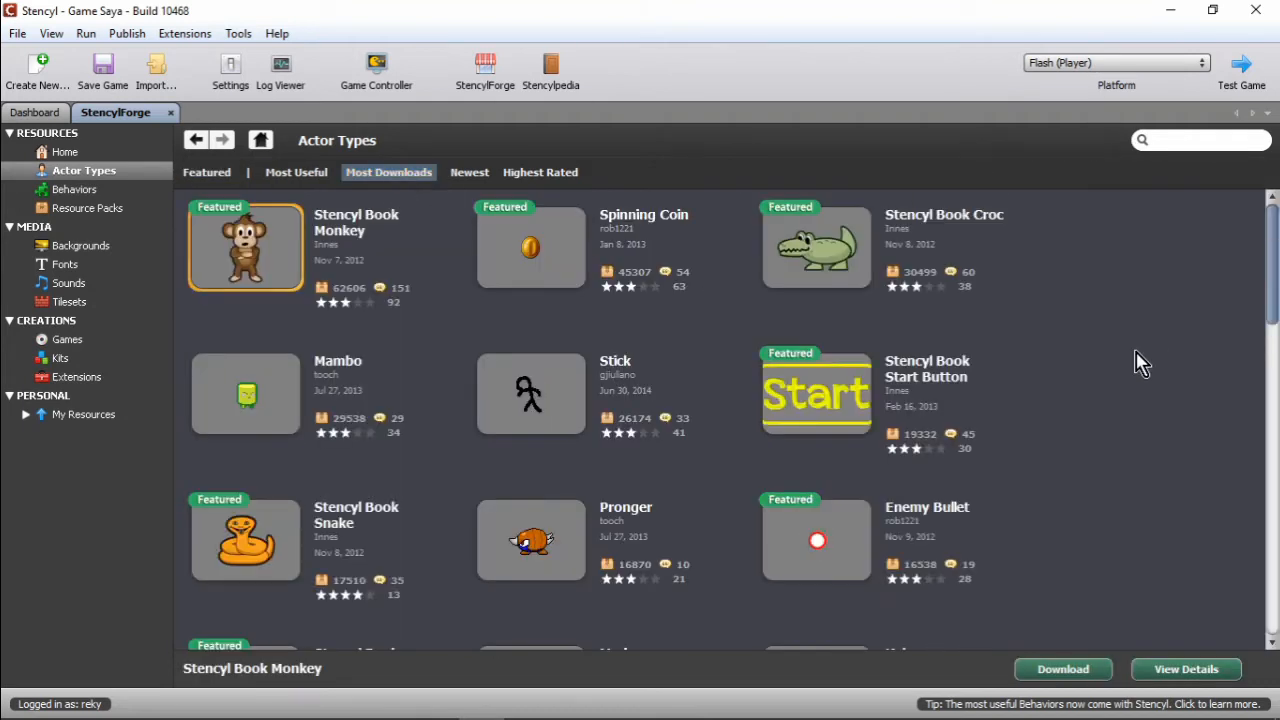
pyautogui.scroll(-5, 1141, 365)
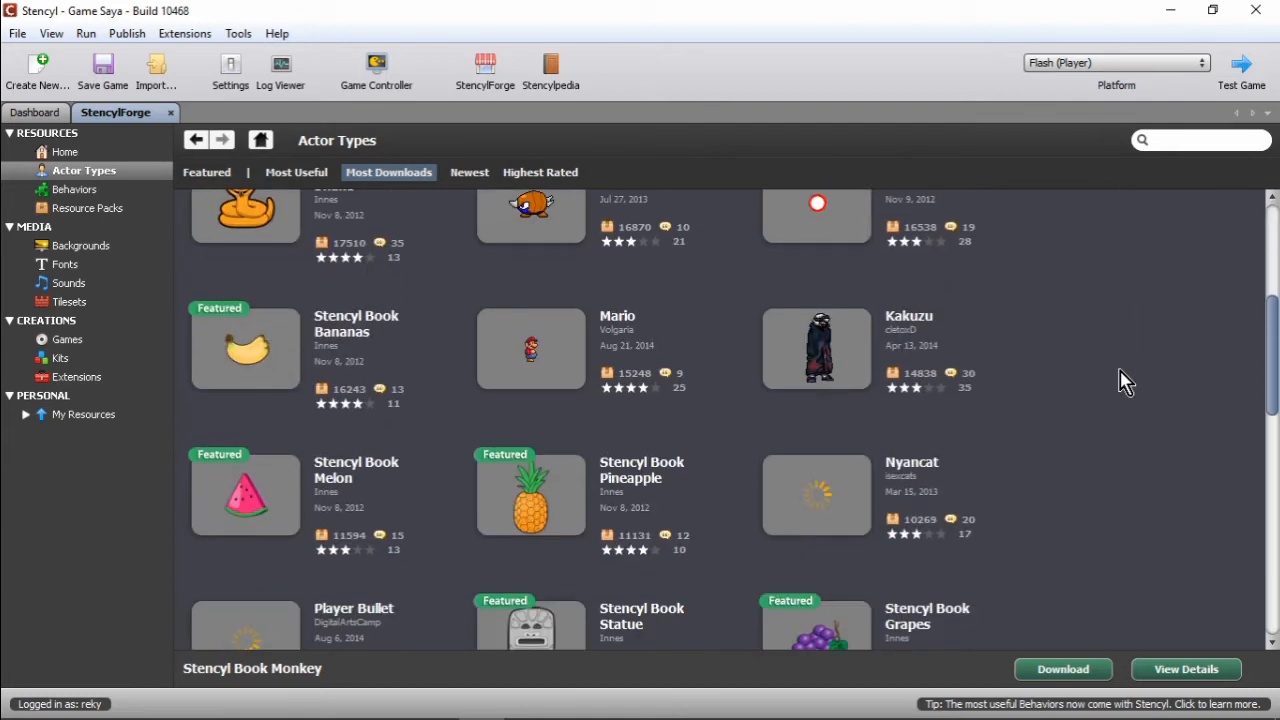
pyautogui.scroll(-3, 1125, 380)
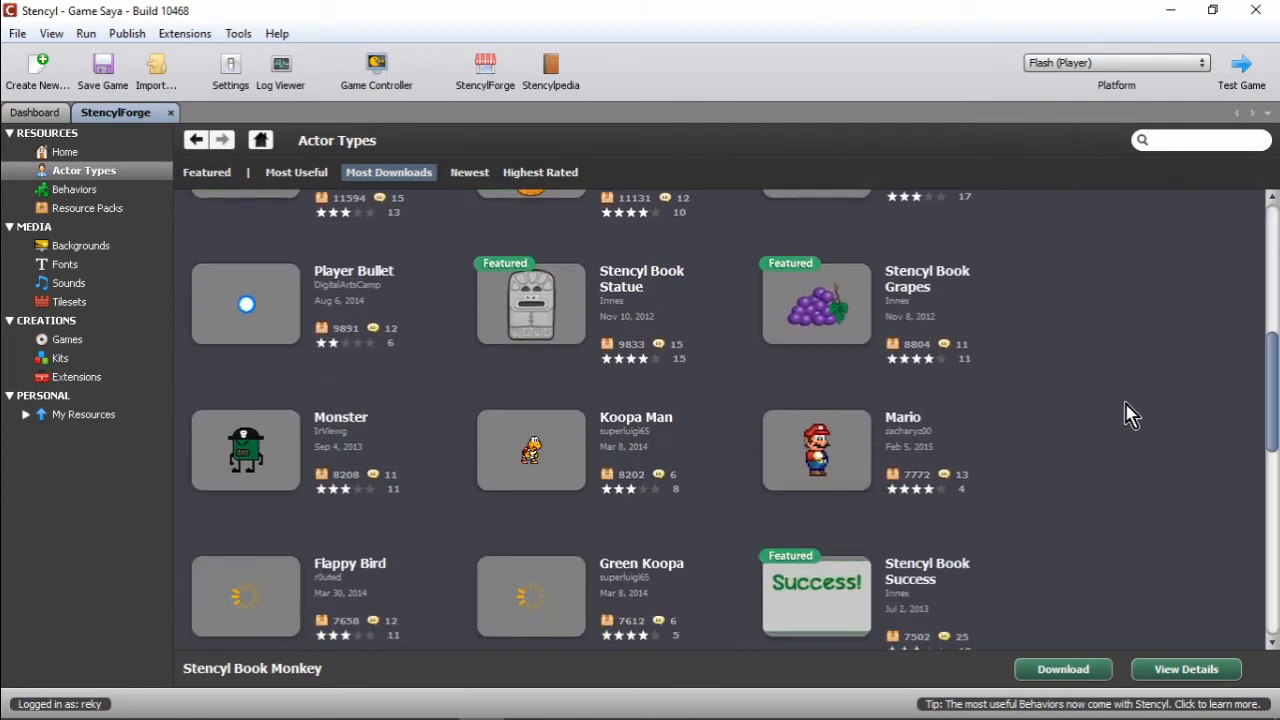
pyautogui.click(840, 392)
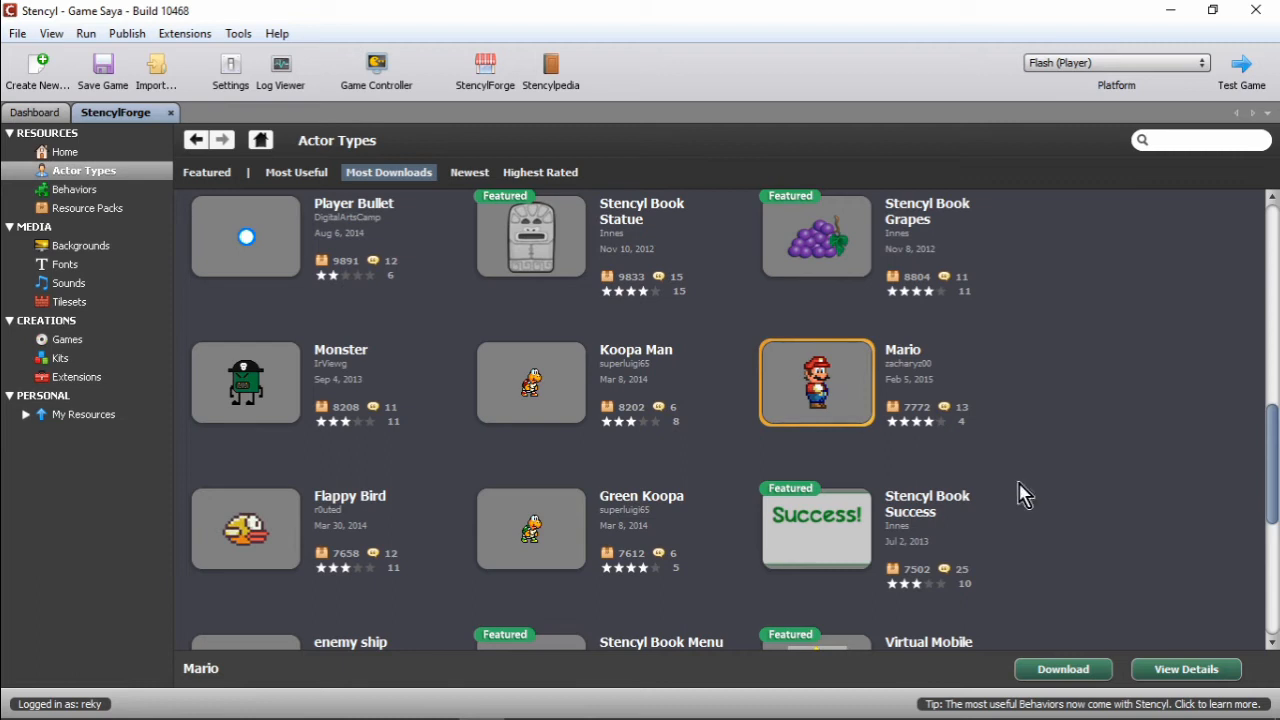
pyautogui.click(1068, 670)
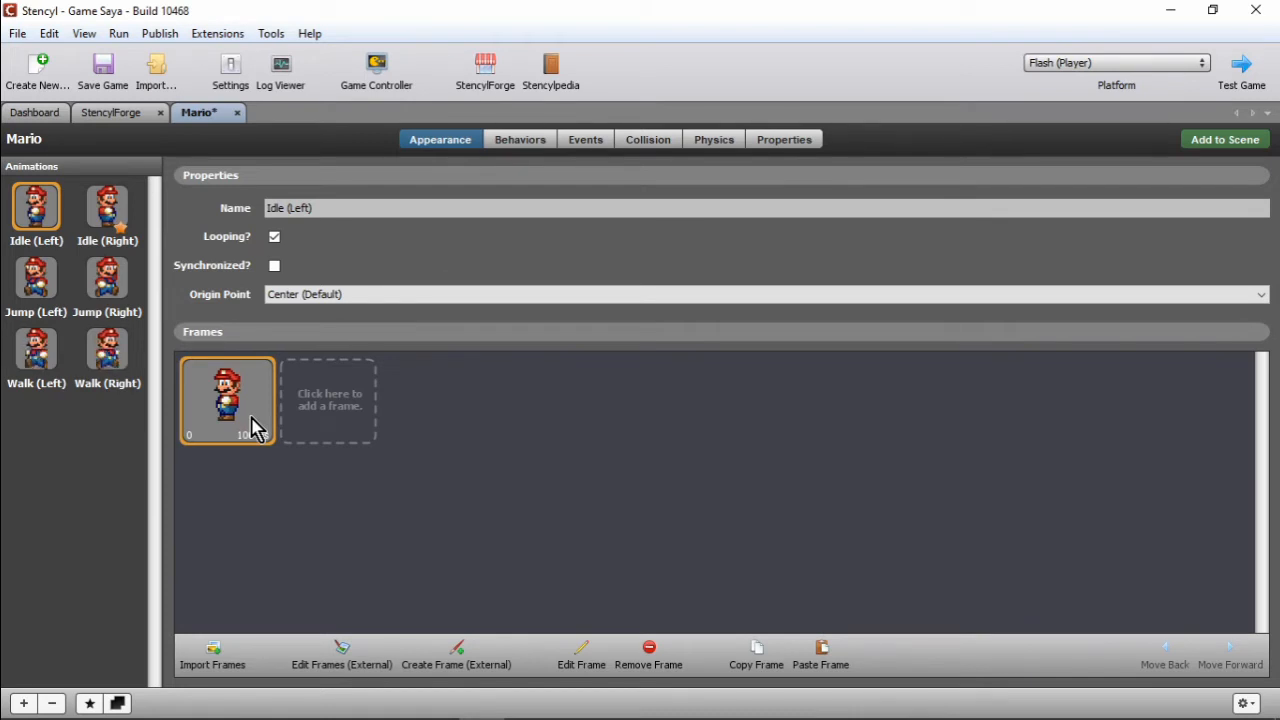
# Step: Return to StencylForge and download the Blobs Mixed Grass Tileset from the most downloaded tilesets
pyautogui.click(112, 114)
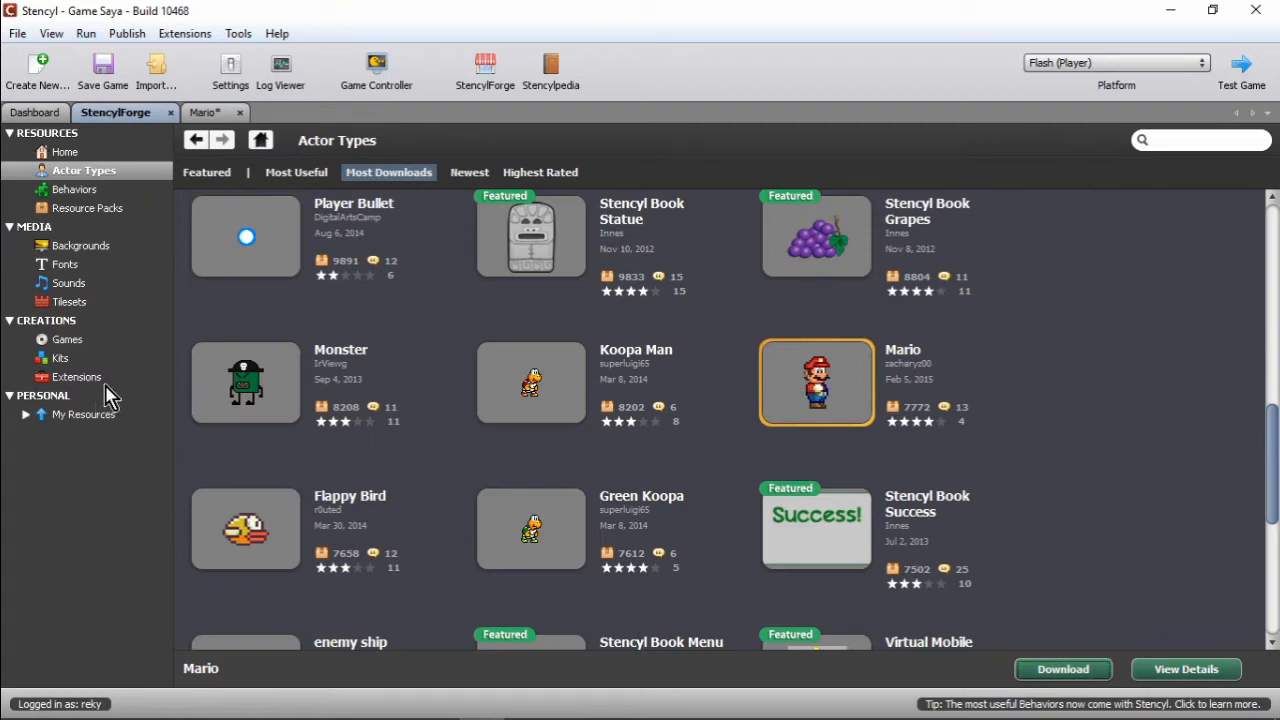
pyautogui.click(77, 308)
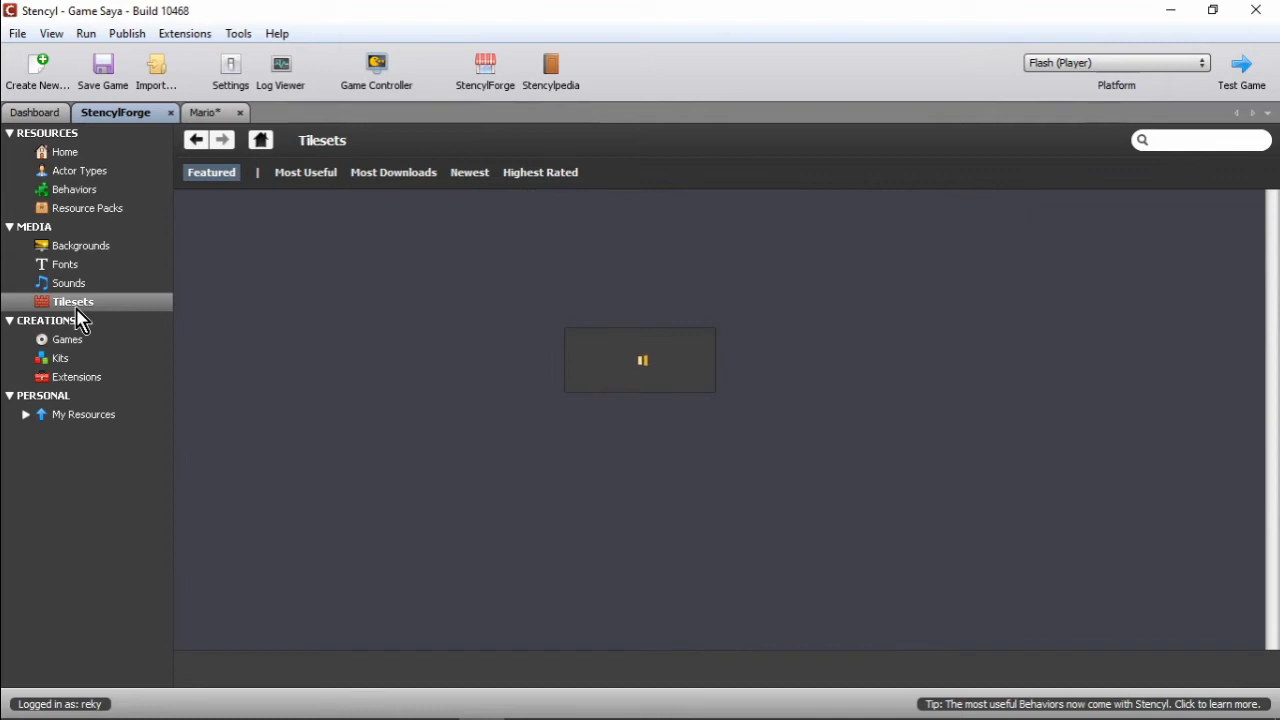
pyautogui.click(390, 174)
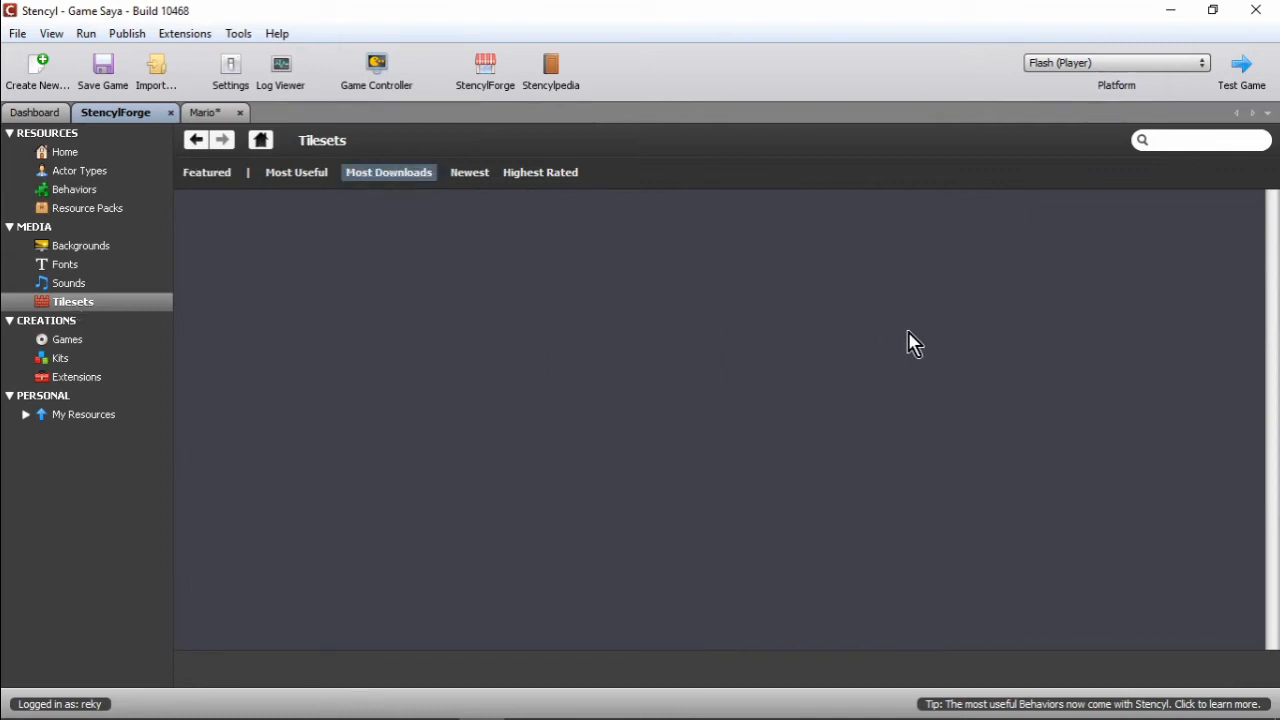
pyautogui.scroll(-3, 1022, 340)
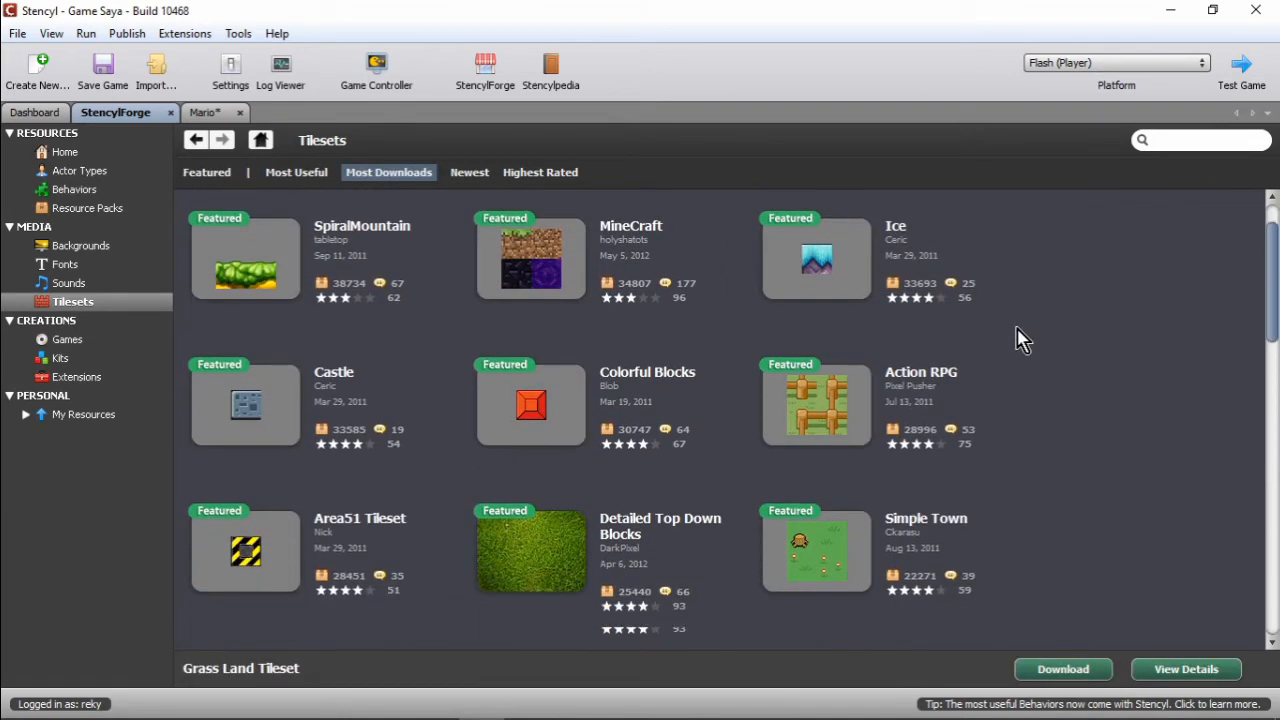
pyautogui.scroll(3, 1022, 340)
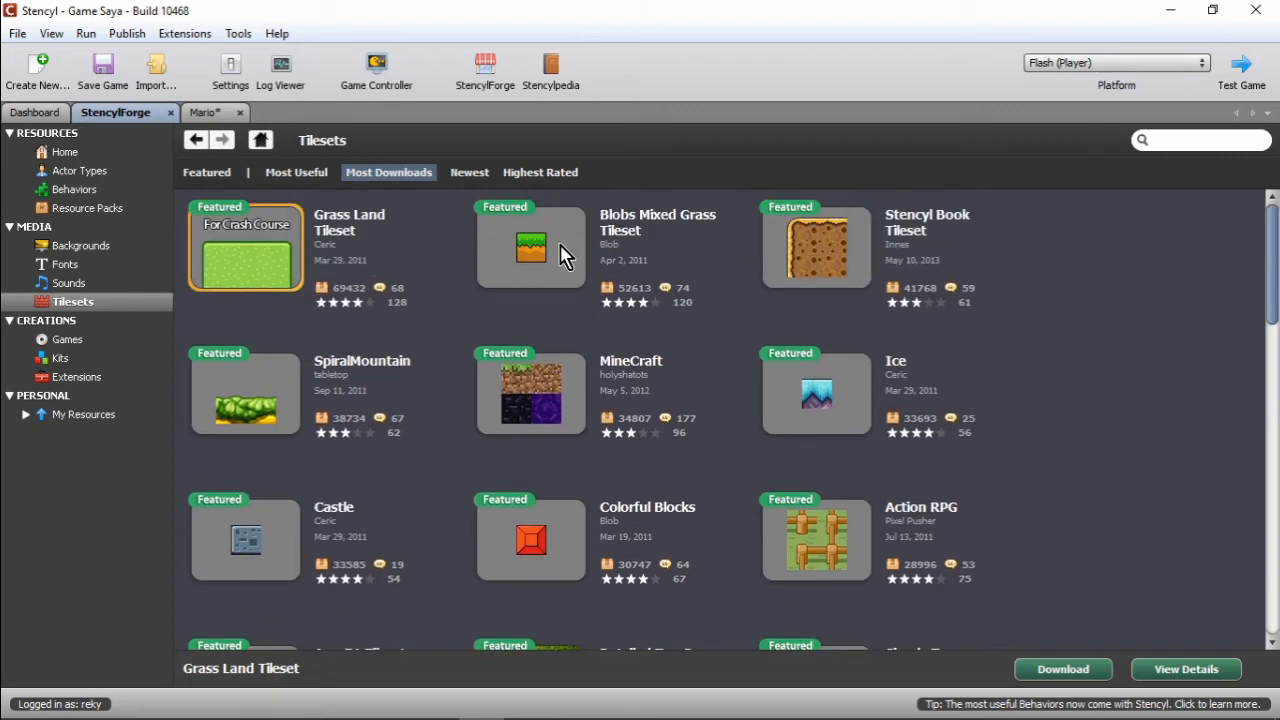
pyautogui.click(565, 258)
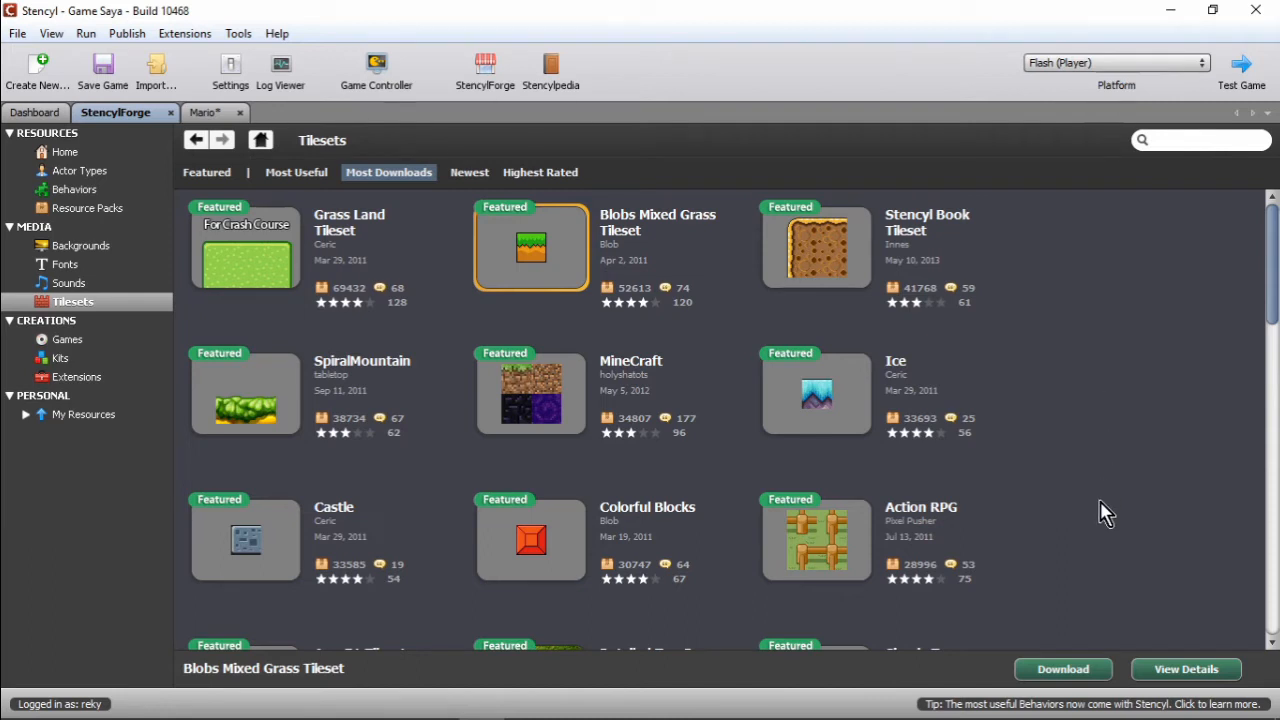
pyautogui.click(1083, 679)
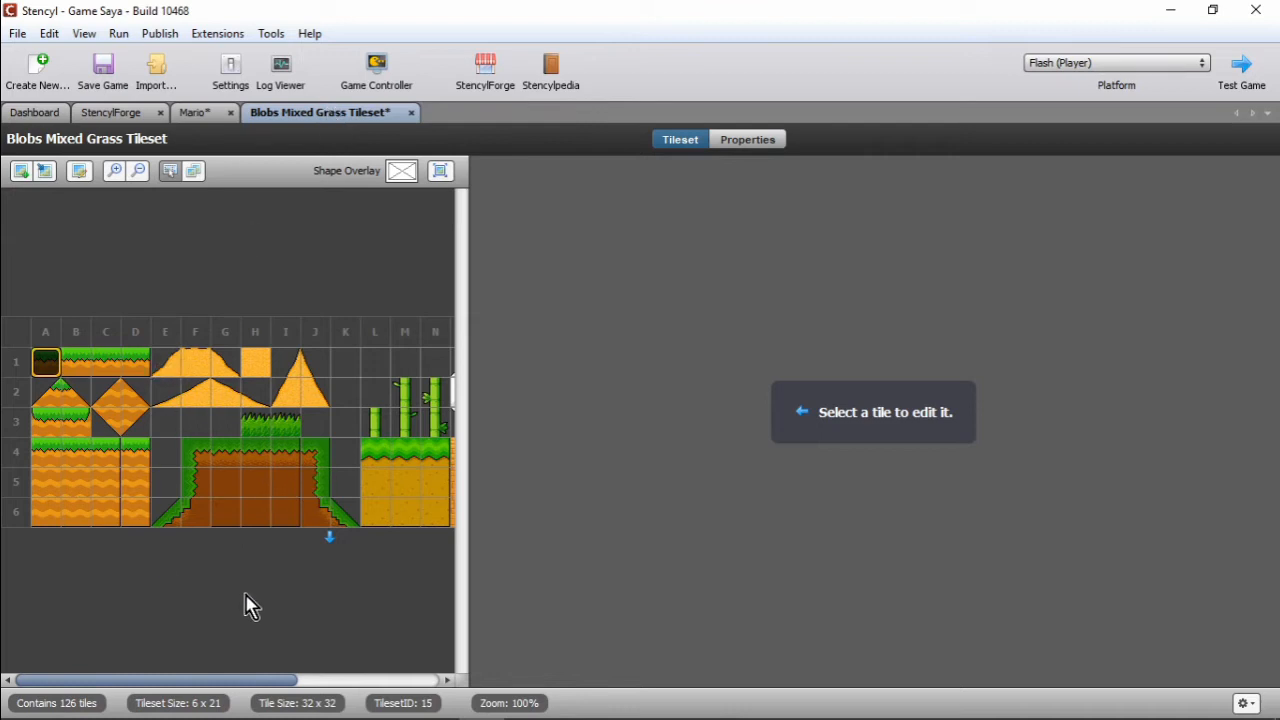
# Step: Look back and forth between the Mario actor type and the Blobs Mixed Grass Tileset to compare their contents
pyautogui.click(196, 113)
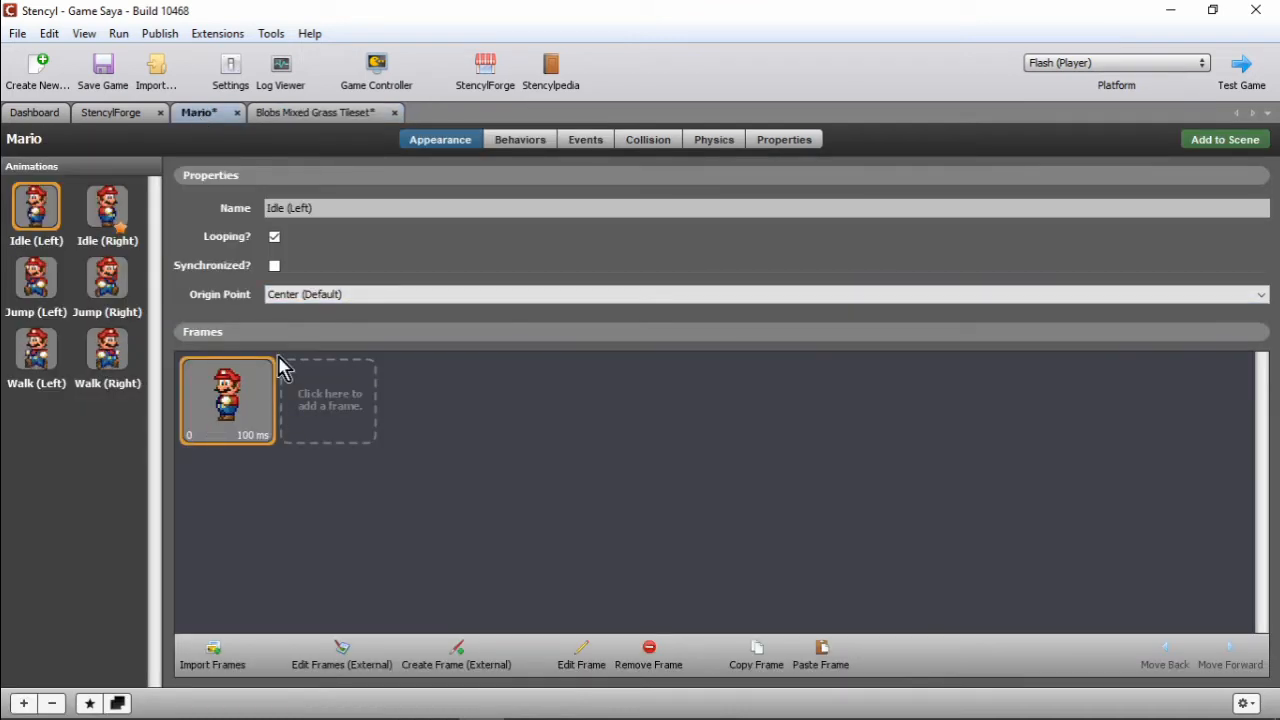
pyautogui.click(346, 113)
pyautogui.click(202, 114)
pyautogui.click(300, 114)
pyautogui.click(218, 114)
pyautogui.click(305, 116)
pyautogui.click(207, 116)
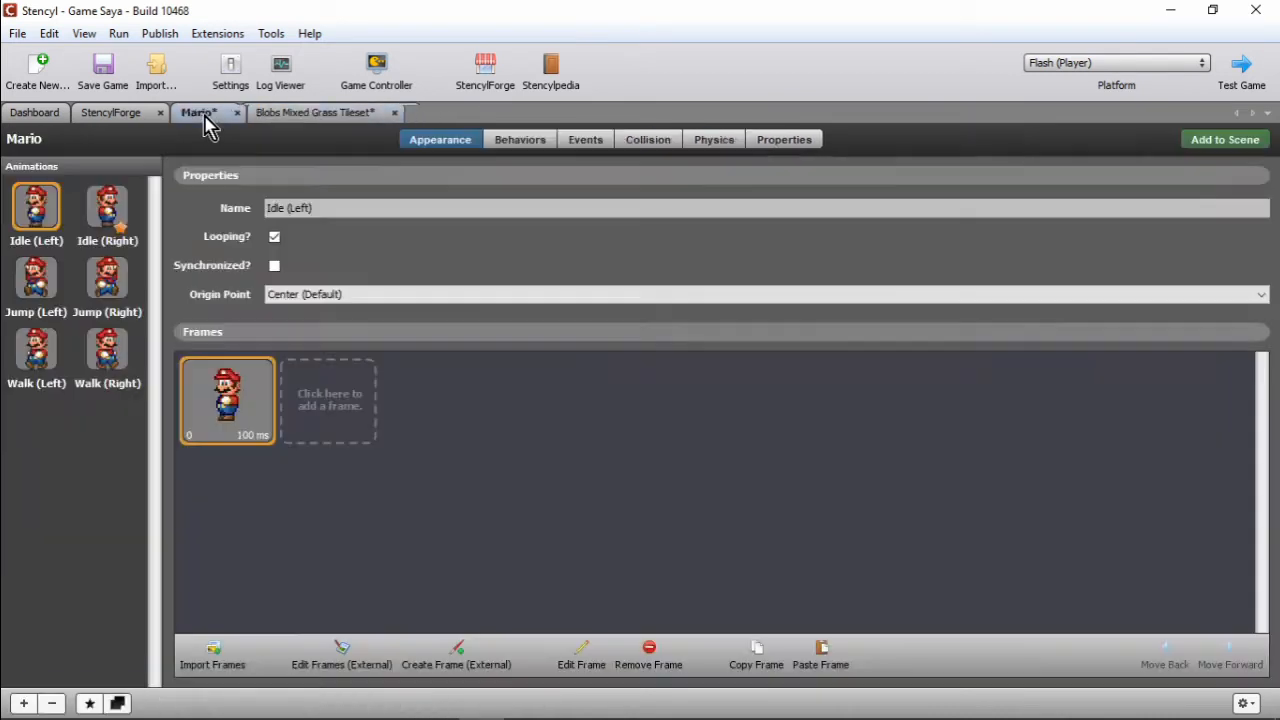
pyautogui.click(326, 116)
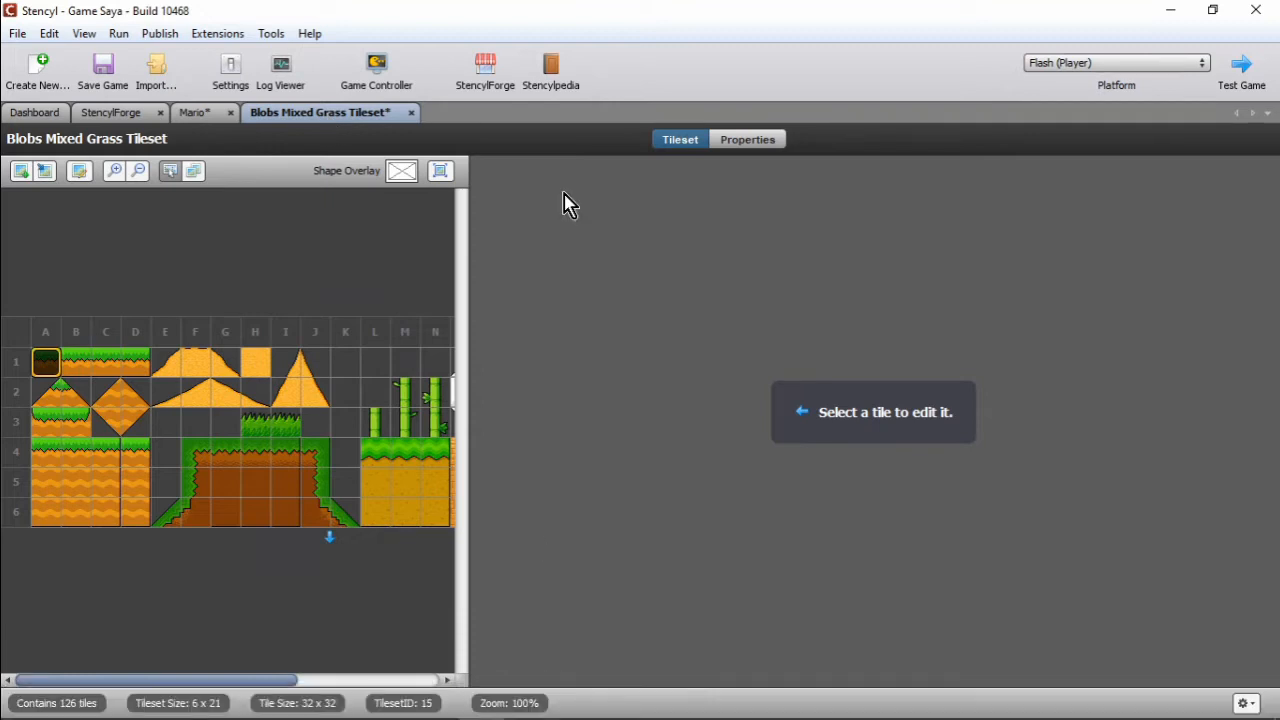
# Step: Create a scene named Level1, 20 by 15 tiles, with a solid light cyan background color
pyautogui.click(38, 114)
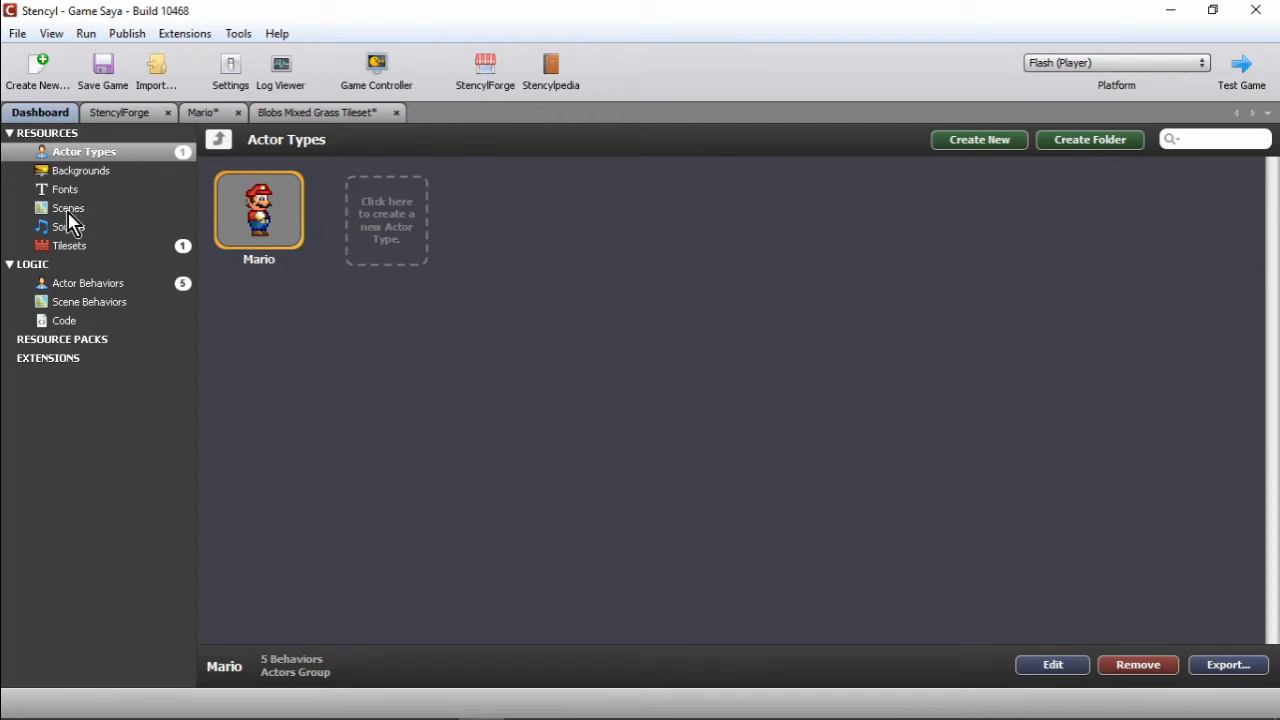
pyautogui.click(68, 209)
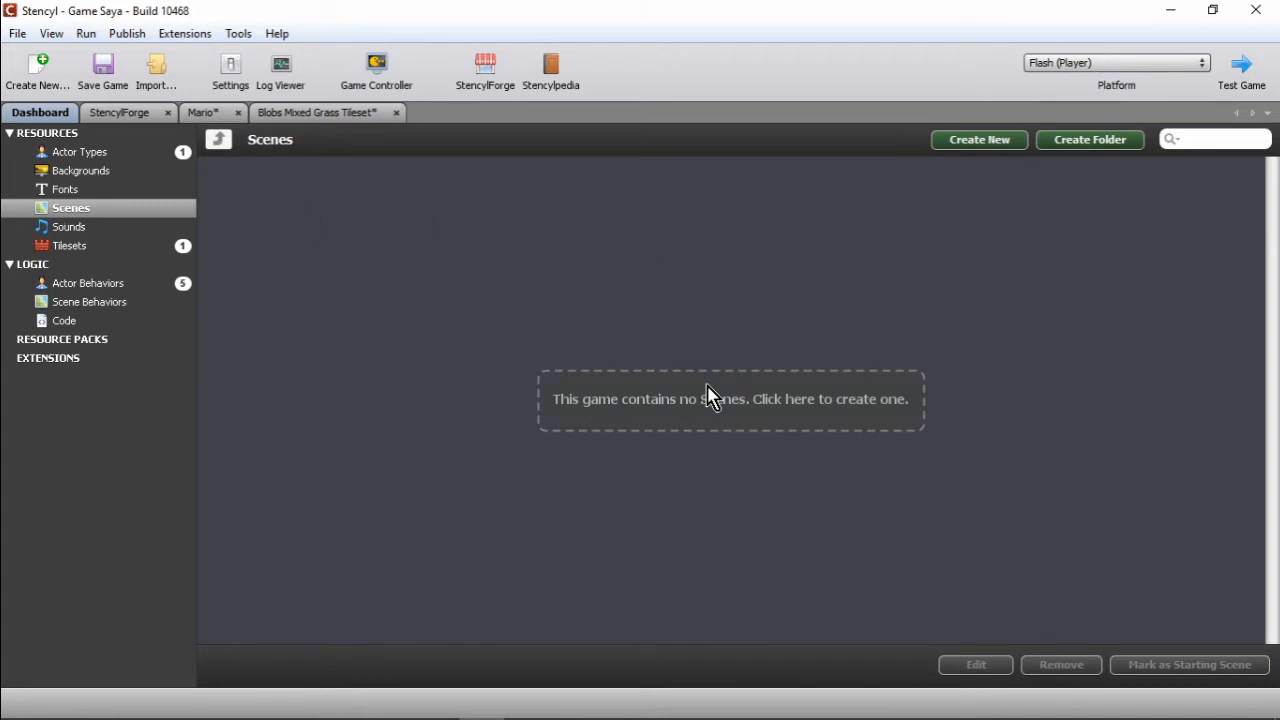
pyautogui.click(782, 423)
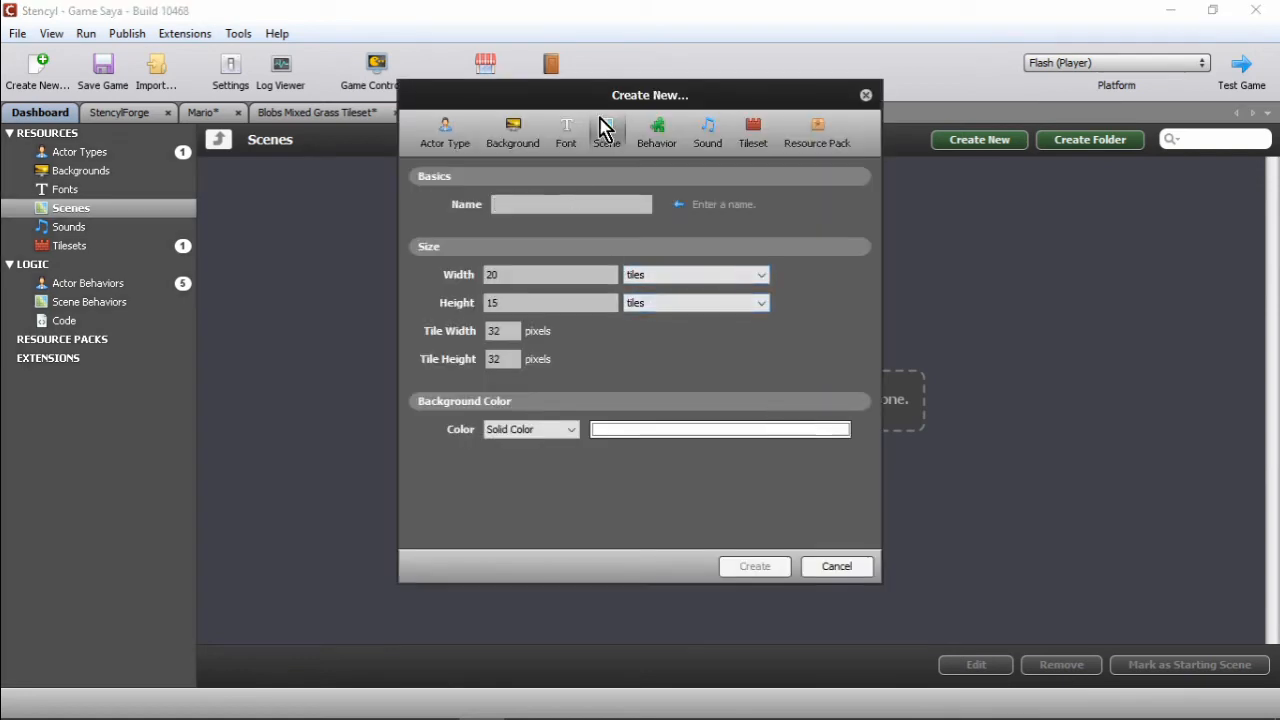
pyautogui.click(537, 210)
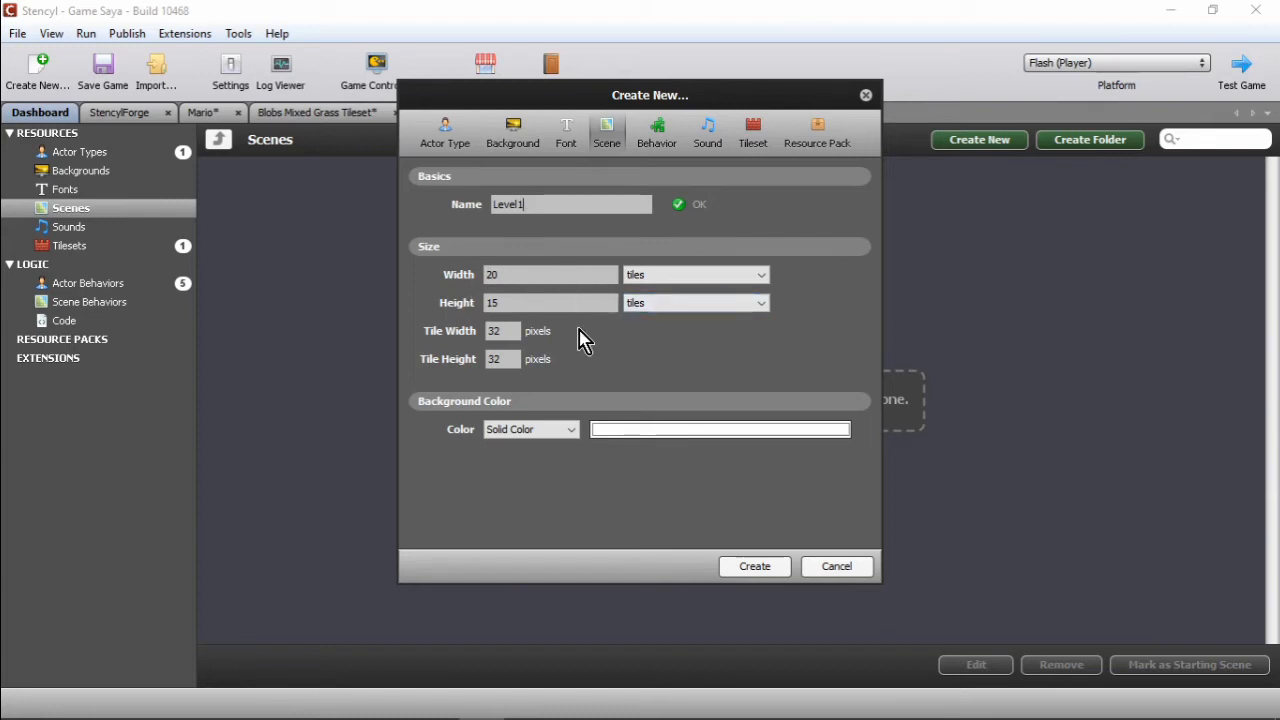
pyautogui.click(754, 432)
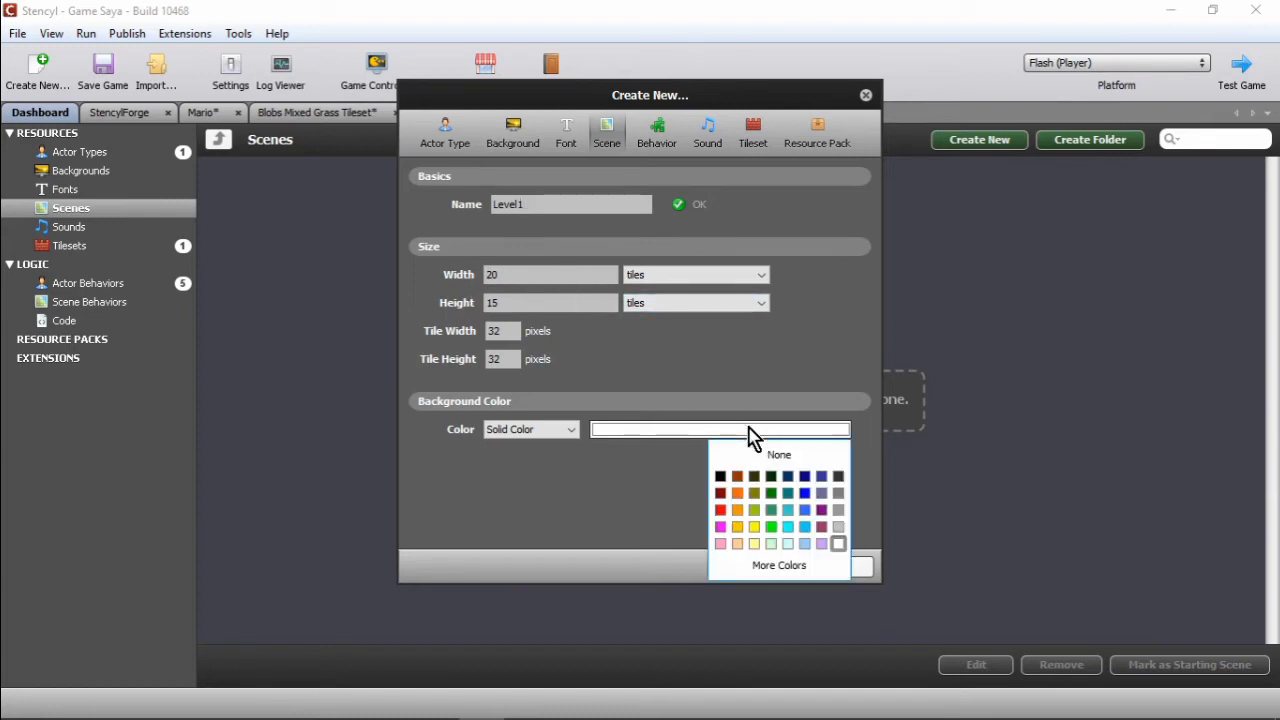
pyautogui.click(789, 544)
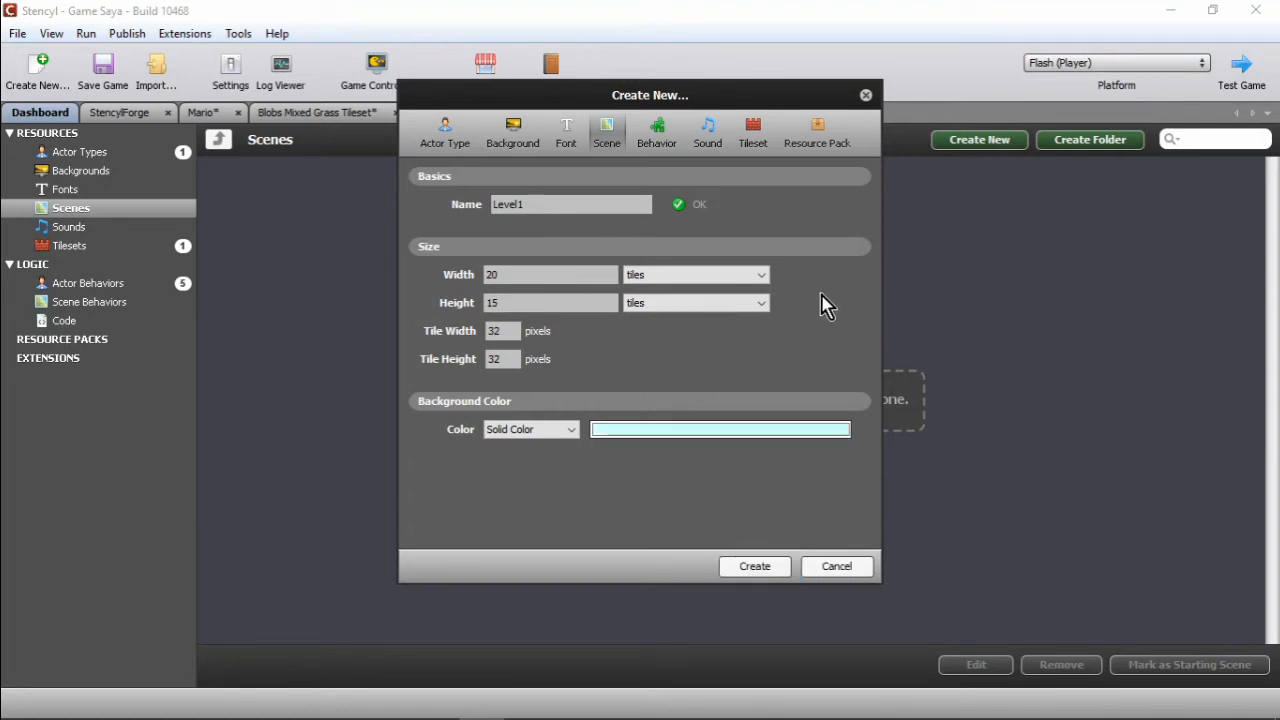
pyautogui.click(755, 567)
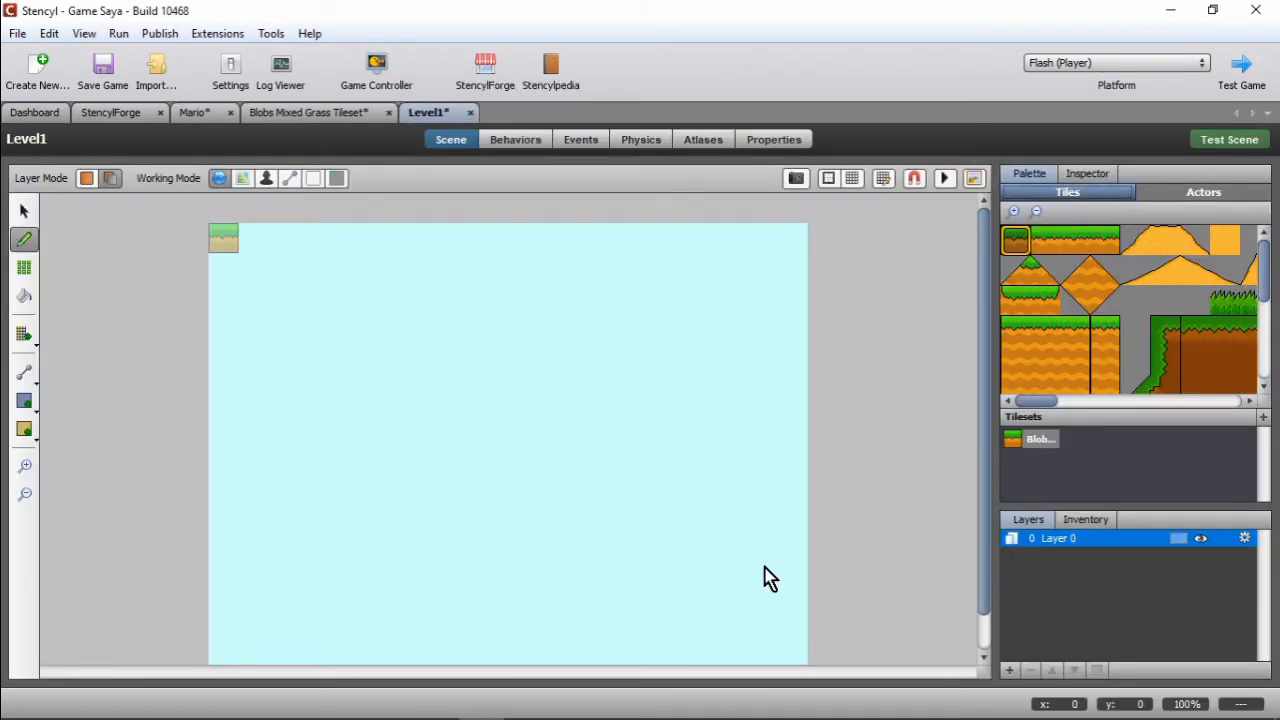
# Step: Review the dashboard, the Mario actor type and the grass tileset, and return to the empty Level1 scene
pyautogui.click(29, 113)
pyautogui.click(436, 114)
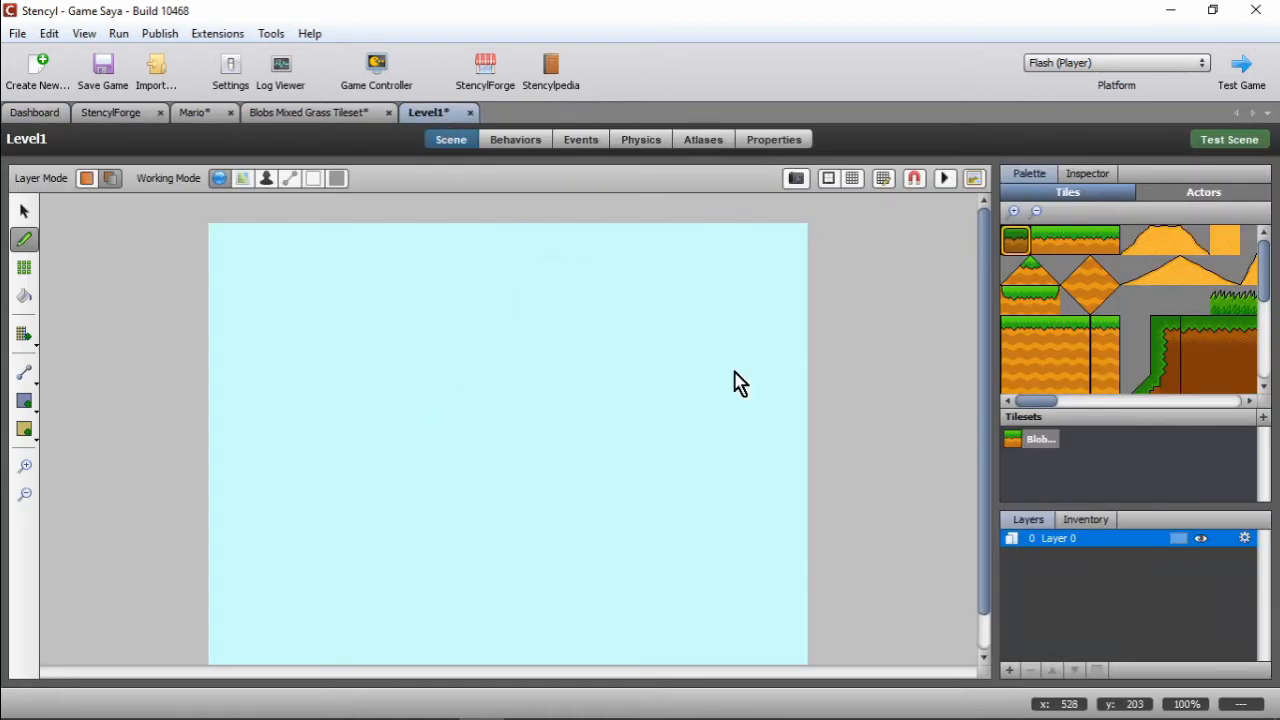
pyautogui.scroll(-1, 683, 392)
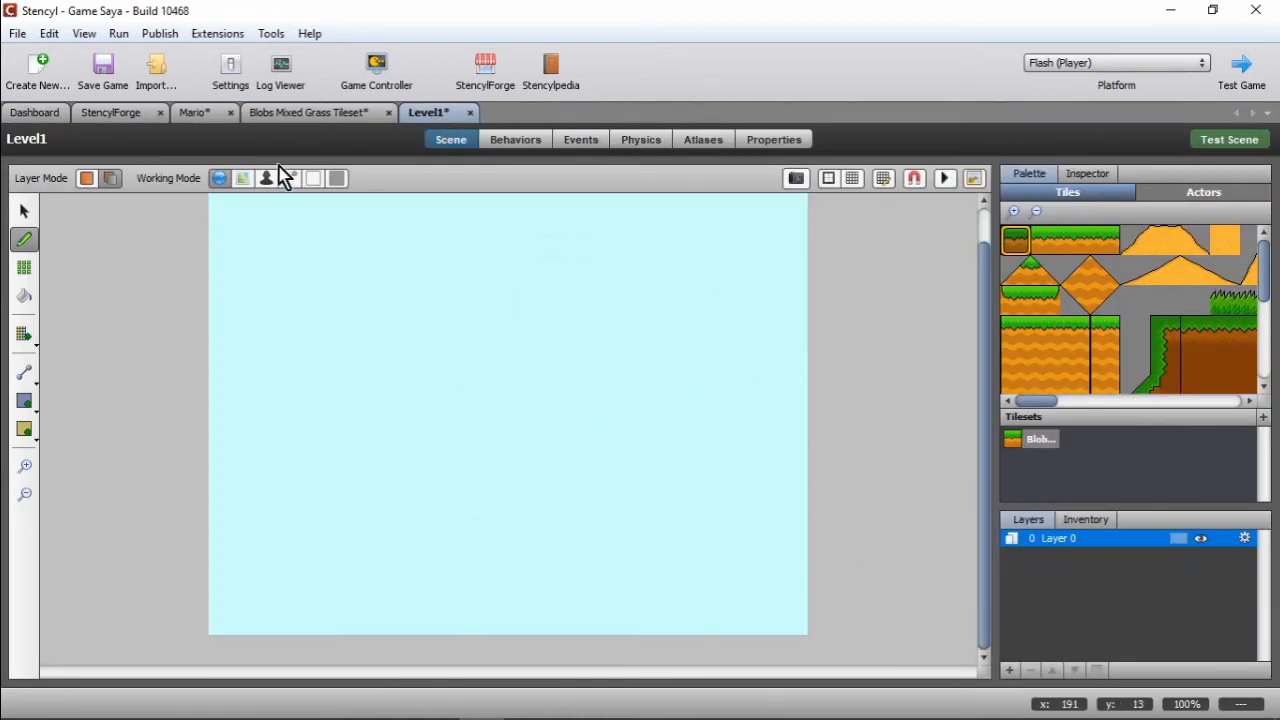
pyautogui.click(196, 117)
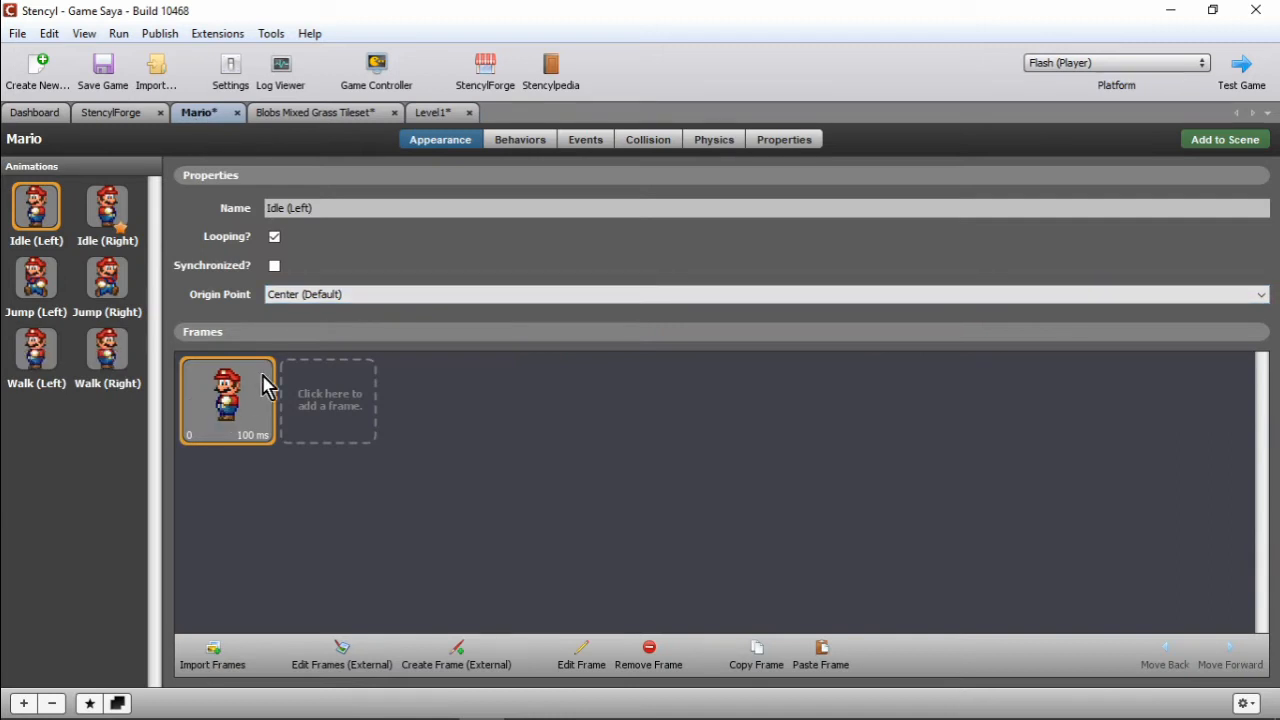
pyautogui.click(326, 117)
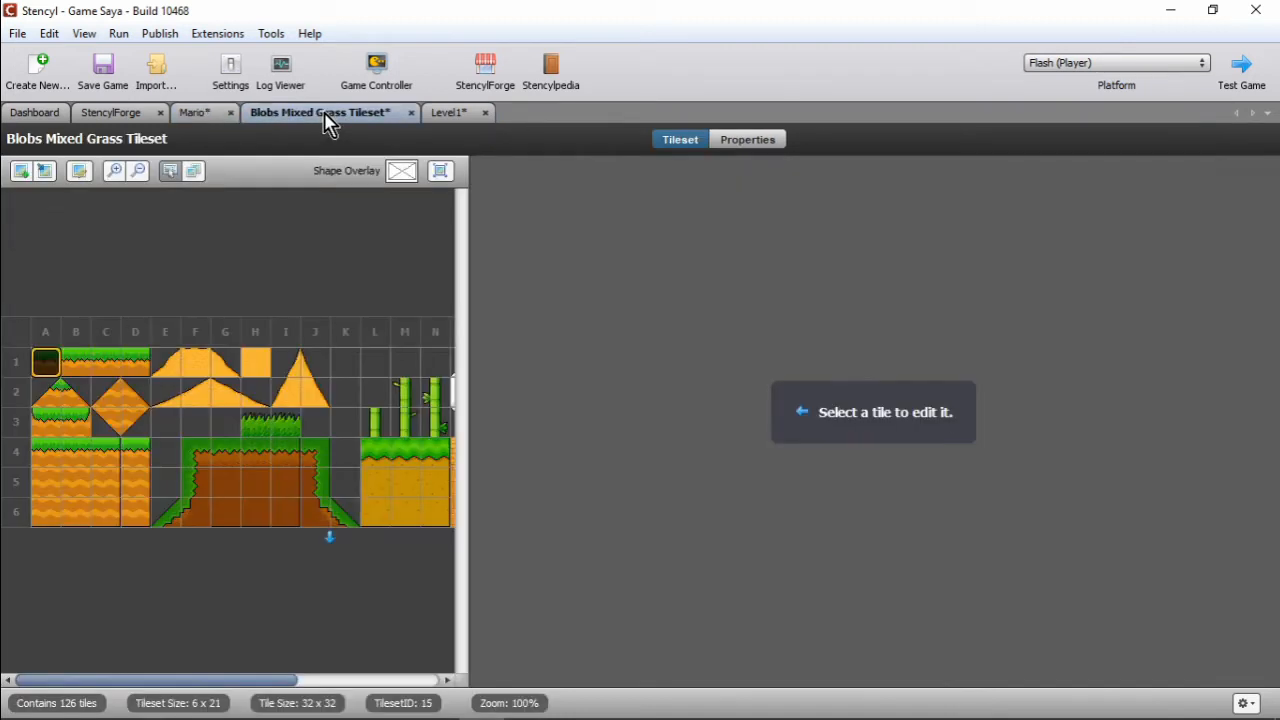
pyautogui.click(450, 113)
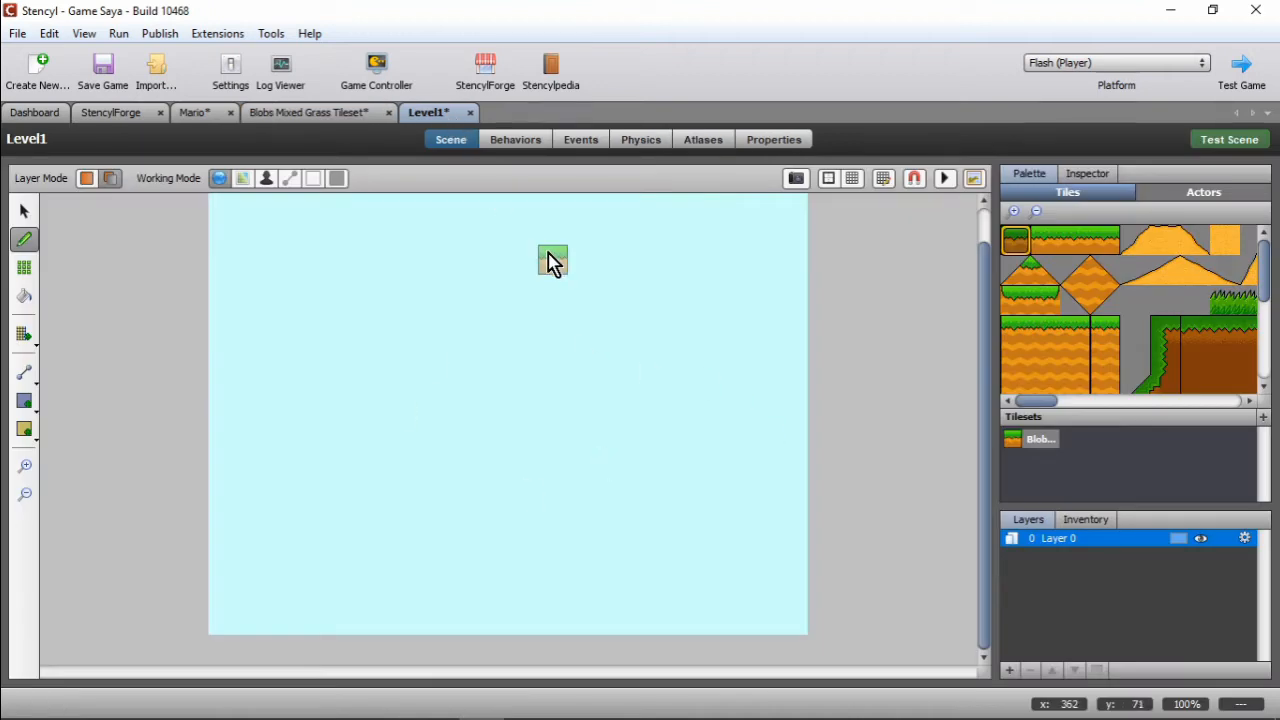
pyautogui.scroll(2, 768, 310)
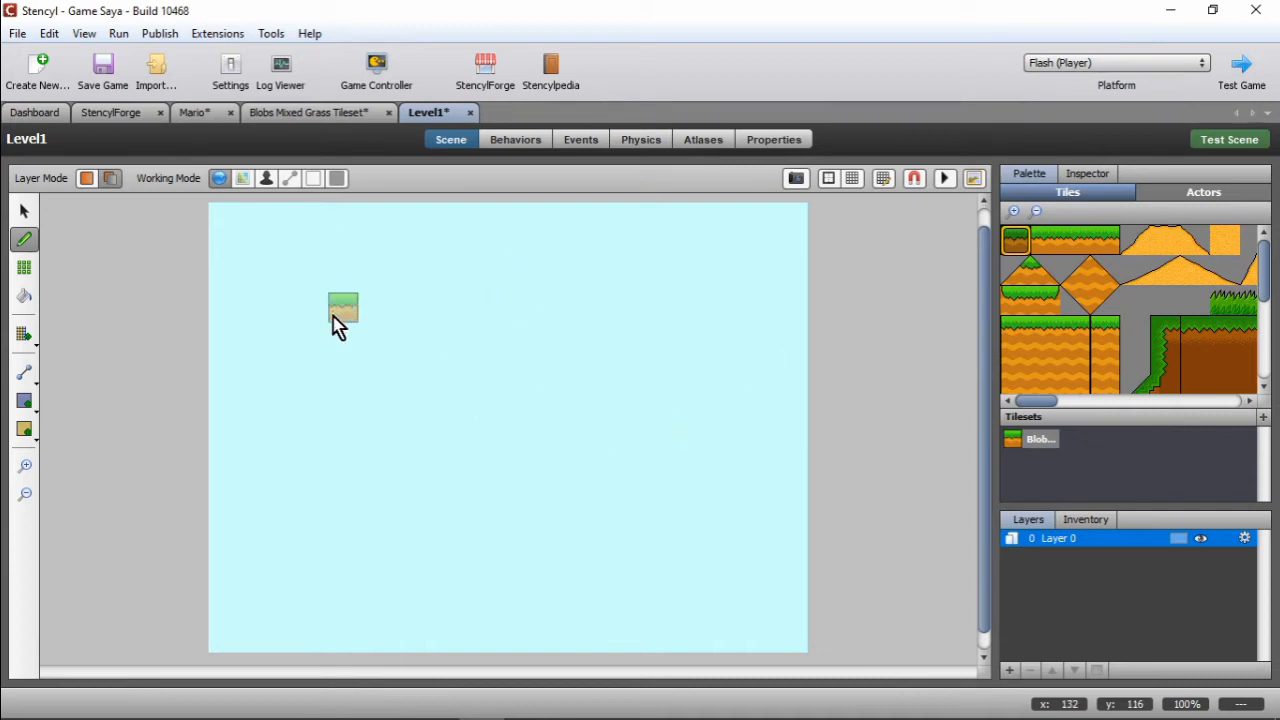
# Step: Try painting a freehand trail of the D1 grass tile in the Level1 scene, and undo it
pyautogui.click(1106, 240)
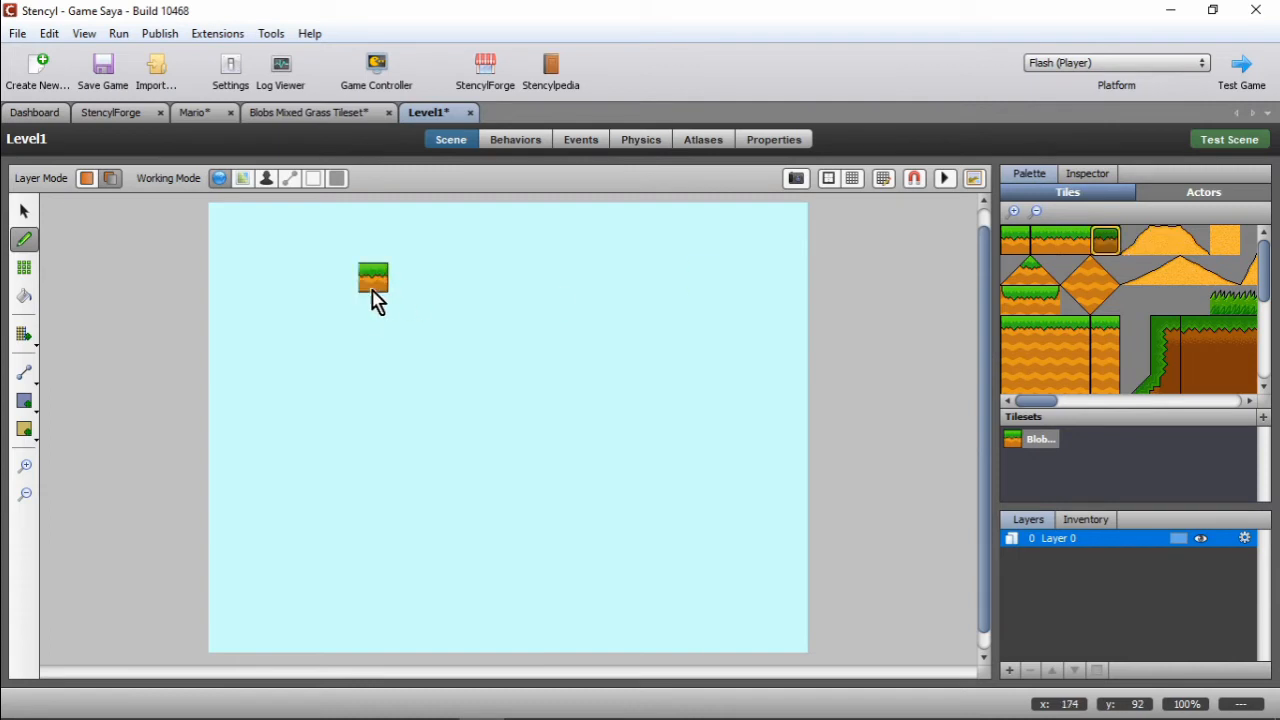
pyautogui.moveTo(373, 298)
pyautogui.mouseDown()
pyautogui.moveTo(377, 391)
pyautogui.moveTo(569, 383)
pyautogui.moveTo(514, 280)
pyautogui.moveTo(485, 280)
pyautogui.mouseUp()
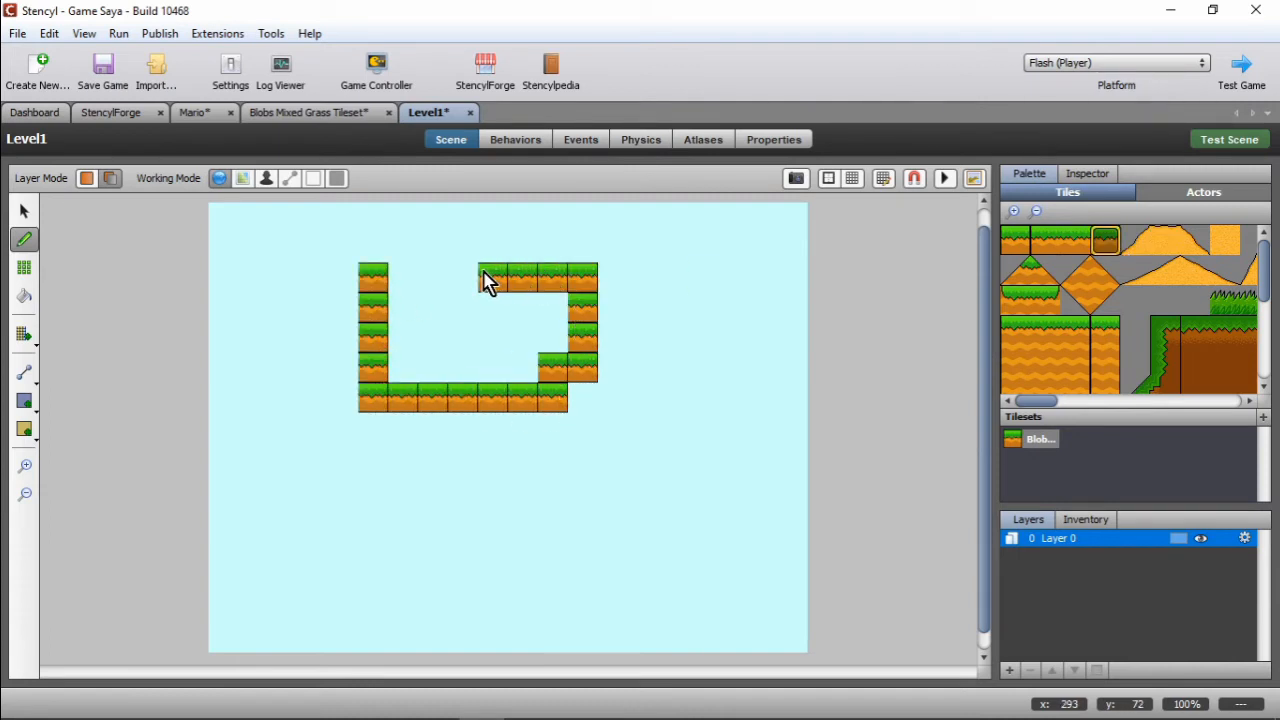
pyautogui.hotkey('ctrl', 'z')
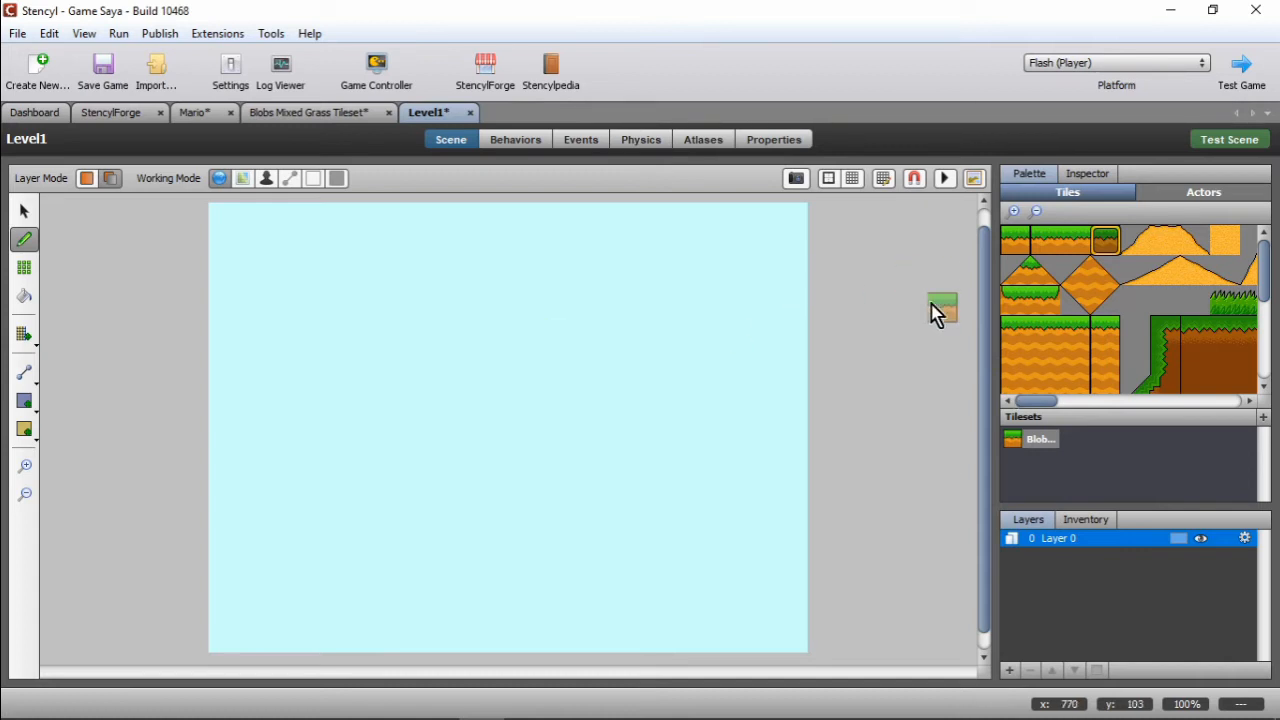
# Step: In the Blobs Mixed Grass Tileset, assign Square collision bounds to grass tiles A1 to D1 and ground block A4 to D6
pyautogui.click(318, 114)
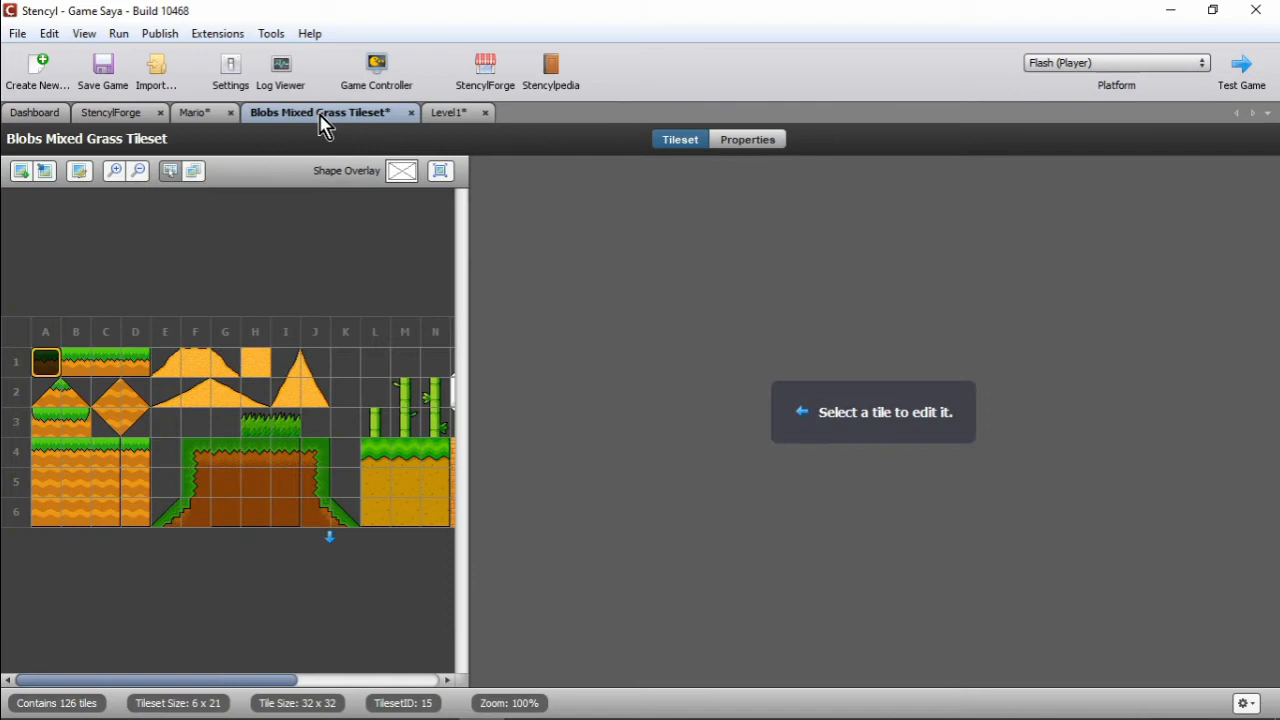
pyautogui.click(79, 368)
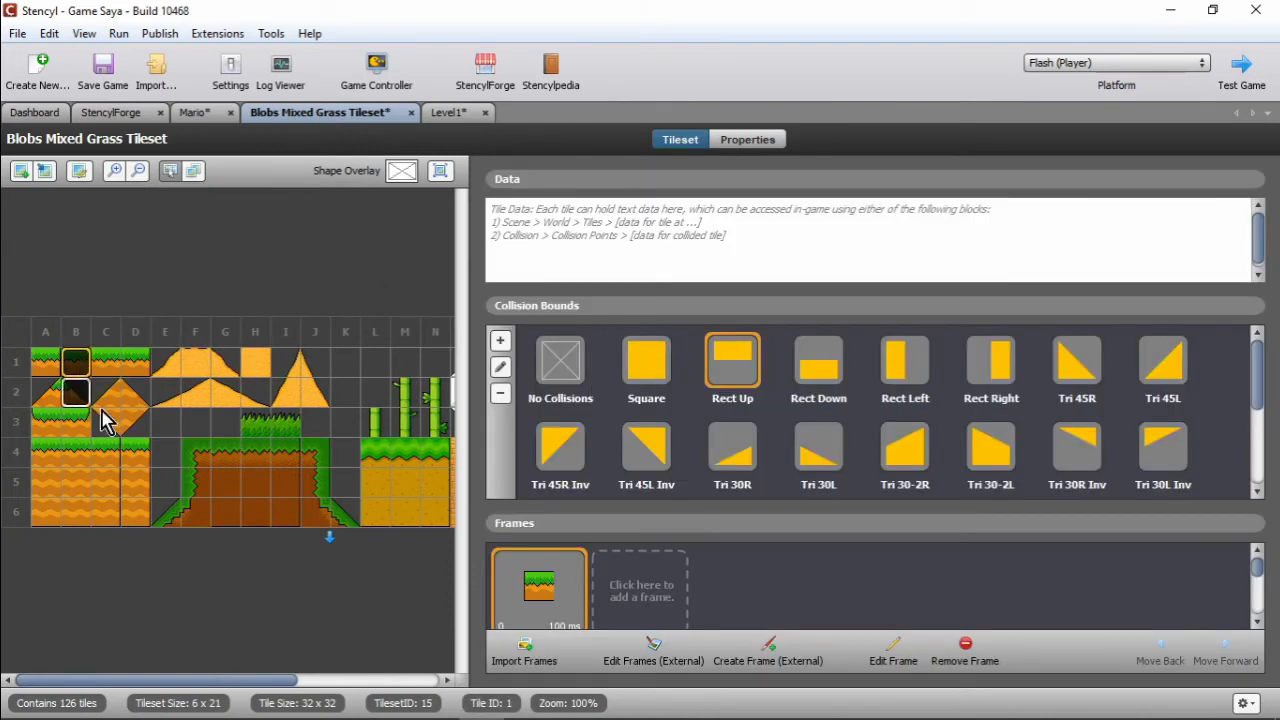
pyautogui.click(104, 462)
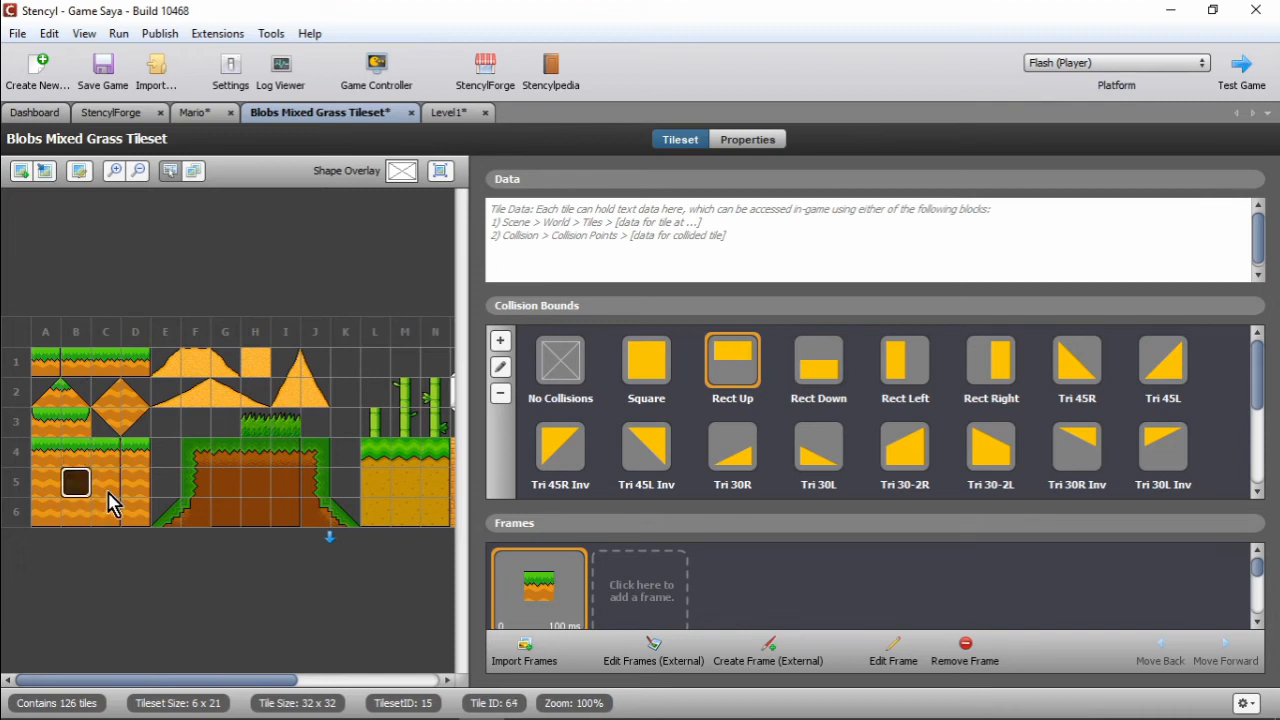
pyautogui.click(105, 482)
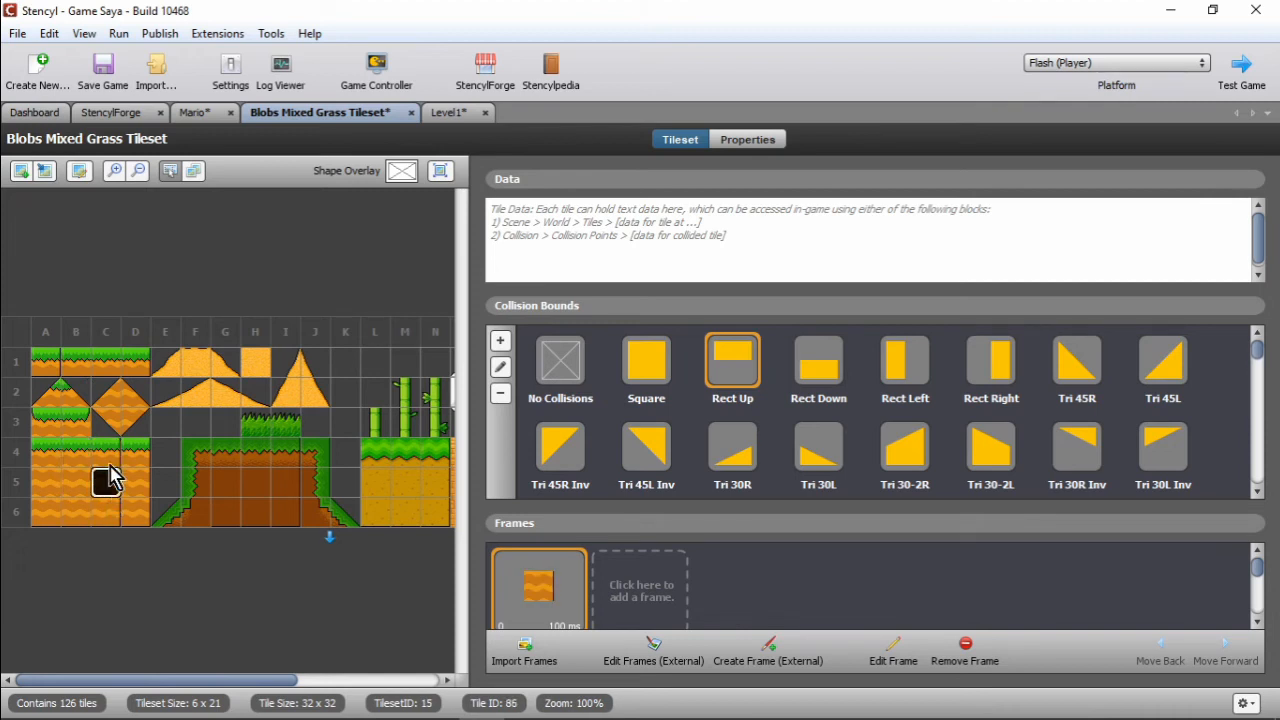
pyautogui.click(70, 368)
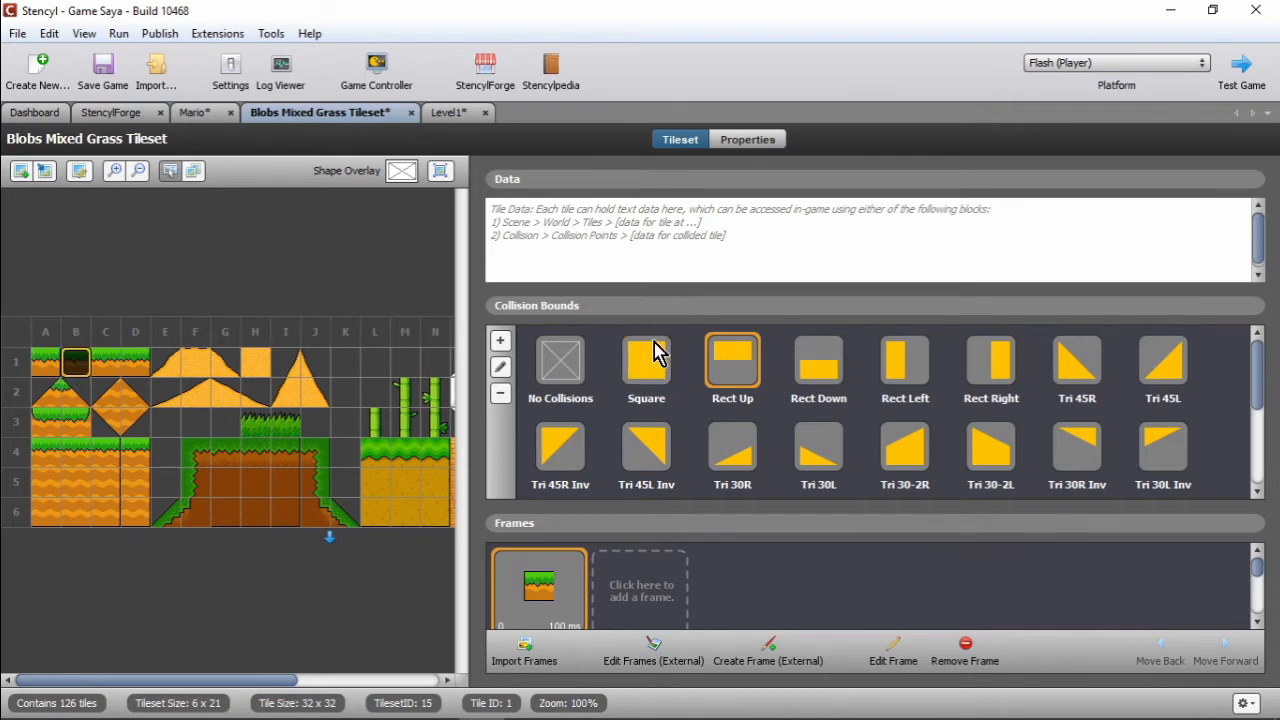
pyautogui.click(47, 361)
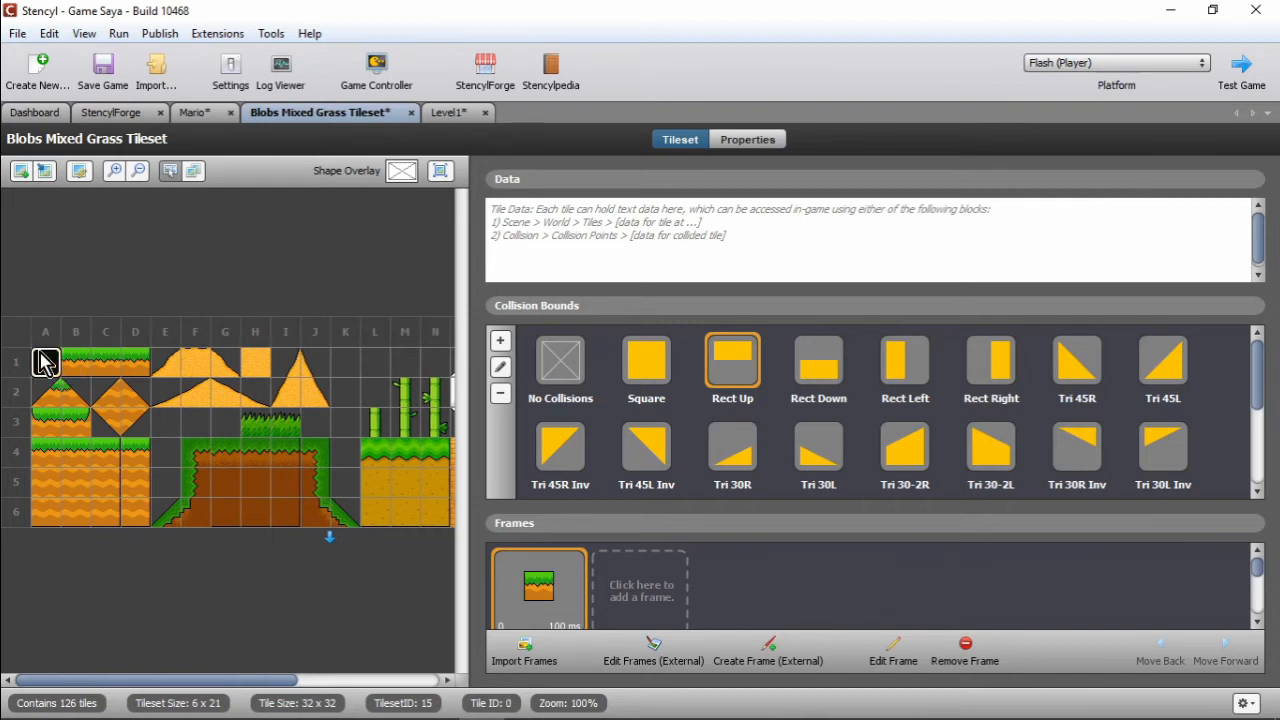
pyautogui.click(648, 375)
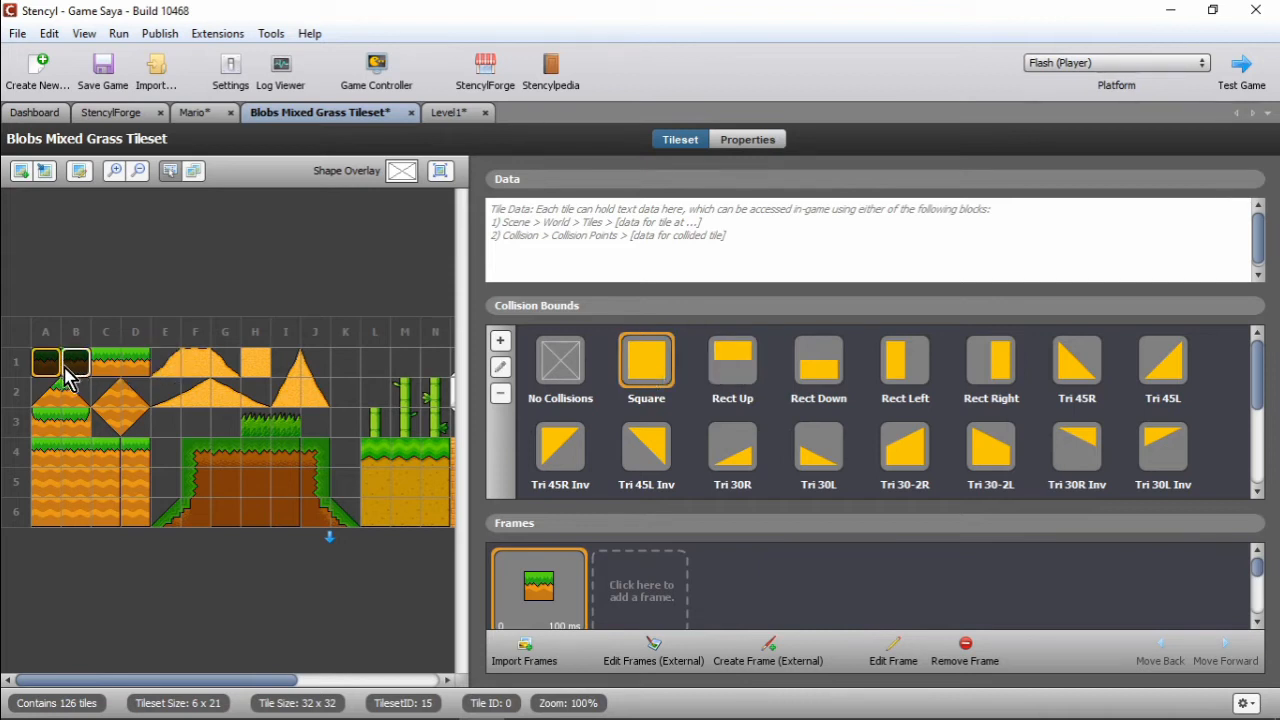
pyautogui.moveTo(55, 375); pyautogui.dragTo(138, 368)
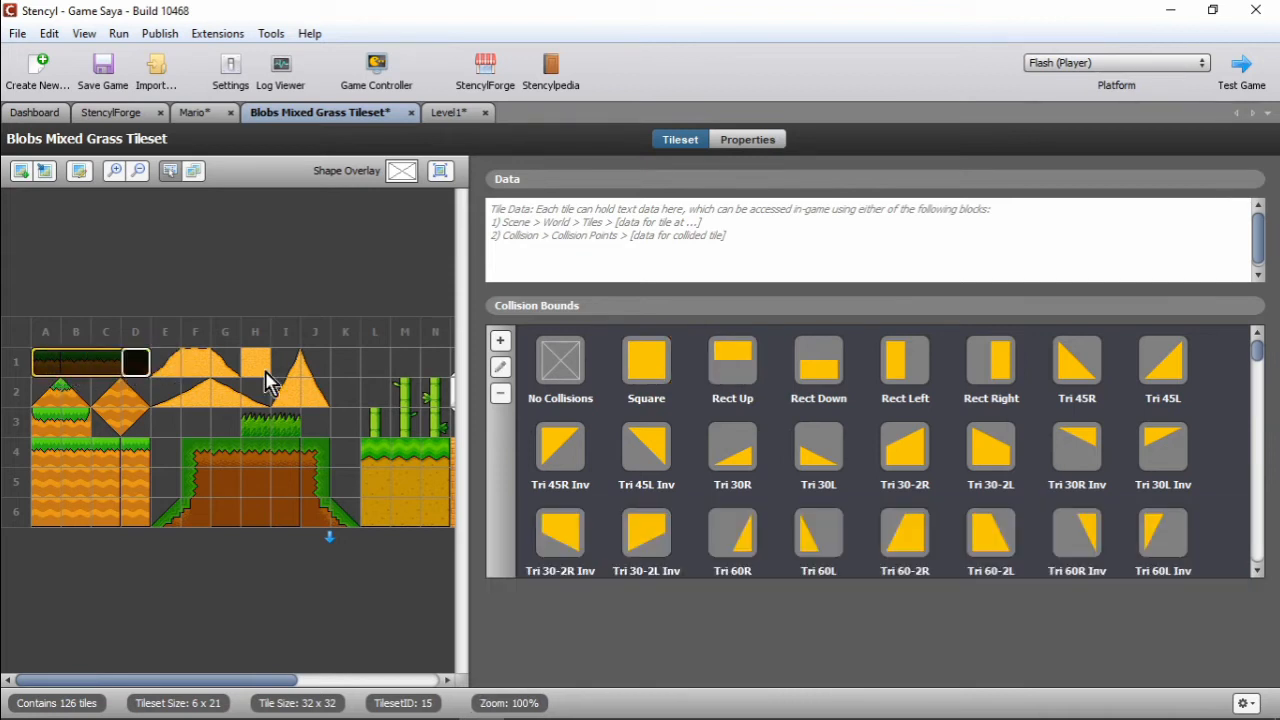
pyautogui.moveTo(45, 457); pyautogui.dragTo(134, 523)
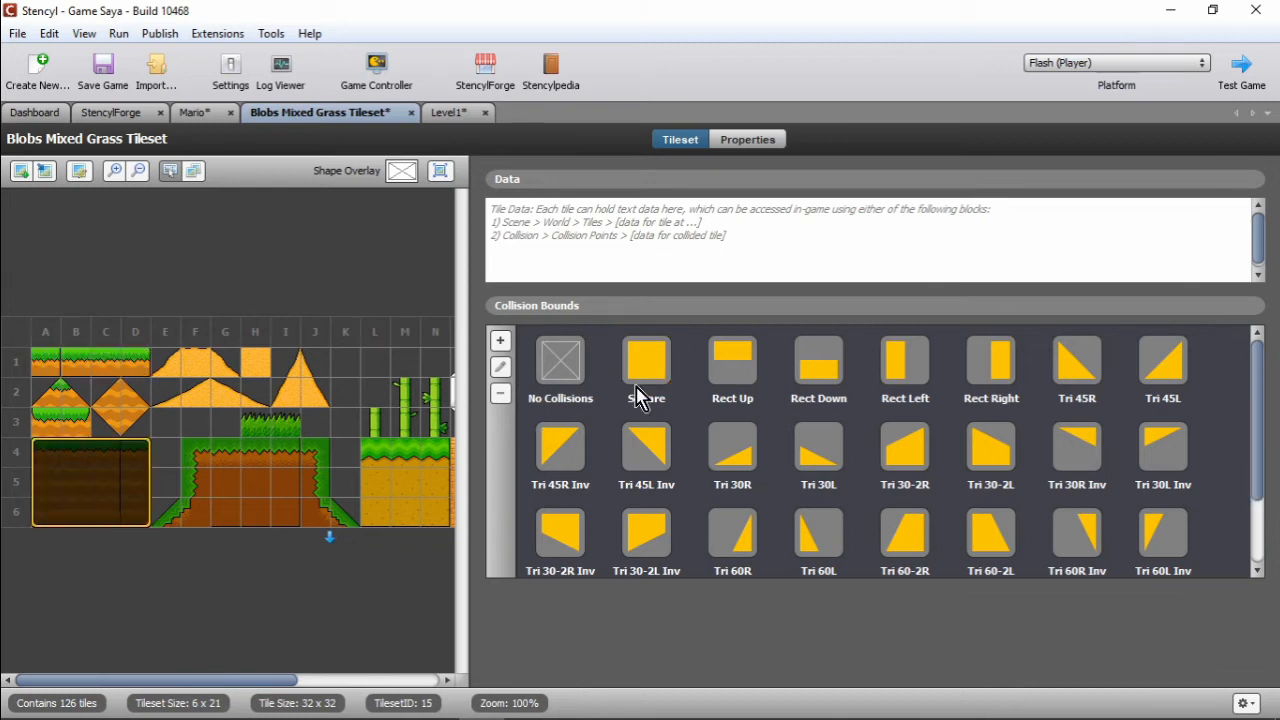
# Step: Set the small grass hill's collision bounds: Tri 45L for tile A2, Square for A3 and B3, and Tri 45R for B2
pyautogui.click(49, 396)
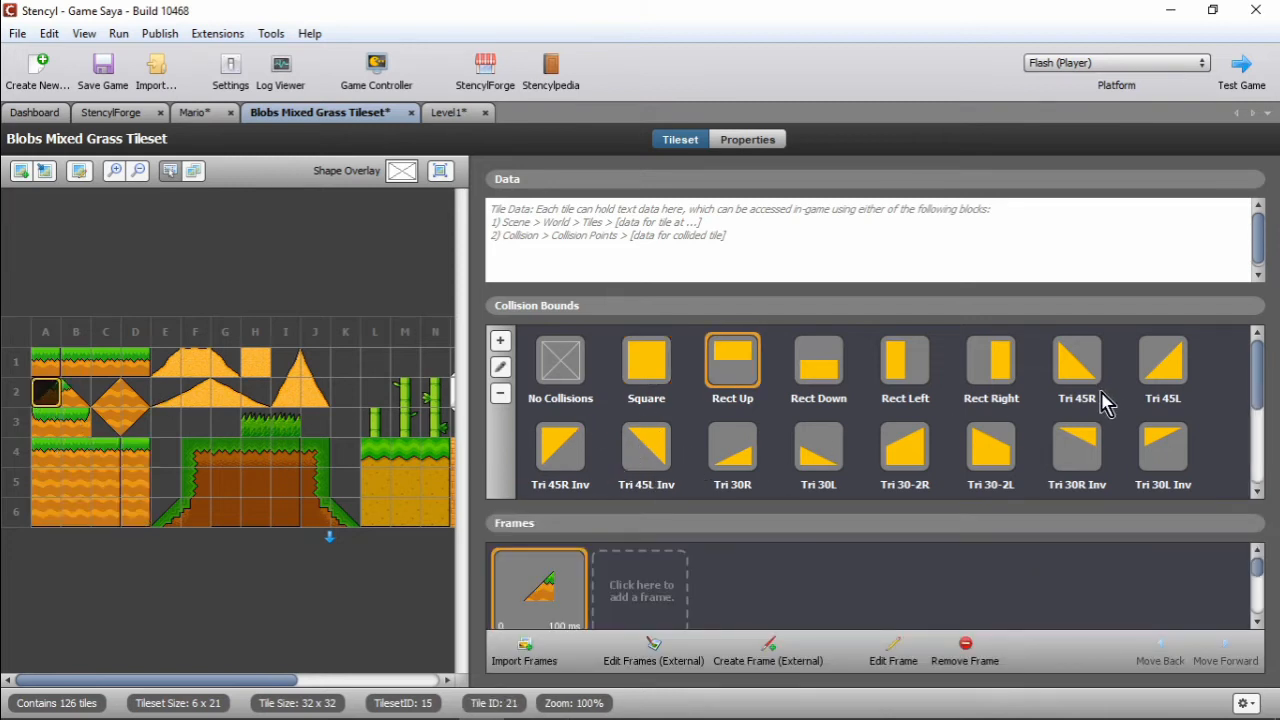
pyautogui.click(1160, 380)
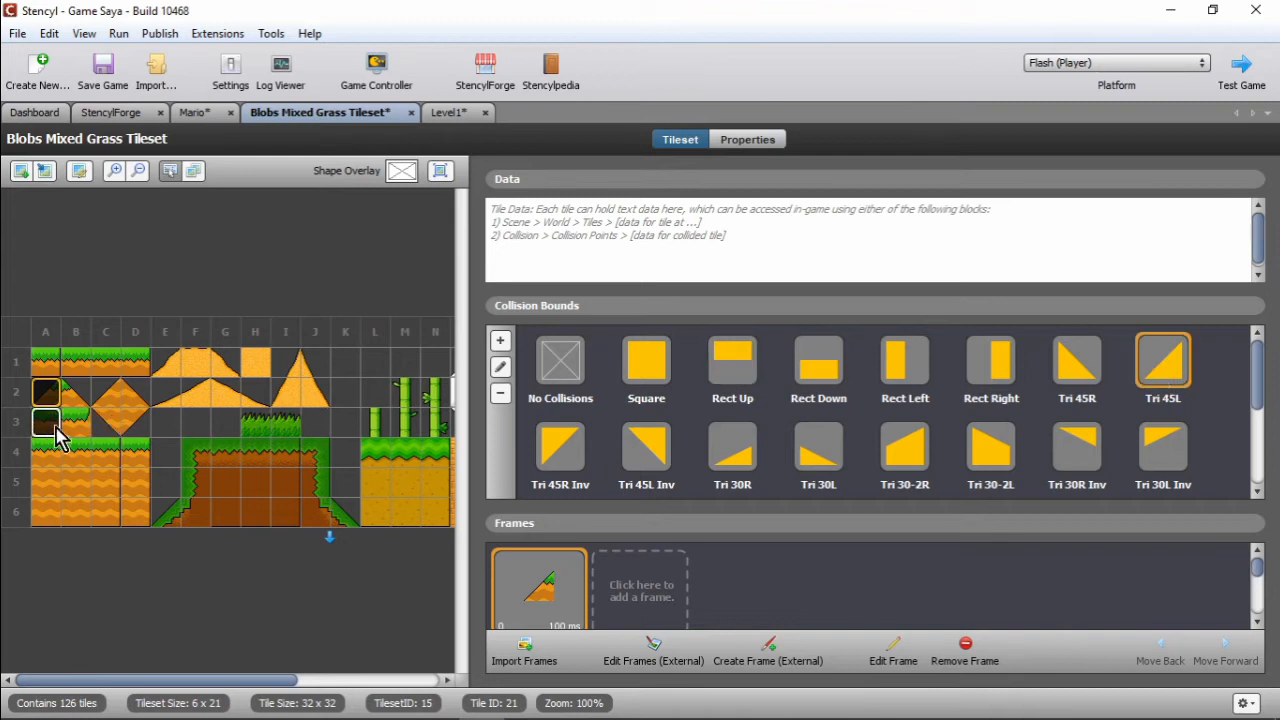
pyautogui.moveTo(44, 432); pyautogui.dragTo(77, 437)
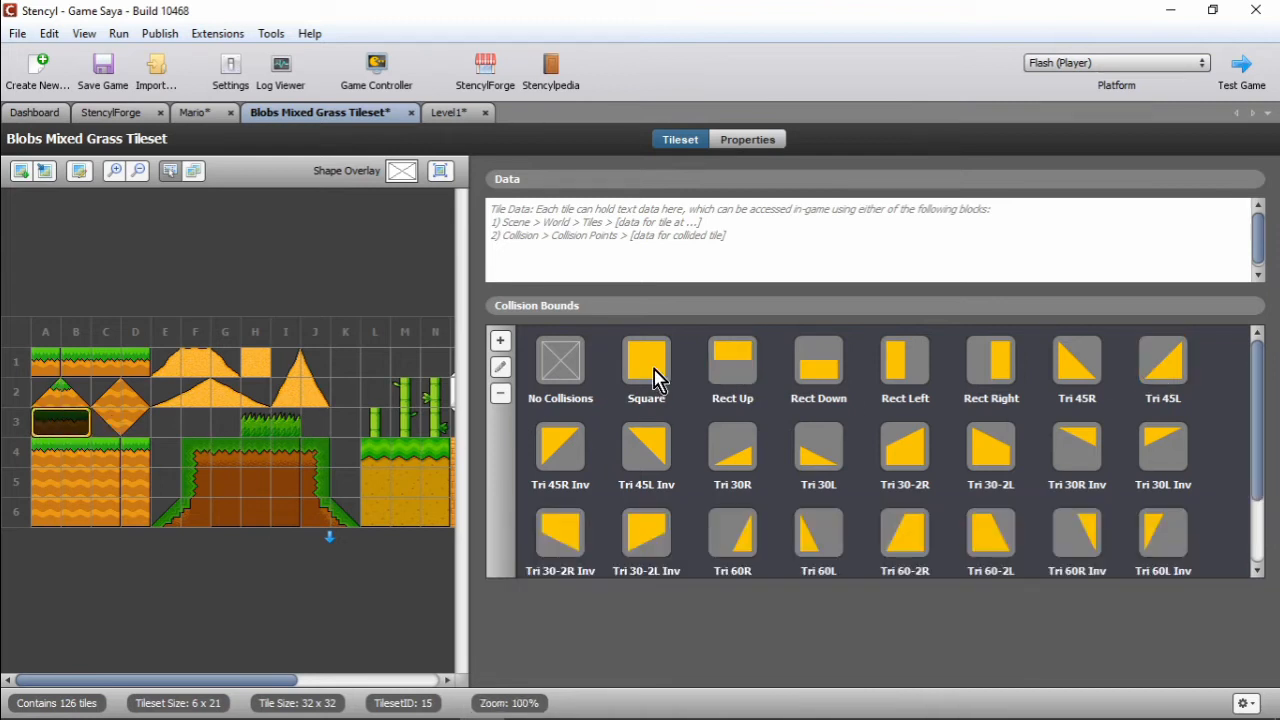
pyautogui.click(75, 392)
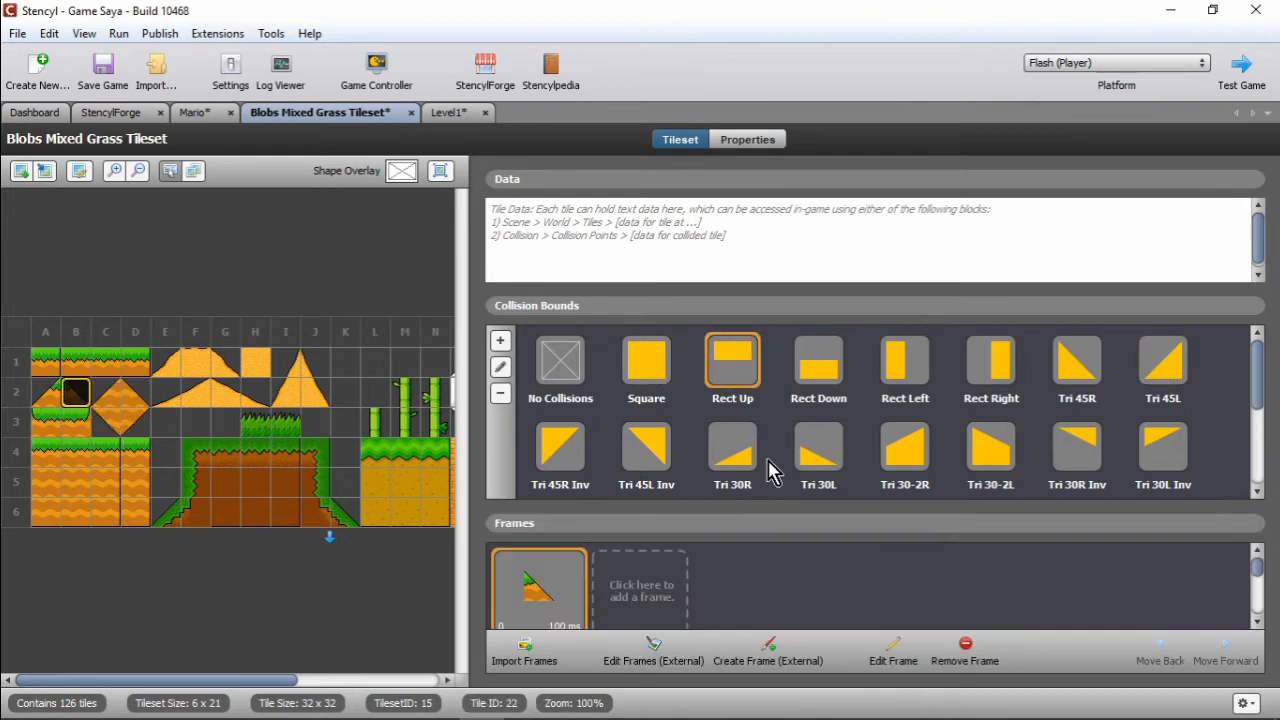
pyautogui.click(1085, 385)
# Step: Set the collision bounds of tile C2, the upper-left part of the dirt diamond, to Tri 45L
pyautogui.click(105, 392)
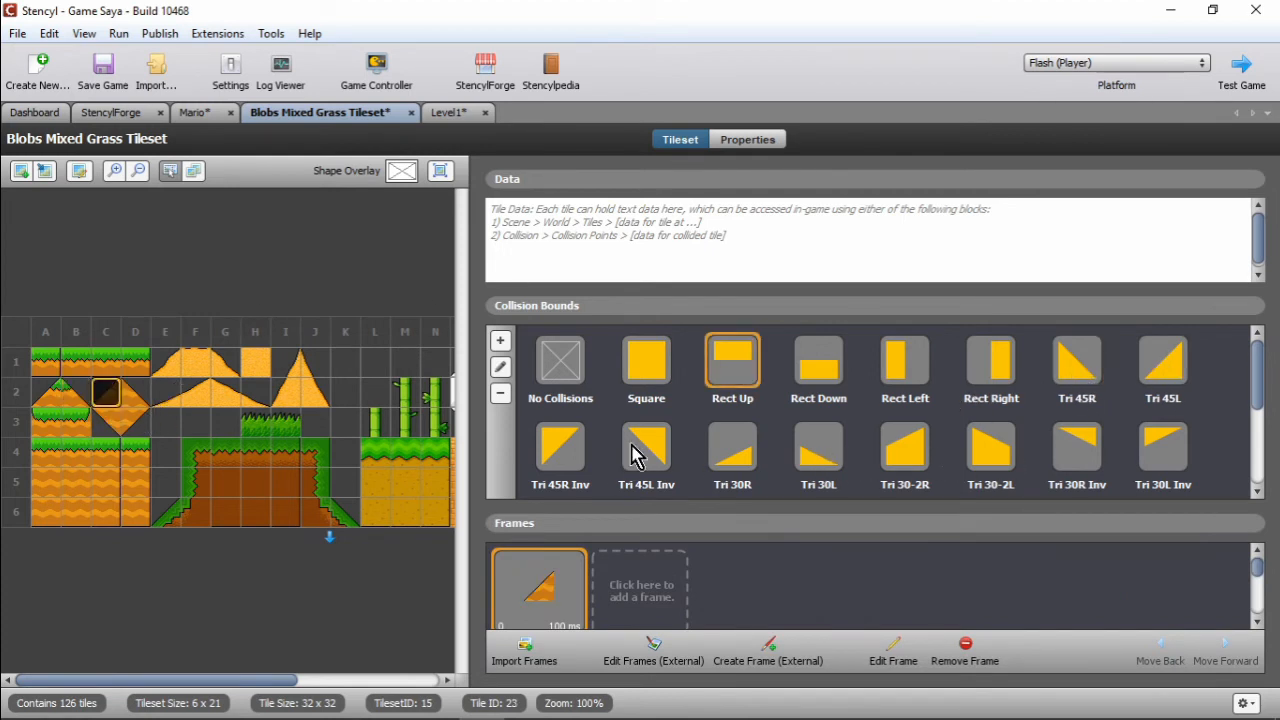
pyautogui.moveTo(557, 710)
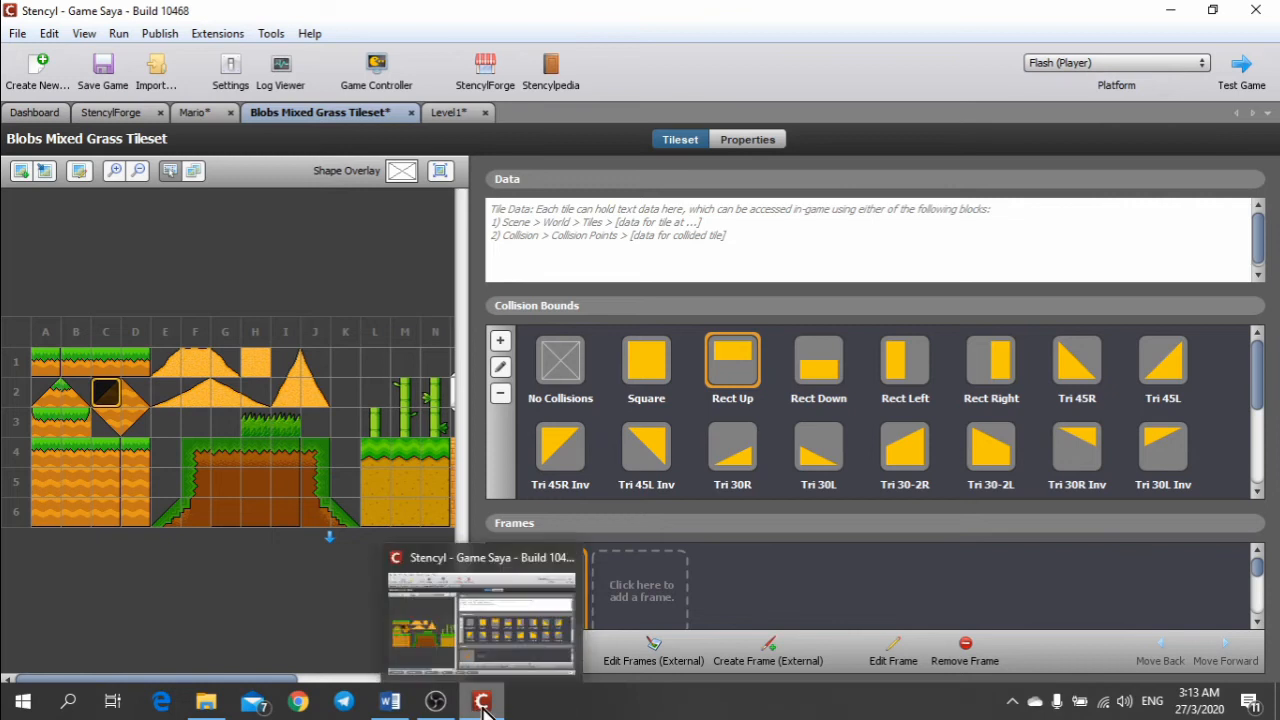
pyautogui.click(1145, 373)
pyautogui.moveTo(197, 680); pyautogui.dragTo(206, 671)
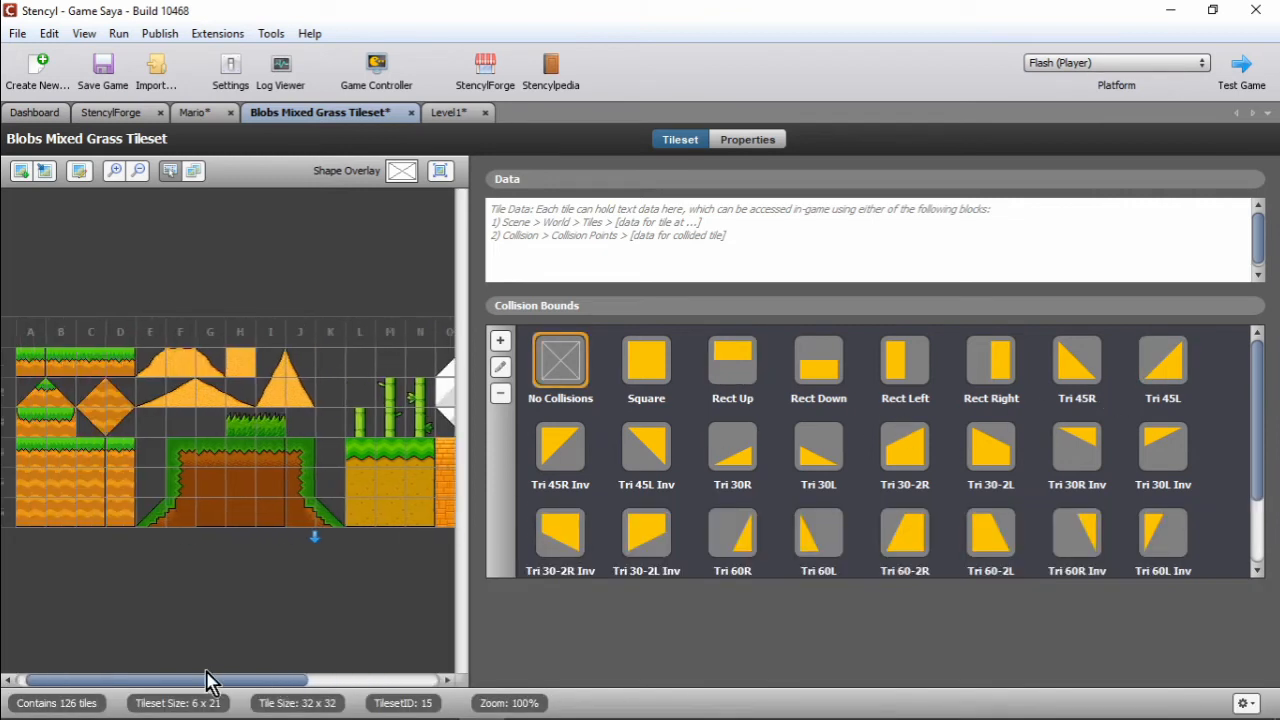
# Step: Examine the collision bounds of the large grass-edged block, the ochre ground block, the brick tiles and the white tiles
pyautogui.click(298, 448)
pyautogui.moveTo(191, 447); pyautogui.dragTo(298, 518)
pyautogui.moveTo(281, 681)
pyautogui.mouseDown()
pyautogui.moveTo(366, 682)
pyautogui.moveTo(246, 682)
pyautogui.moveTo(380, 686)
pyautogui.moveTo(260, 690)
pyautogui.mouseUp()
pyautogui.click(254, 461)
pyautogui.click(229, 491)
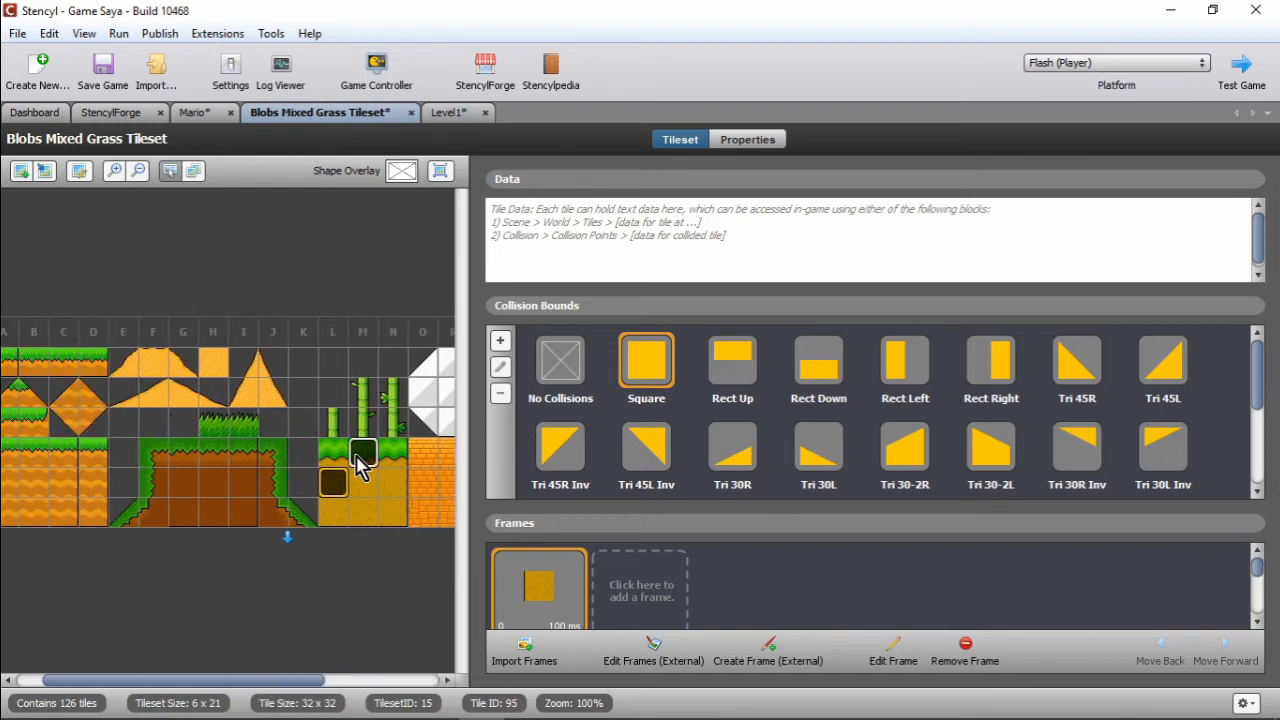
pyautogui.click(332, 452)
pyautogui.click(362, 457)
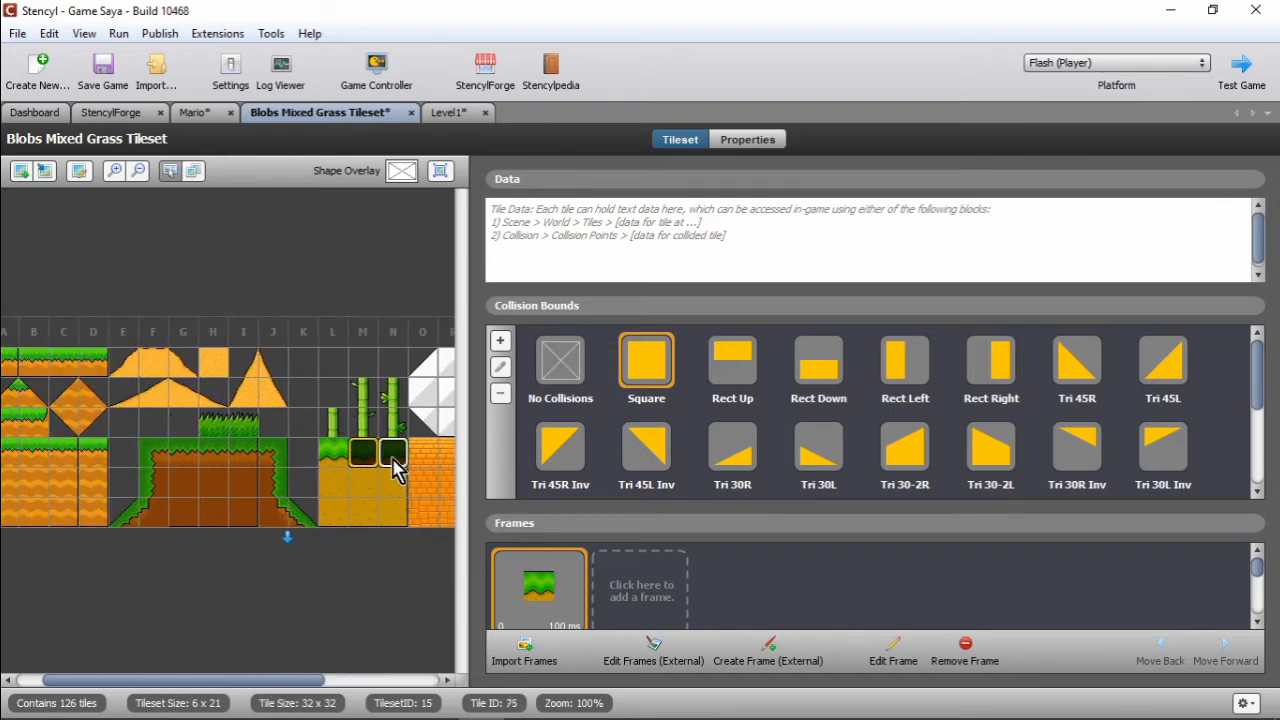
pyautogui.click(394, 456)
pyautogui.moveTo(283, 688); pyautogui.dragTo(335, 689)
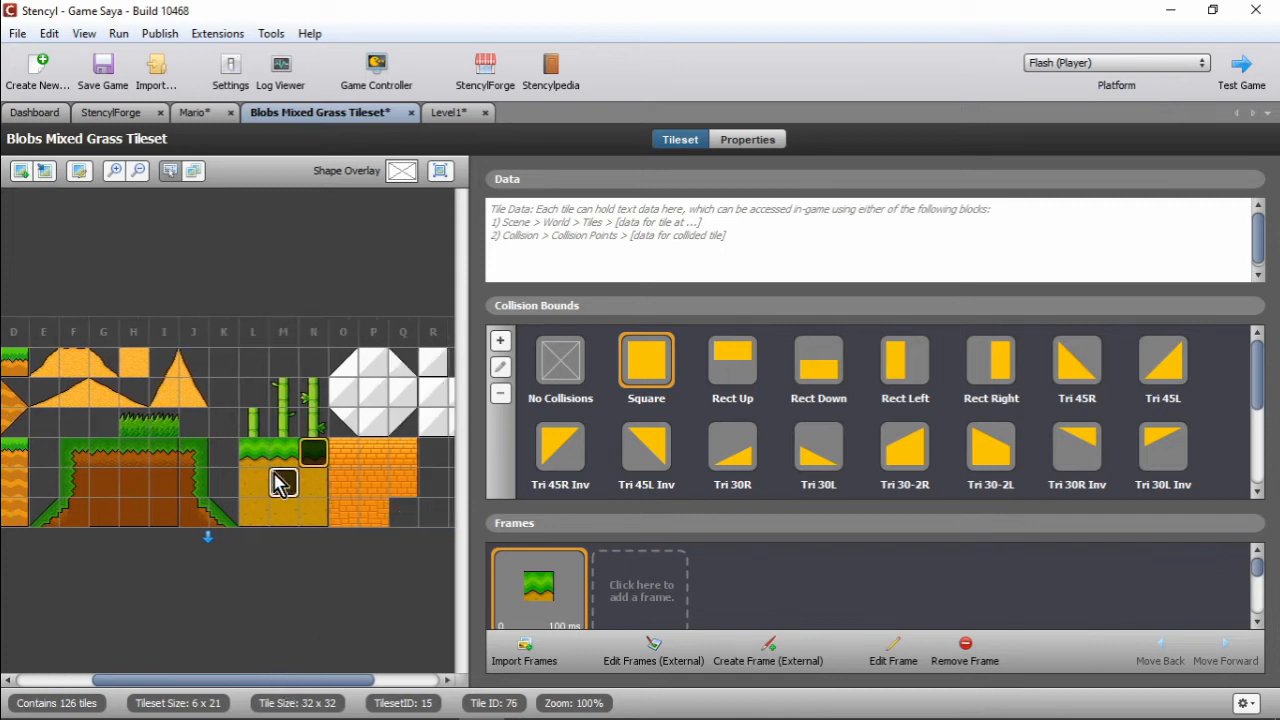
pyautogui.click(350, 464)
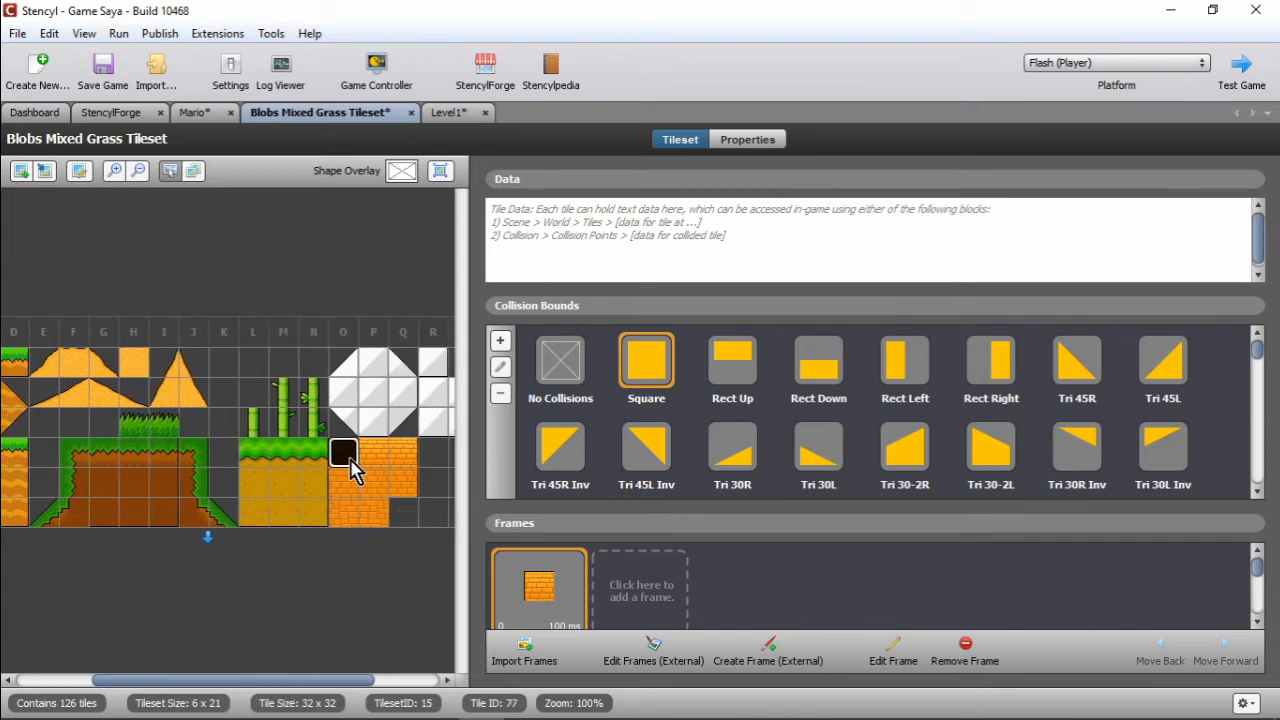
pyautogui.click(371, 392)
pyautogui.click(407, 393)
pyautogui.click(437, 401)
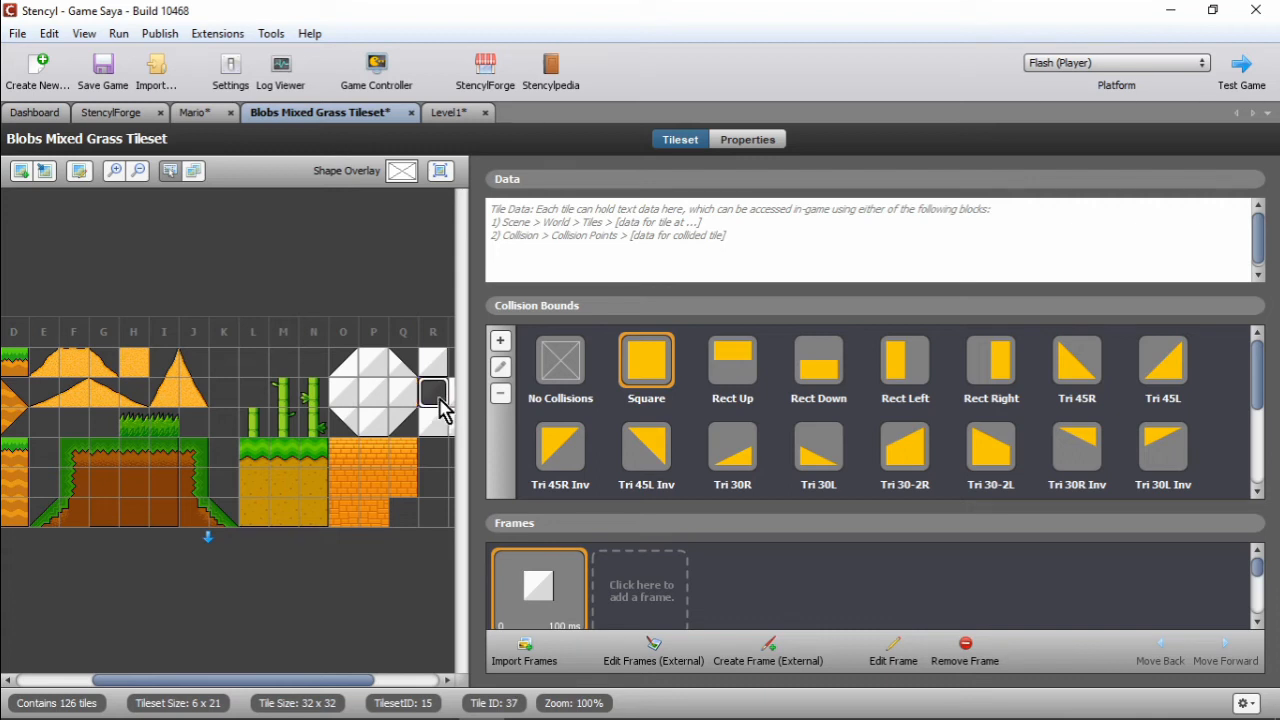
pyautogui.click(405, 462)
pyautogui.click(404, 485)
pyautogui.click(355, 482)
pyautogui.click(356, 453)
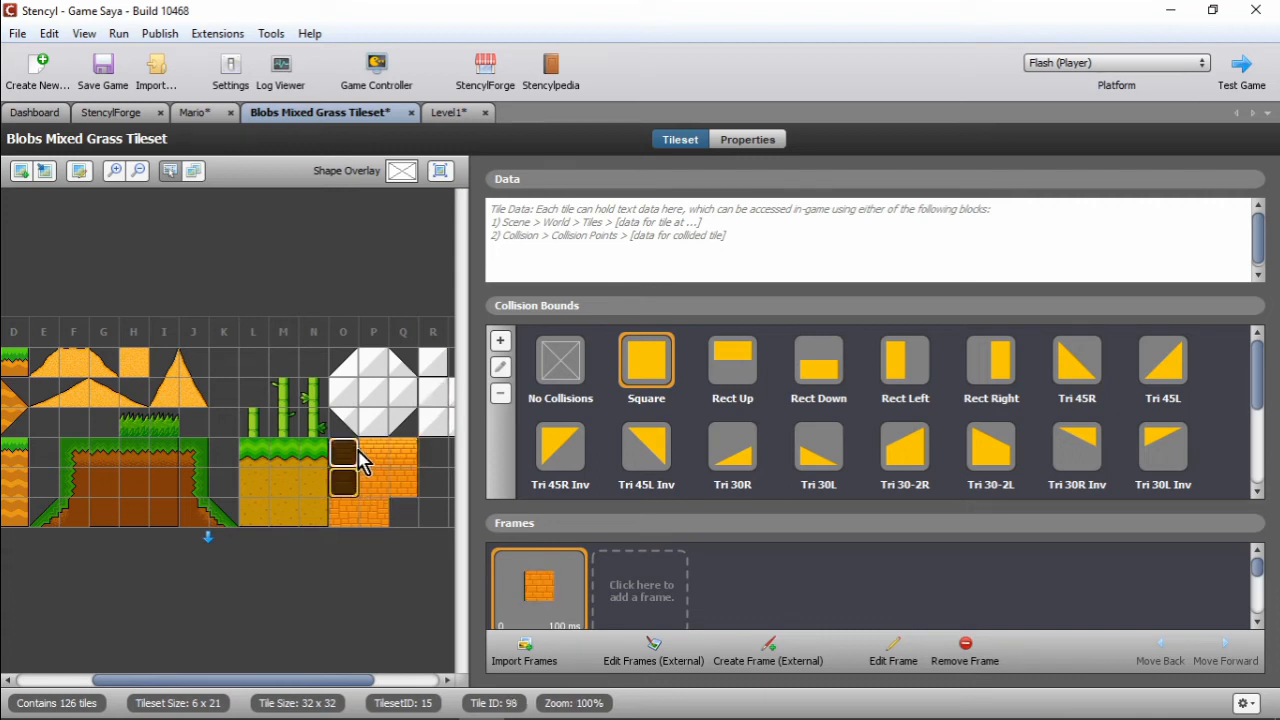
pyautogui.click(380, 451)
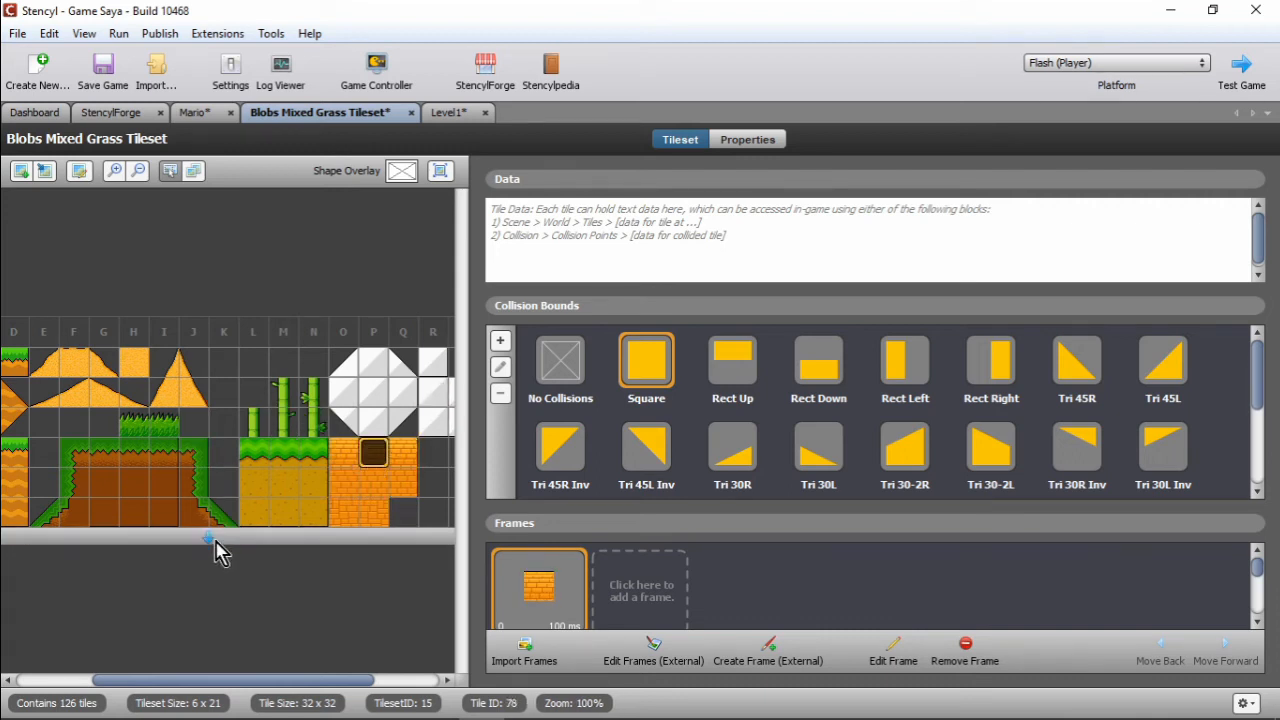
# Step: Assign No Collisions to the grass tuft tiles H3 and I3 and to the bamboo tiles L2 to N3
pyautogui.moveTo(243, 681); pyautogui.dragTo(183, 681)
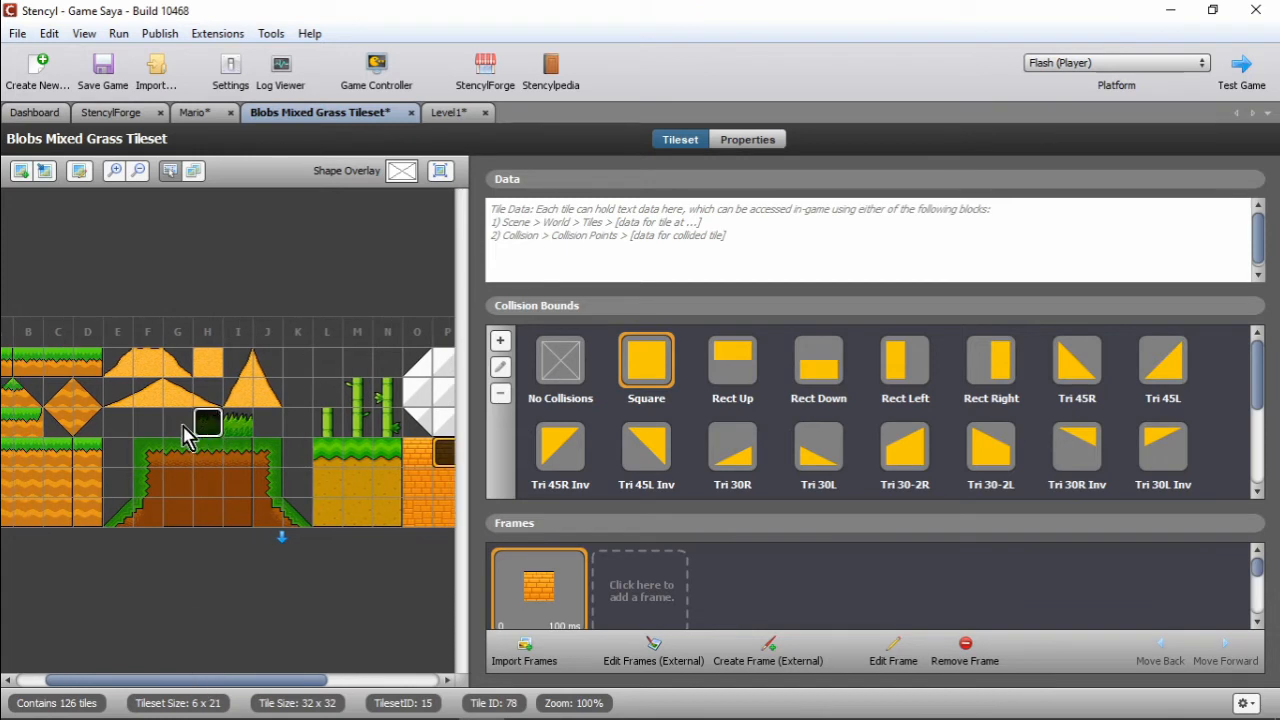
pyautogui.click(237, 432)
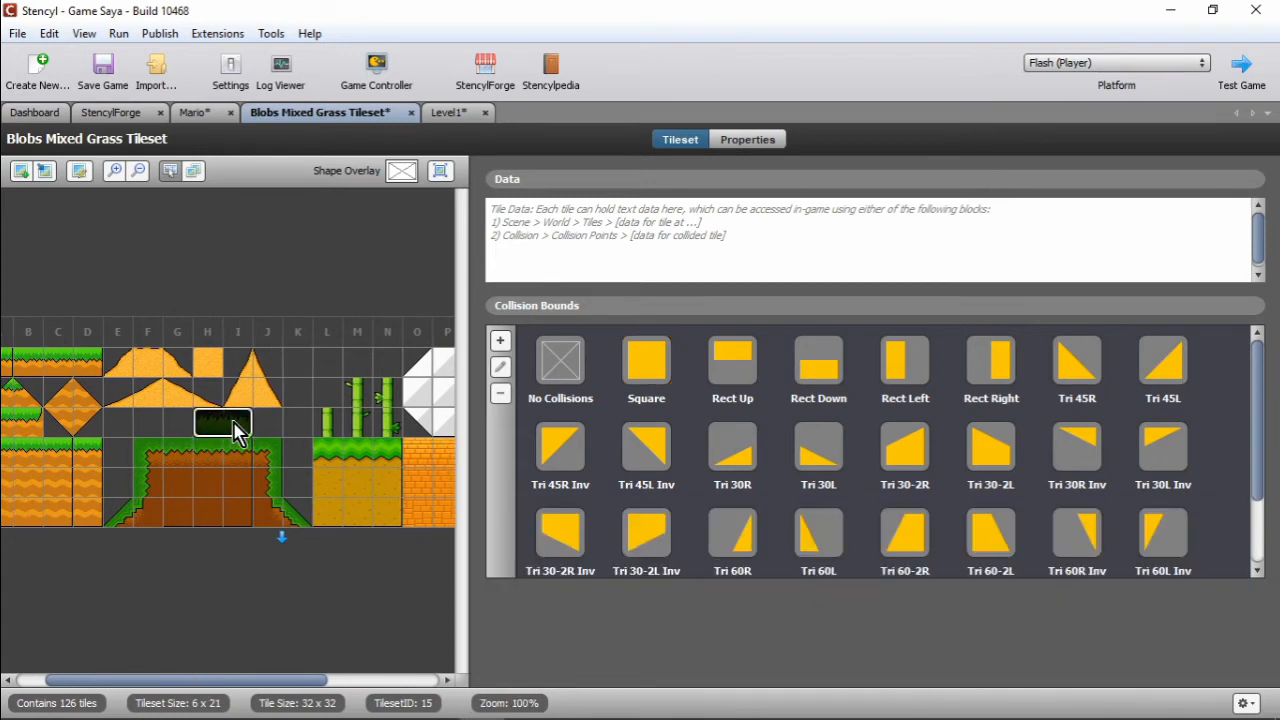
pyautogui.click(573, 375)
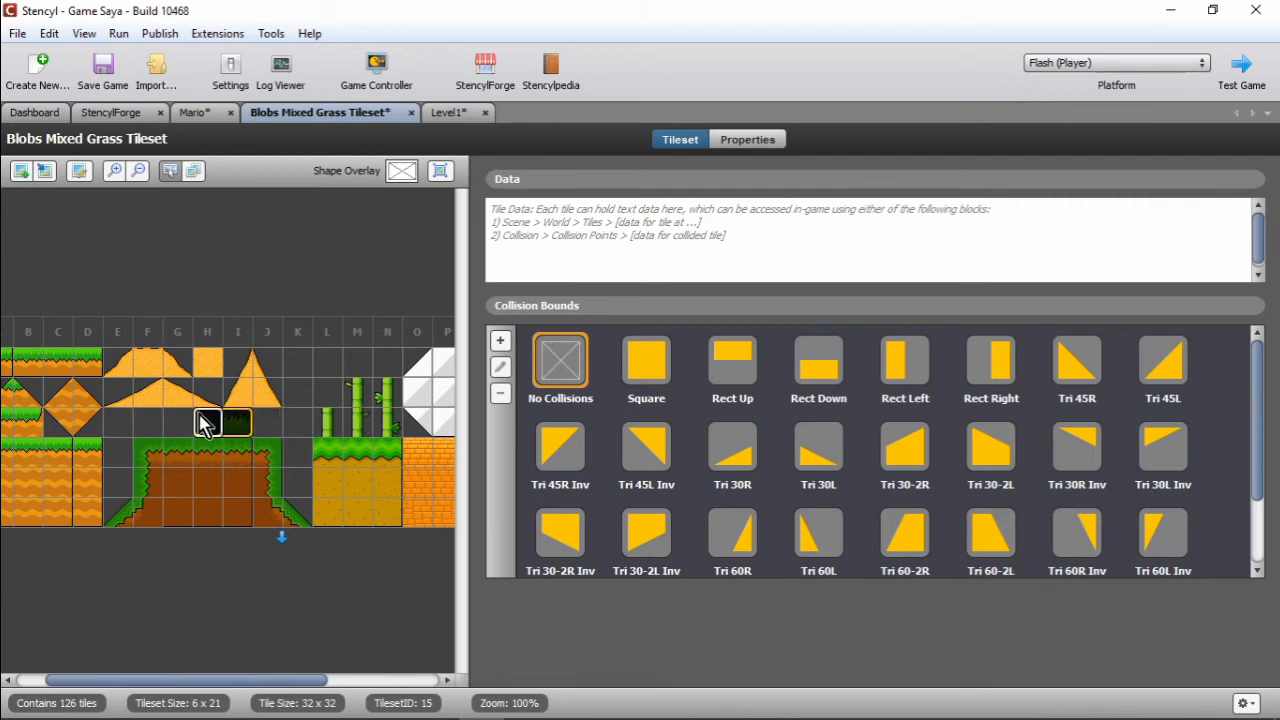
pyautogui.moveTo(329, 429); pyautogui.dragTo(384, 410)
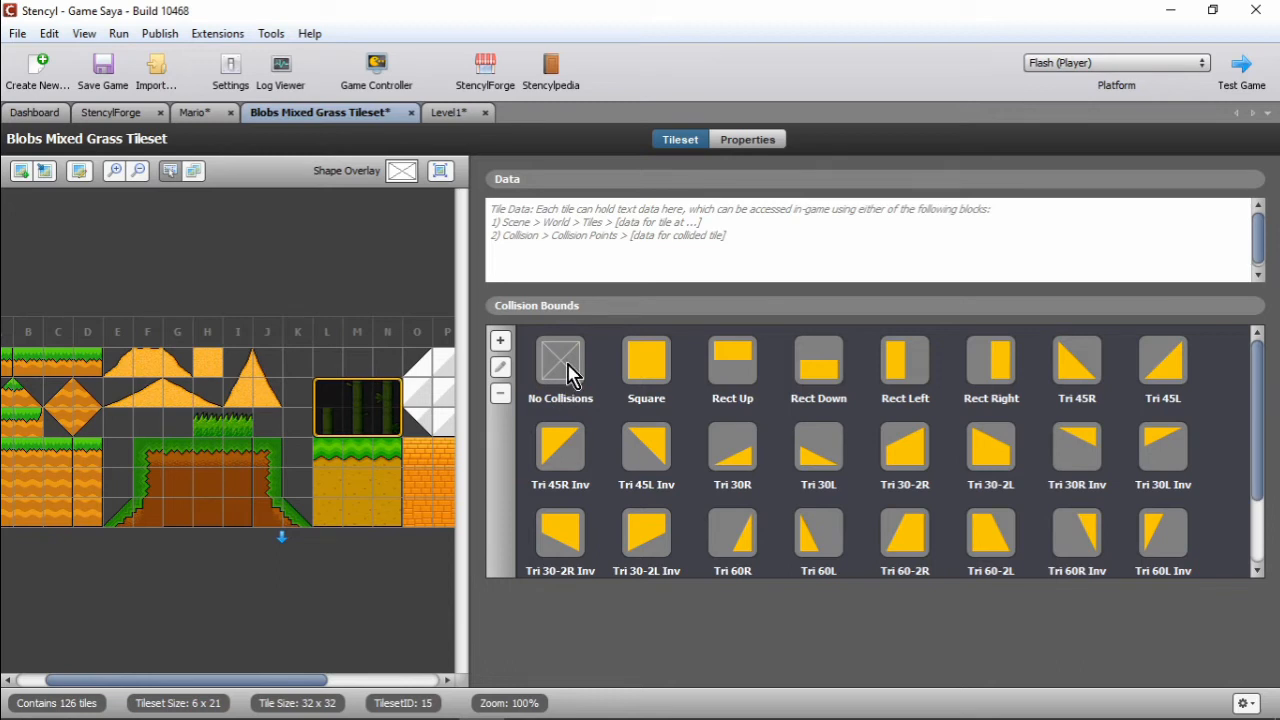
pyautogui.click(562, 368)
# Step: Check the collision bounds of brick tile P4 and the white tiles in columns Q and R
pyautogui.moveTo(307, 681); pyautogui.dragTo(387, 681)
pyautogui.click(323, 463)
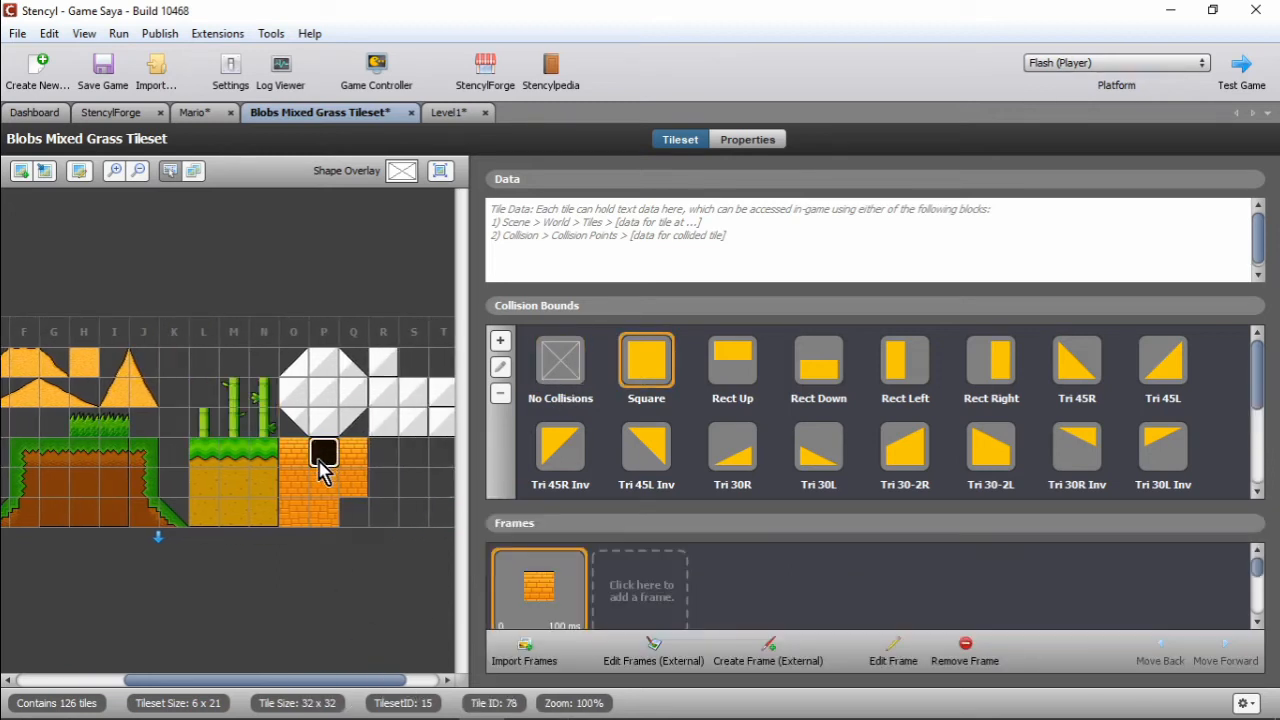
pyautogui.click(390, 398)
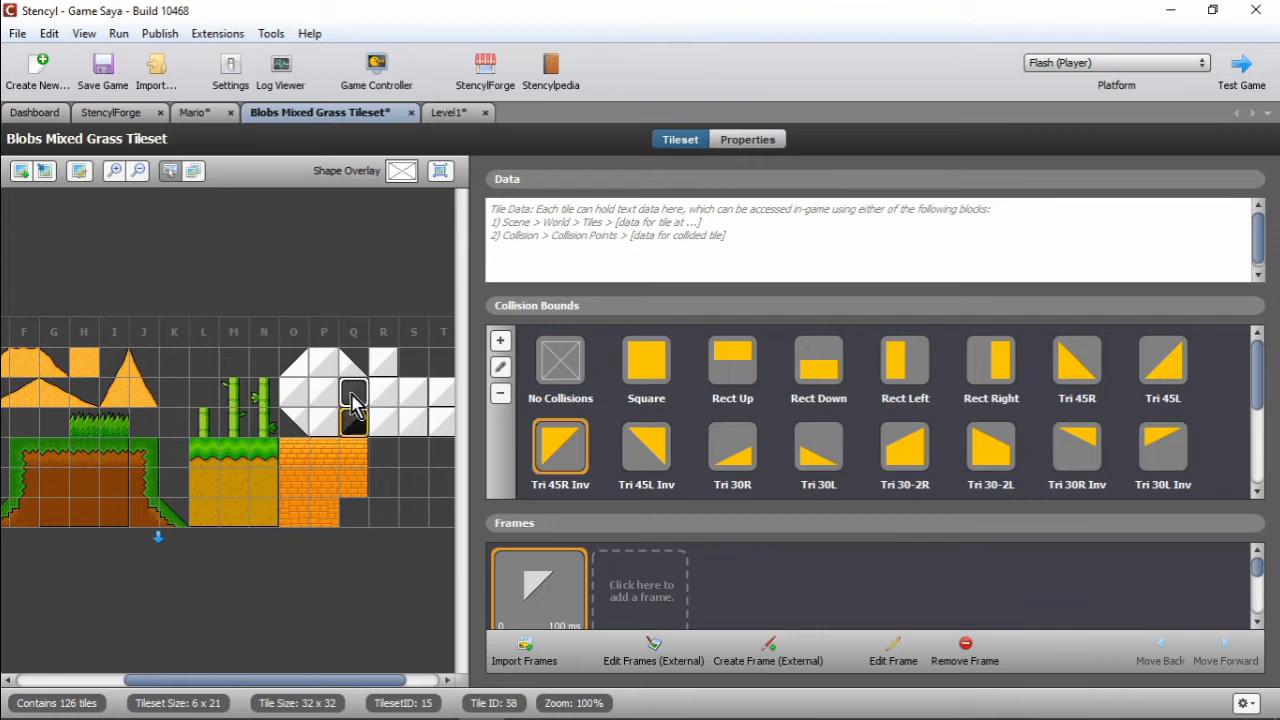
pyautogui.click(390, 369)
pyautogui.click(352, 366)
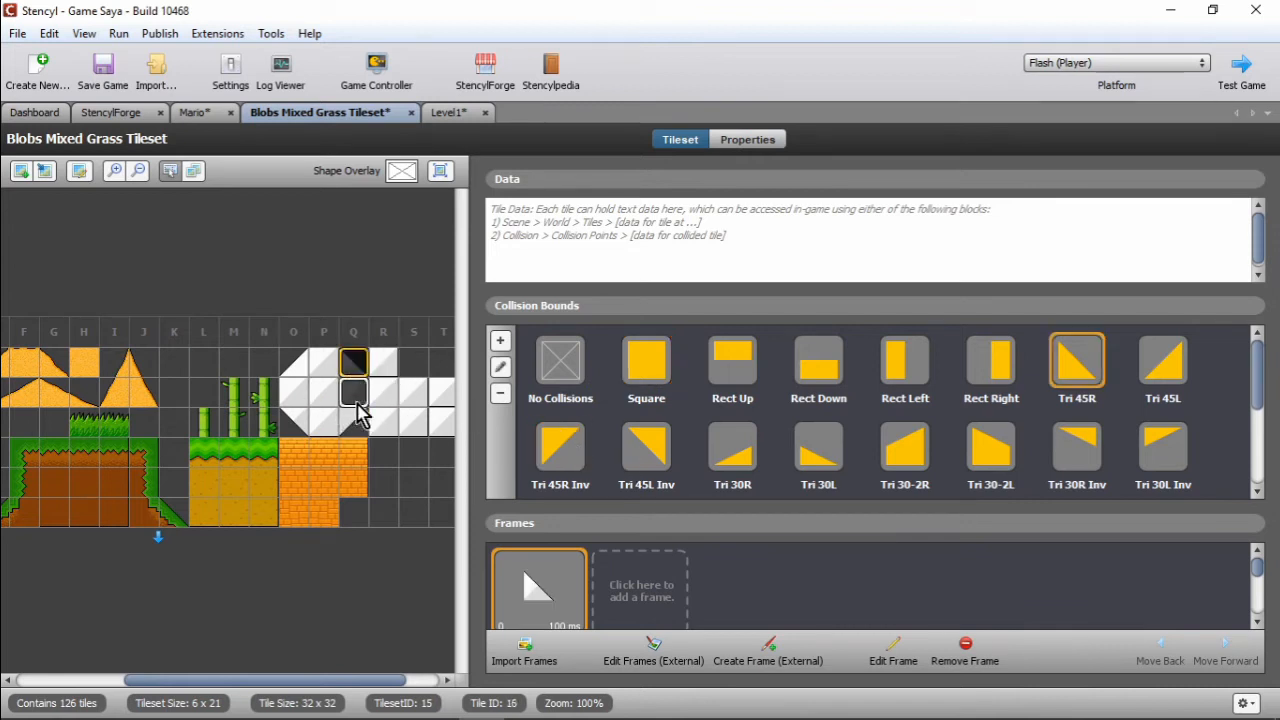
# Step: Add a seventh row to the Blobs Mixed Grass Tileset and assign No Collisions to its tiles A7 to N7
pyautogui.moveTo(293, 683); pyautogui.dragTo(190, 680)
pyautogui.click(116, 432)
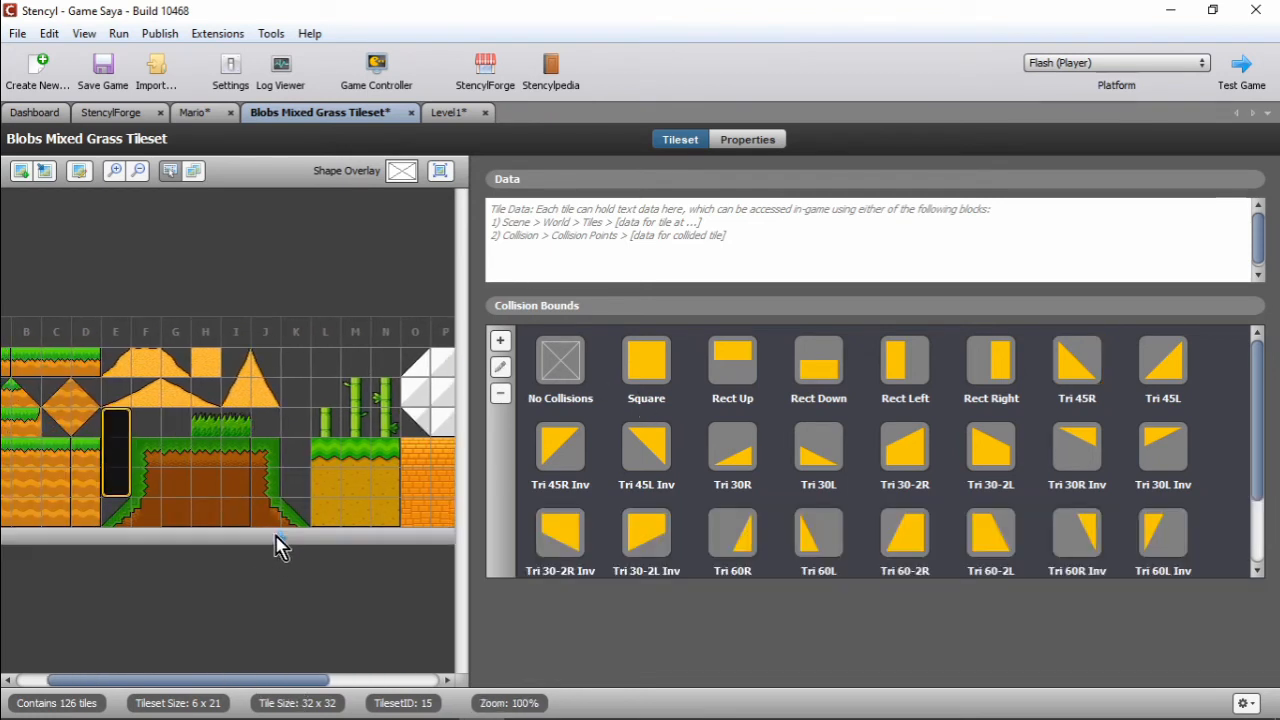
pyautogui.click(283, 563)
pyautogui.moveTo(295, 688); pyautogui.dragTo(265, 688)
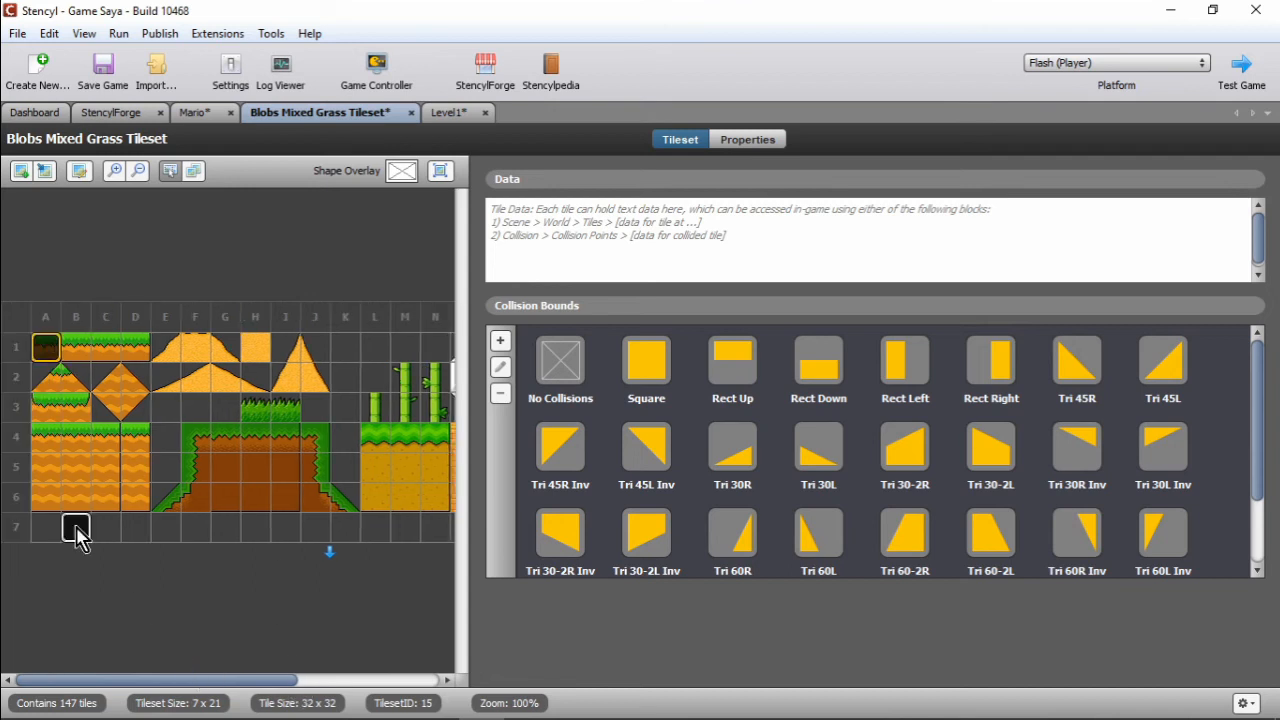
pyautogui.moveTo(46, 528); pyautogui.dragTo(440, 535)
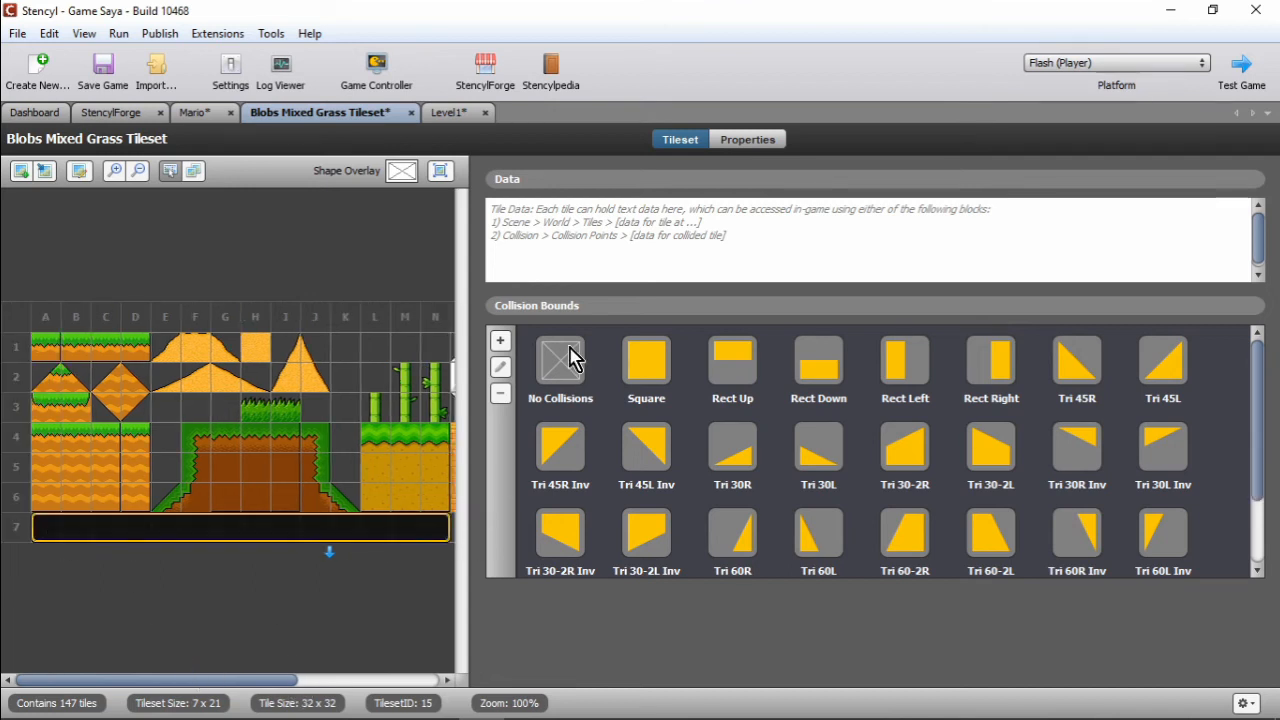
pyautogui.click(562, 360)
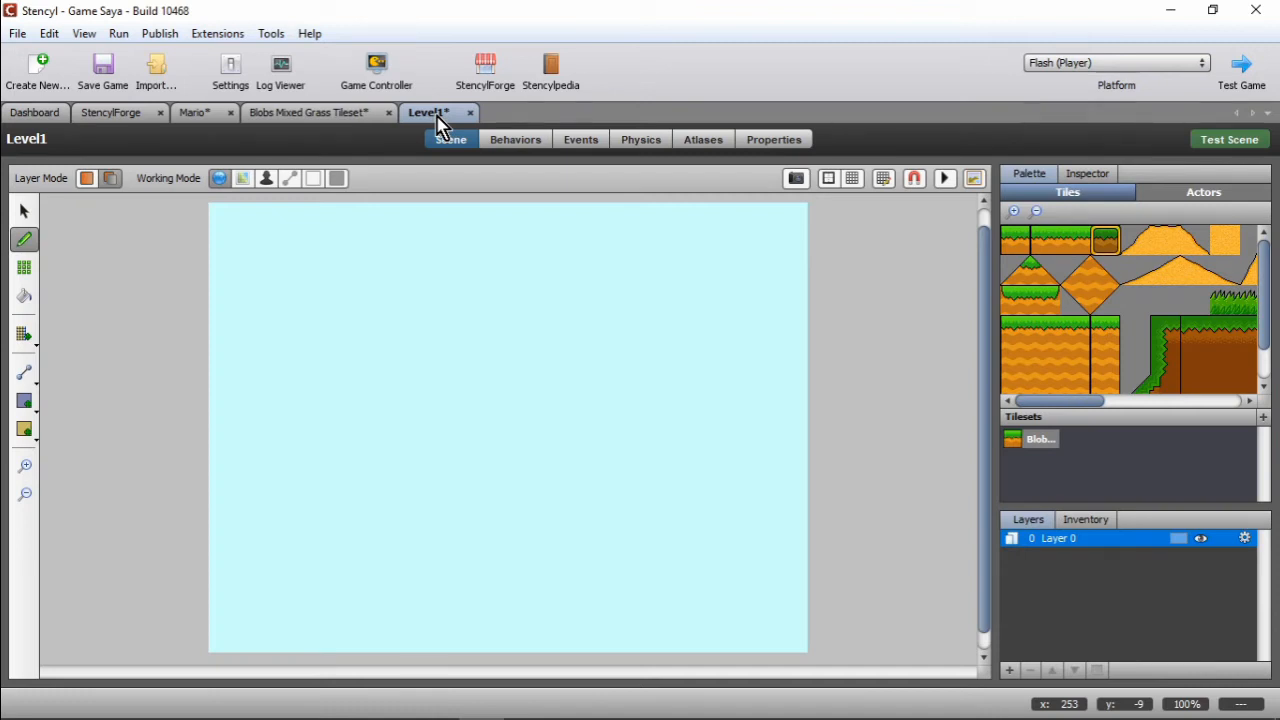
# Step: In the Level1 scene, paint a full-width row of plain dirt tile B5 along the scene's lower edge
pyautogui.moveTo(1015, 330); pyautogui.dragTo(1050, 345)
pyautogui.click(1054, 339)
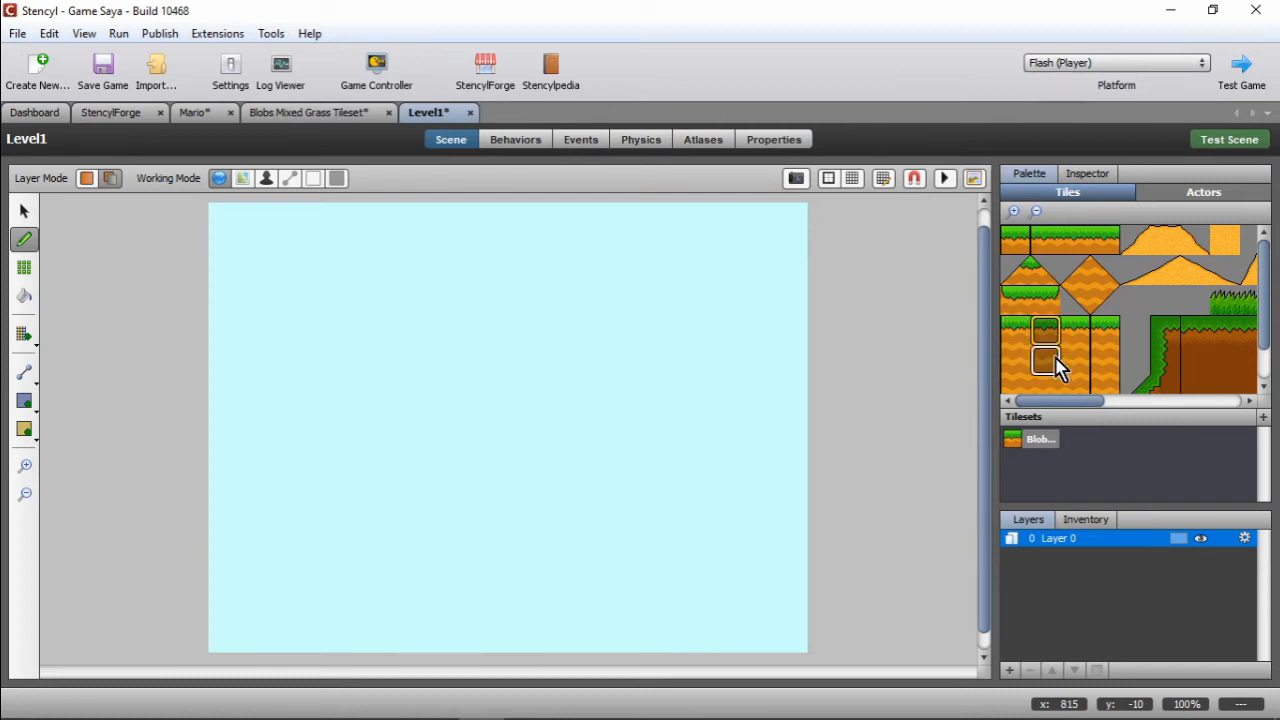
pyautogui.click(1018, 371)
pyautogui.click(1043, 358)
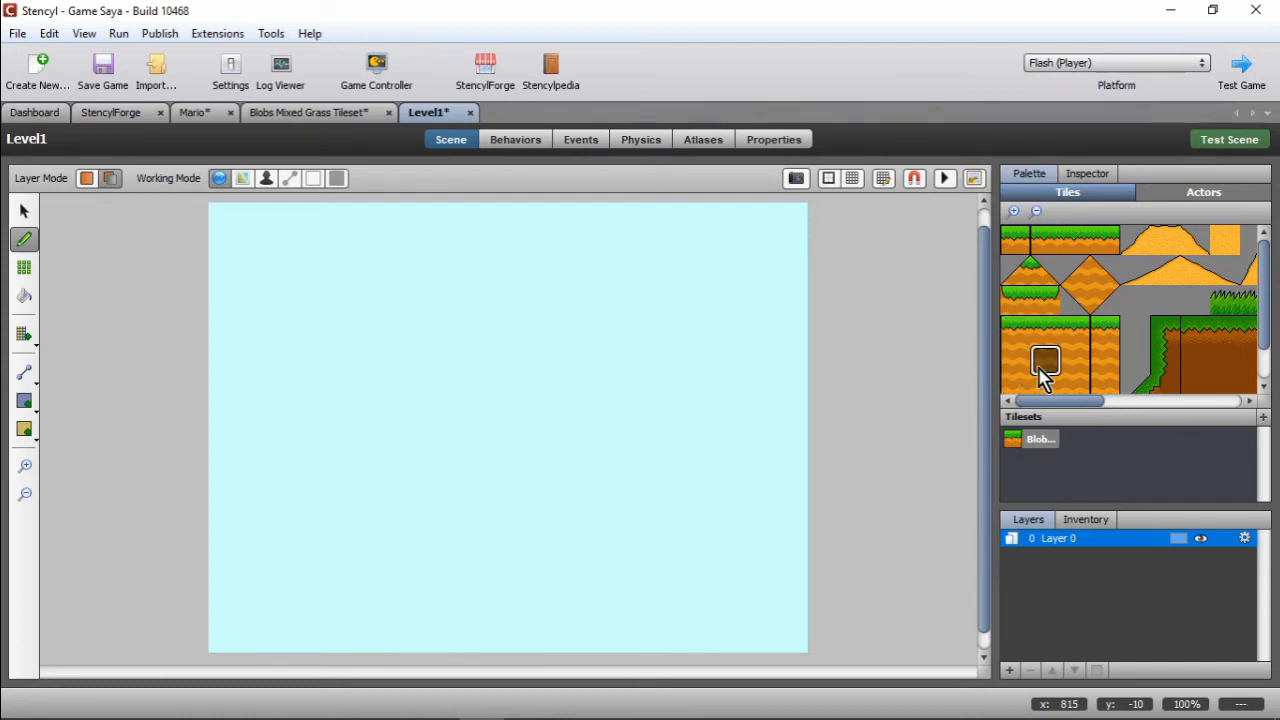
pyautogui.moveTo(211, 626); pyautogui.dragTo(805, 632)
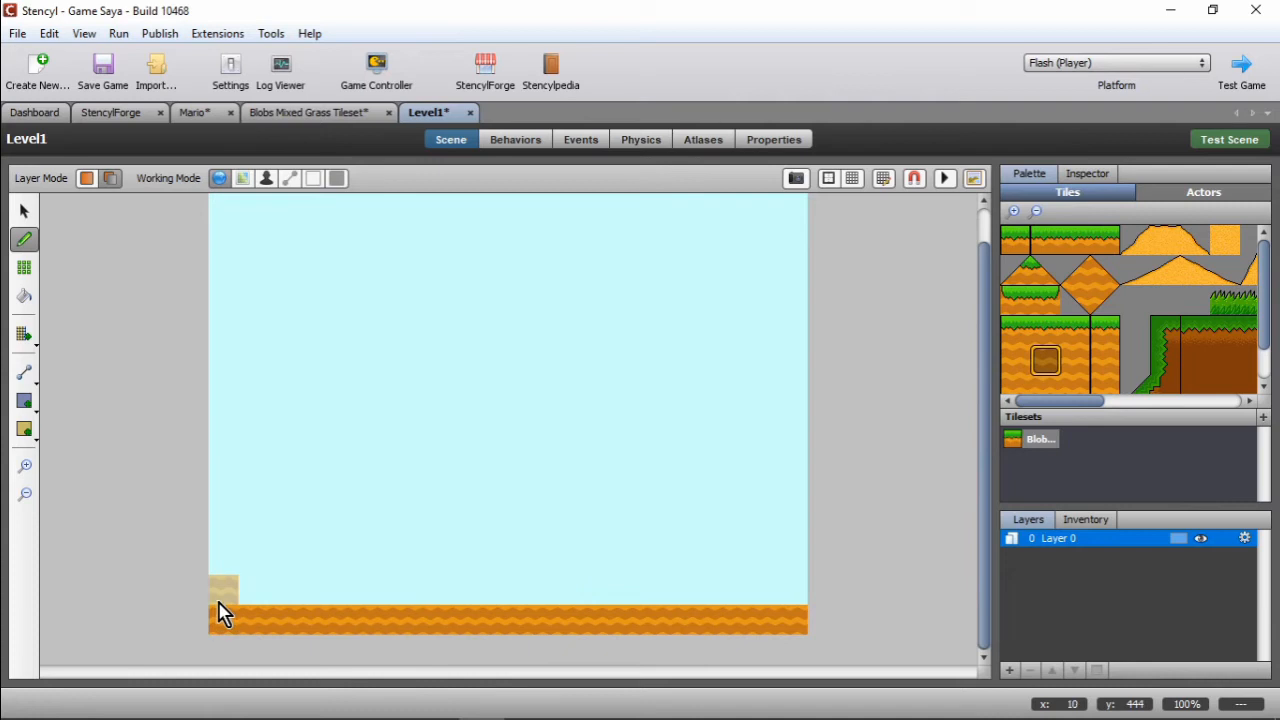
# Step: Paint one-tile-wide walls of the dirt tile up both side edges of the Level1 scene, filling the gap in the left wall
pyautogui.scroll(1, 228, 580)
pyautogui.scroll(-1, 230, 590)
pyautogui.moveTo(222, 620)
pyautogui.mouseDown()
pyautogui.moveTo(246, 209)
pyautogui.moveTo(207, 212)
pyautogui.mouseUp()
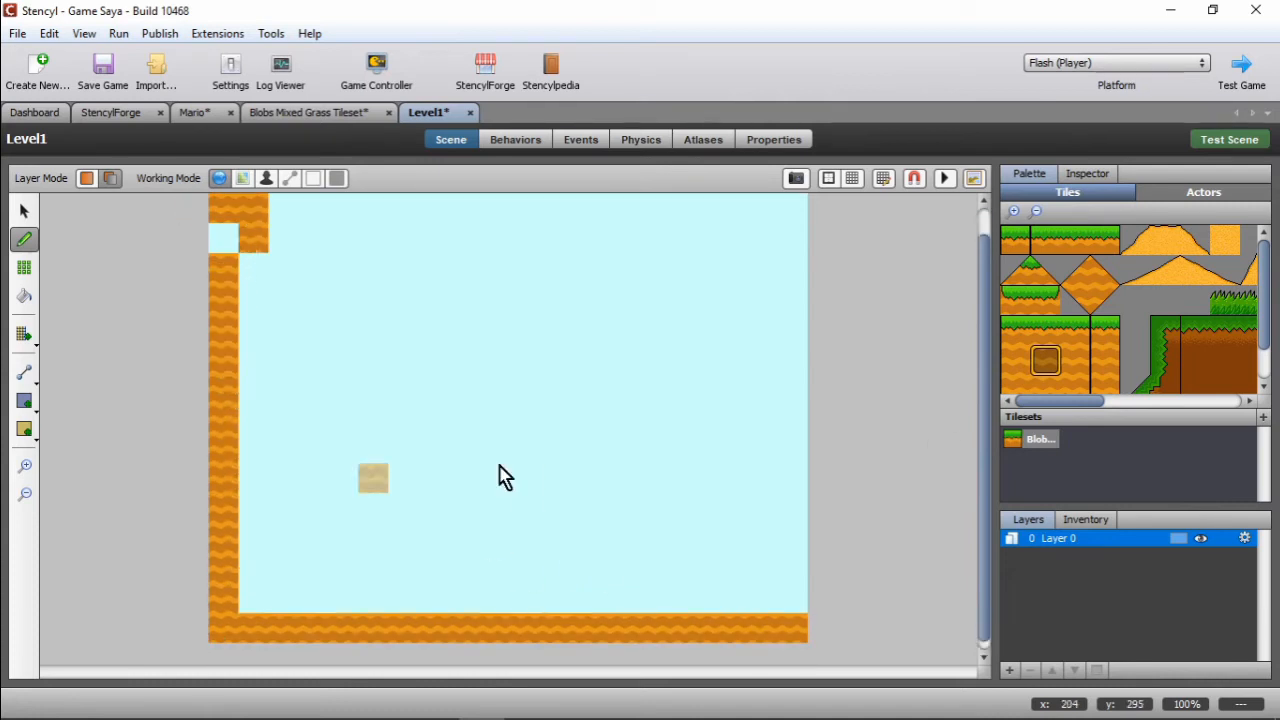
pyautogui.scroll(-2, 1137, 384)
pyautogui.click(1136, 380)
pyautogui.click(226, 240)
pyautogui.moveTo(792, 598); pyautogui.dragTo(806, 206)
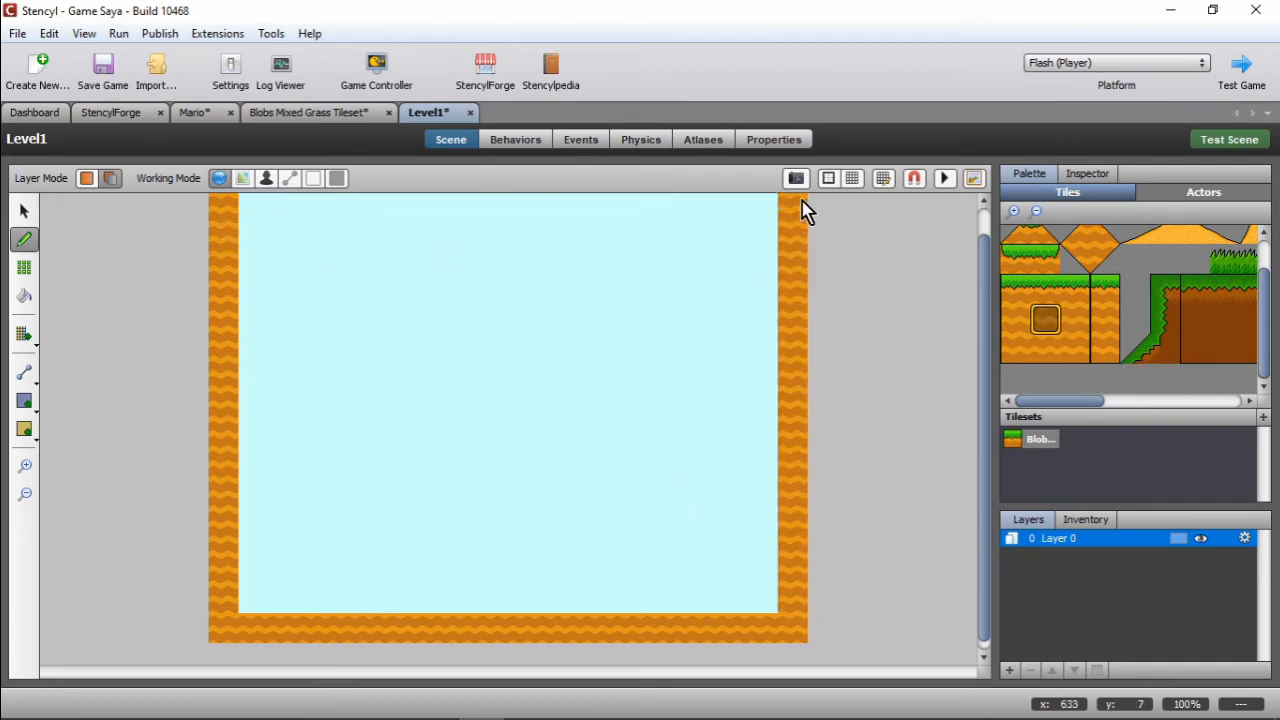
# Step: Lay a grass-topped row over the floor between the walls and place six three-tile platforms from A4 to C4, zigzagging upward
pyautogui.moveTo(243, 590); pyautogui.dragTo(770, 590)
pyautogui.moveTo(1017, 290); pyautogui.dragTo(1075, 290)
pyautogui.click(370, 558)
pyautogui.click(534, 505)
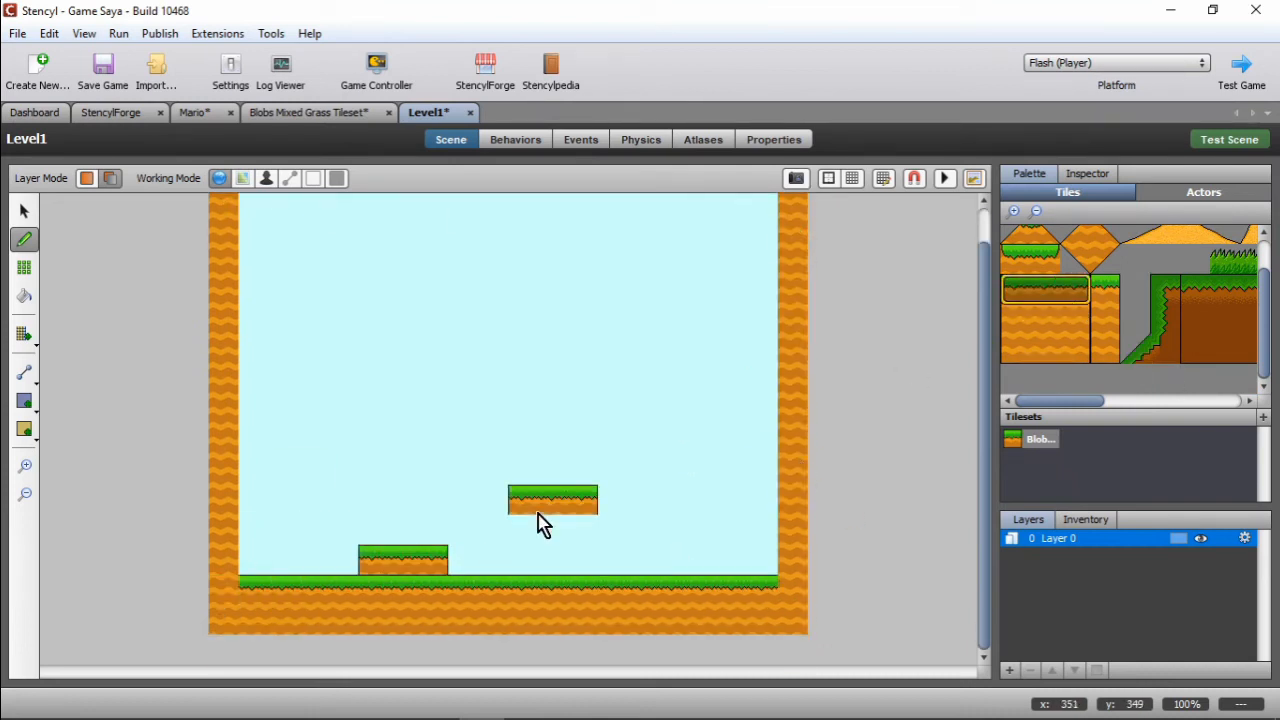
pyautogui.click(706, 438)
pyautogui.click(580, 378)
pyautogui.click(428, 330)
pyautogui.click(290, 272)
# Step: Place the two-tile grass tuft H3 to I3 on the two lowest platforms and once on the ground
pyautogui.scroll(1, 340, 260)
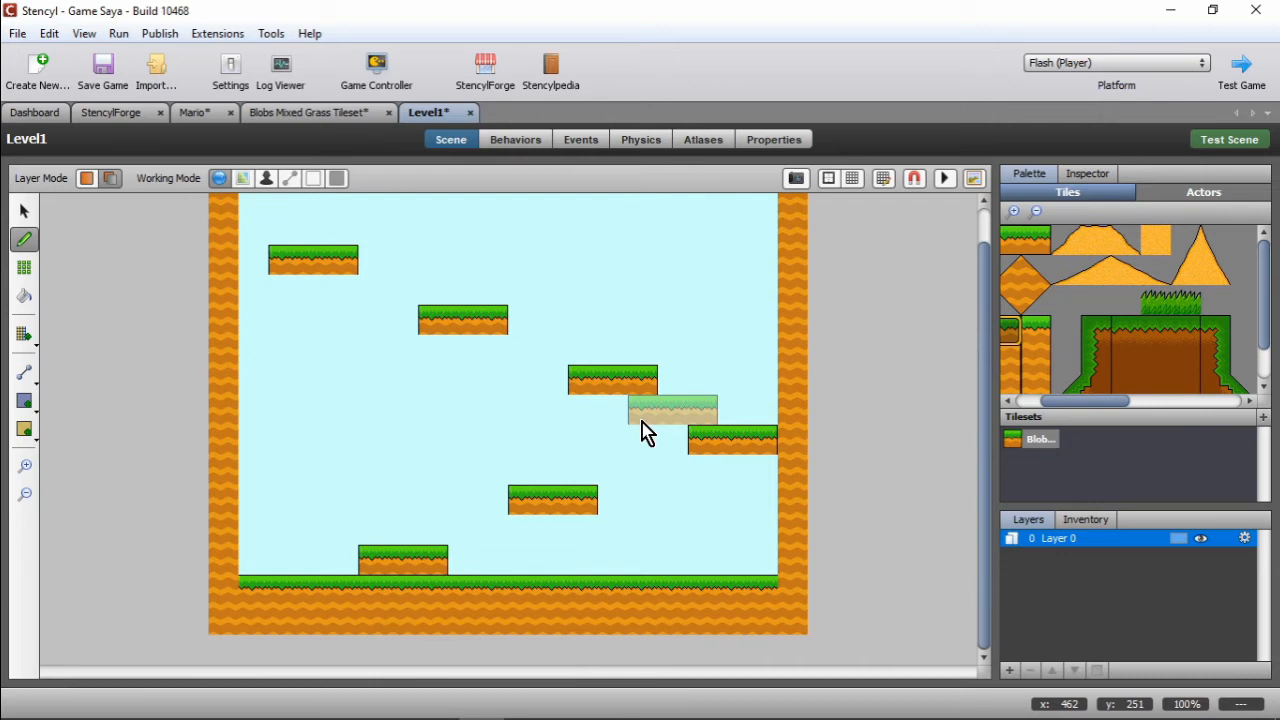
pyautogui.scroll(1, 640, 430)
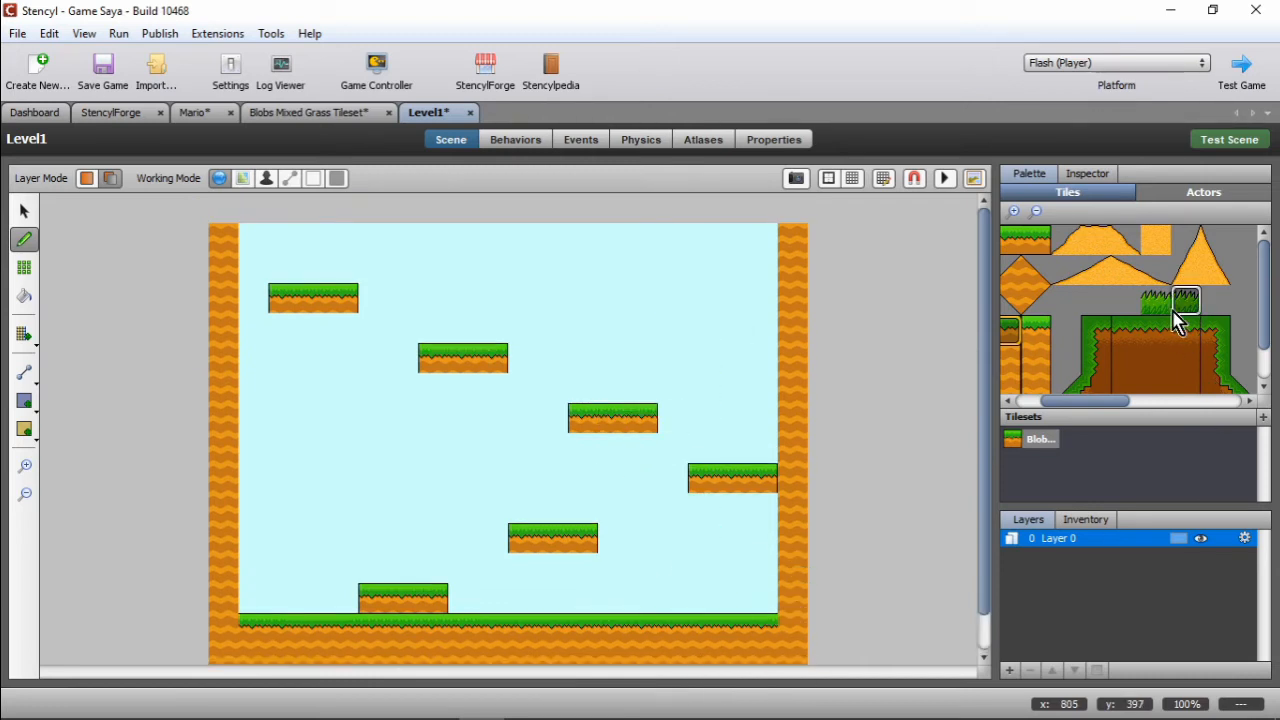
pyautogui.moveTo(1160, 312); pyautogui.dragTo(1180, 316)
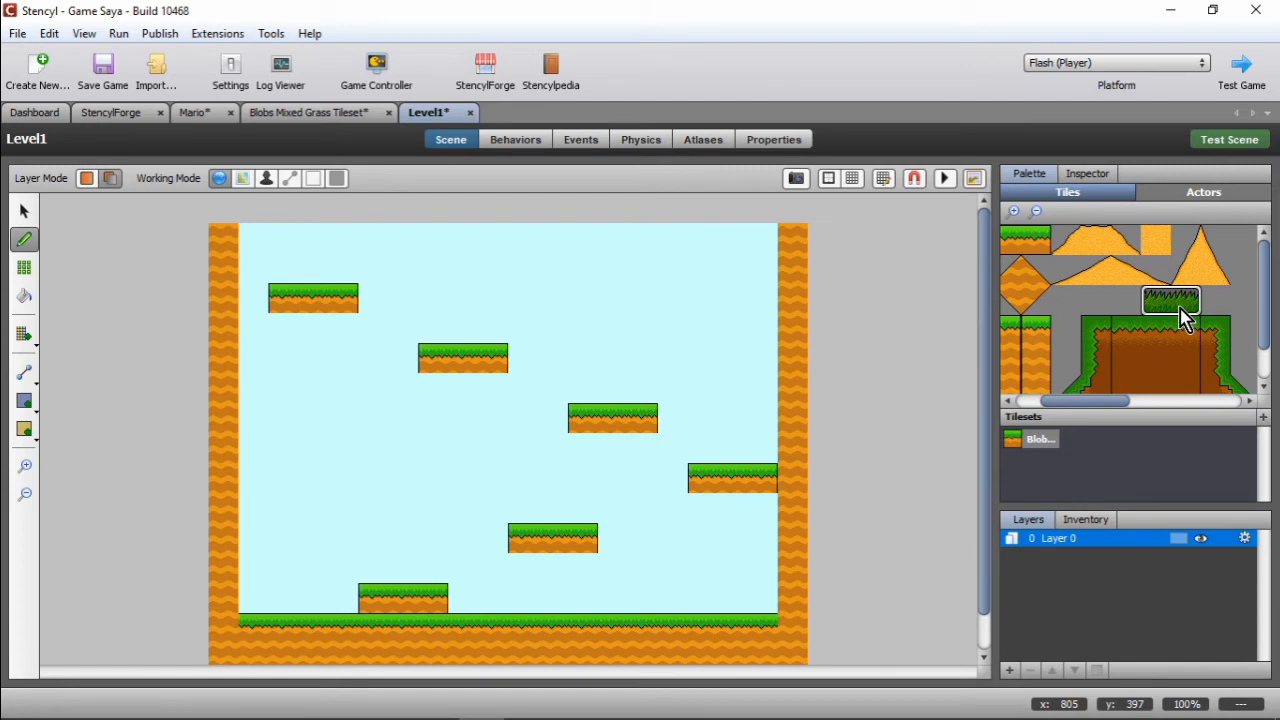
pyautogui.click(537, 522)
pyautogui.click(402, 580)
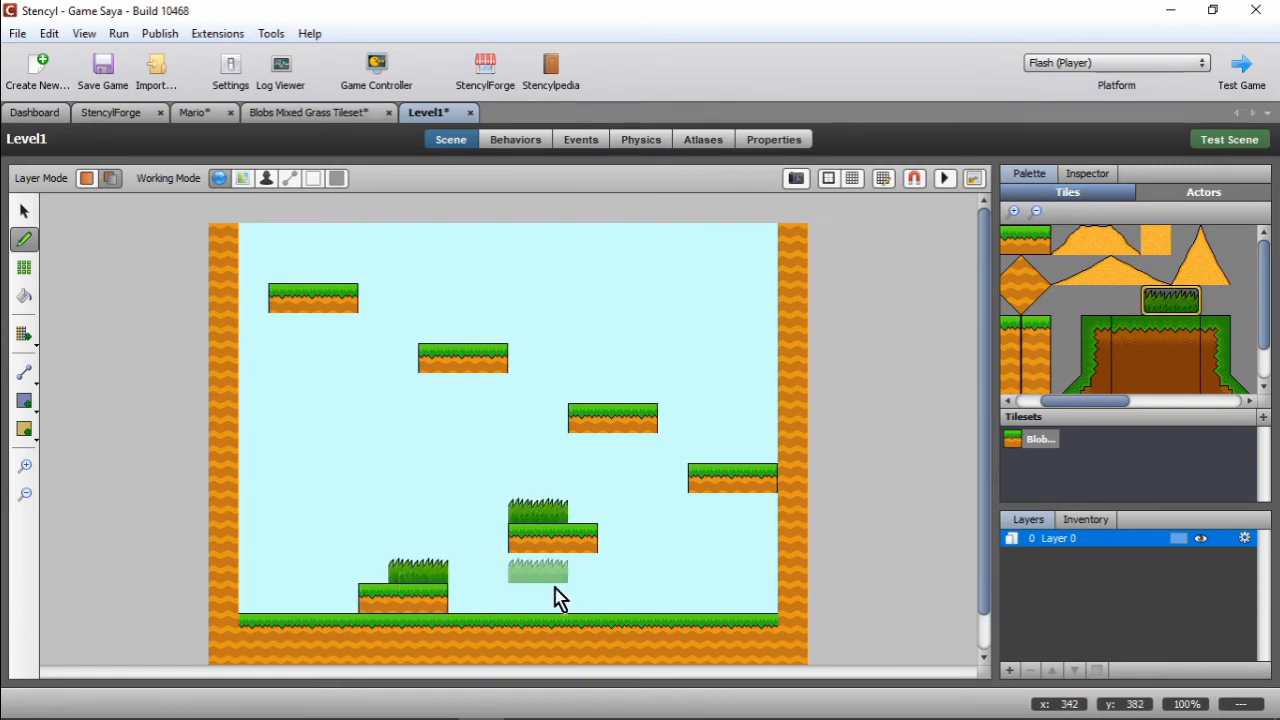
pyautogui.click(620, 600)
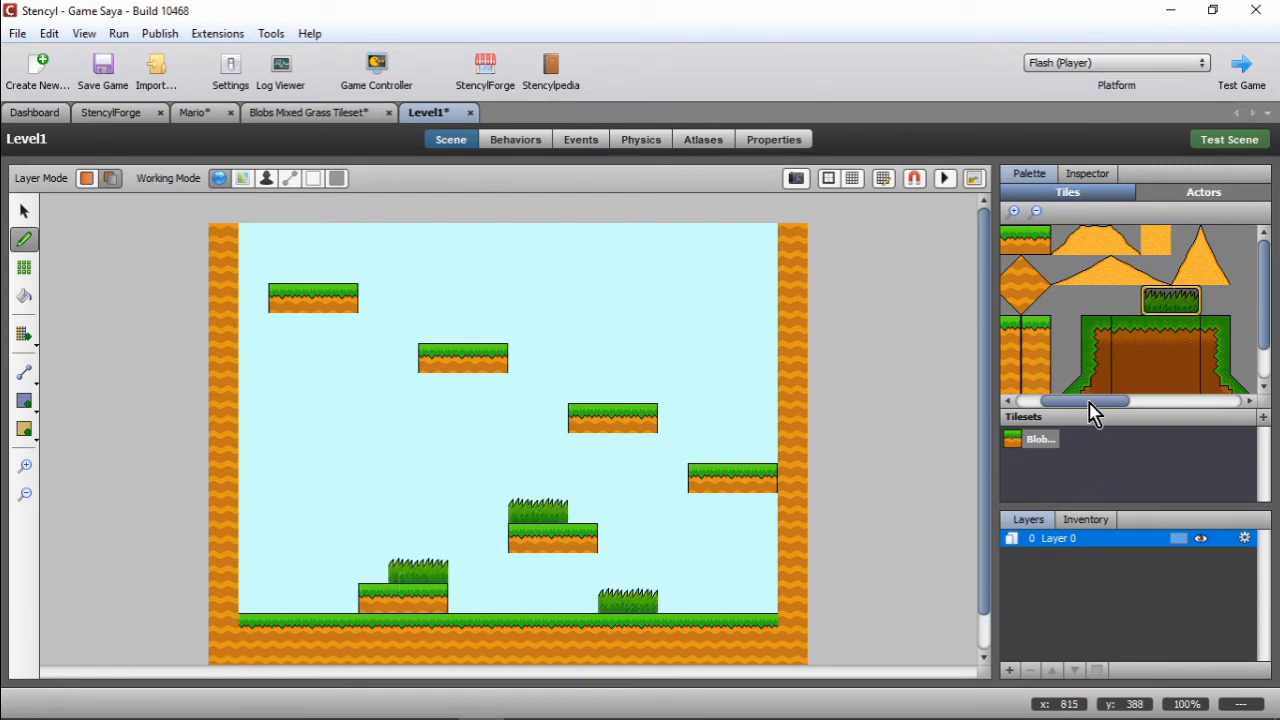
# Step: Place the pair of tall bamboo stalks on the platform against the right wall and on the next platform above it
pyautogui.moveTo(1090, 401); pyautogui.dragTo(1168, 401)
pyautogui.moveTo(1083, 230); pyautogui.dragTo(1134, 310)
pyautogui.click(1110, 288)
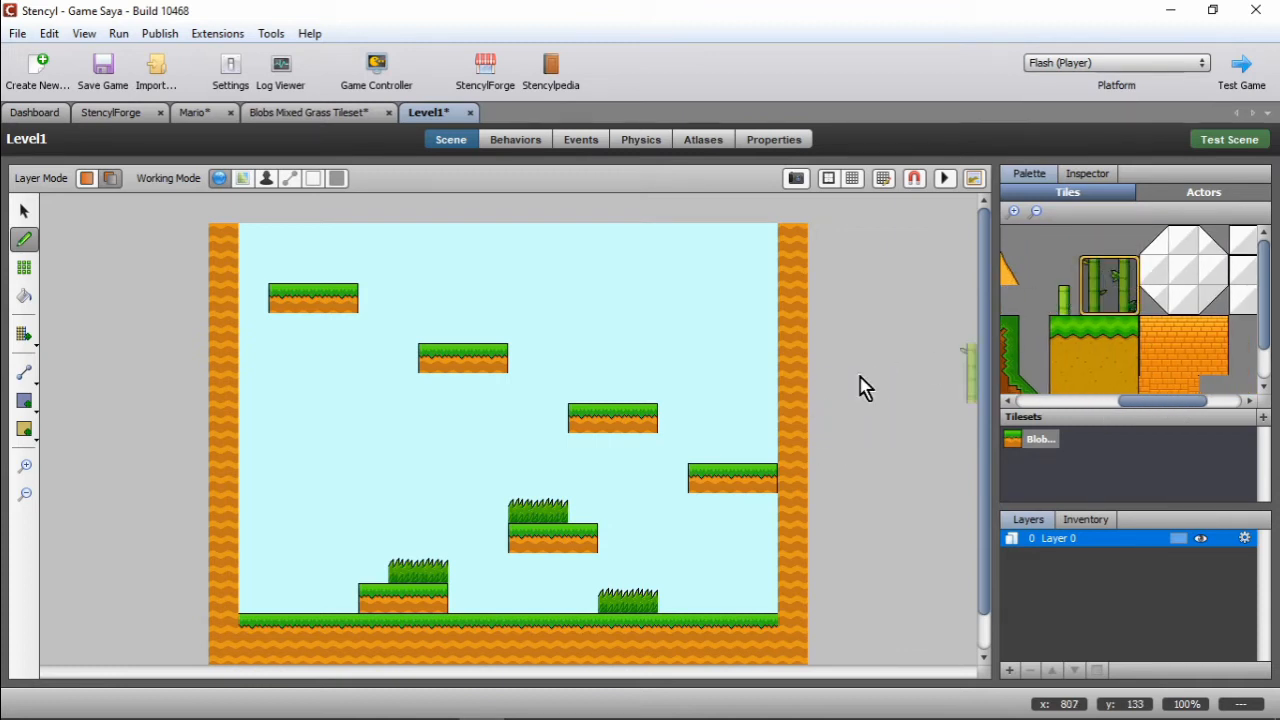
pyautogui.click(730, 440)
pyautogui.click(592, 362)
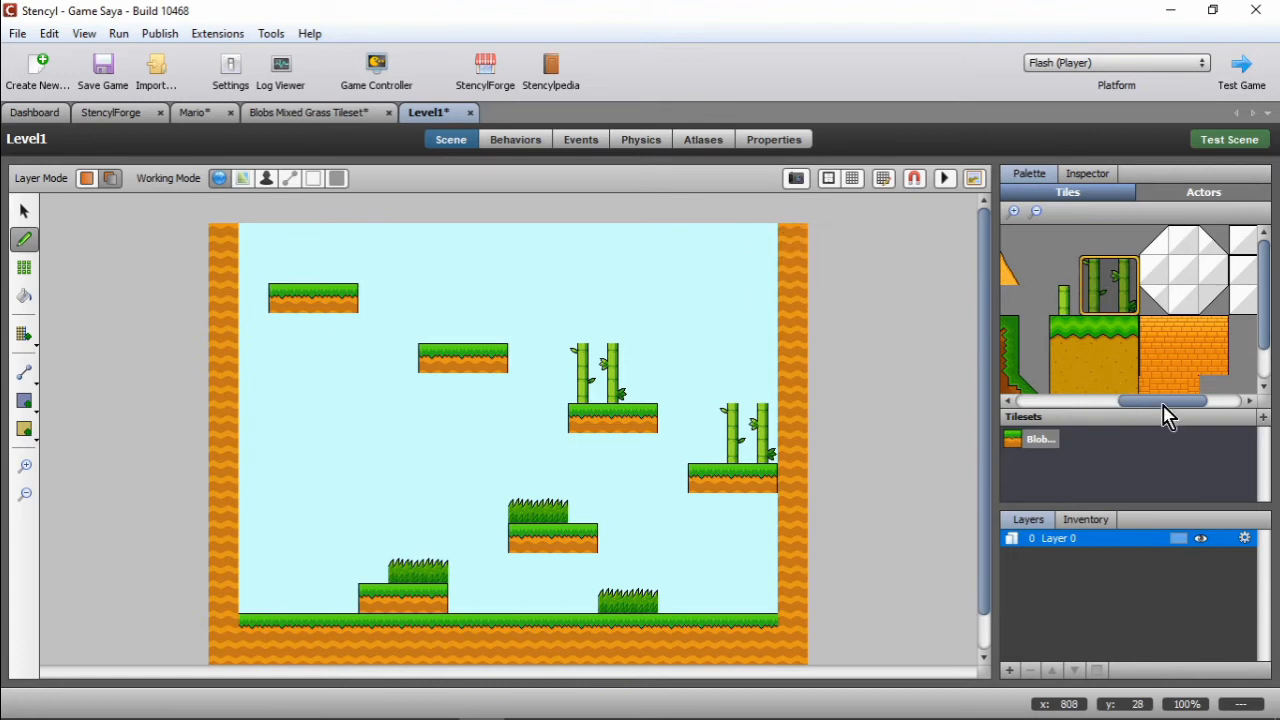
pyautogui.moveTo(1168, 405); pyautogui.dragTo(1086, 409)
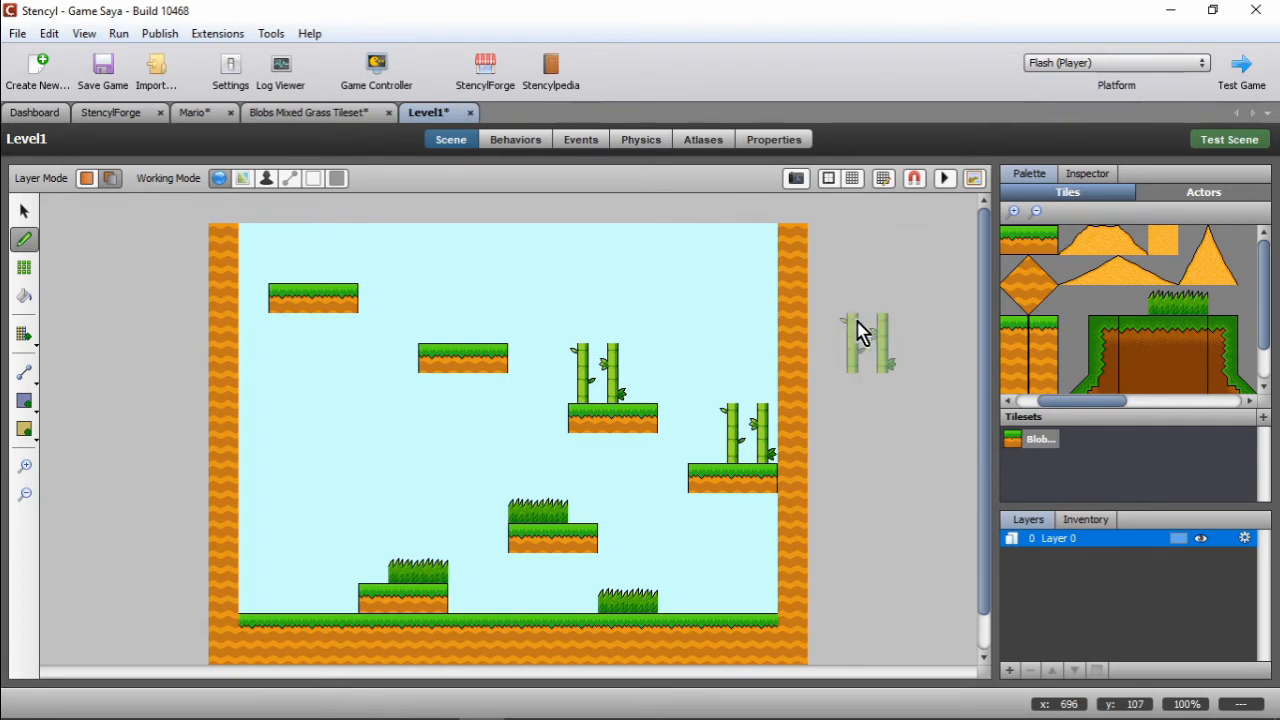
# Step: Edit the vertical gravity value in the Level1 scene's physics settings
pyautogui.click(637, 142)
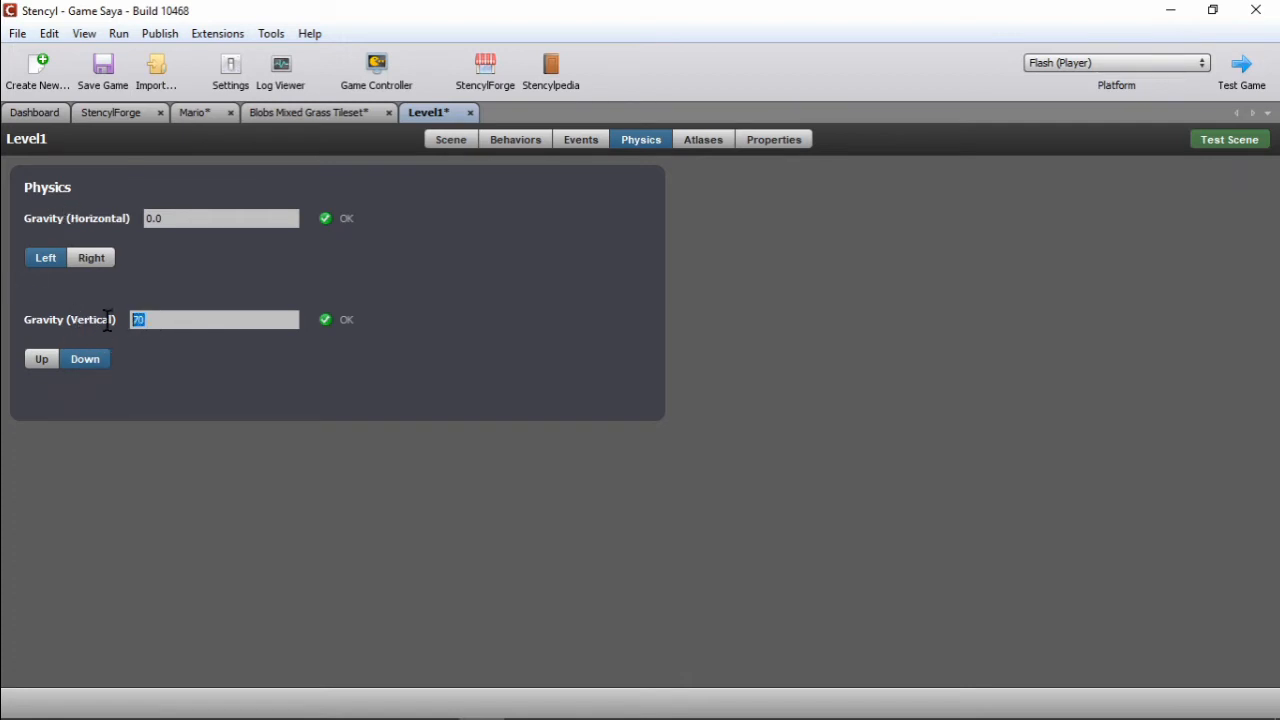
pyautogui.write('0')
# Step: Attach the Intro Title behavior from the library's Eye Candy category to the Level1 scene
pyautogui.click(514, 145)
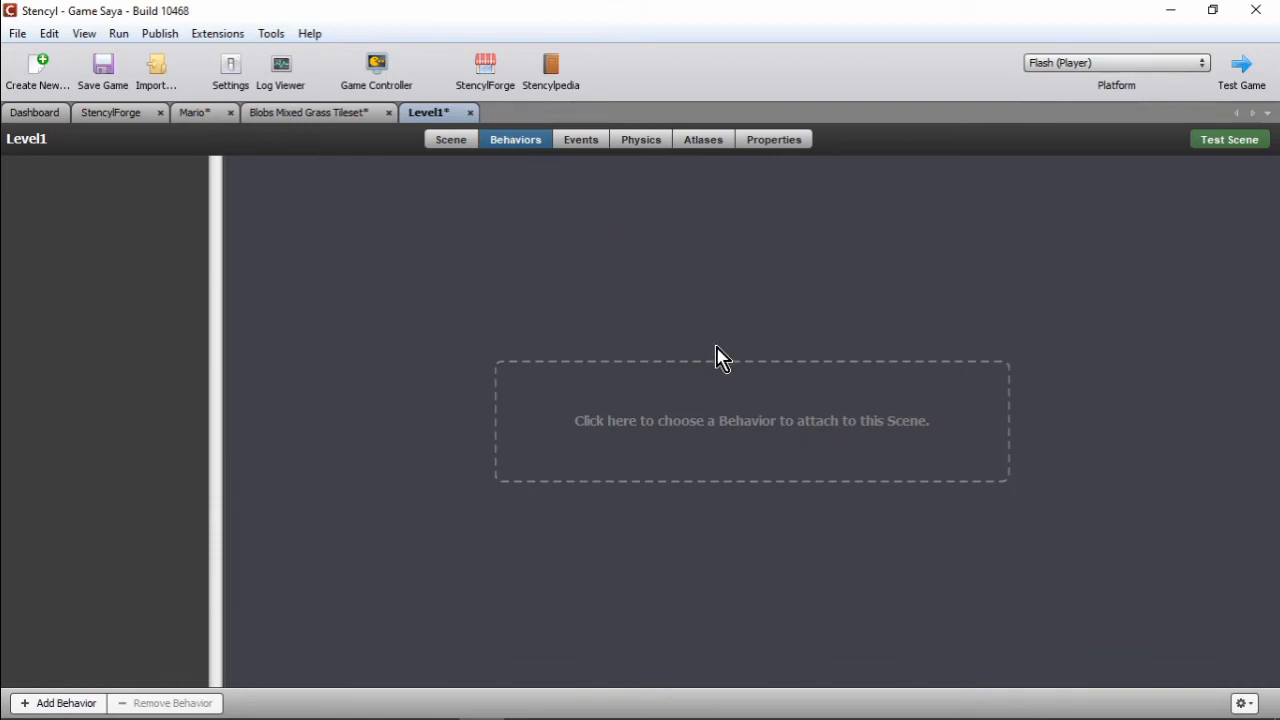
pyautogui.click(58, 705)
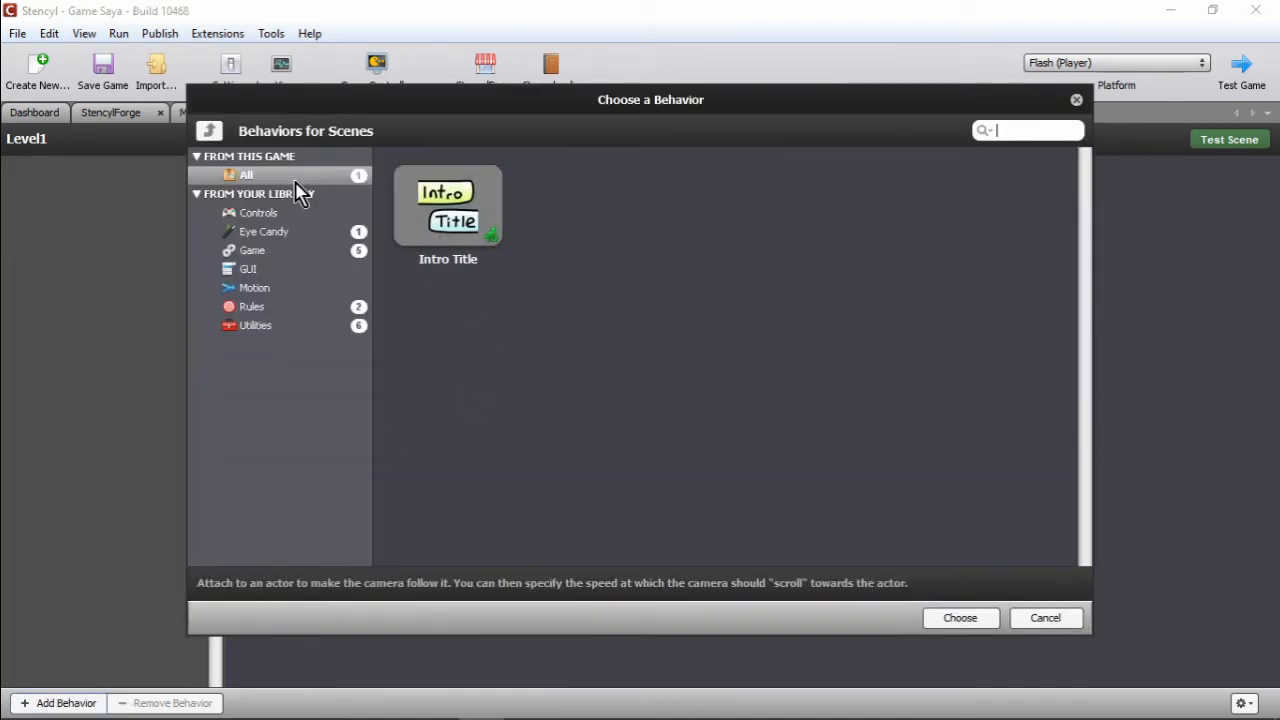
pyautogui.click(270, 232)
pyautogui.click(270, 252)
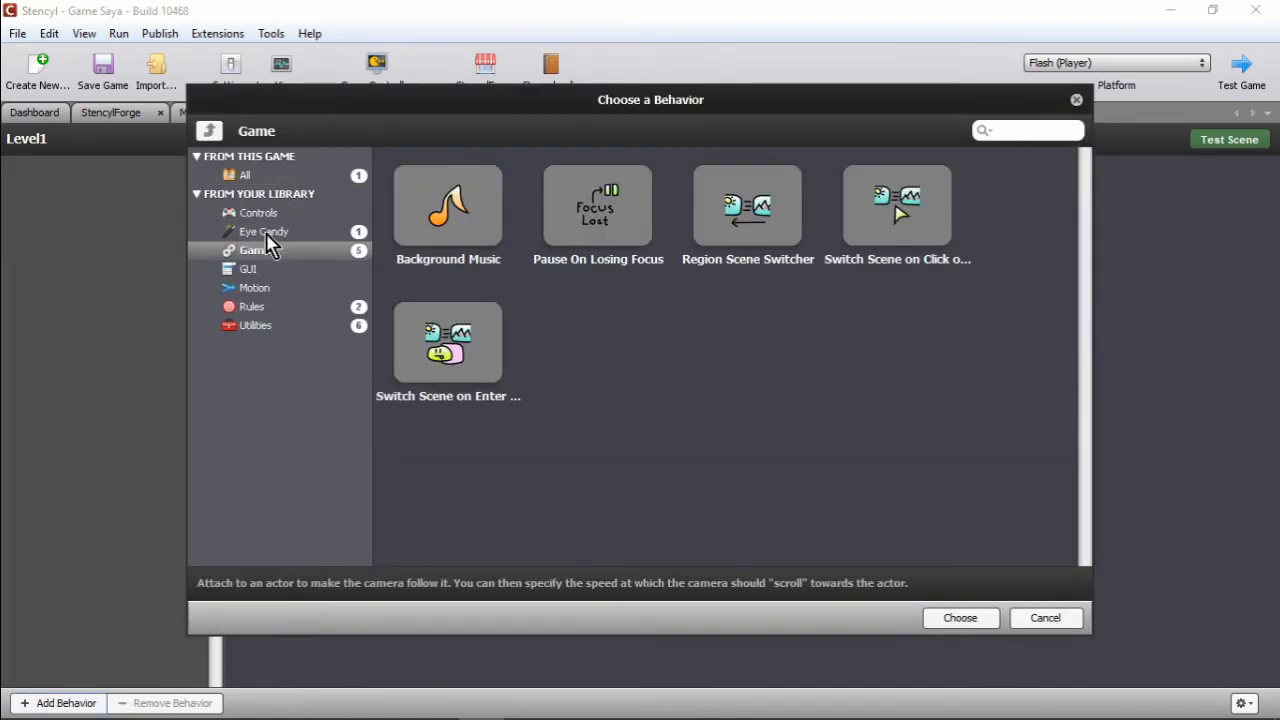
pyautogui.click(266, 233)
pyautogui.click(466, 226)
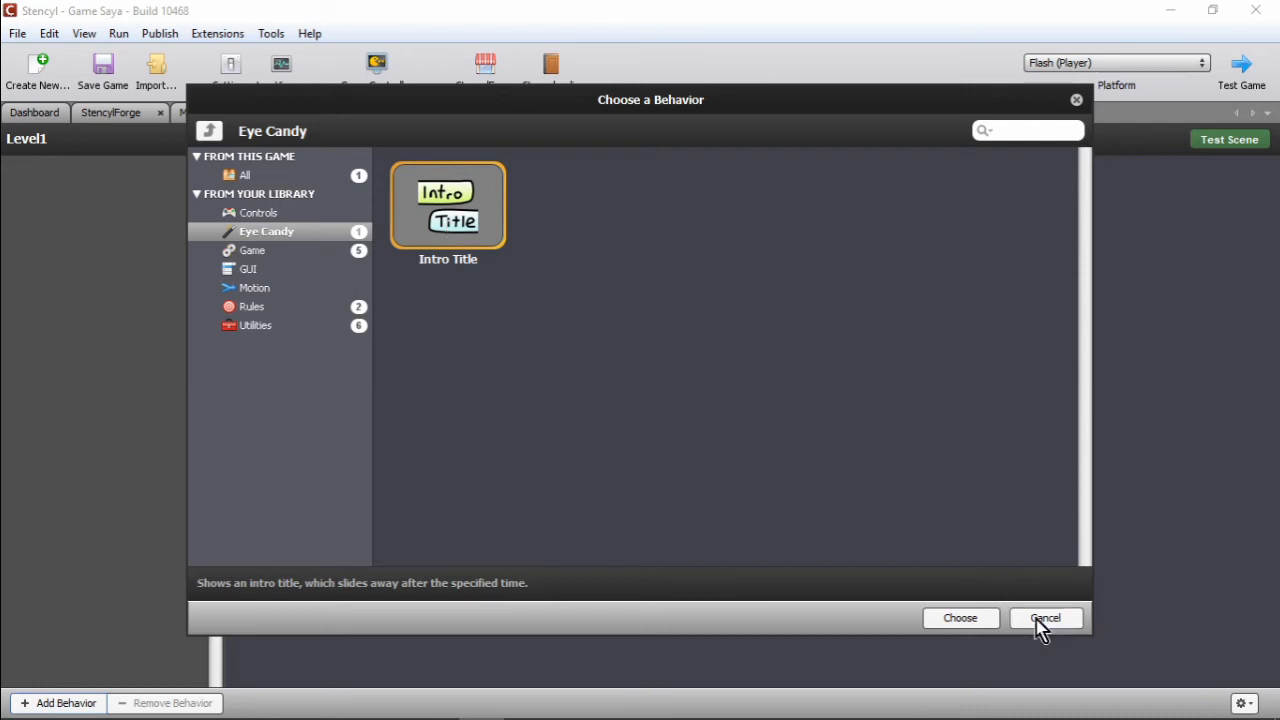
pyautogui.click(978, 620)
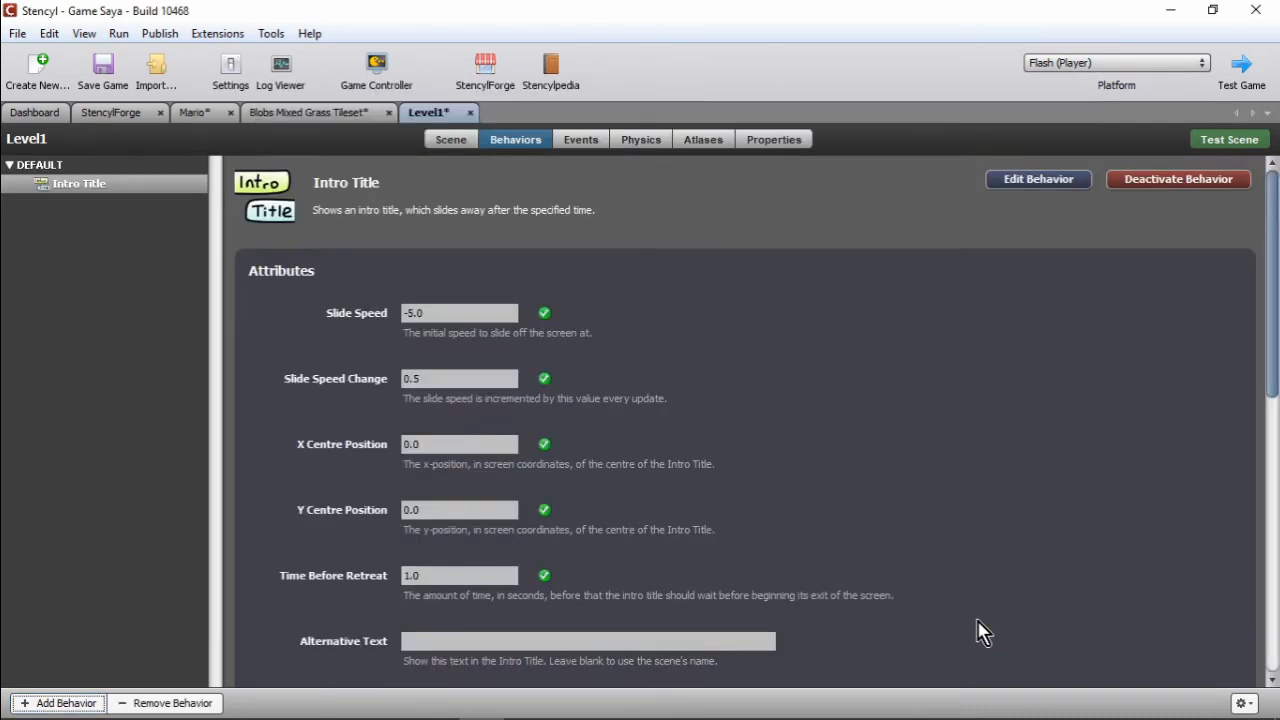
# Step: Set the Intro Title's X Centre Position to 320 and Y Centre Position to 230, using the scene's coordinates as reference
pyautogui.scroll(-1, 700, 308)
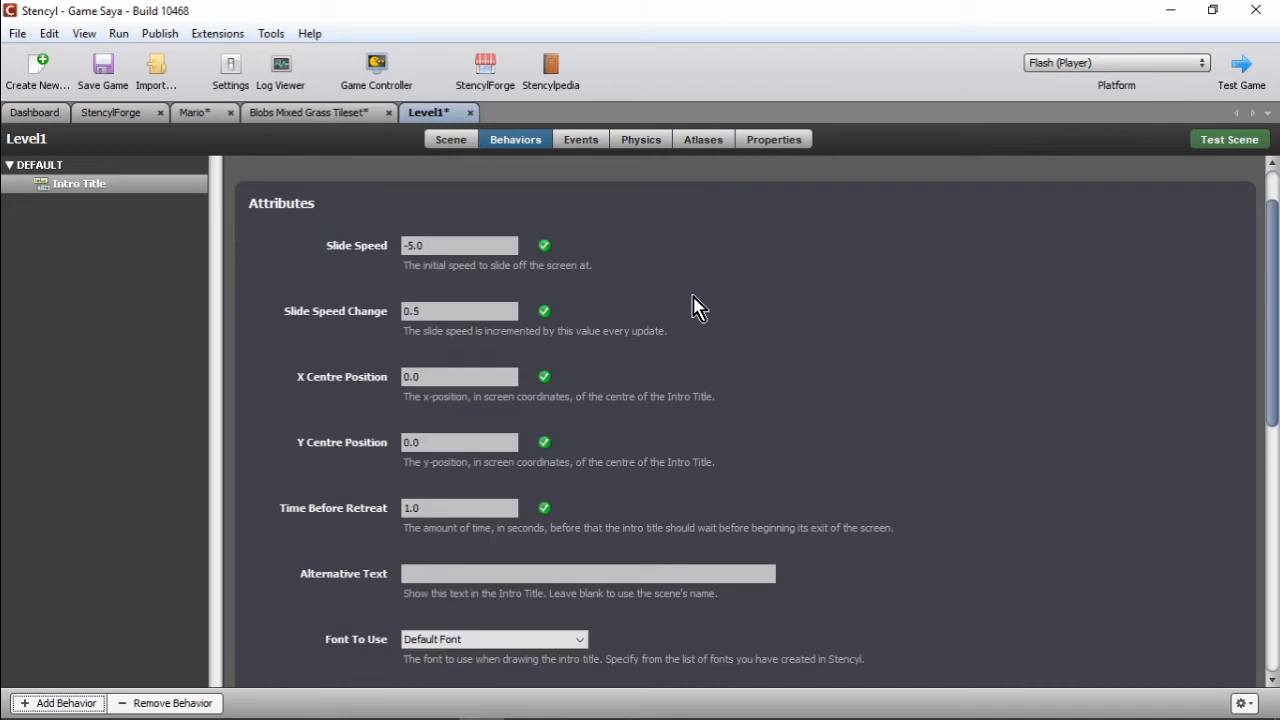
pyautogui.click(468, 252)
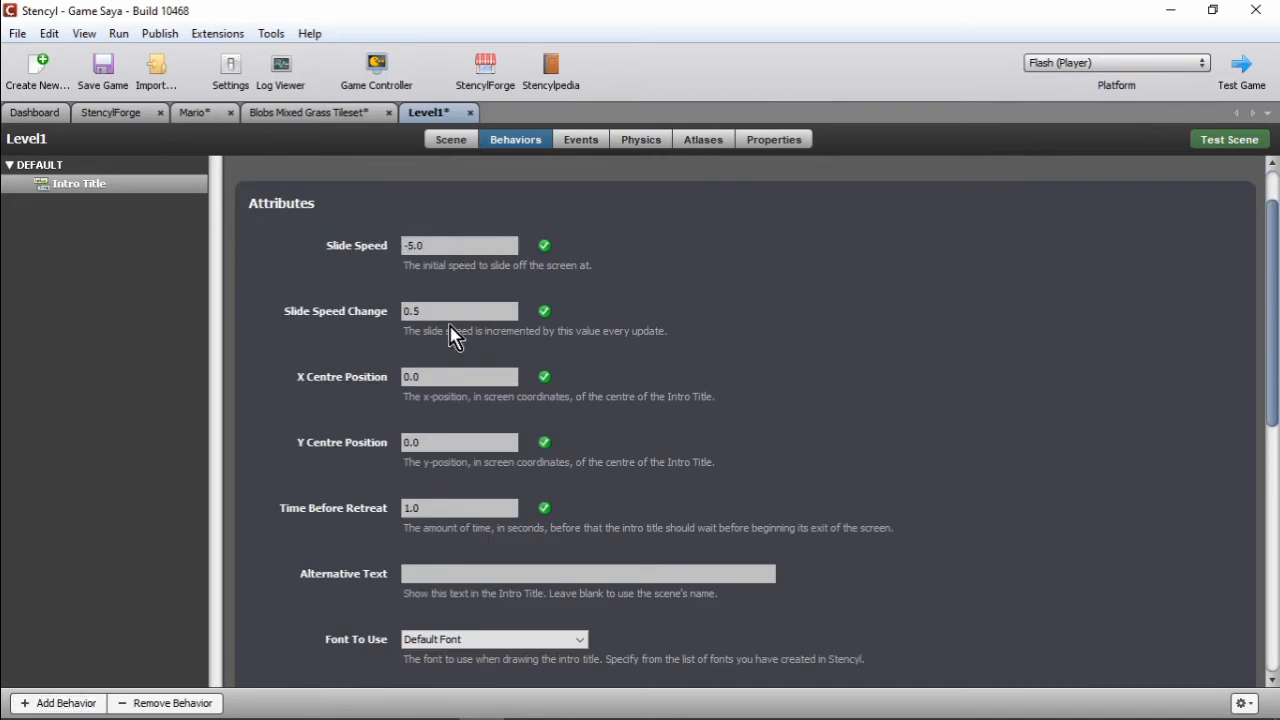
pyautogui.click(467, 376)
pyautogui.click(451, 143)
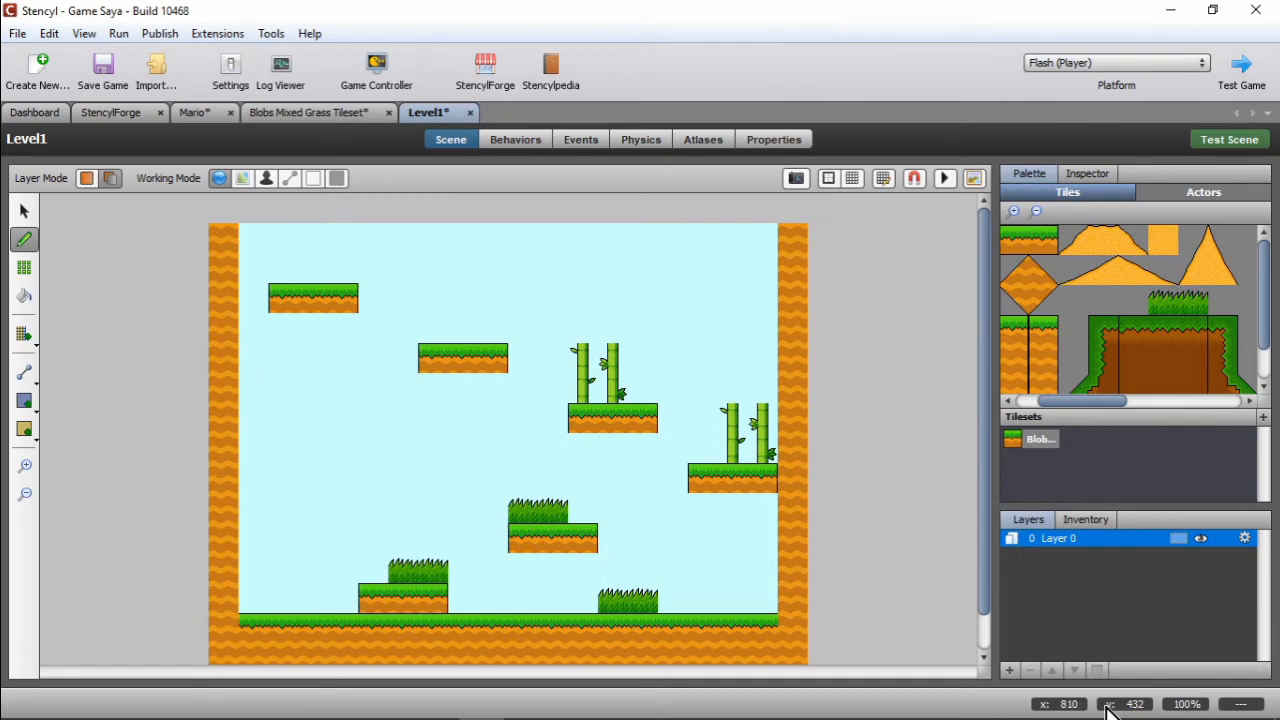
pyautogui.click(24, 211)
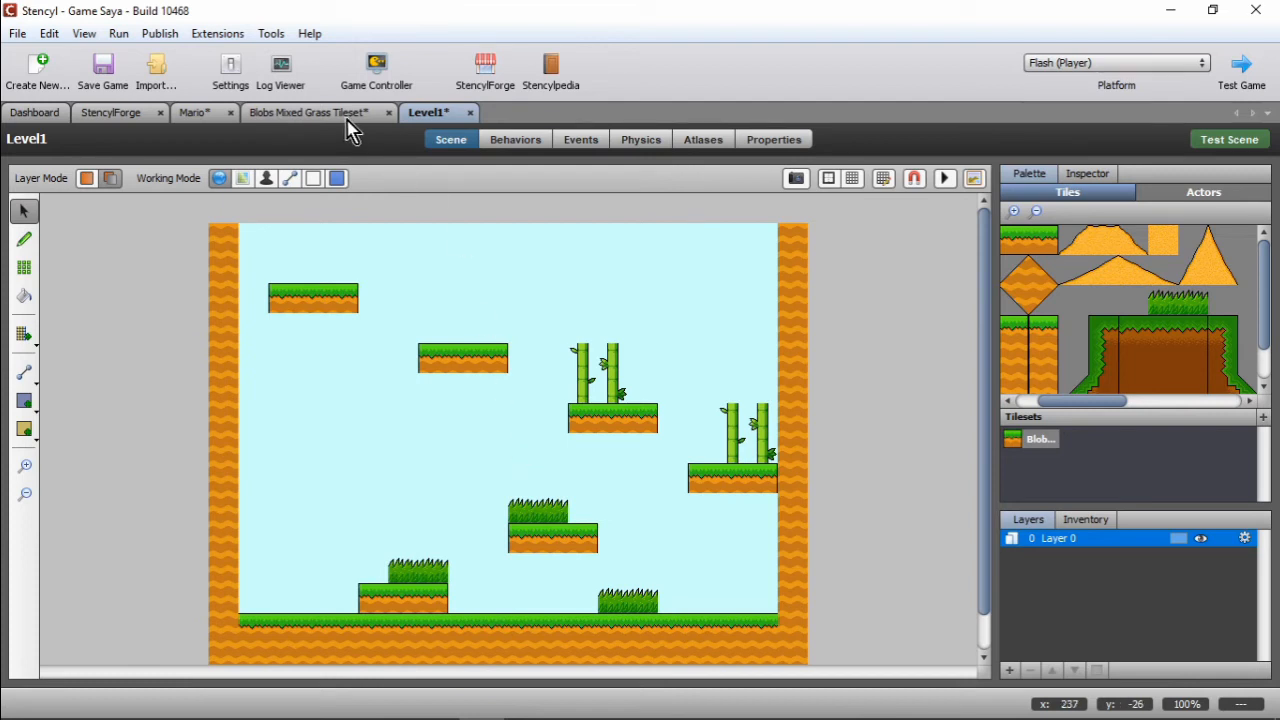
pyautogui.click(532, 142)
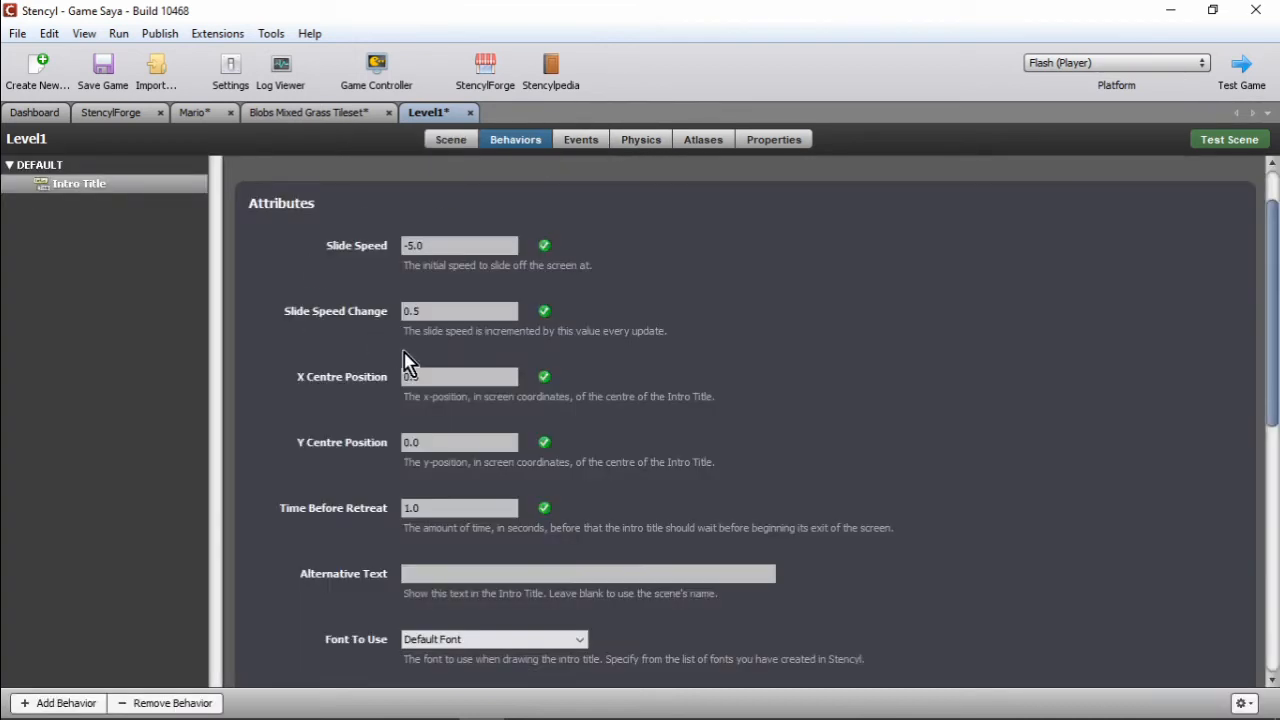
pyautogui.write('320')
pyautogui.doubleClick(466, 447)
pyautogui.click(449, 142)
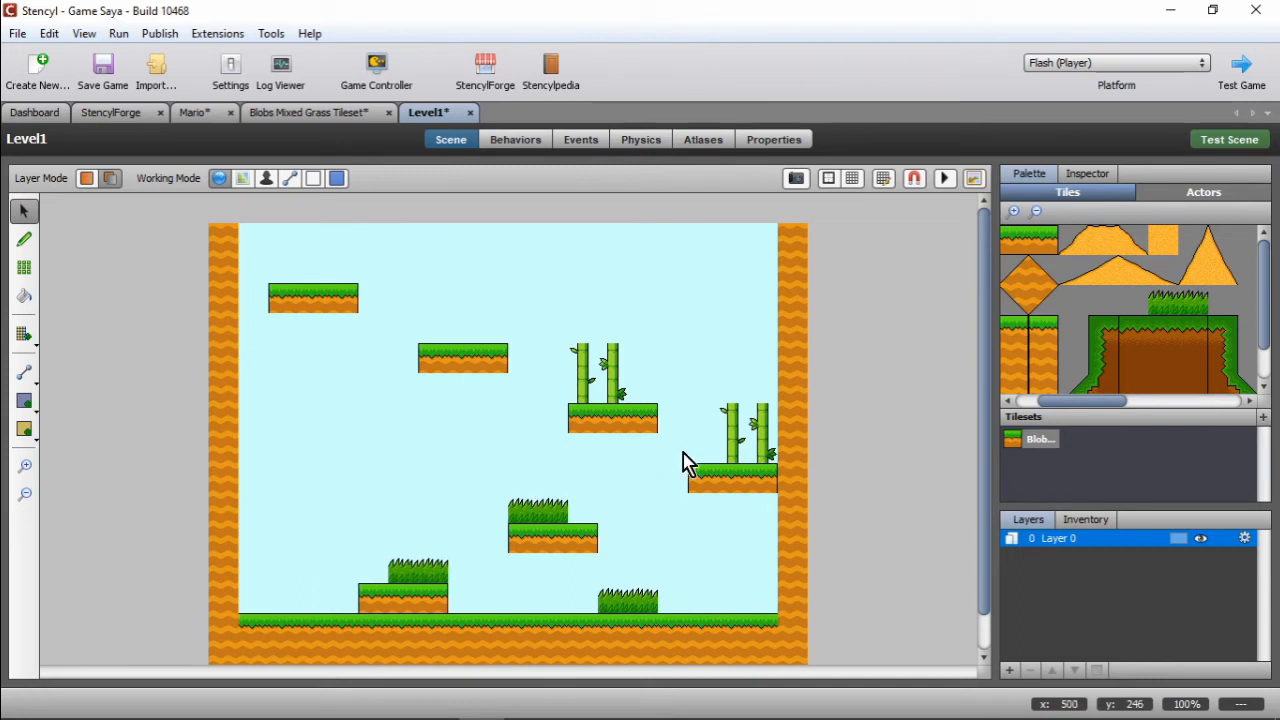
# Step: Set the Intro Title's Time Before Retreat to 3 and its Alternative Text to "Mula Permainan"
pyautogui.click(516, 141)
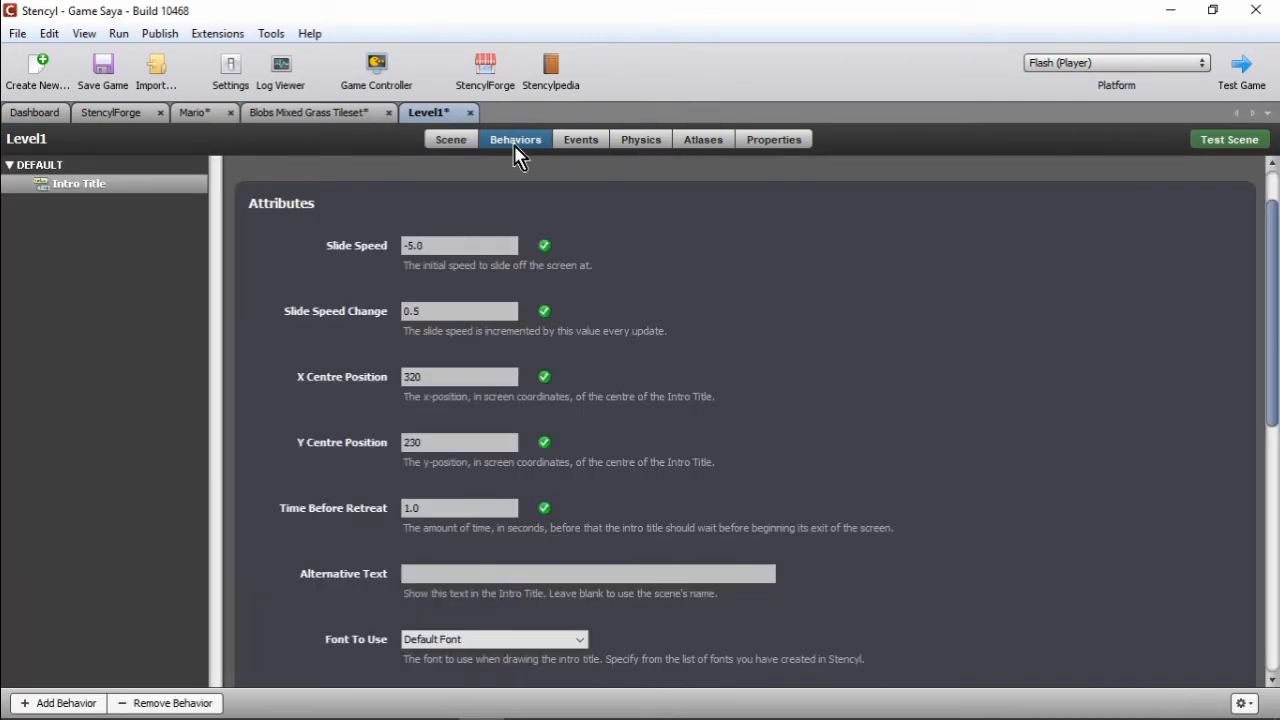
pyautogui.scroll(-2, 468, 438)
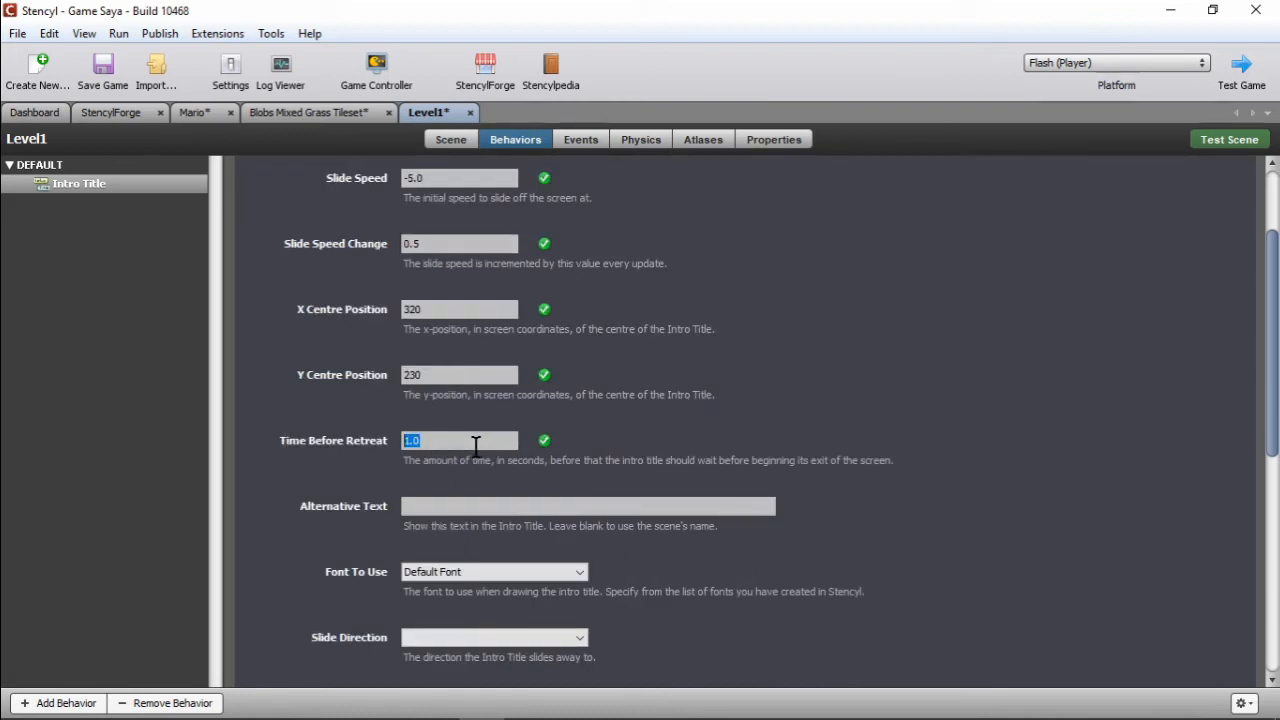
pyautogui.scroll(-2, 626, 400)
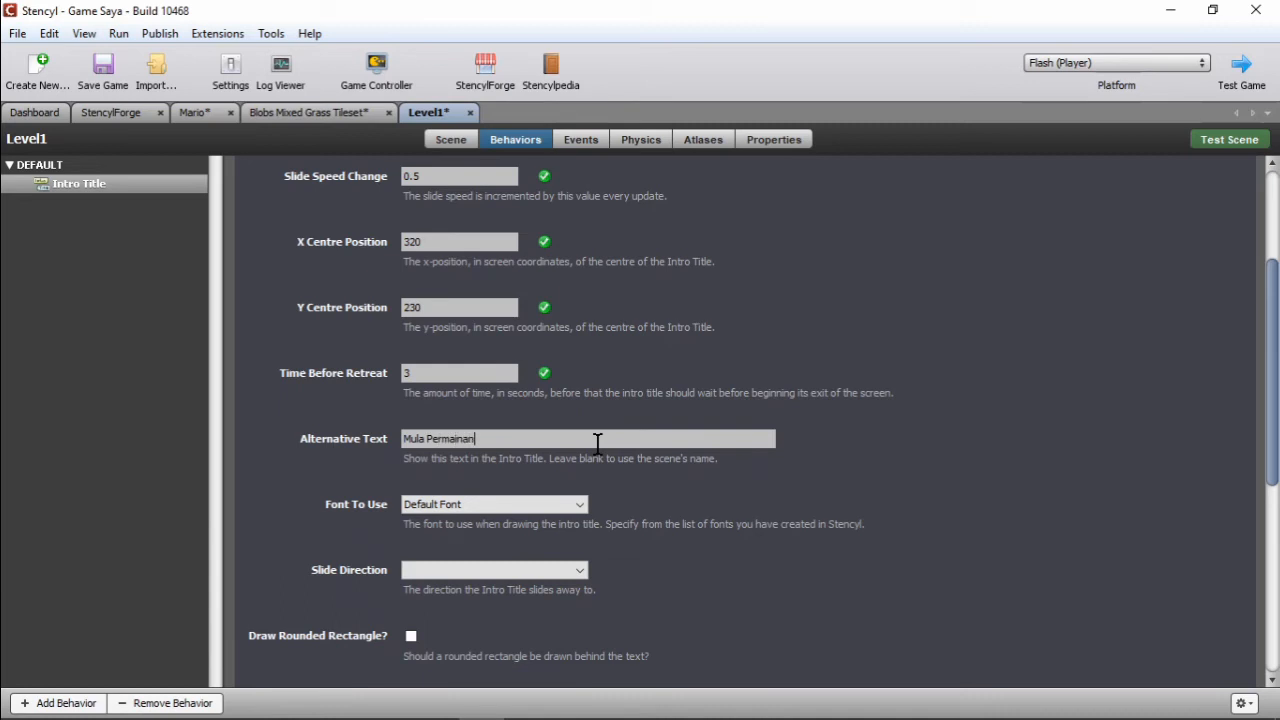
# Step: Set the Intro Title's Slide Direction to Up
pyautogui.scroll(-1, 742, 435)
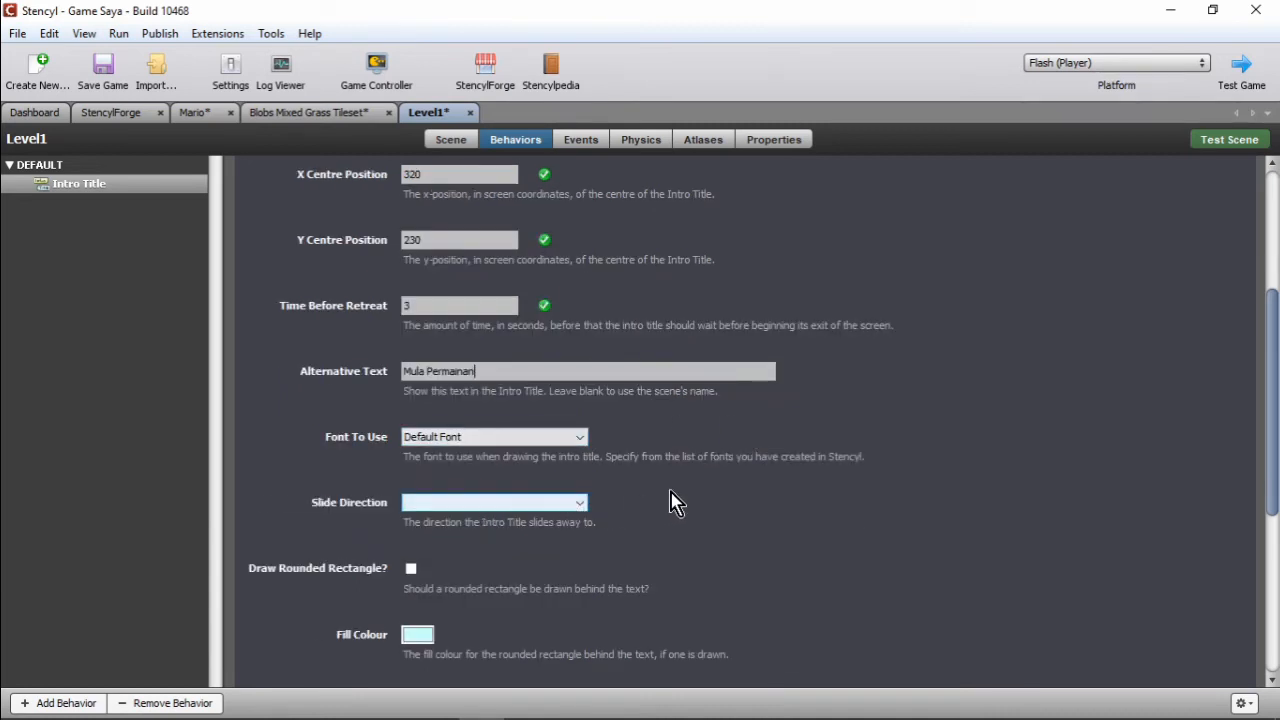
pyautogui.scroll(-1, 668, 495)
pyautogui.click(576, 436)
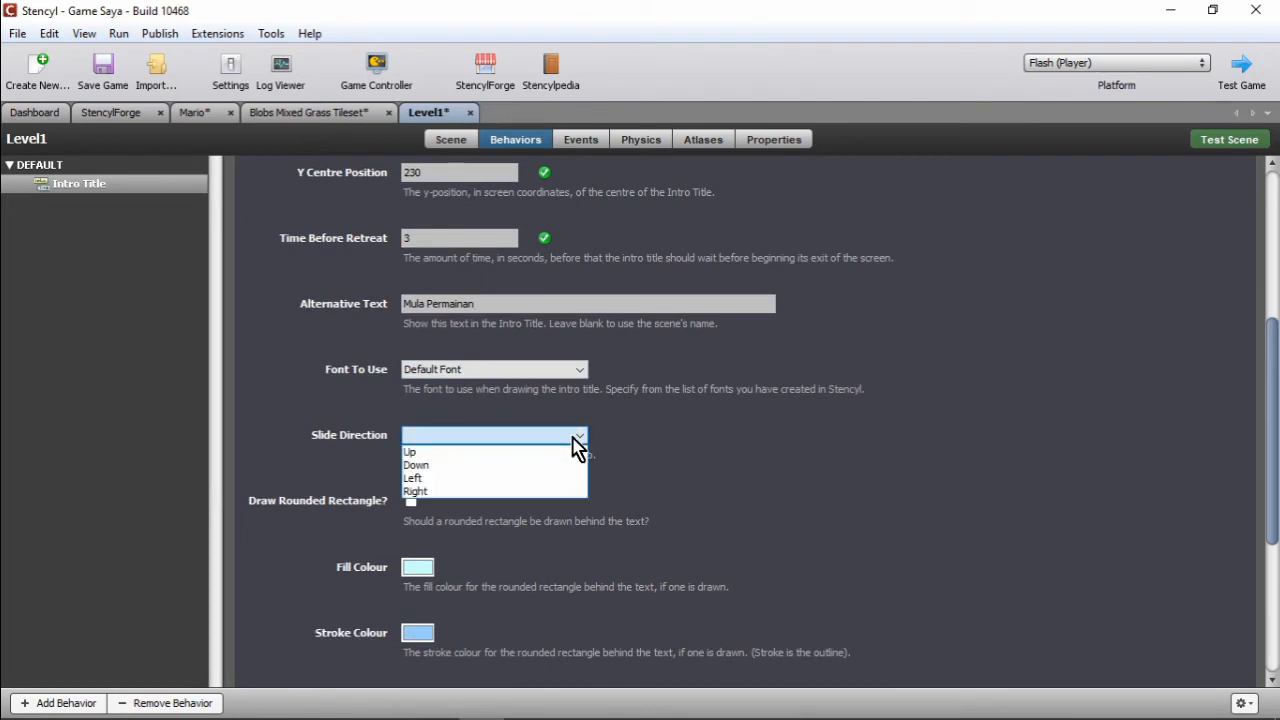
pyautogui.click(420, 454)
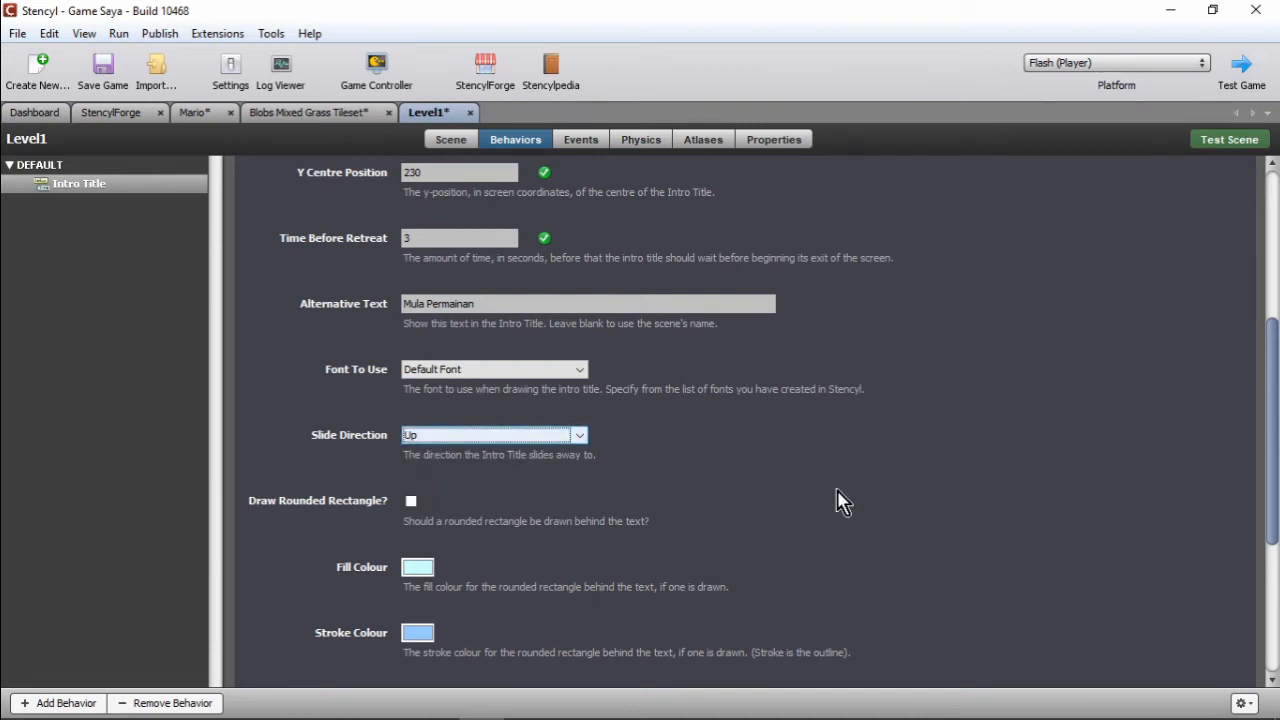
# Step: Review all Intro Title attributes, from slide speed and alternative text to the rounded rectangle, stroke, padding and rounding options
pyautogui.scroll(-2, 655, 445)
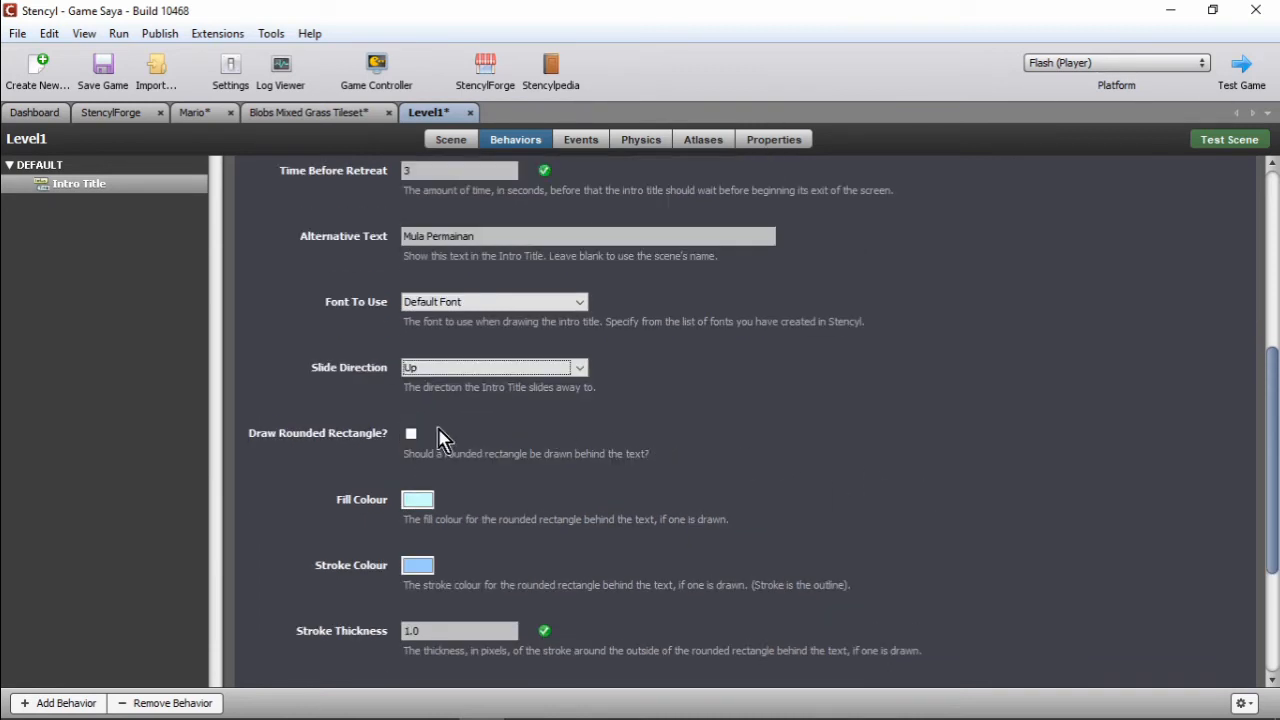
pyautogui.scroll(-3, 666, 430)
pyautogui.scroll(4, 669, 434)
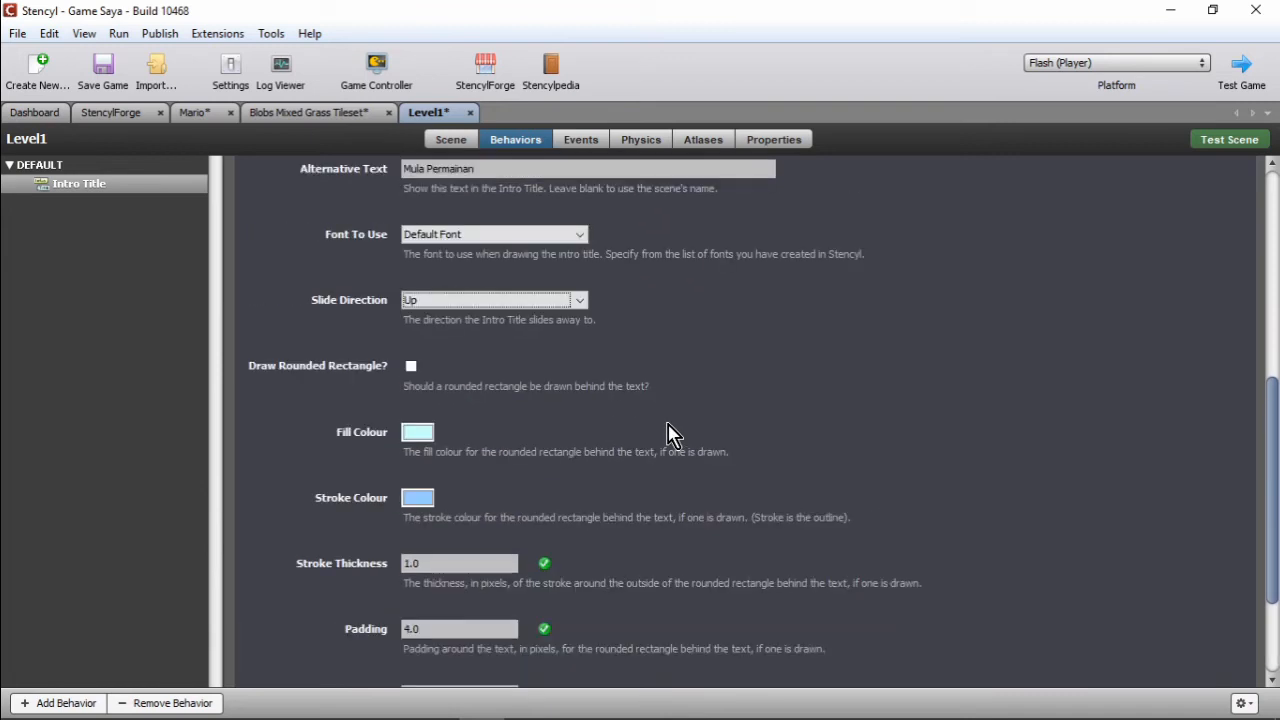
pyautogui.scroll(5, 740, 460)
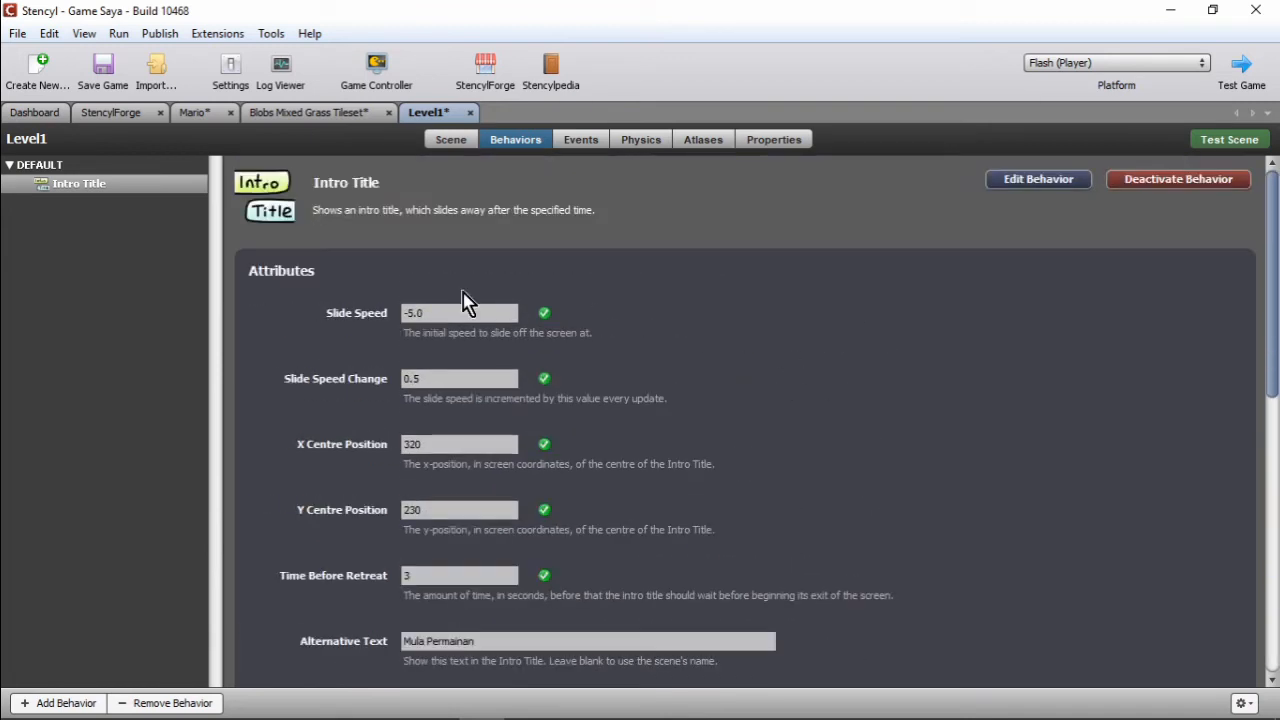
pyautogui.scroll(-2, 450, 448)
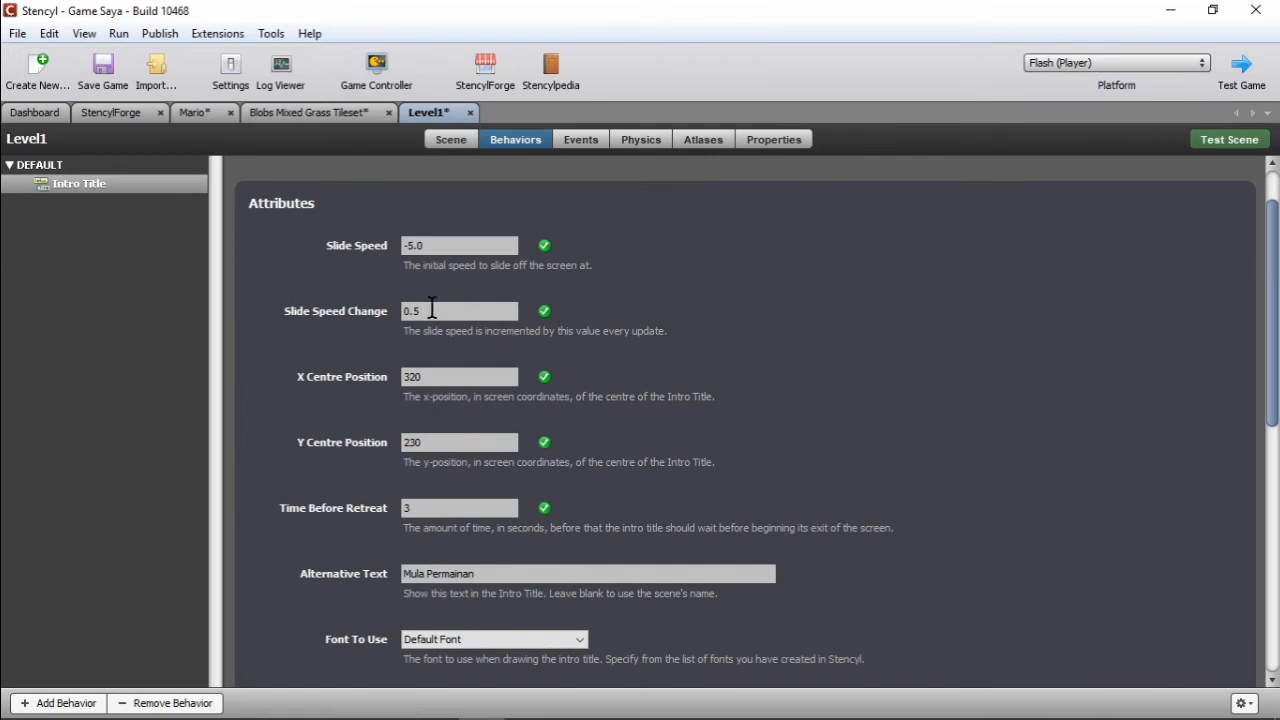
pyautogui.scroll(-4, 420, 377)
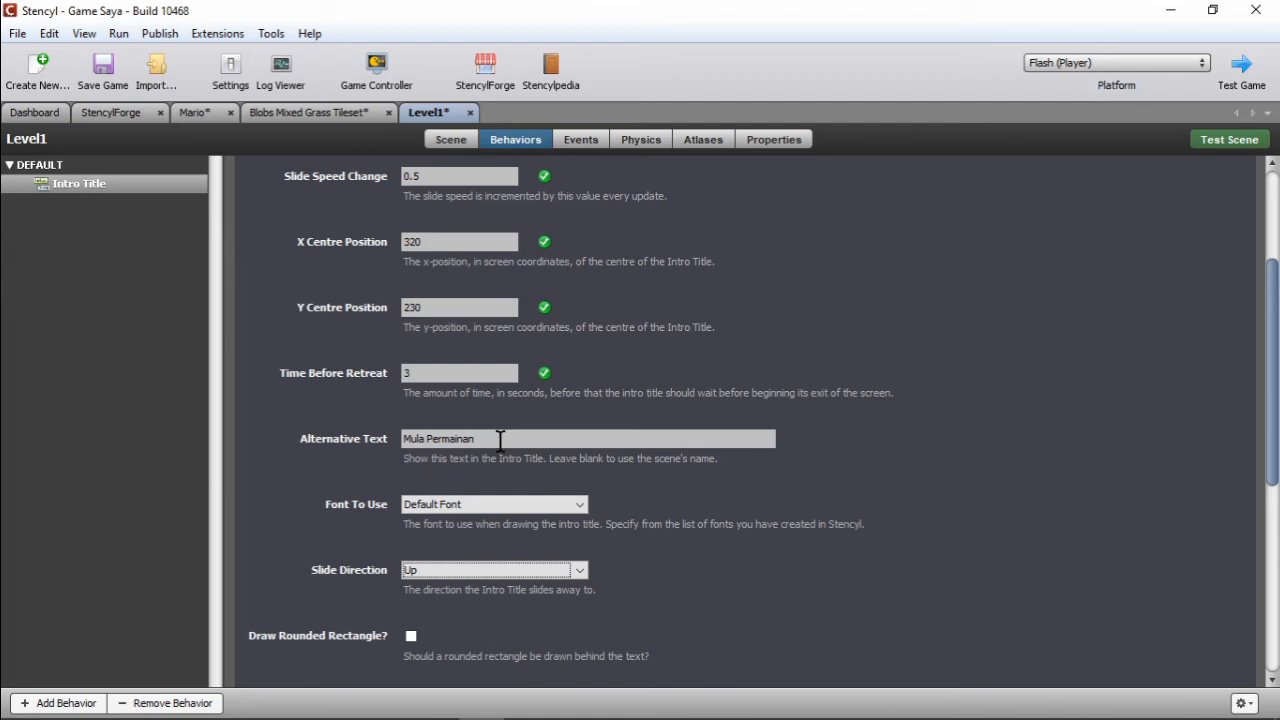
pyautogui.moveTo(500, 440); pyautogui.dragTo(365, 432)
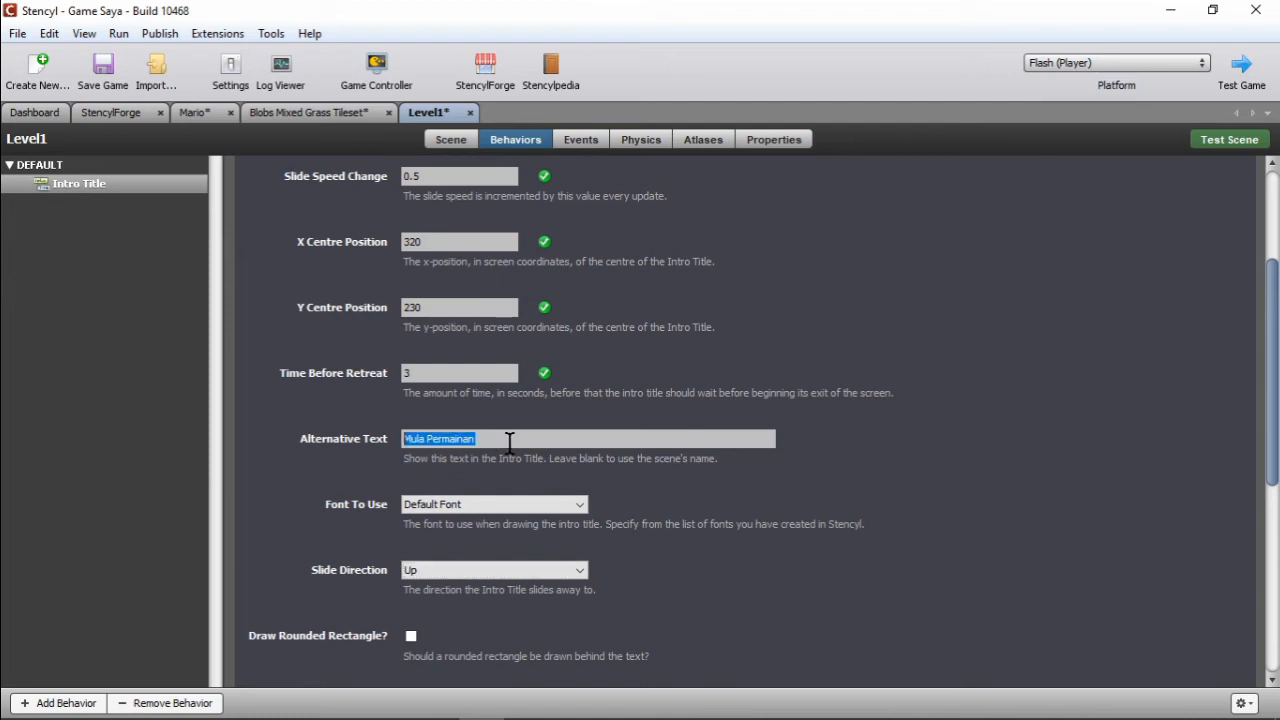
pyautogui.click(510, 443)
pyautogui.scroll(-5, 730, 495)
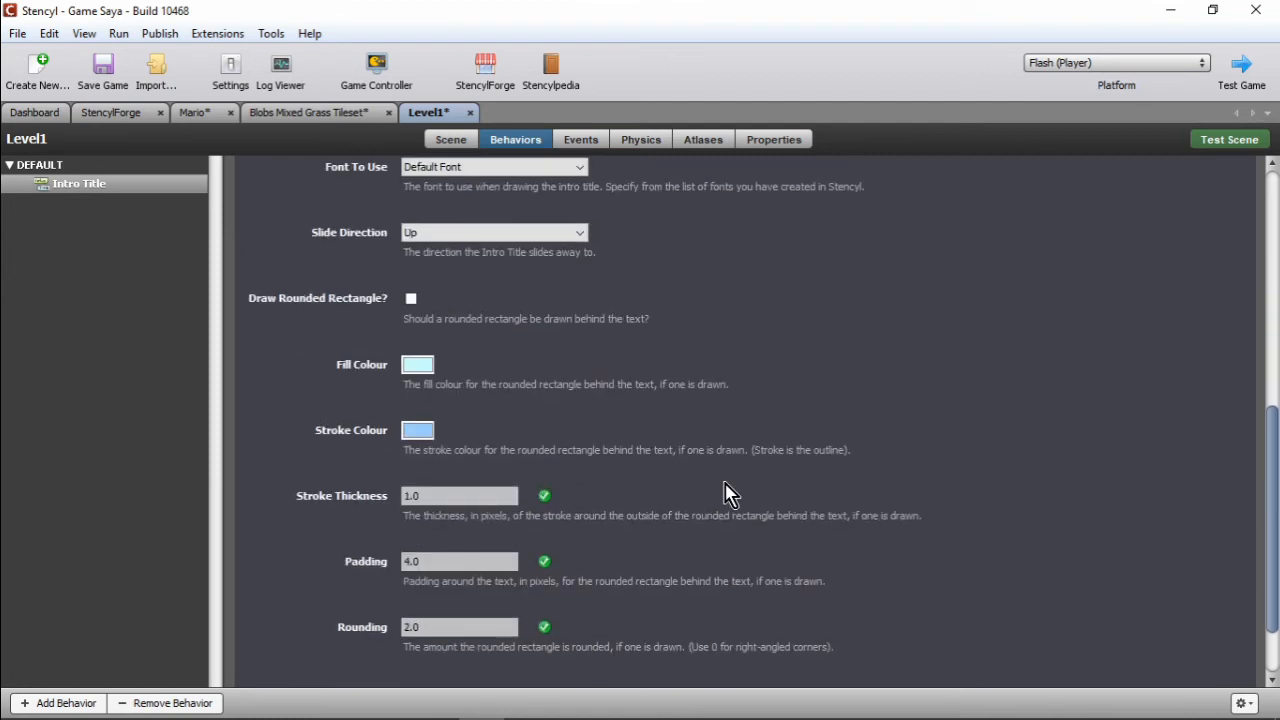
pyautogui.scroll(7, 594, 451)
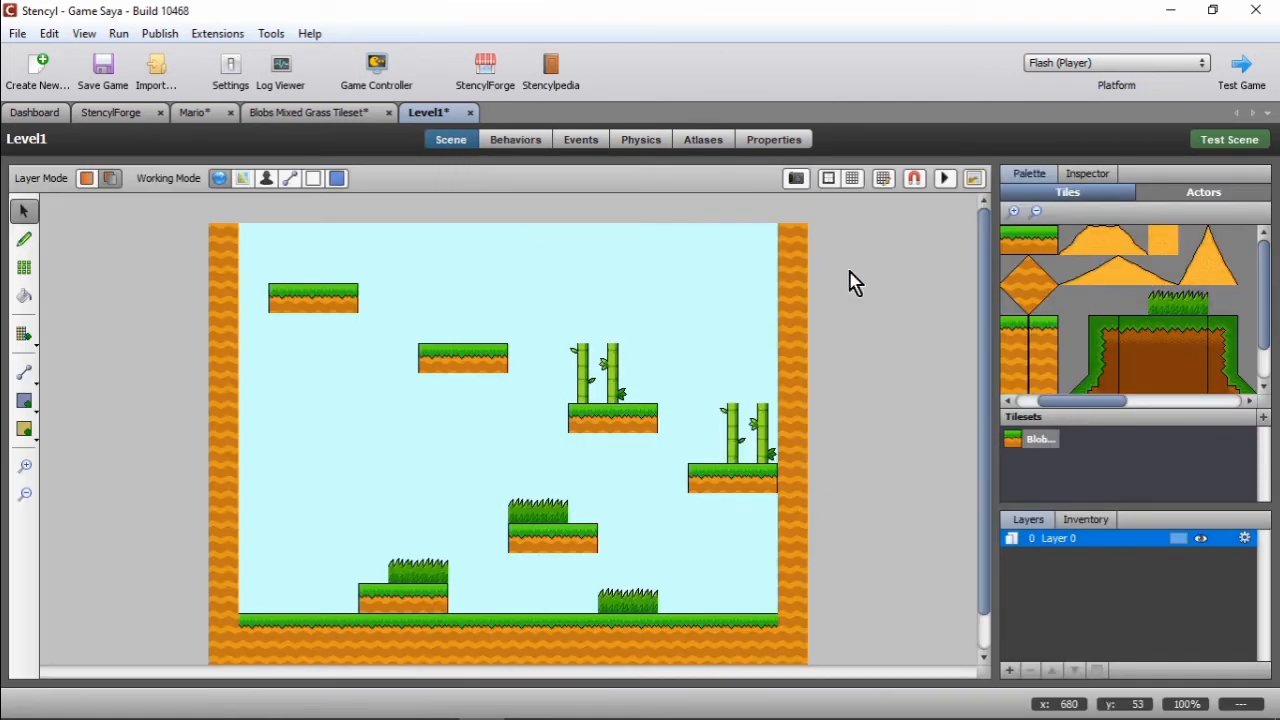
# Step: Check the Level1 scene layout, its gravity settings and the attached Intro Title behavior once more
pyautogui.click(511, 141)
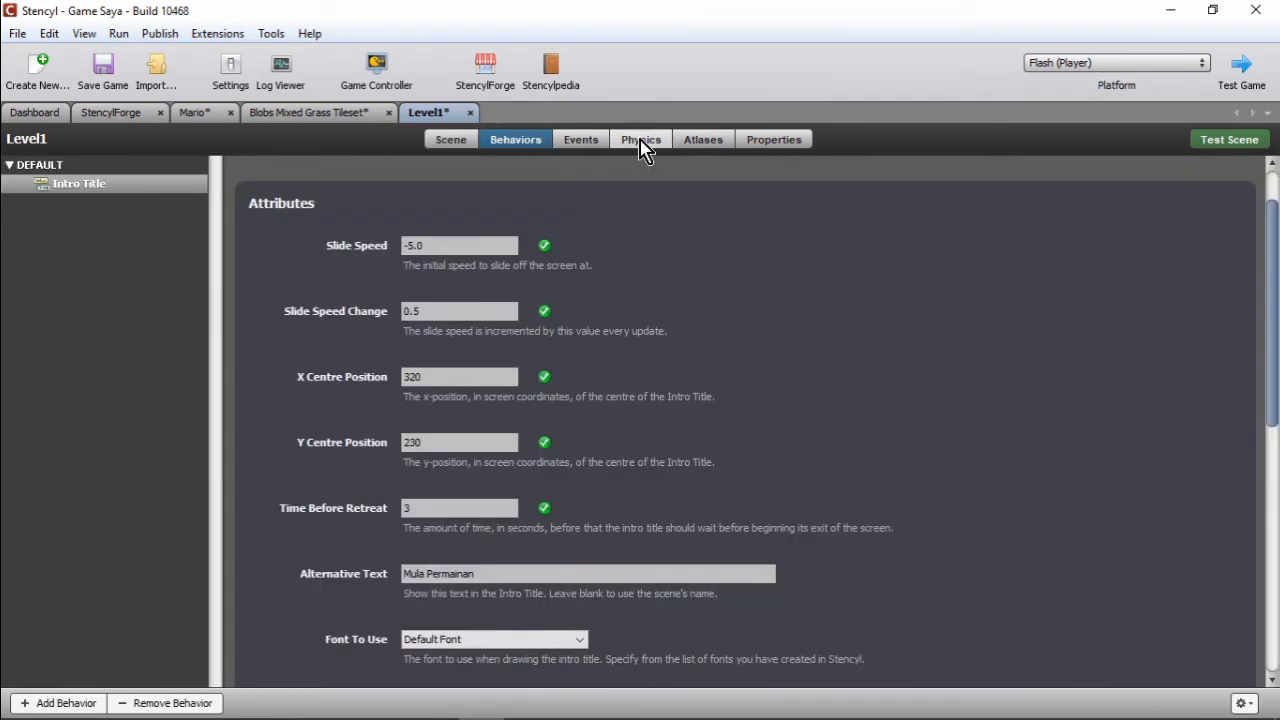
pyautogui.click(642, 143)
pyautogui.click(453, 143)
pyautogui.click(642, 145)
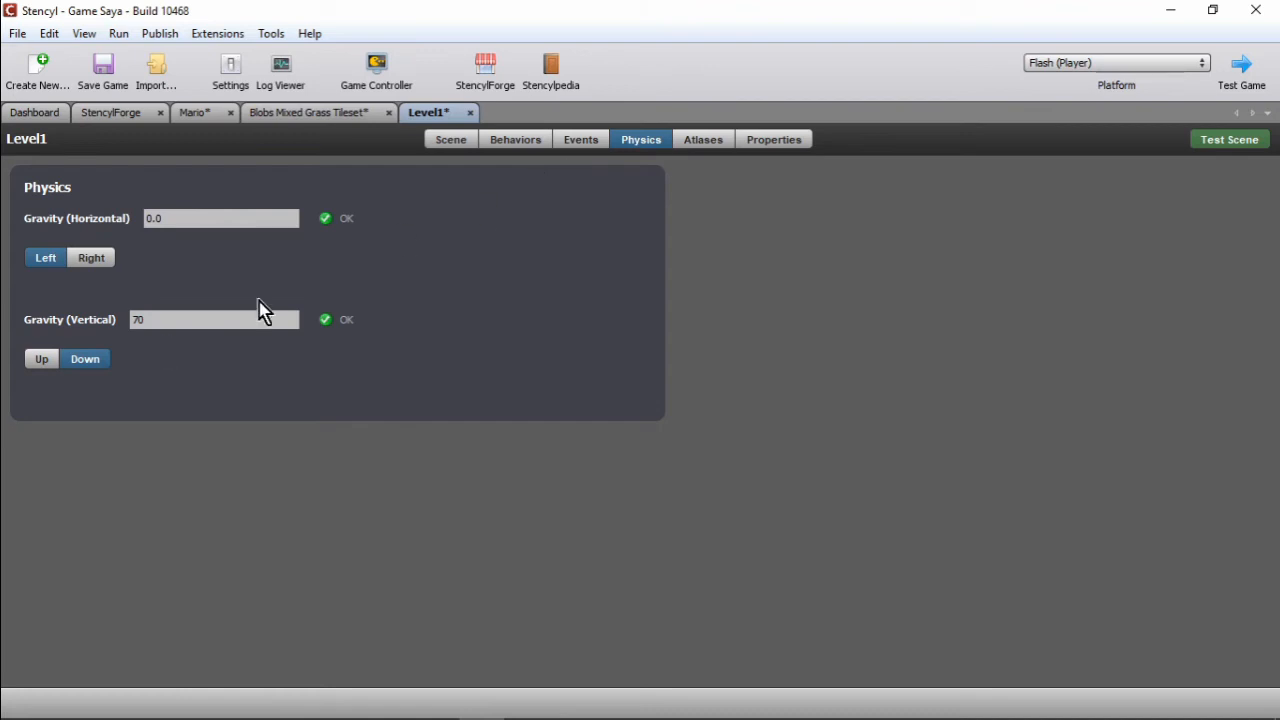
pyautogui.click(519, 148)
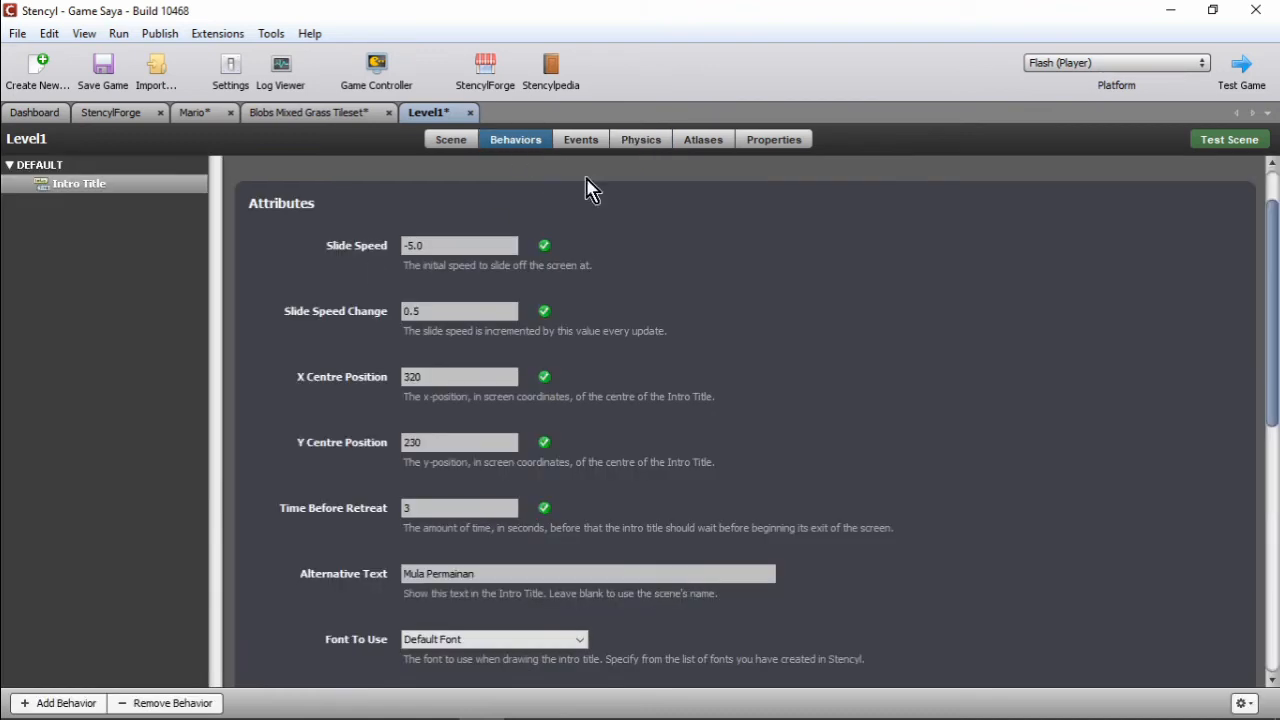
pyautogui.scroll(-3, 696, 342)
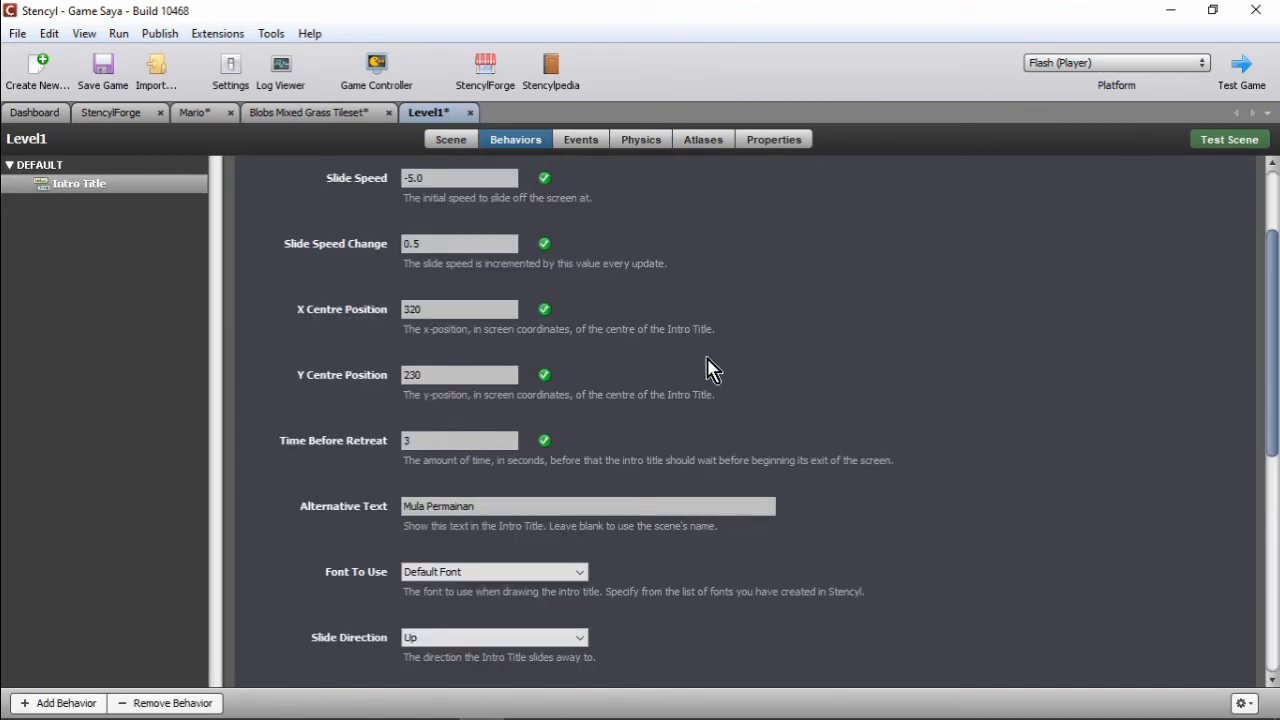
pyautogui.scroll(3, 790, 378)
pyautogui.scroll(-3, 803, 362)
# Step: Examine the Mario actor's left and right Idle and Jump animations and compare their frames
pyautogui.click(206, 119)
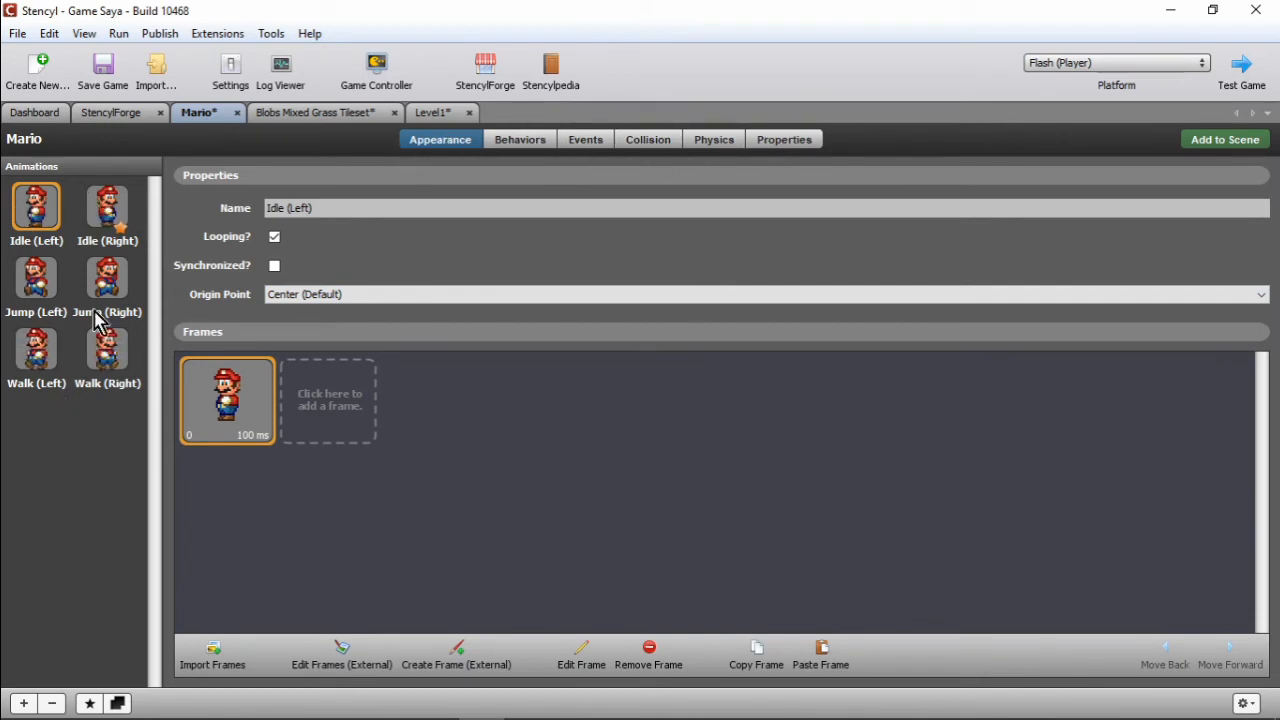
pyautogui.click(118, 212)
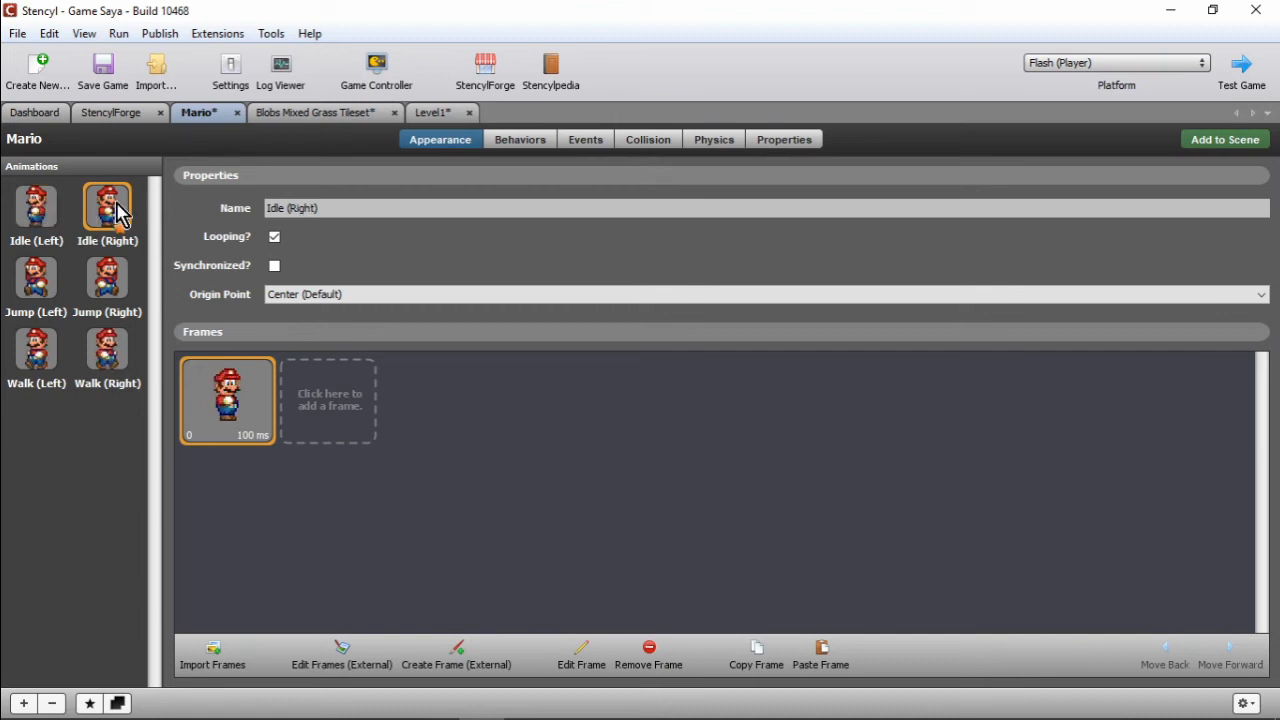
pyautogui.click(46, 209)
pyautogui.click(108, 208)
pyautogui.click(50, 212)
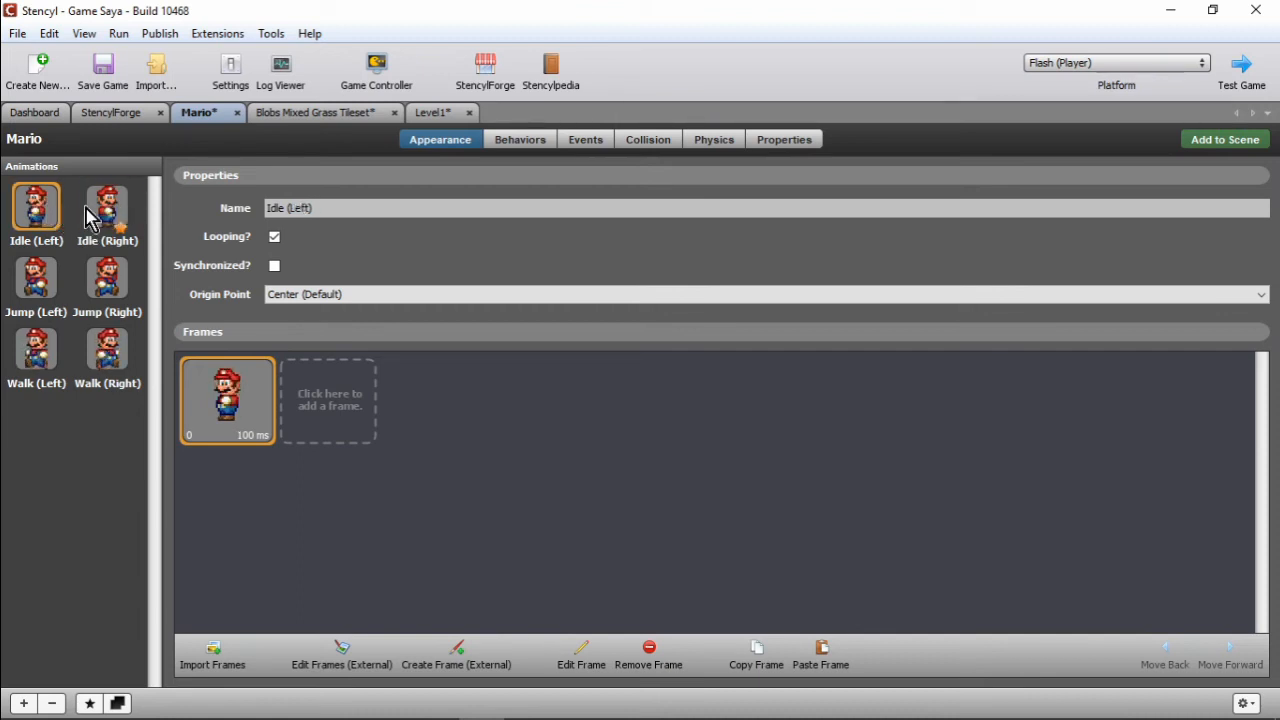
pyautogui.click(105, 210)
pyautogui.click(55, 220)
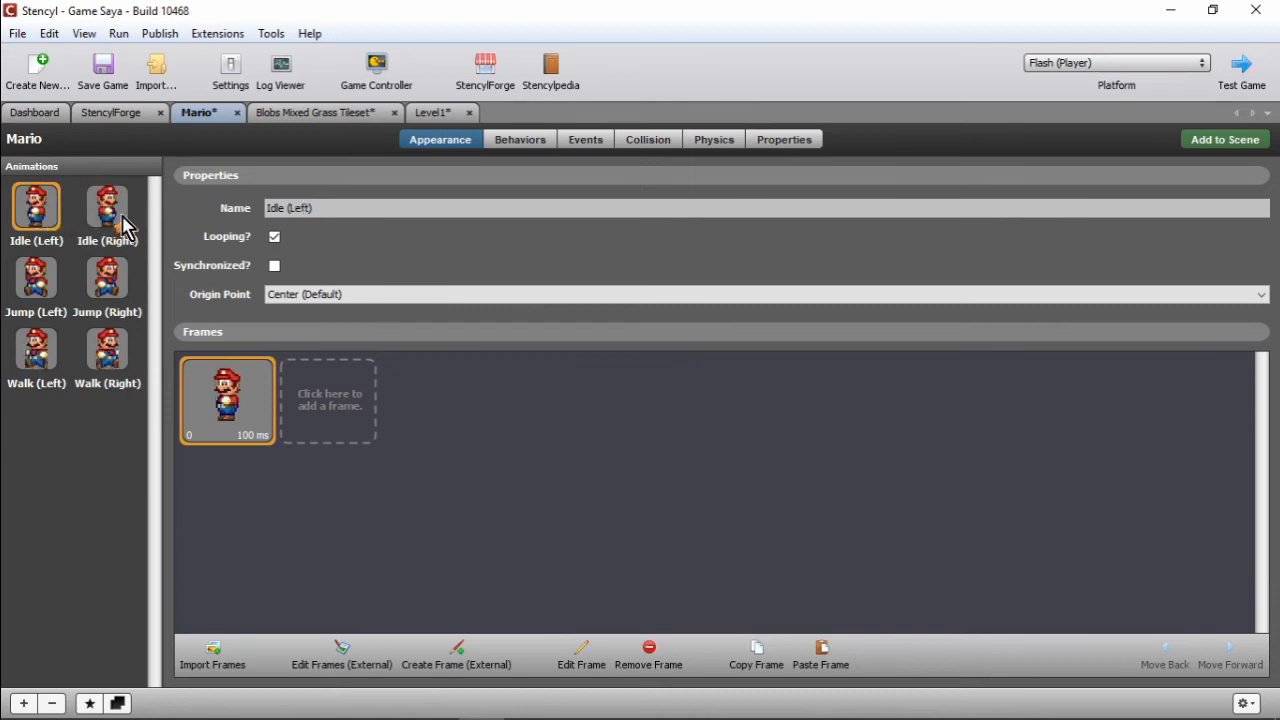
pyautogui.click(118, 222)
pyautogui.click(55, 292)
pyautogui.click(106, 288)
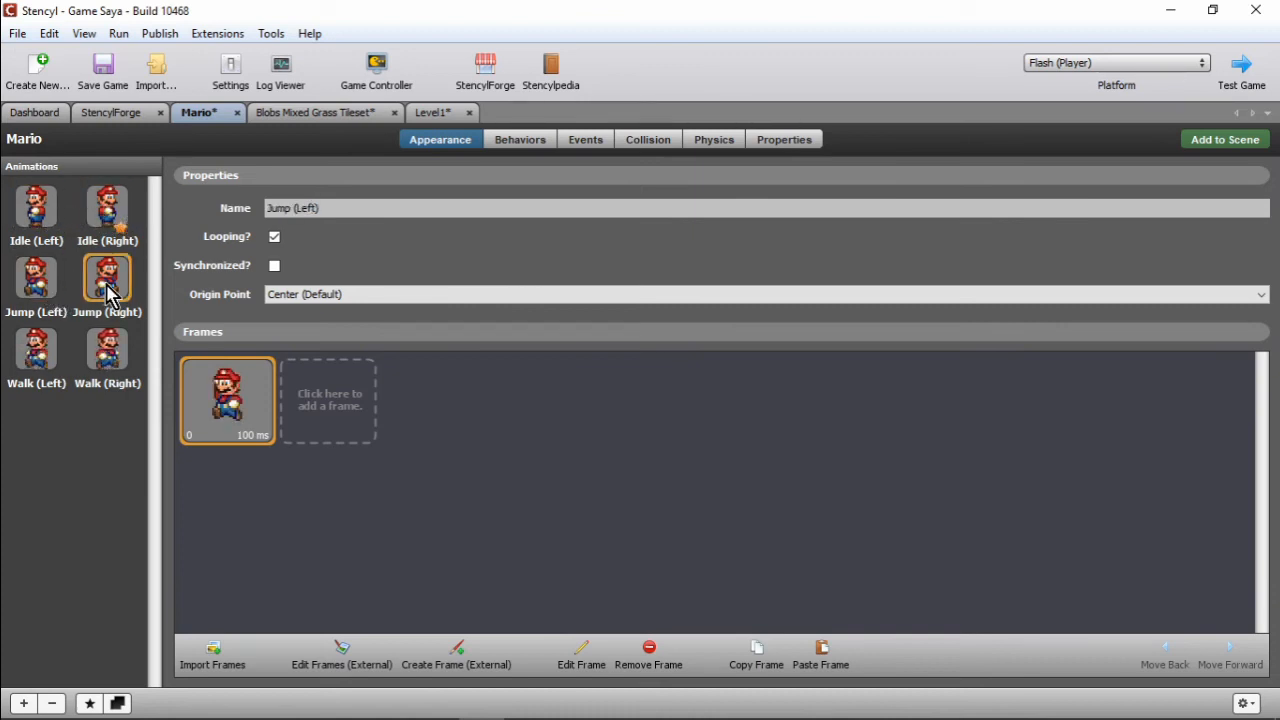
pyautogui.click(38, 290)
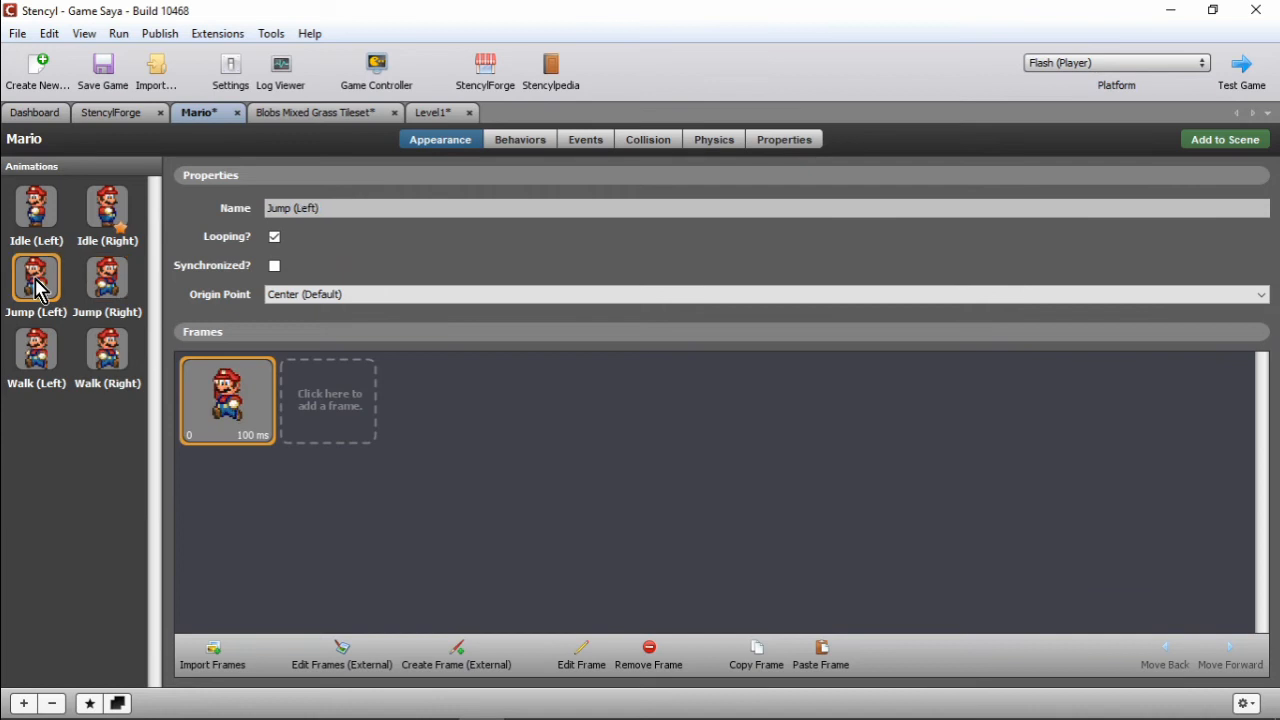
# Step: Compare Mario's Jump (Right), Walk (Left), Walk (Right) and Idle (Right) animations and inspect the individual walking frames
pyautogui.click(116, 295)
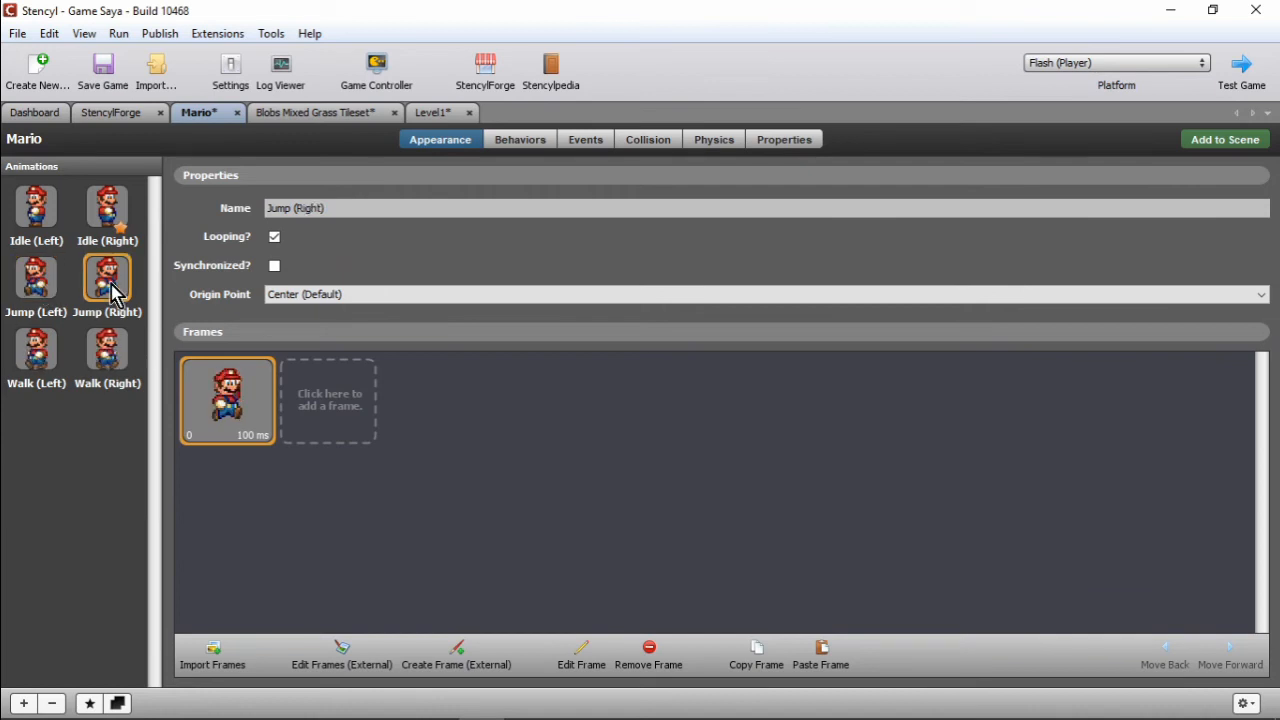
pyautogui.click(50, 363)
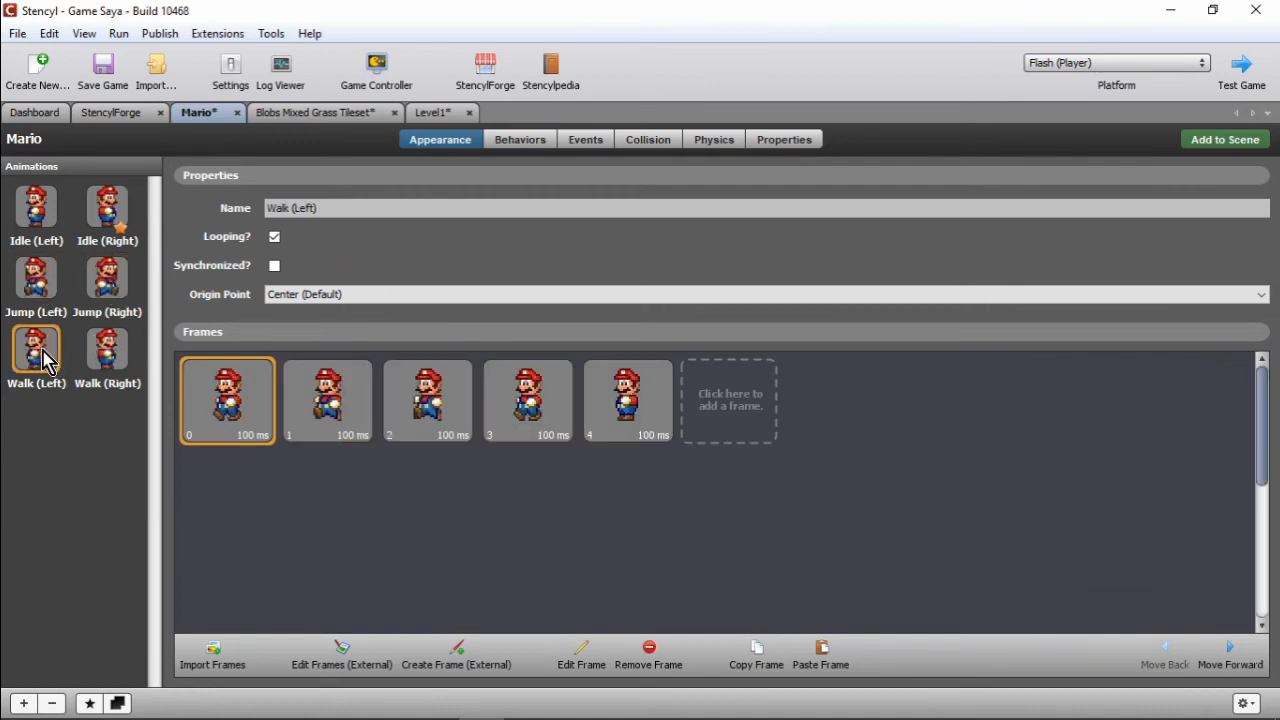
pyautogui.click(109, 366)
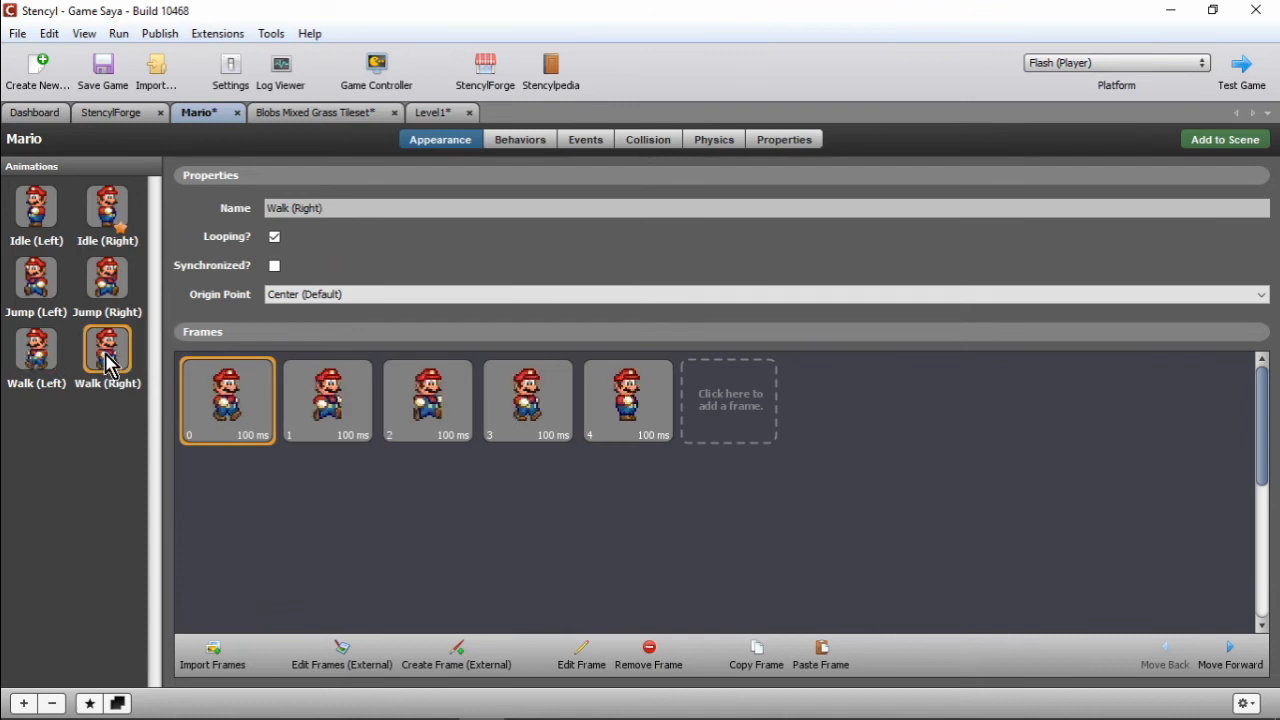
pyautogui.click(30, 362)
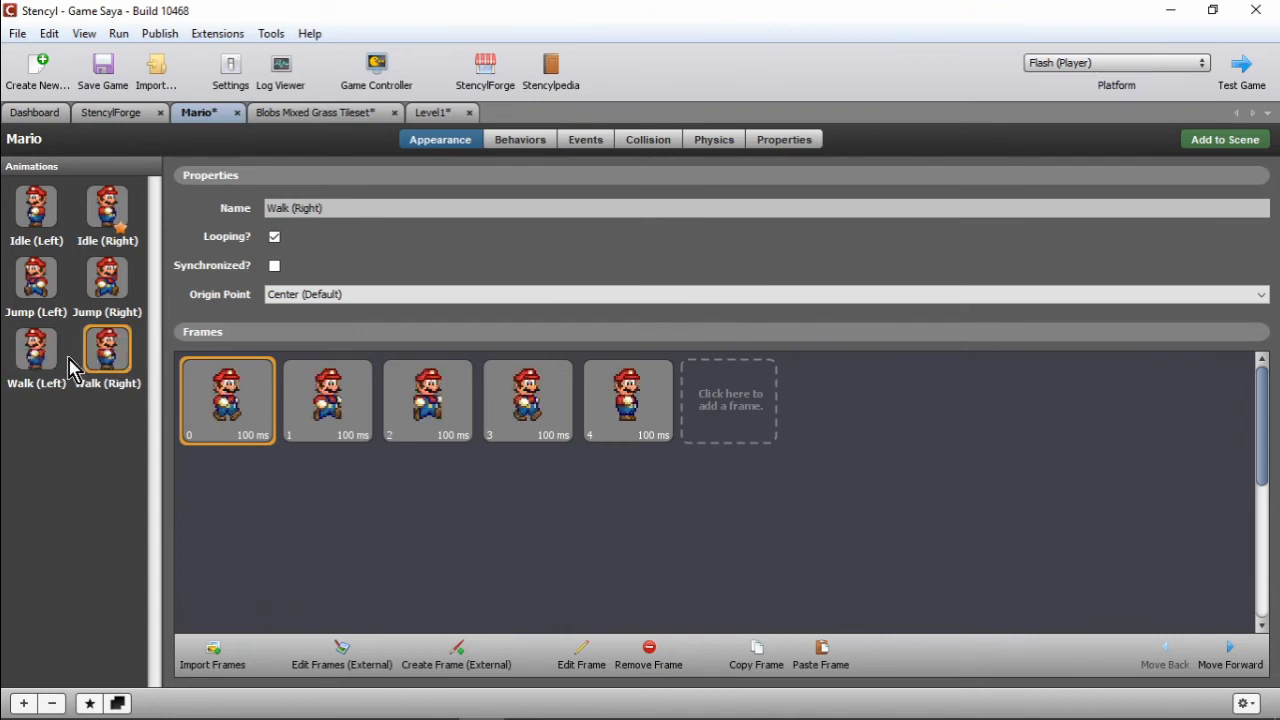
pyautogui.click(55, 368)
pyautogui.click(100, 362)
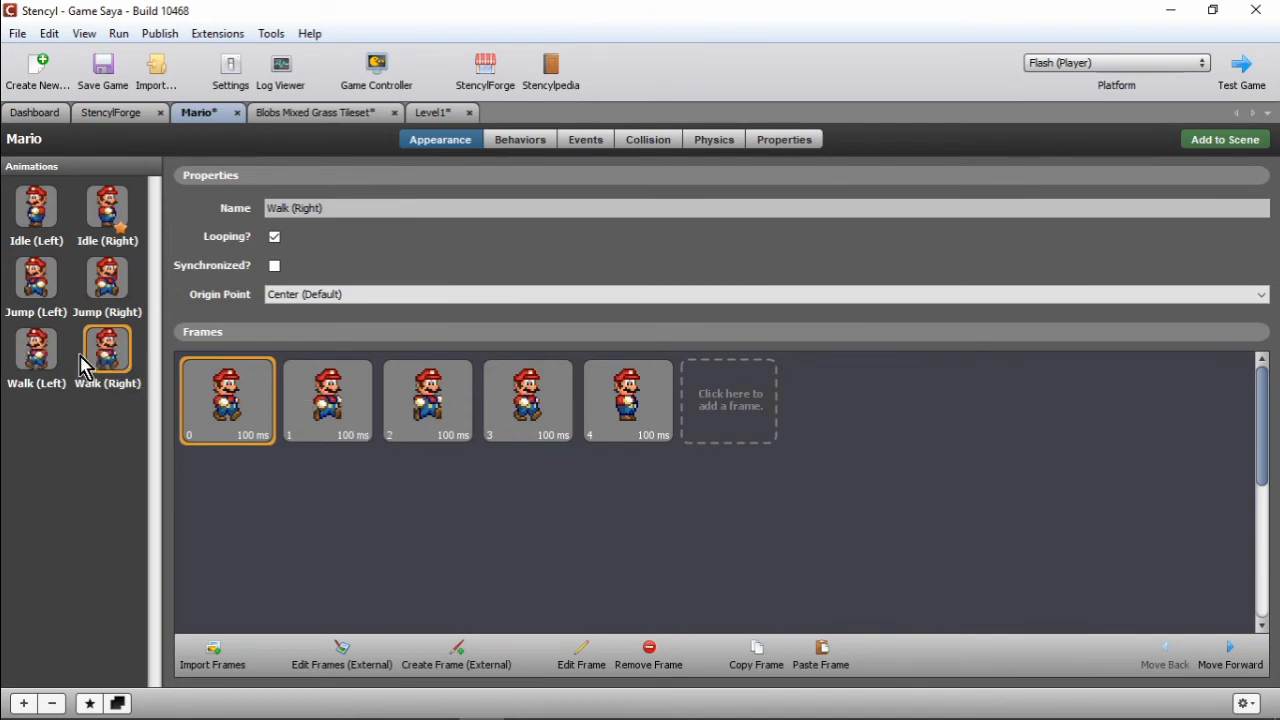
pyautogui.click(365, 415)
pyautogui.click(451, 408)
pyautogui.click(614, 402)
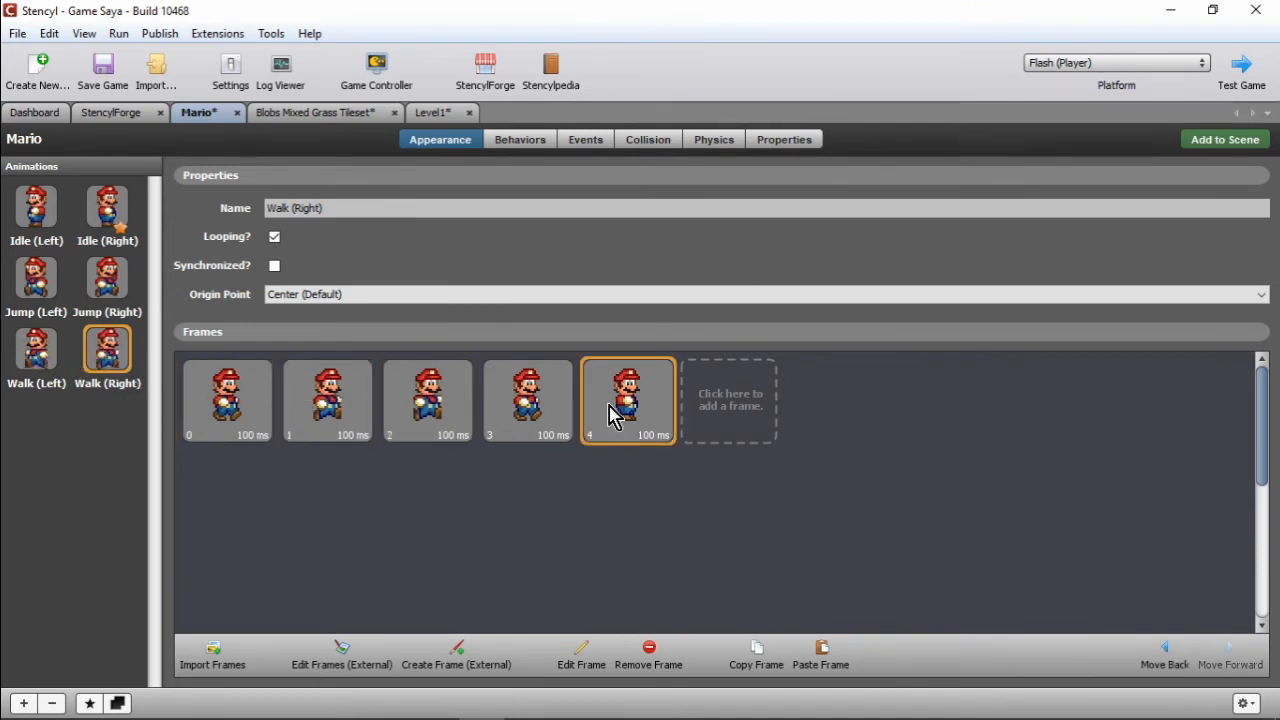
pyautogui.click(250, 418)
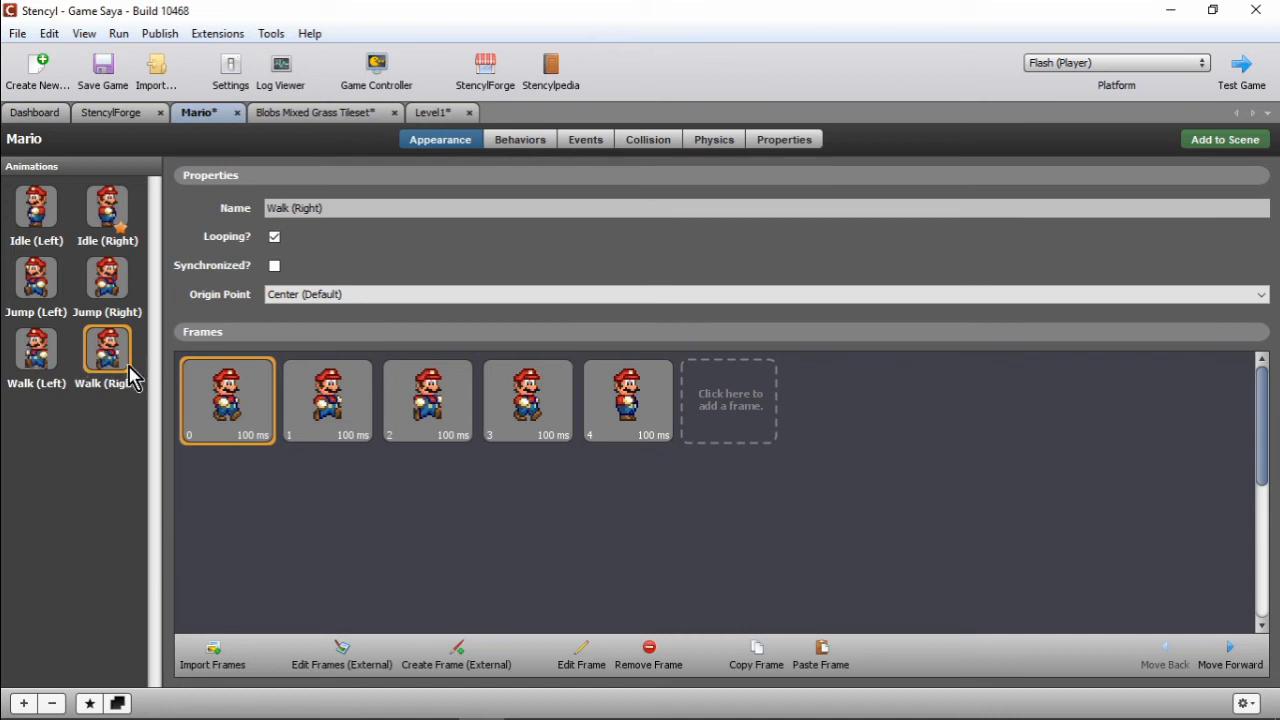
pyautogui.click(53, 366)
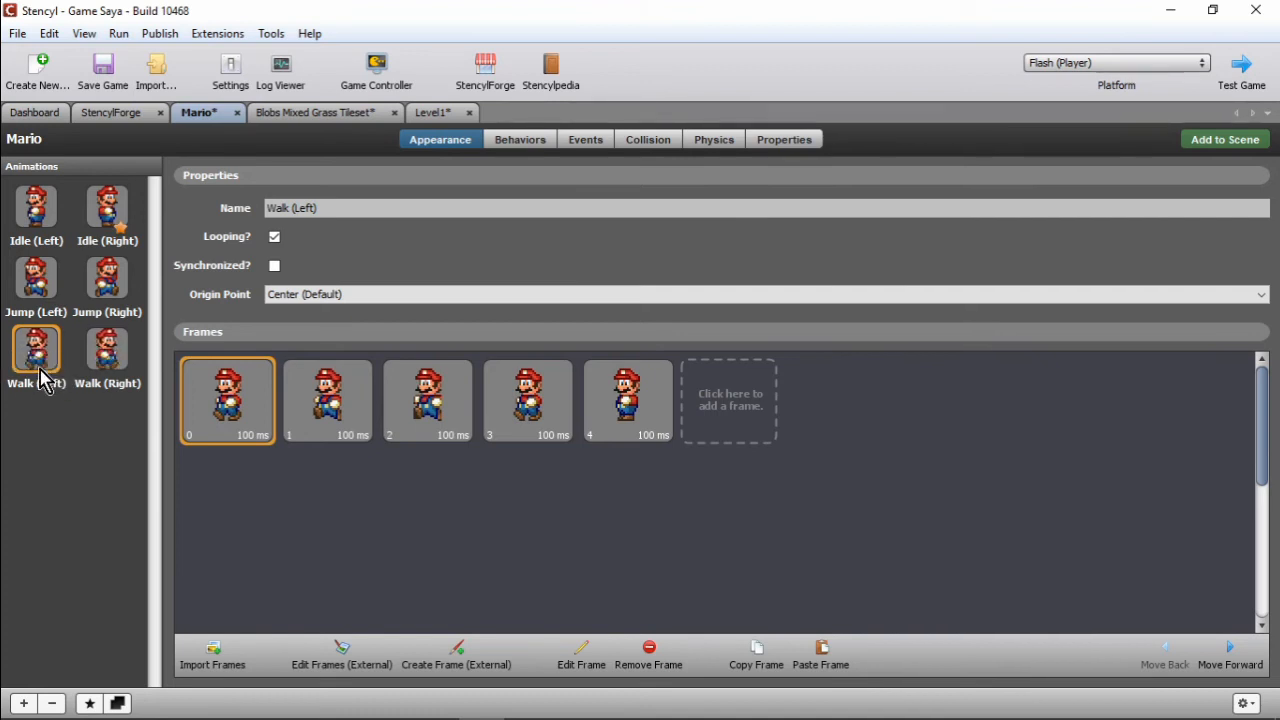
pyautogui.click(98, 355)
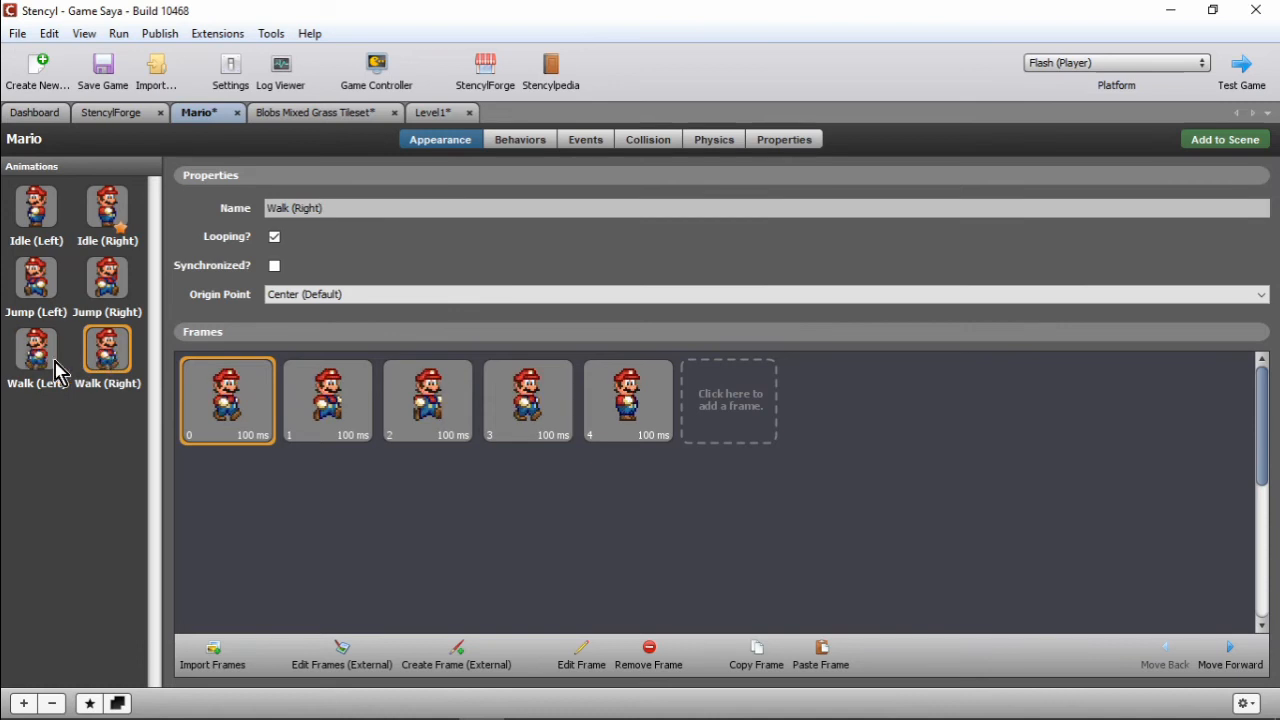
pyautogui.click(108, 280)
pyautogui.click(108, 210)
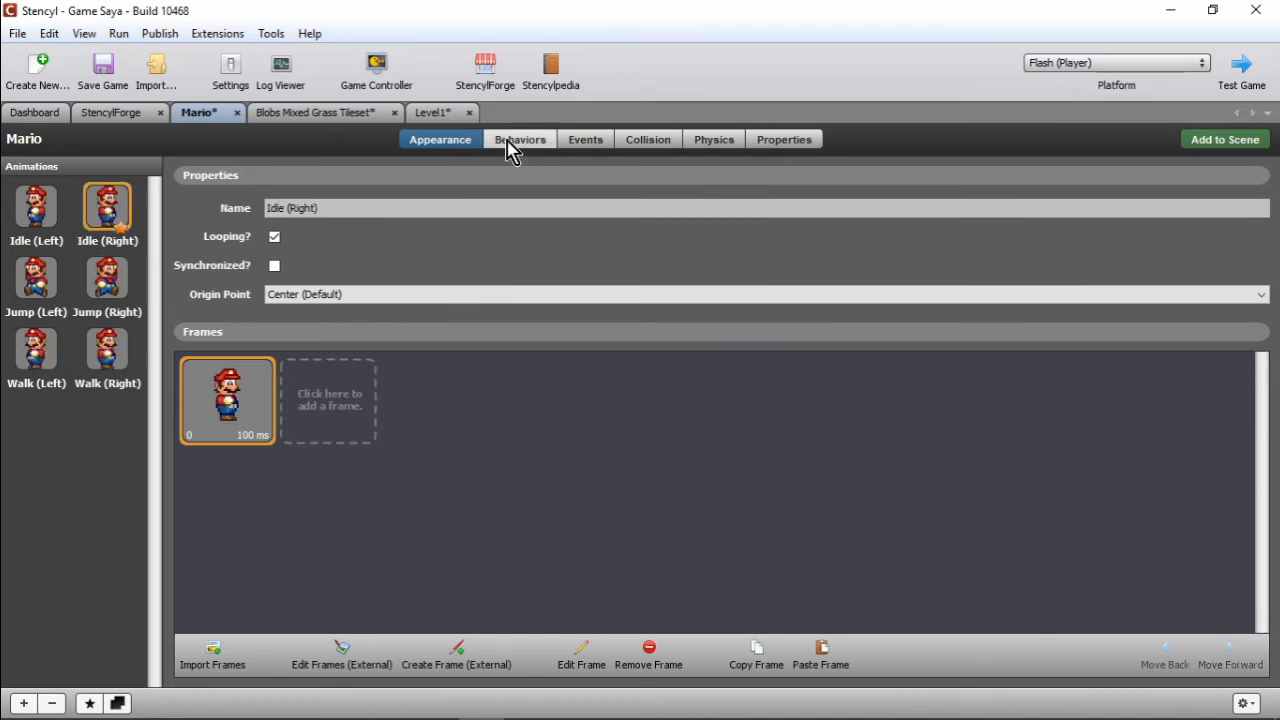
# Step: Review the behaviors attached to Mario, from Camera Follow and Die On Leaving Screen to Health Manager, Jump and Run Movement and Reload Scene On Death
pyautogui.click(510, 148)
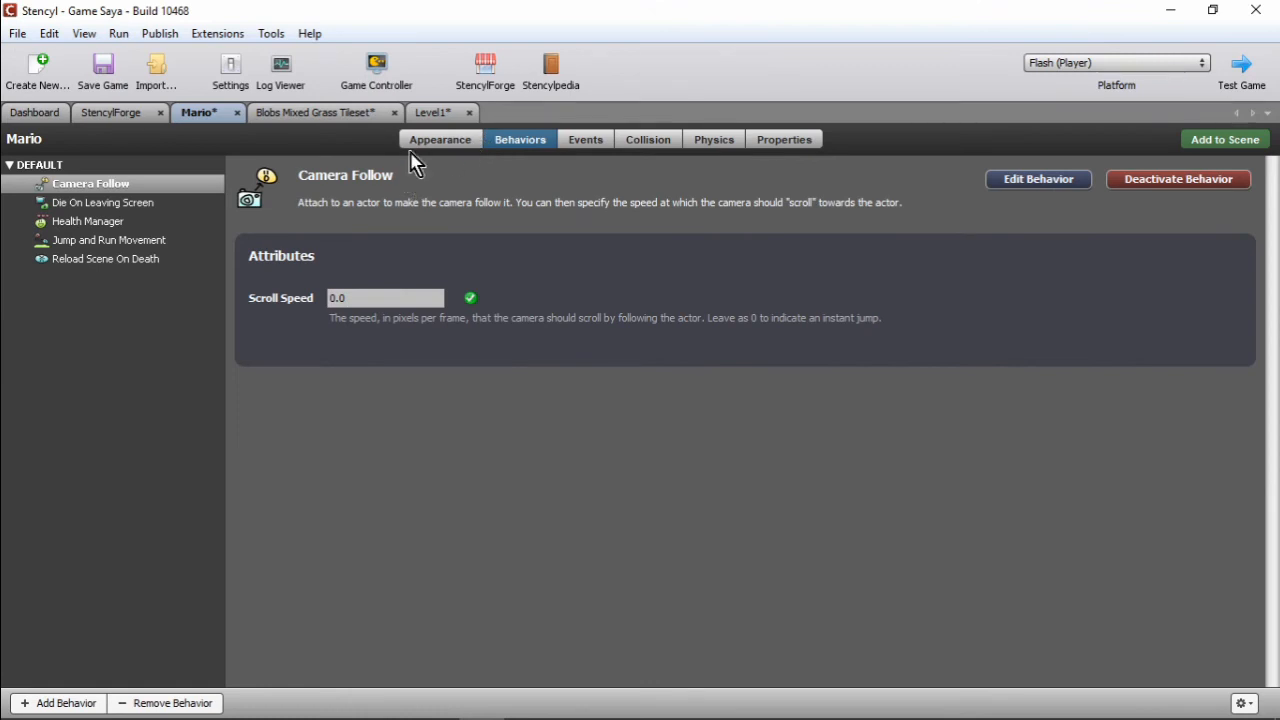
pyautogui.click(112, 262)
pyautogui.click(112, 242)
pyautogui.click(116, 203)
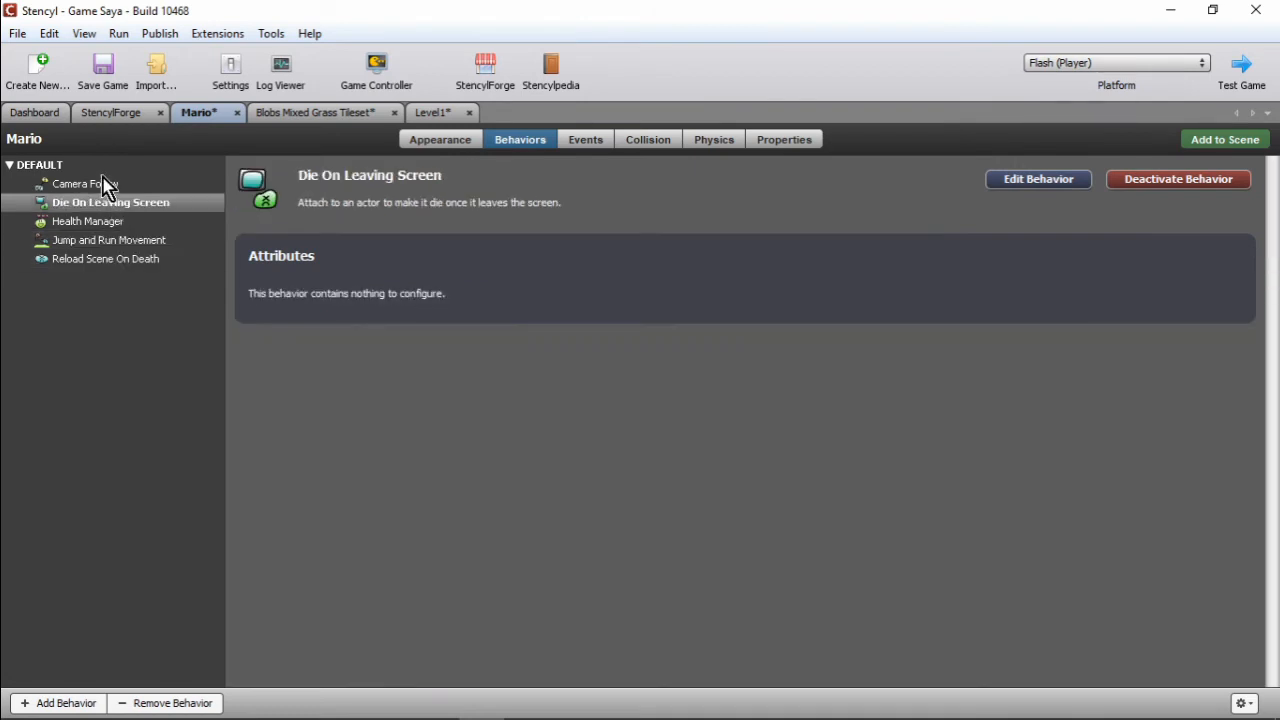
pyautogui.click(102, 185)
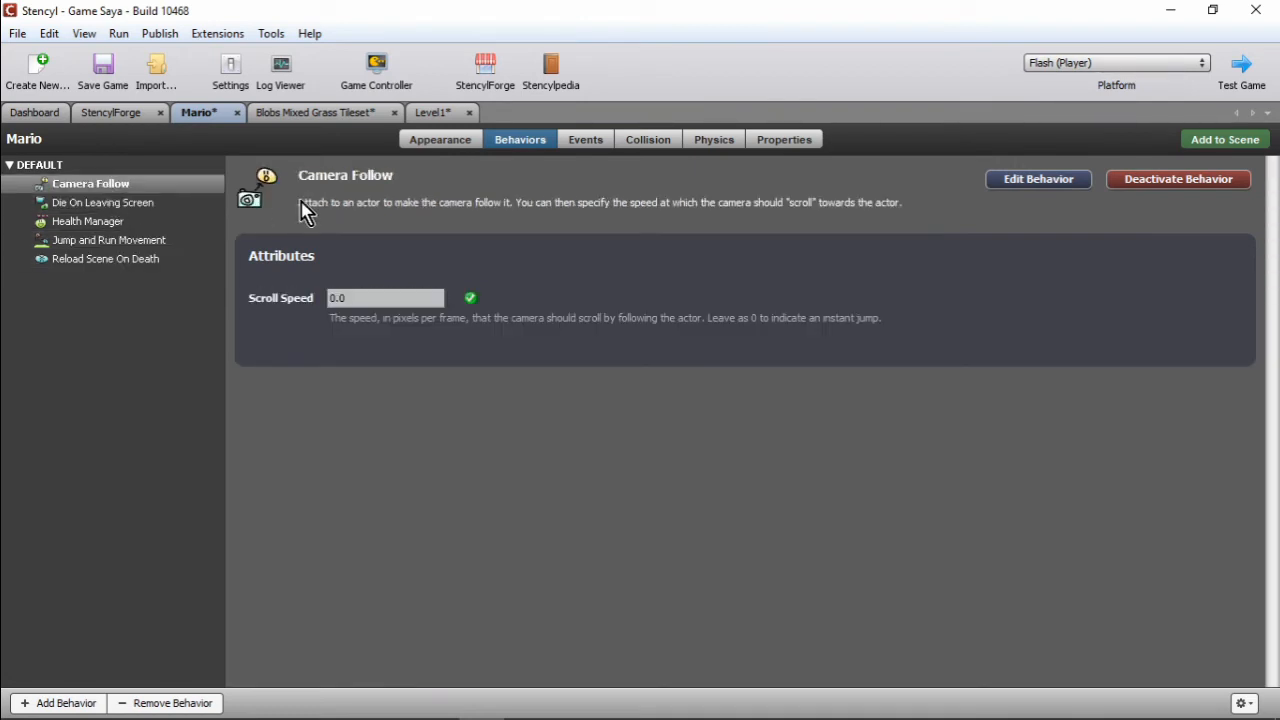
pyautogui.click(115, 209)
pyautogui.click(95, 222)
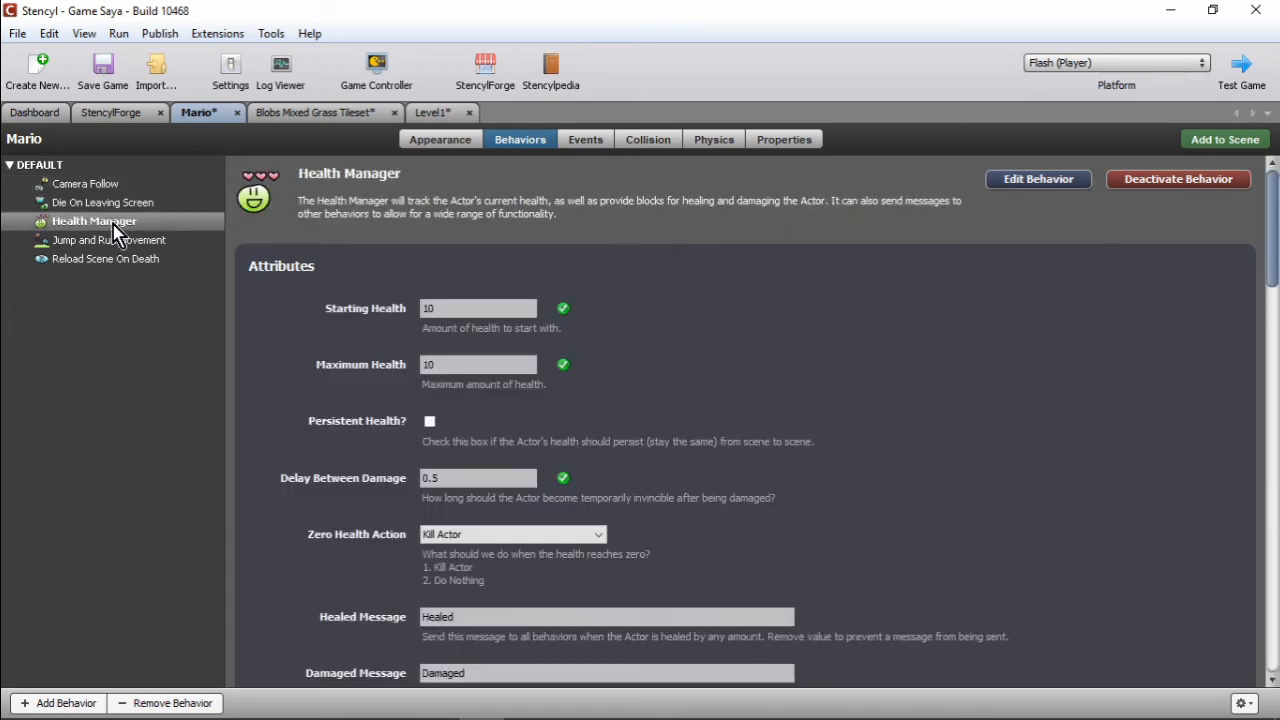
pyautogui.click(132, 245)
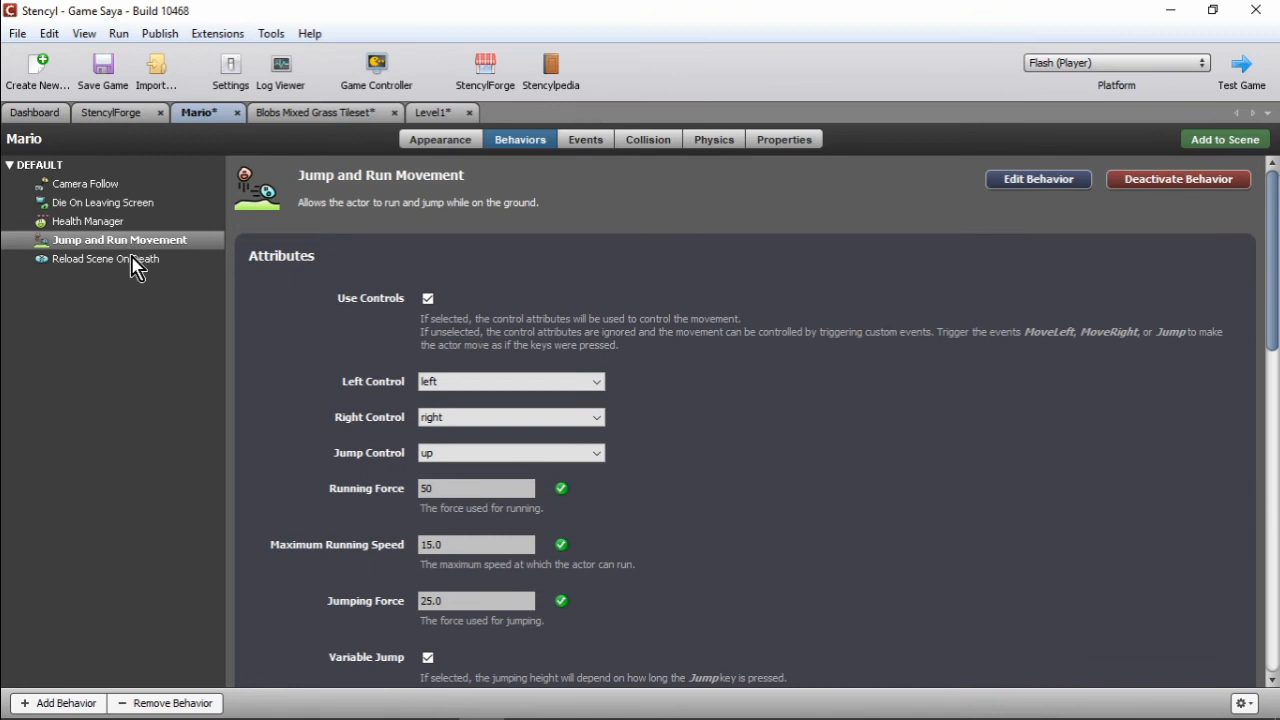
pyautogui.click(132, 262)
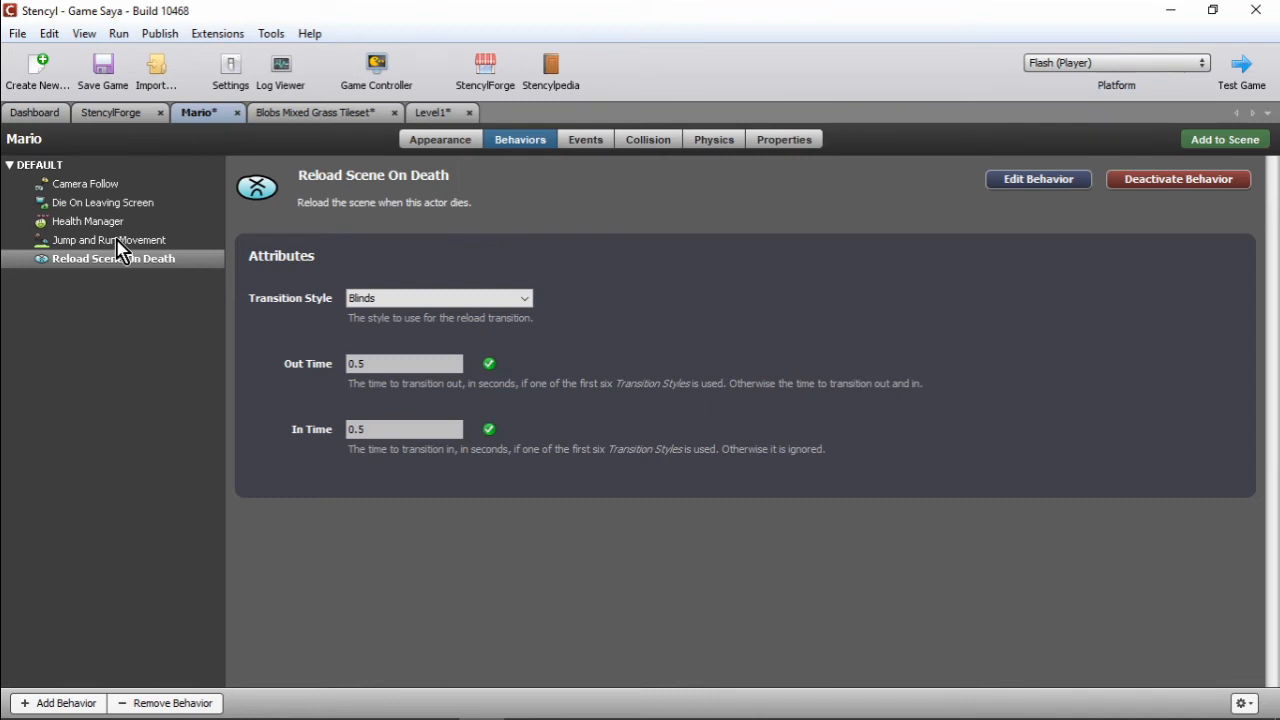
pyautogui.click(100, 186)
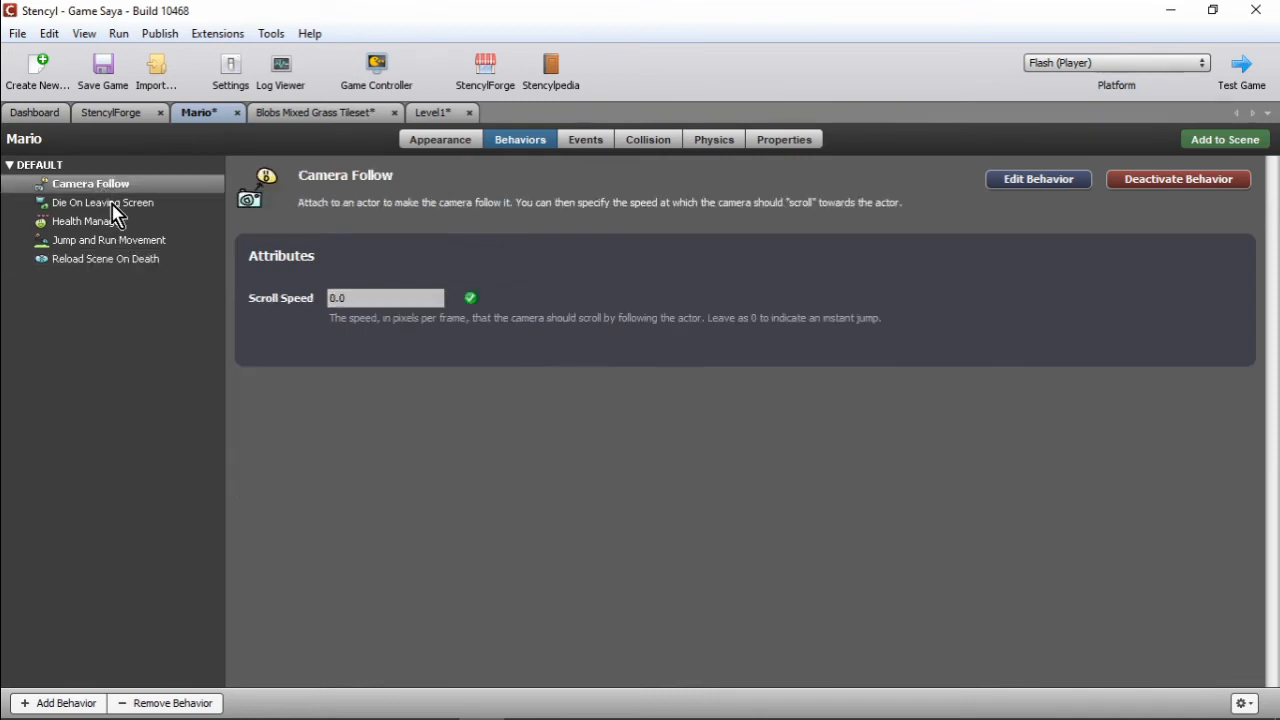
pyautogui.click(112, 204)
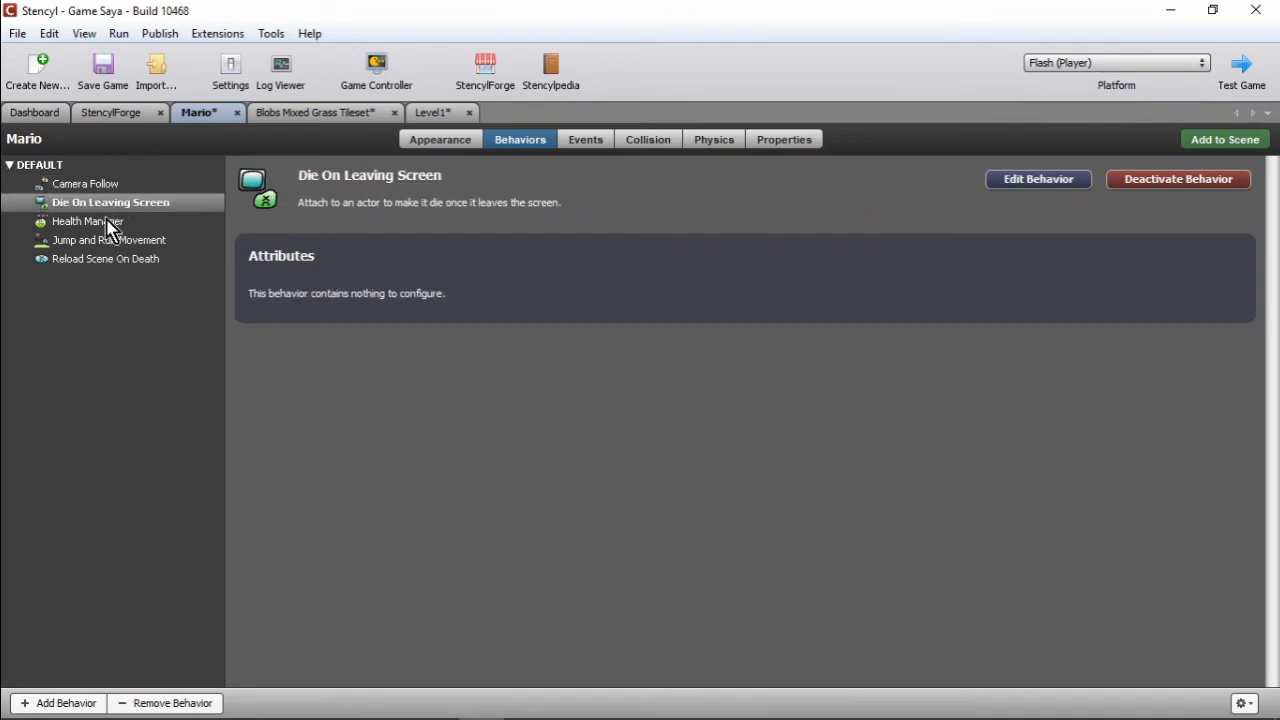
pyautogui.click(95, 224)
pyautogui.click(95, 259)
pyautogui.click(97, 241)
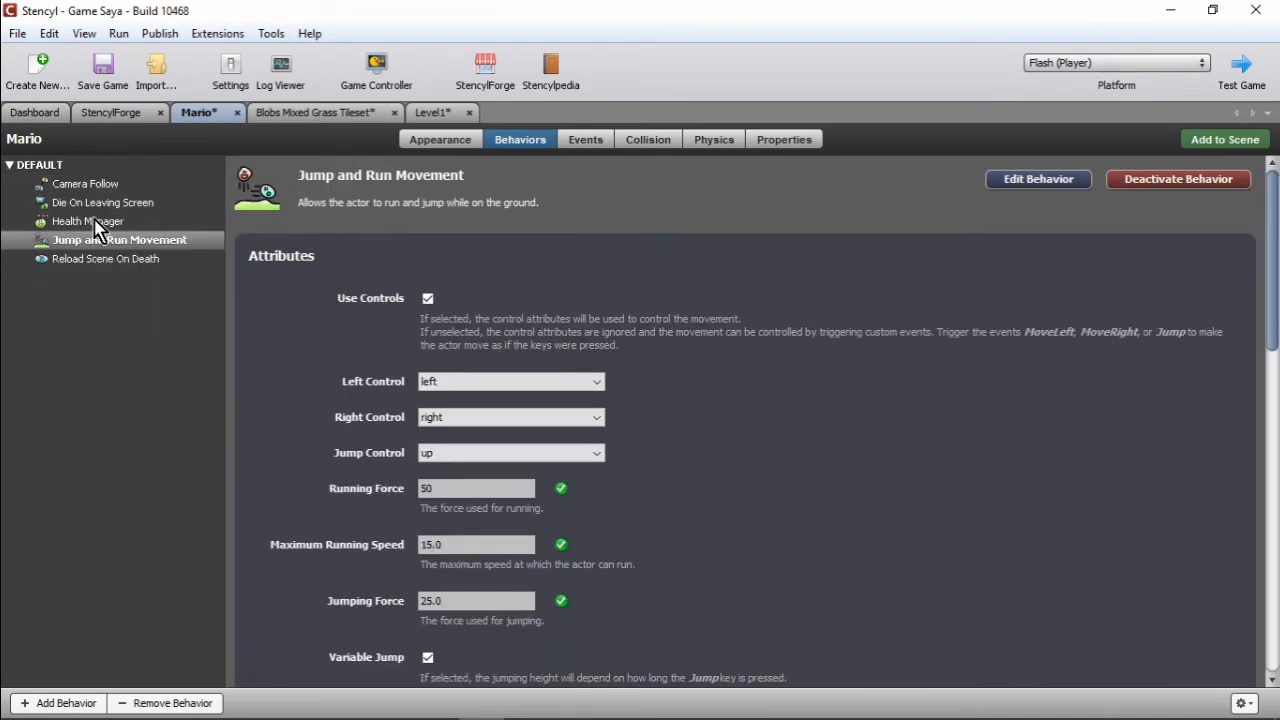
# Step: Deactivate Mario's Health Manager and Reload Scene On Death behaviors
pyautogui.click(99, 224)
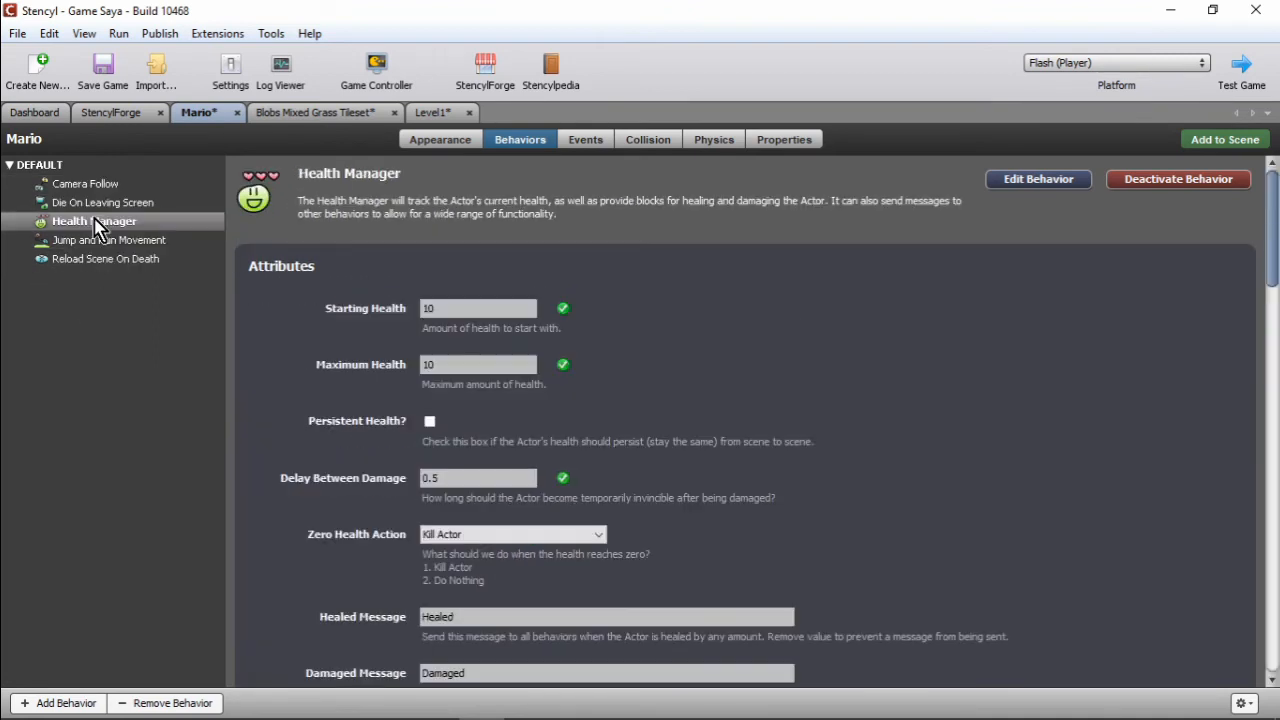
pyautogui.click(1176, 184)
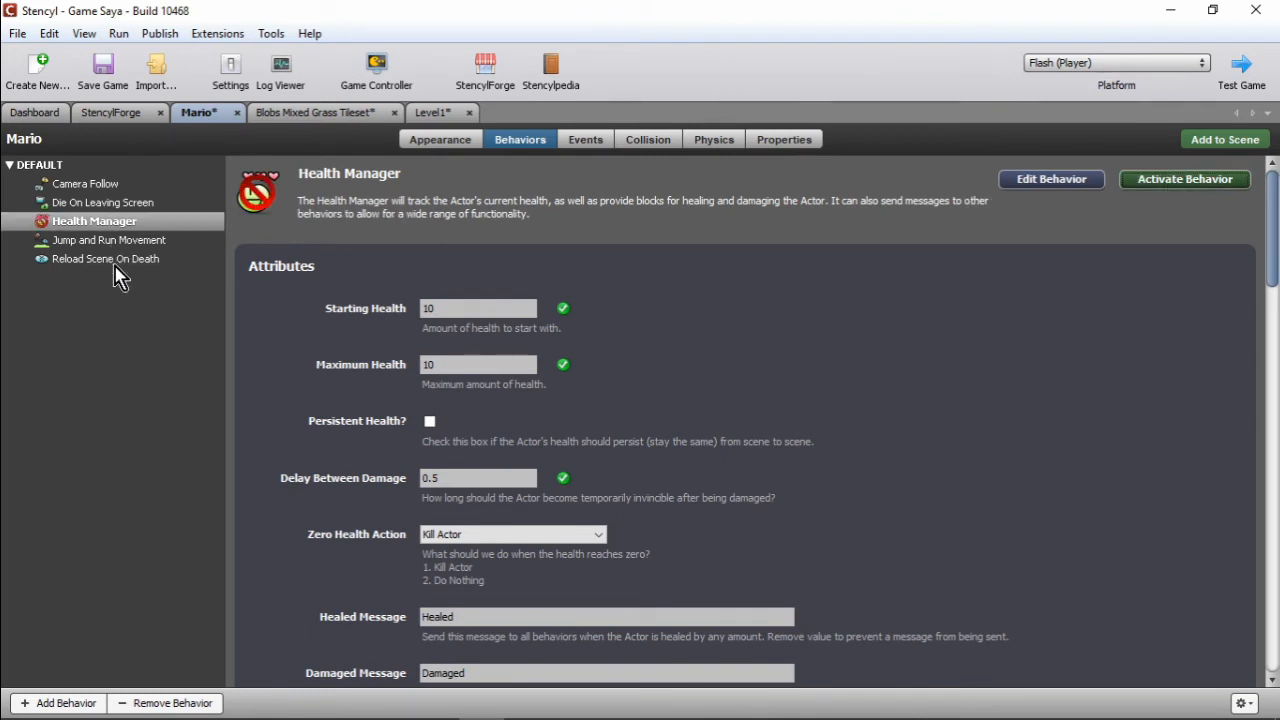
pyautogui.click(117, 264)
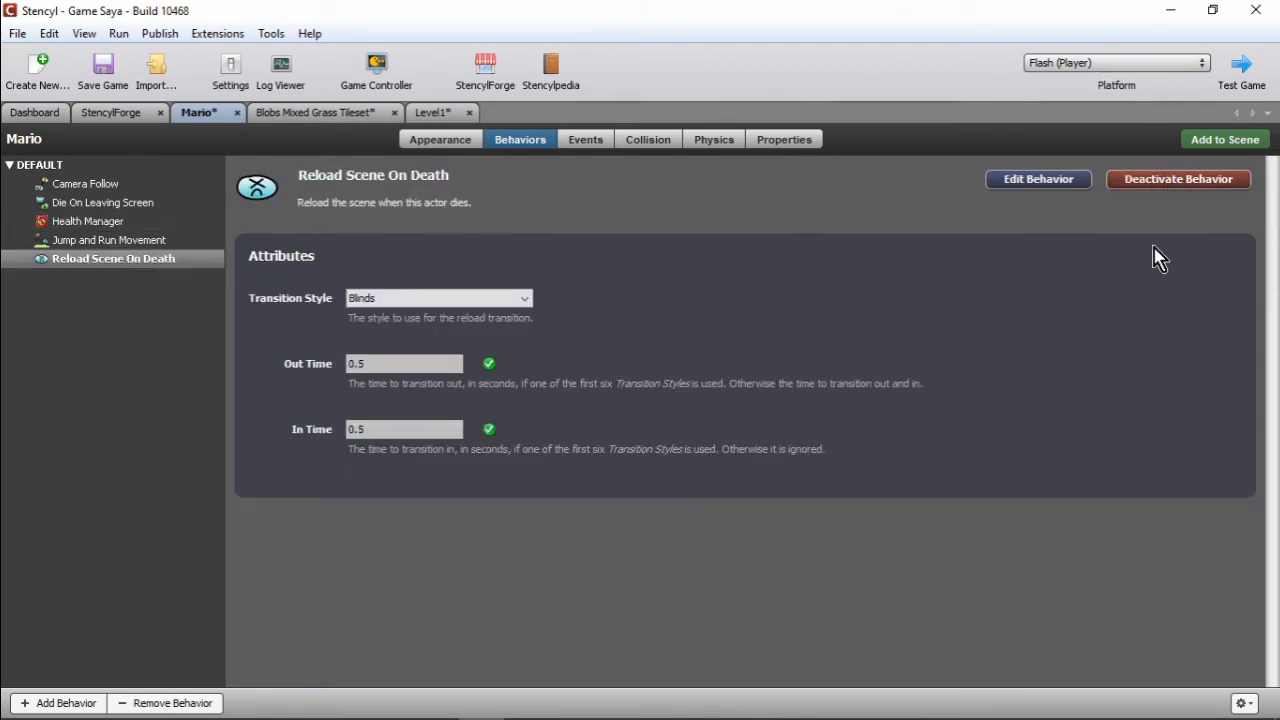
pyautogui.click(1200, 184)
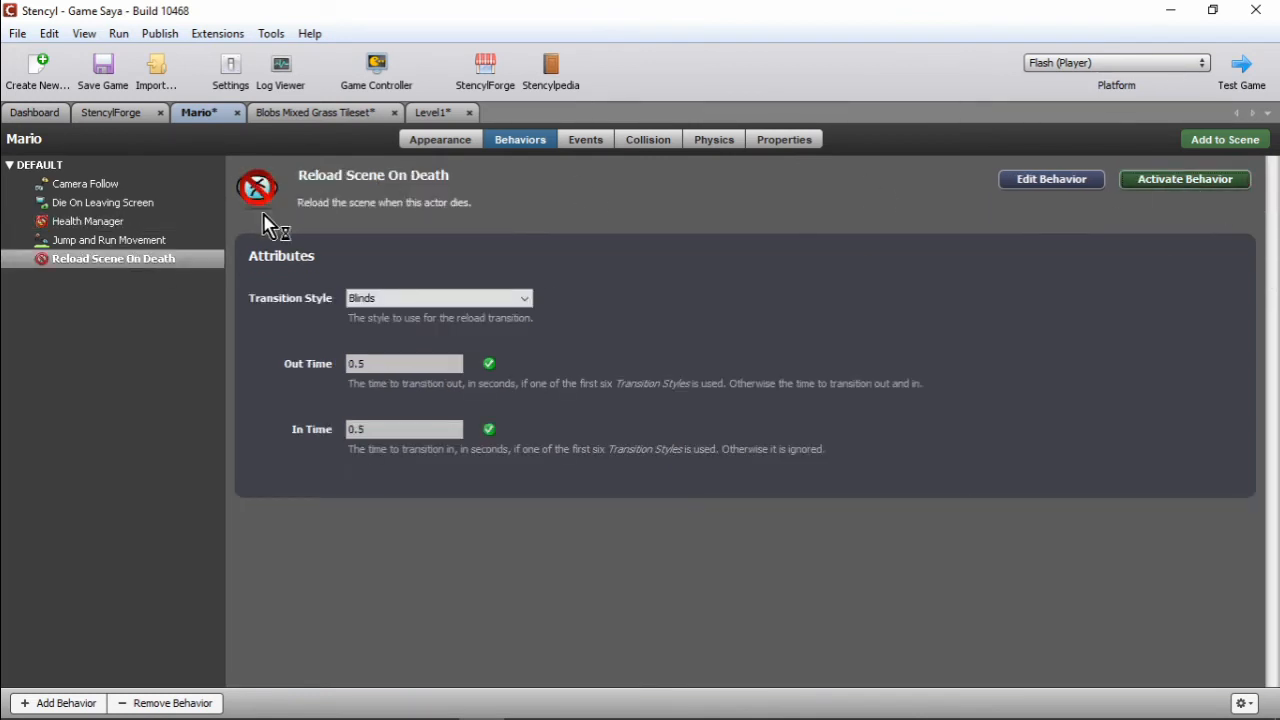
# Step: Check the remaining active behaviors on Mario: Camera Follow, Die On Leaving Screen, and Jump and Run Movement
pyautogui.click(94, 187)
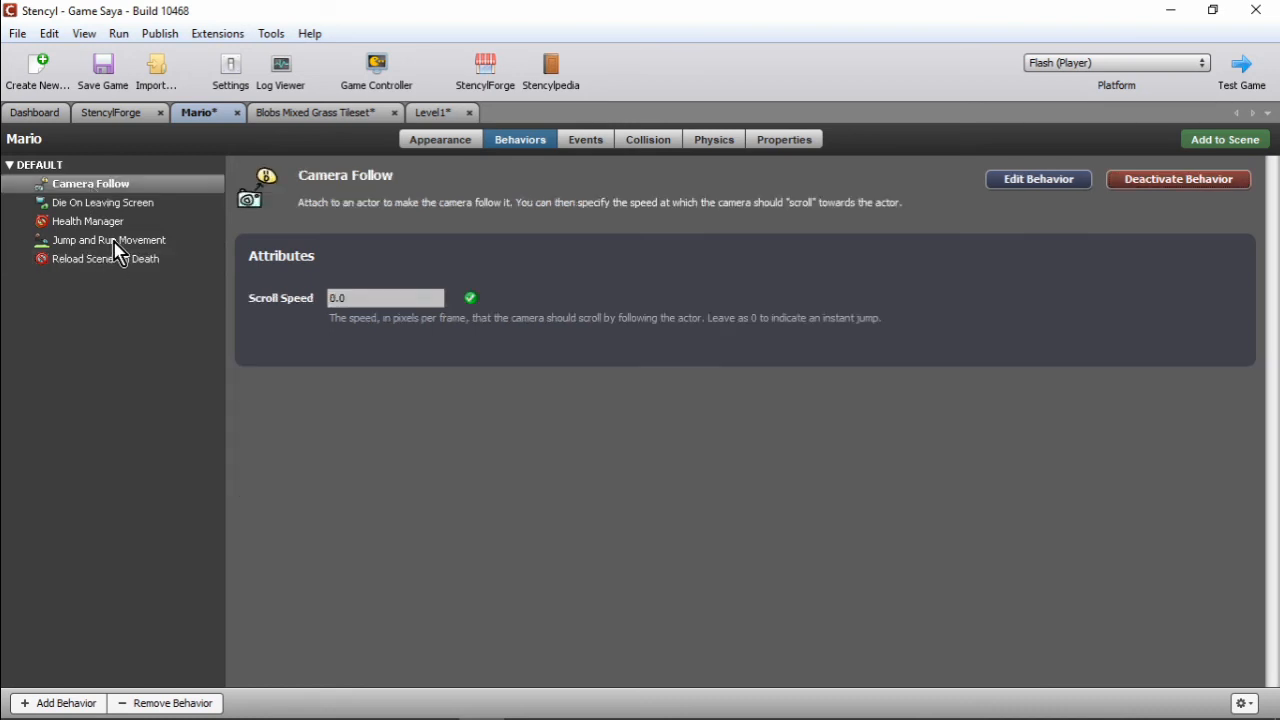
pyautogui.click(120, 244)
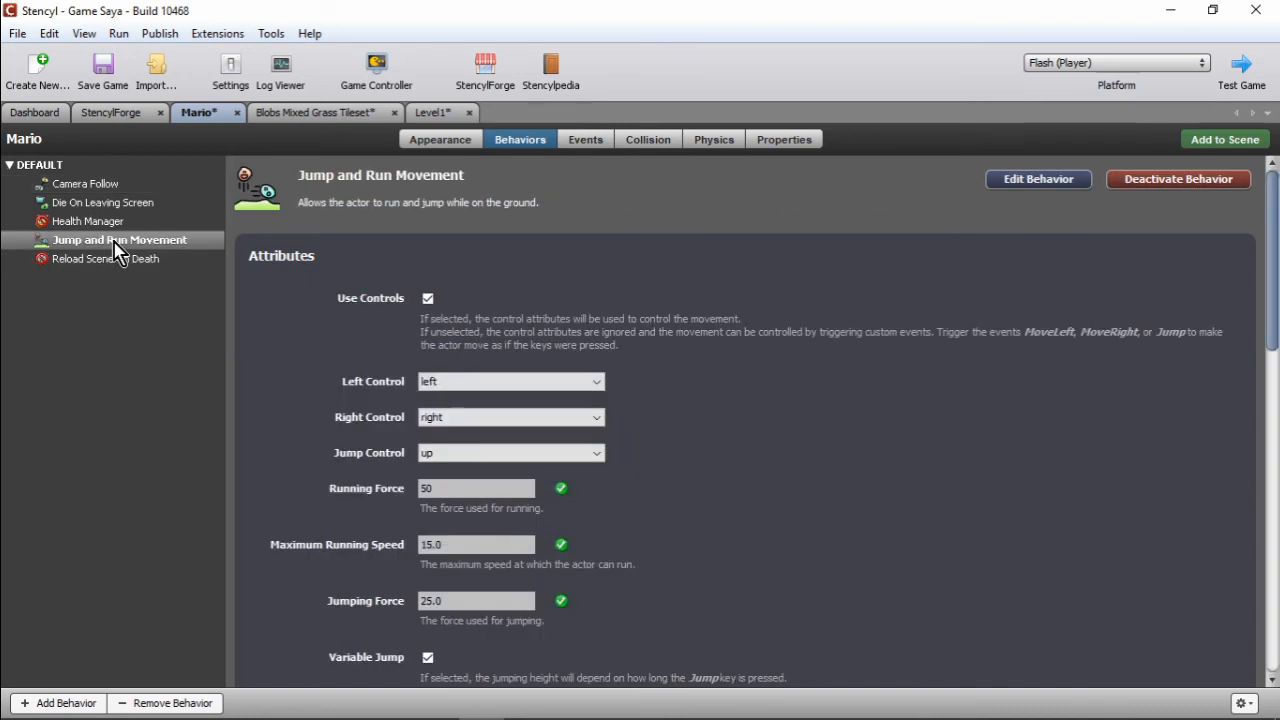
pyautogui.click(84, 188)
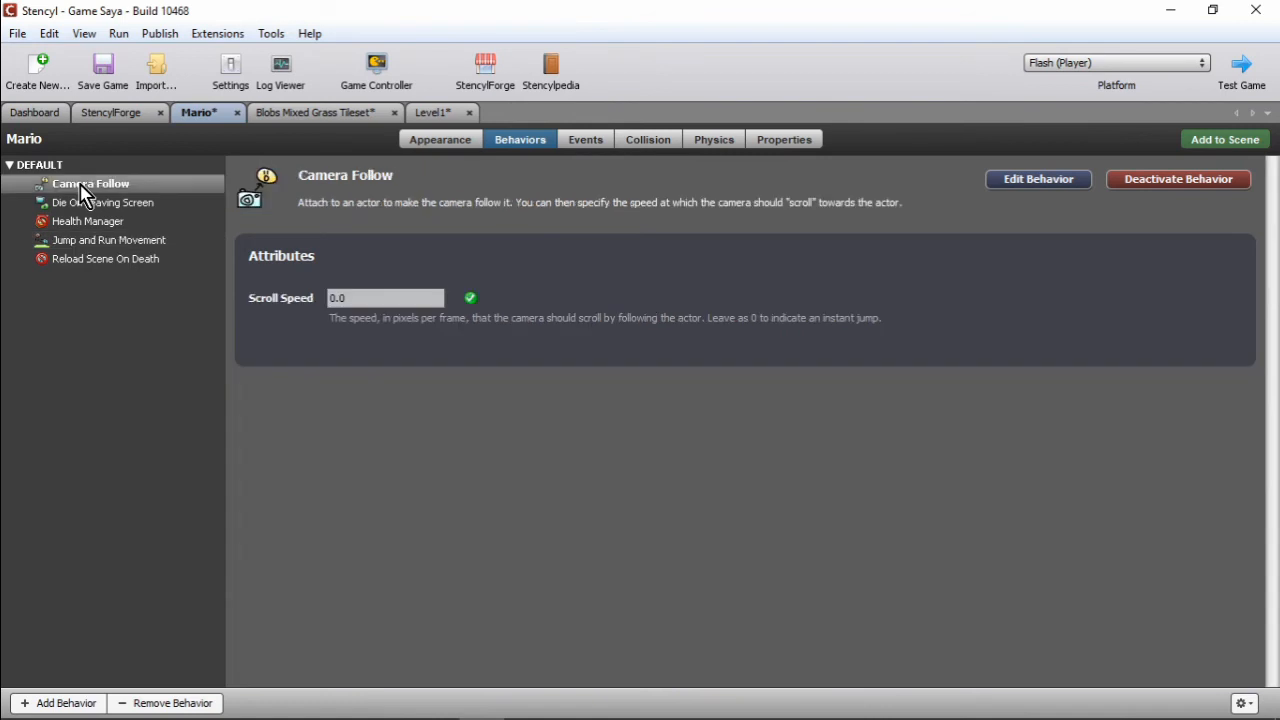
pyautogui.click(96, 244)
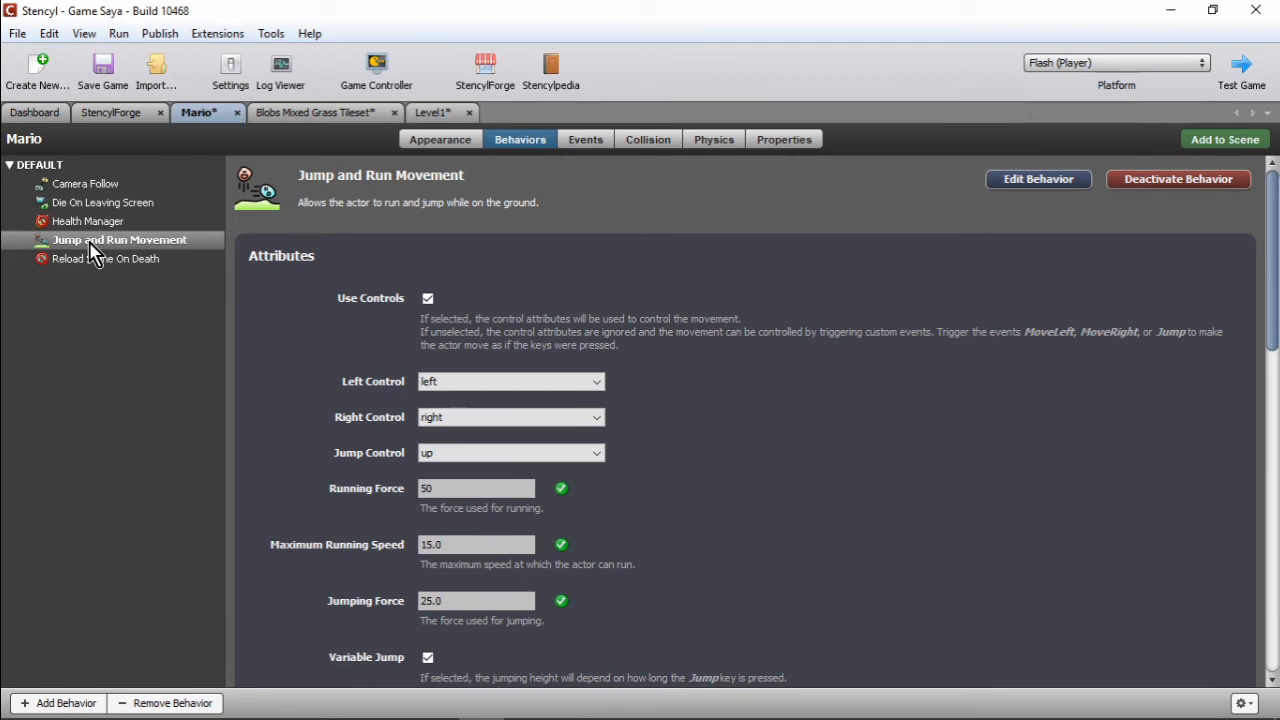
pyautogui.scroll(-2, 810, 403)
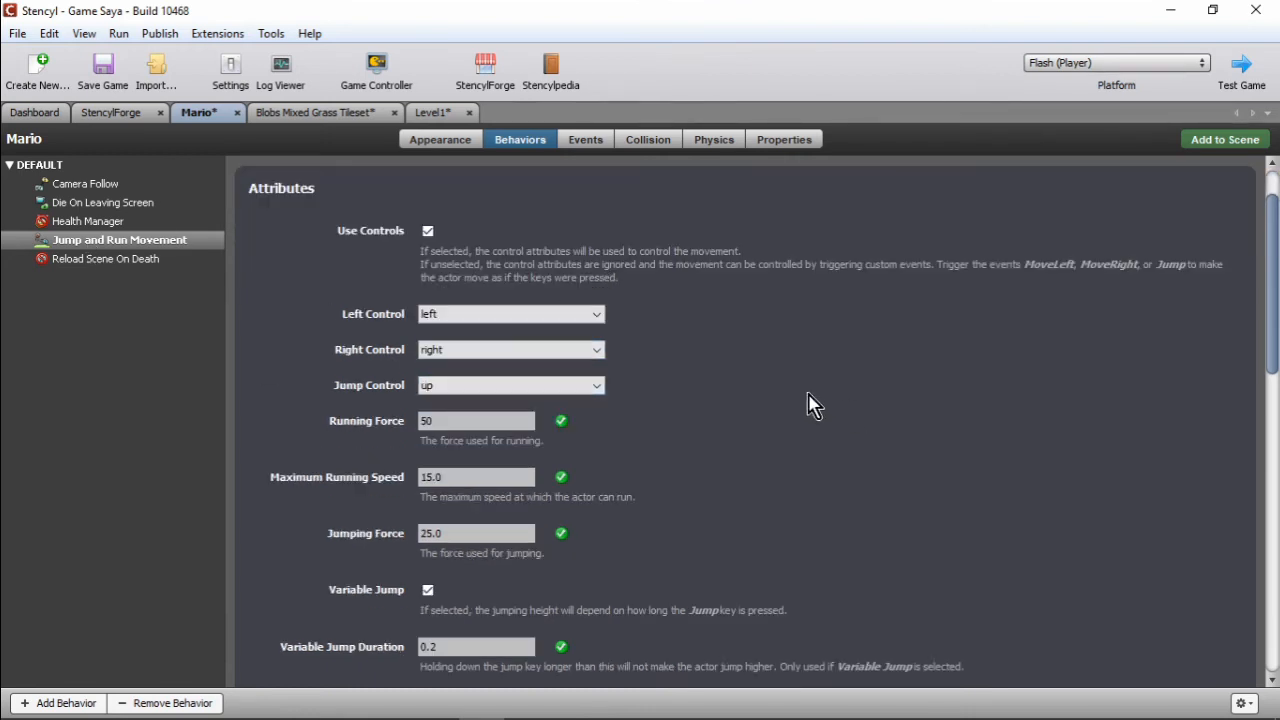
pyautogui.scroll(2, 409, 229)
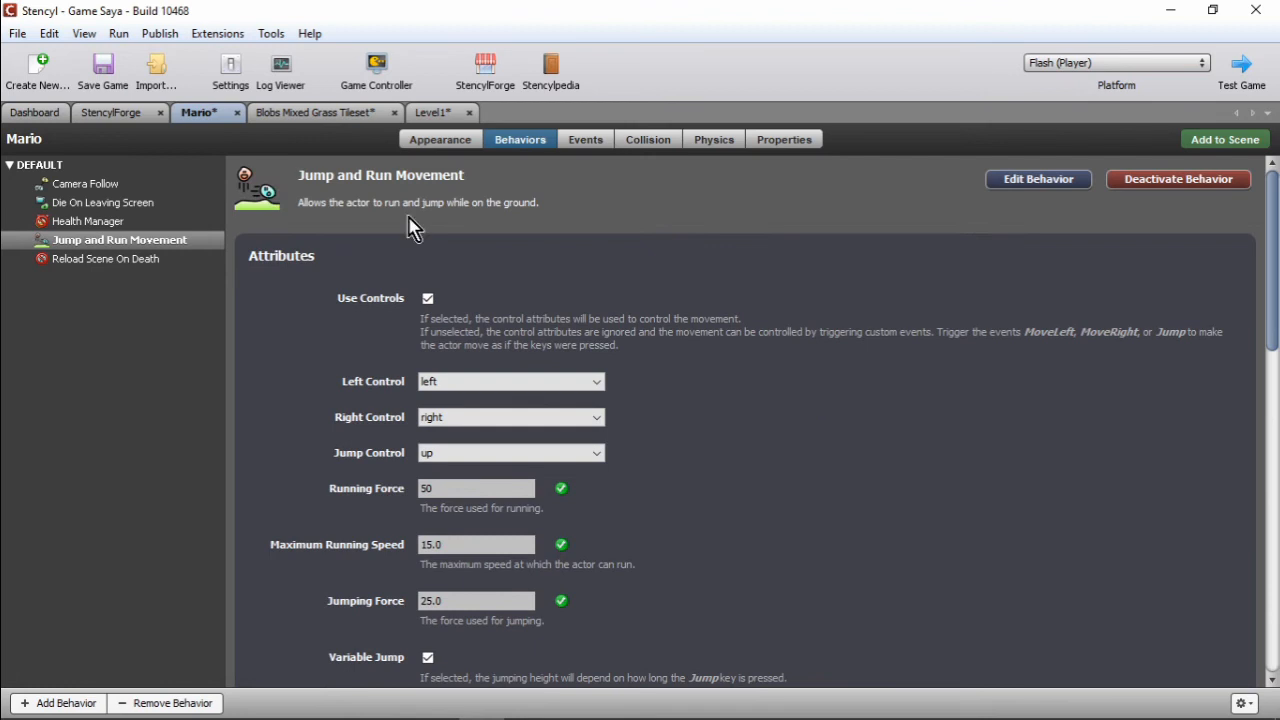
pyautogui.click(106, 186)
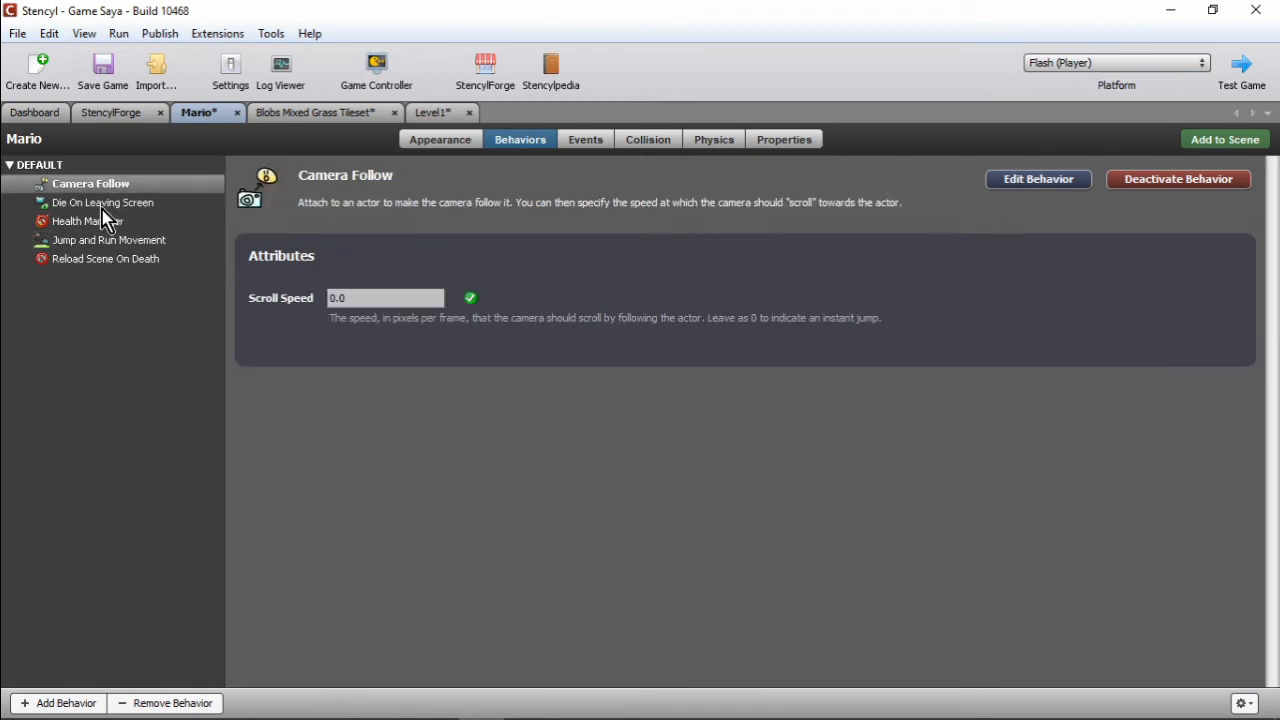
pyautogui.click(106, 204)
# Step: Examine Mario's Jump and Run Movement attributes: control keys, running and jumping forces, variable jump, and the assigned idle, run and jump animations
pyautogui.click(115, 241)
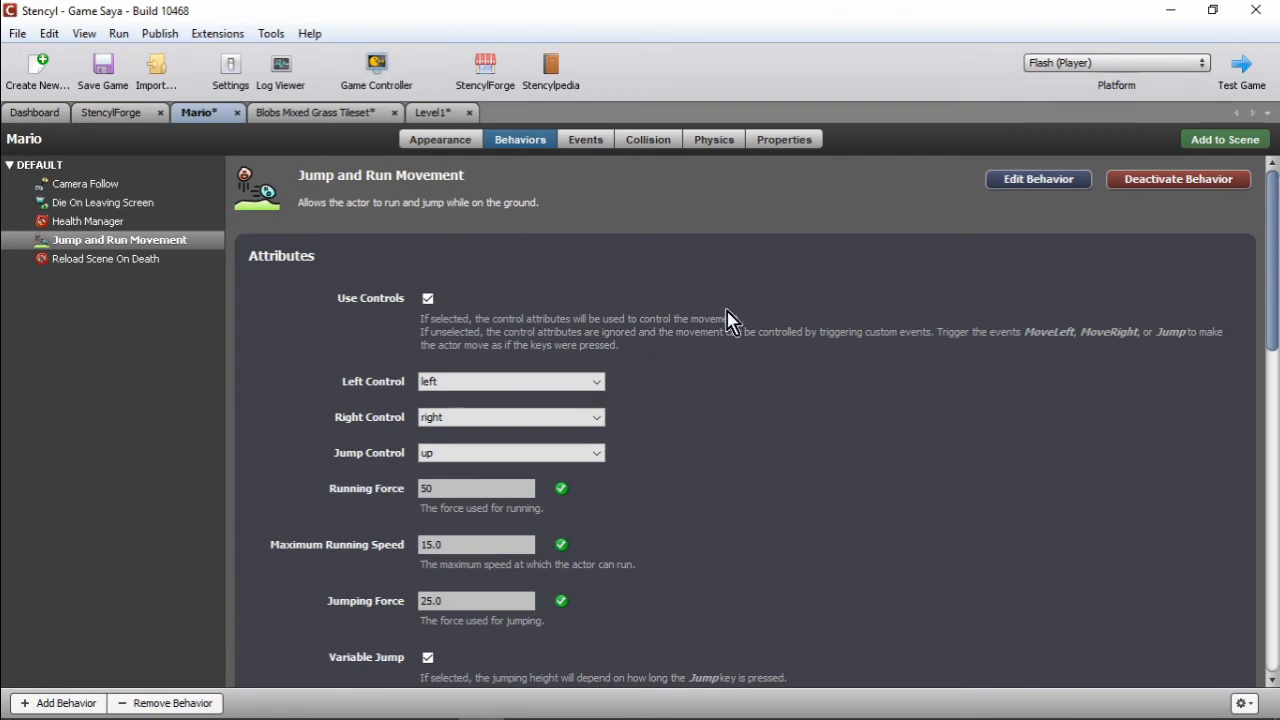
pyautogui.scroll(-2, 731, 320)
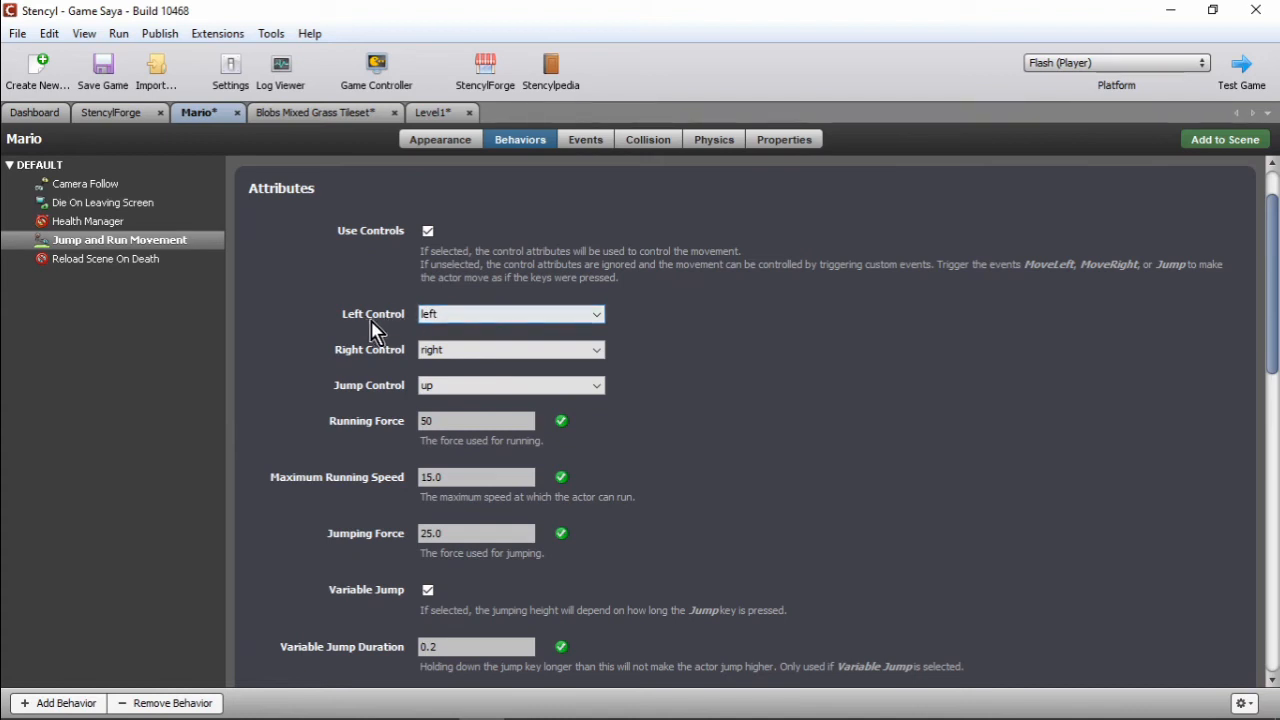
pyautogui.scroll(-2, 425, 350)
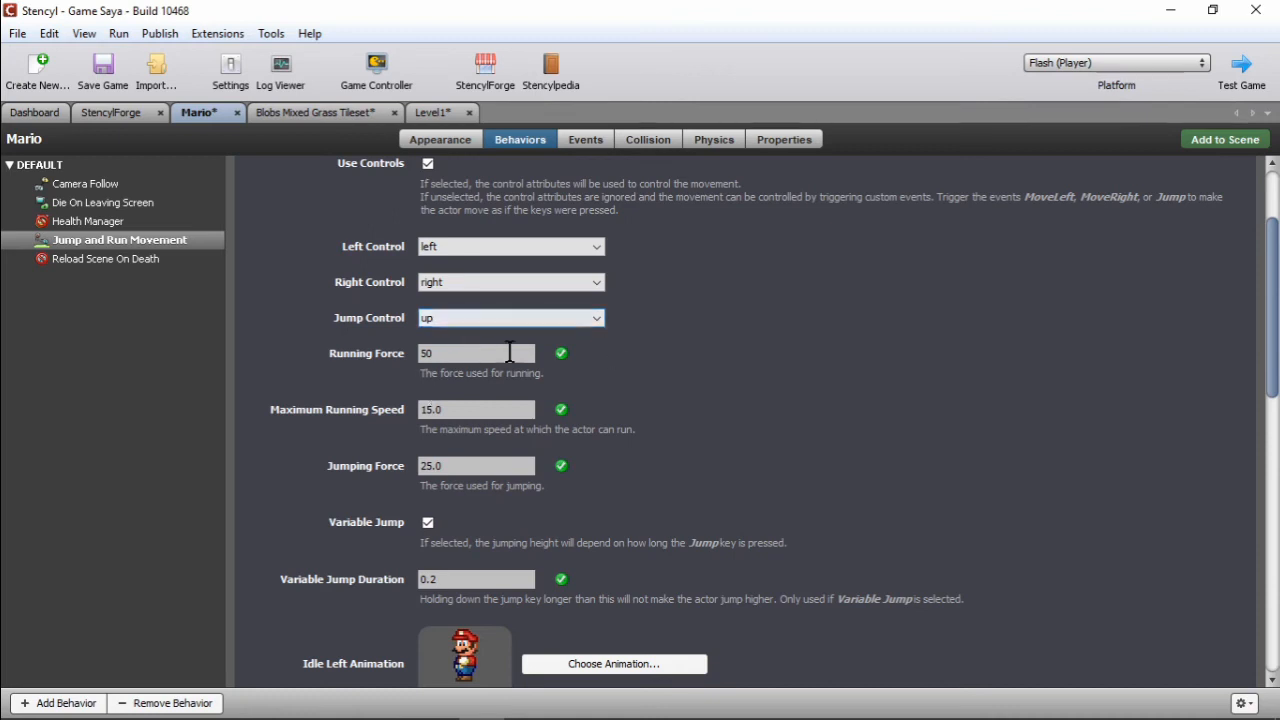
pyautogui.scroll(-2, 392, 370)
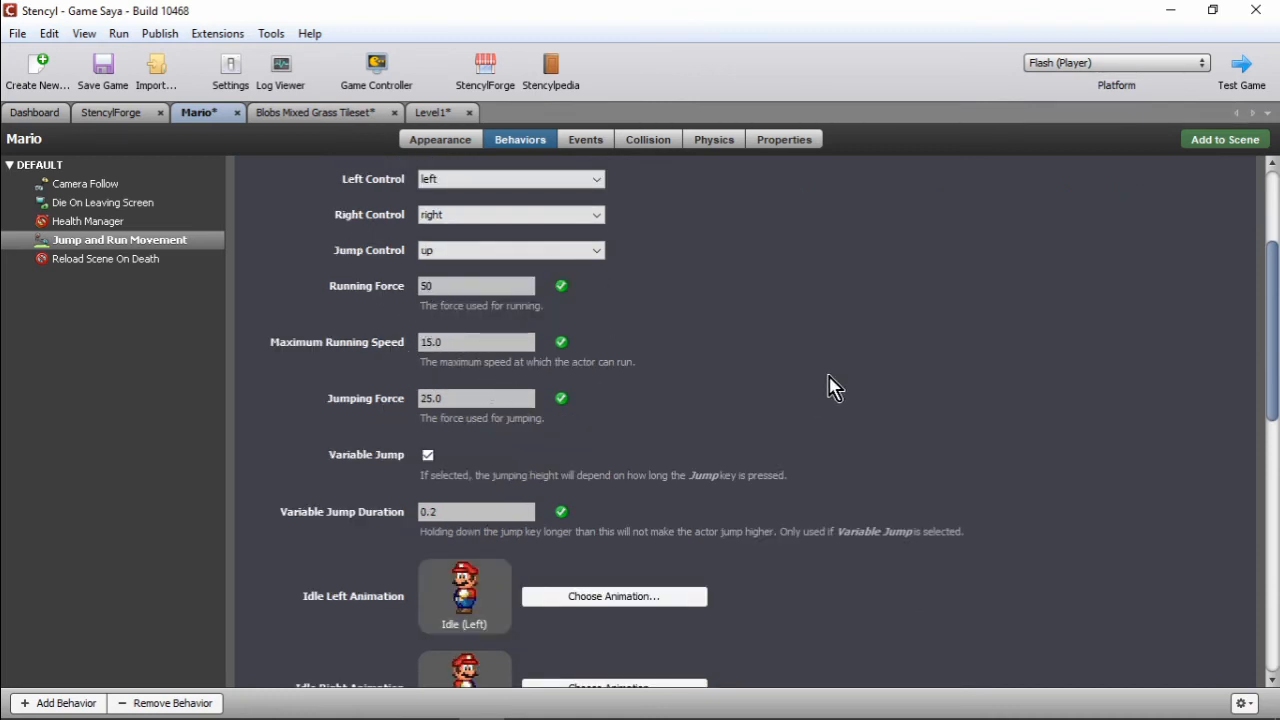
pyautogui.scroll(-2, 831, 389)
pyautogui.scroll(-2, 820, 368)
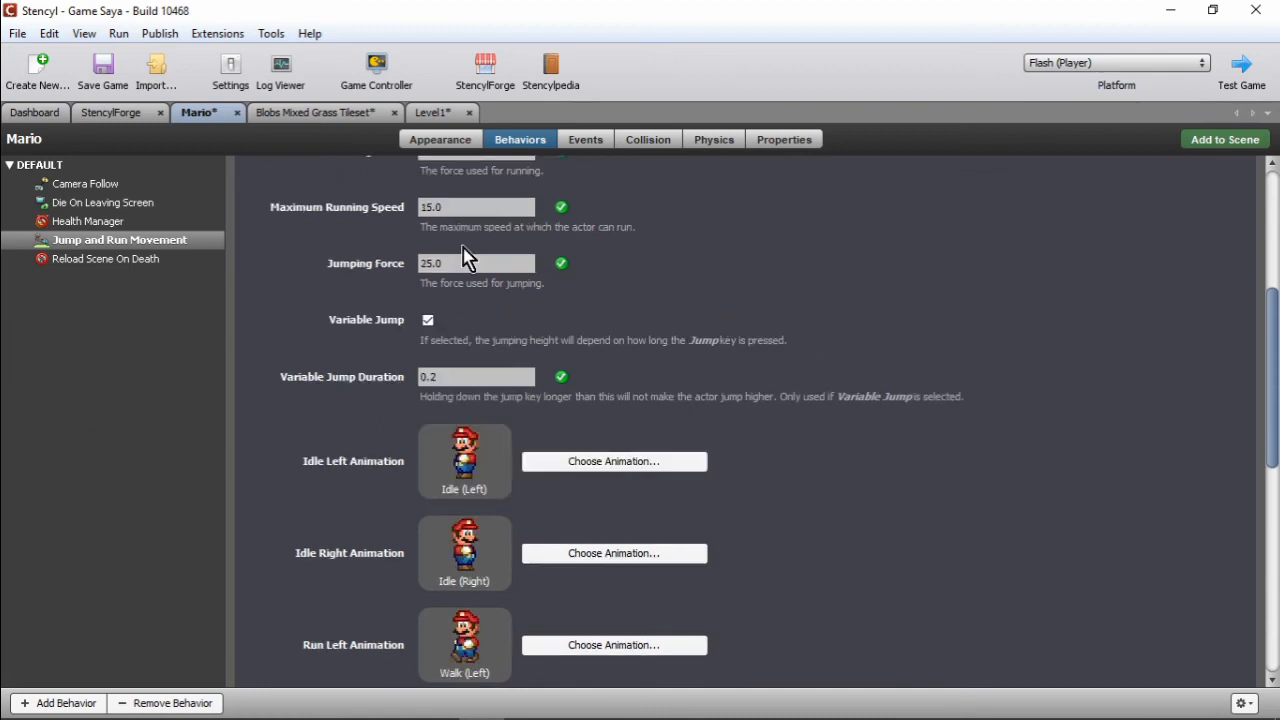
pyautogui.scroll(-2, 520, 372)
pyautogui.scroll(-2, 456, 395)
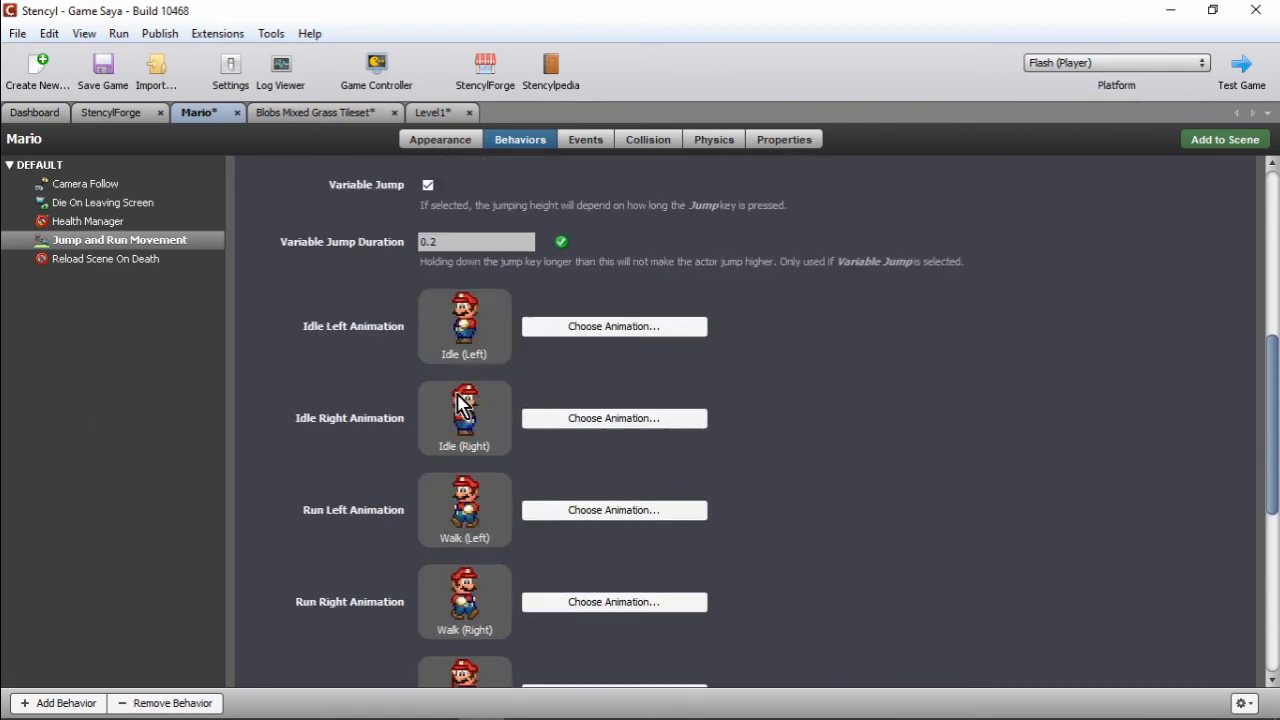
pyautogui.scroll(-2, 390, 378)
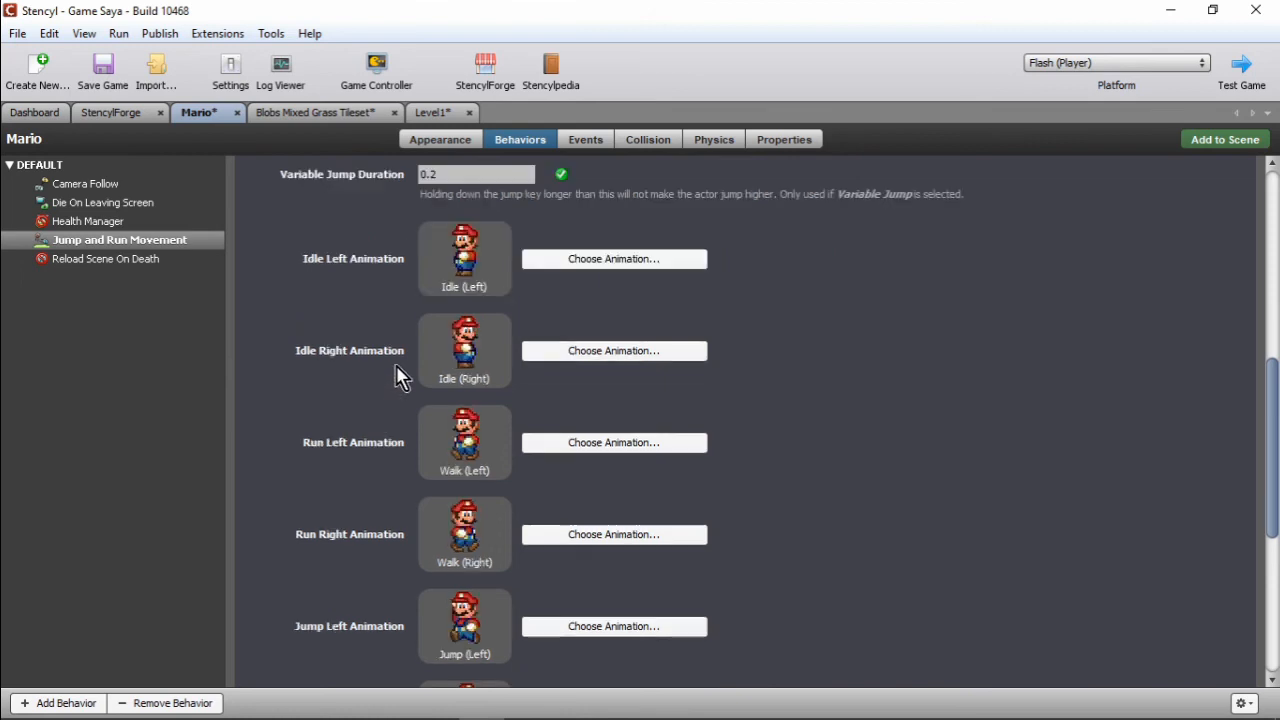
pyautogui.scroll(-2, 435, 468)
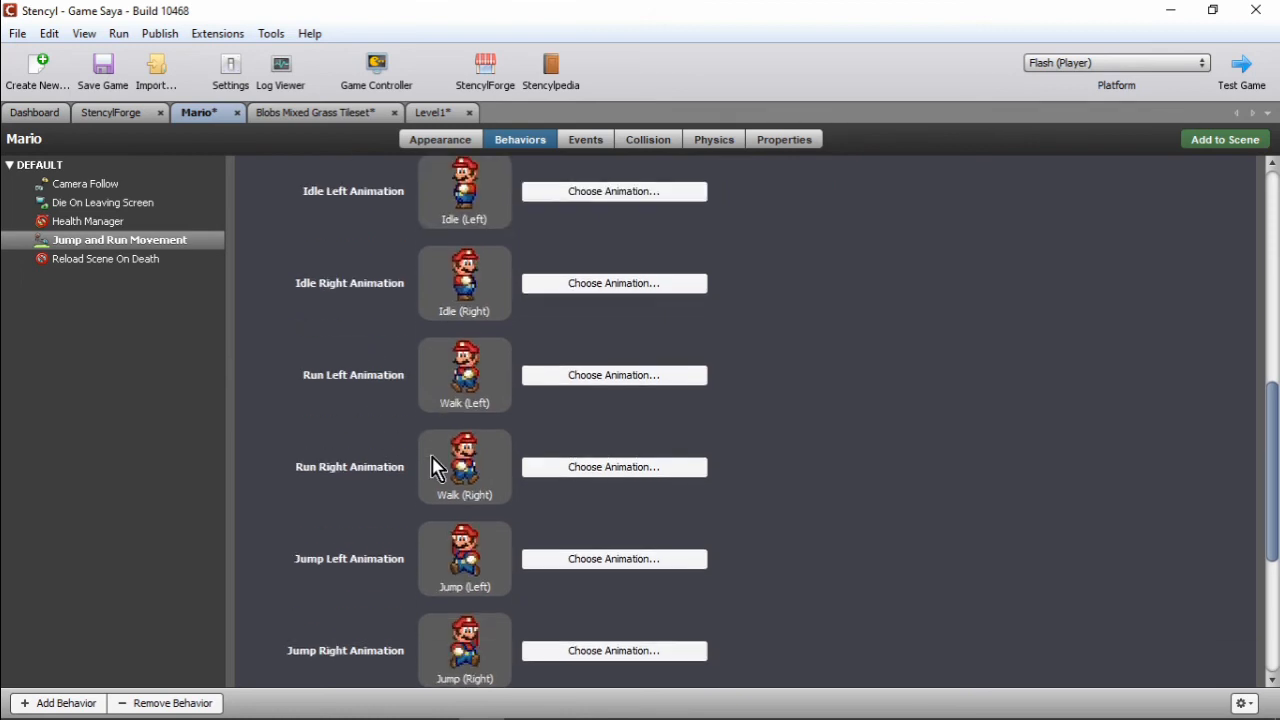
pyautogui.scroll(-4, 437, 468)
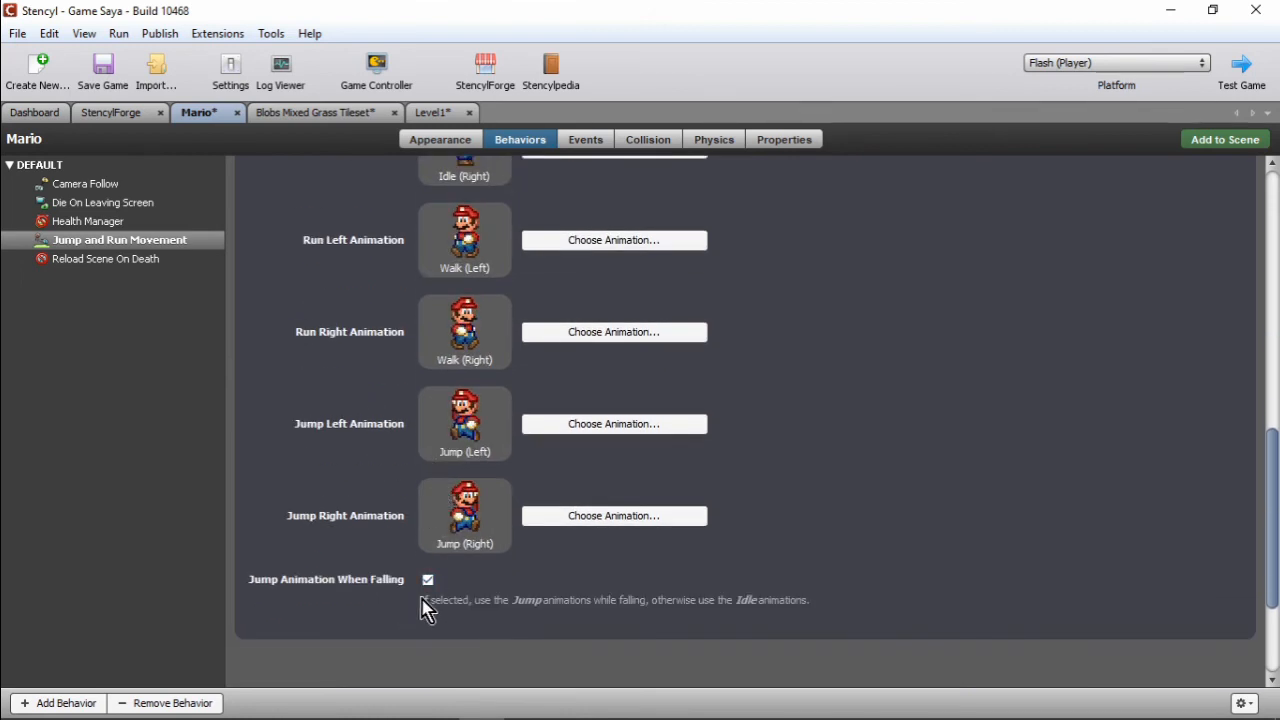
pyautogui.scroll(15, 463, 520)
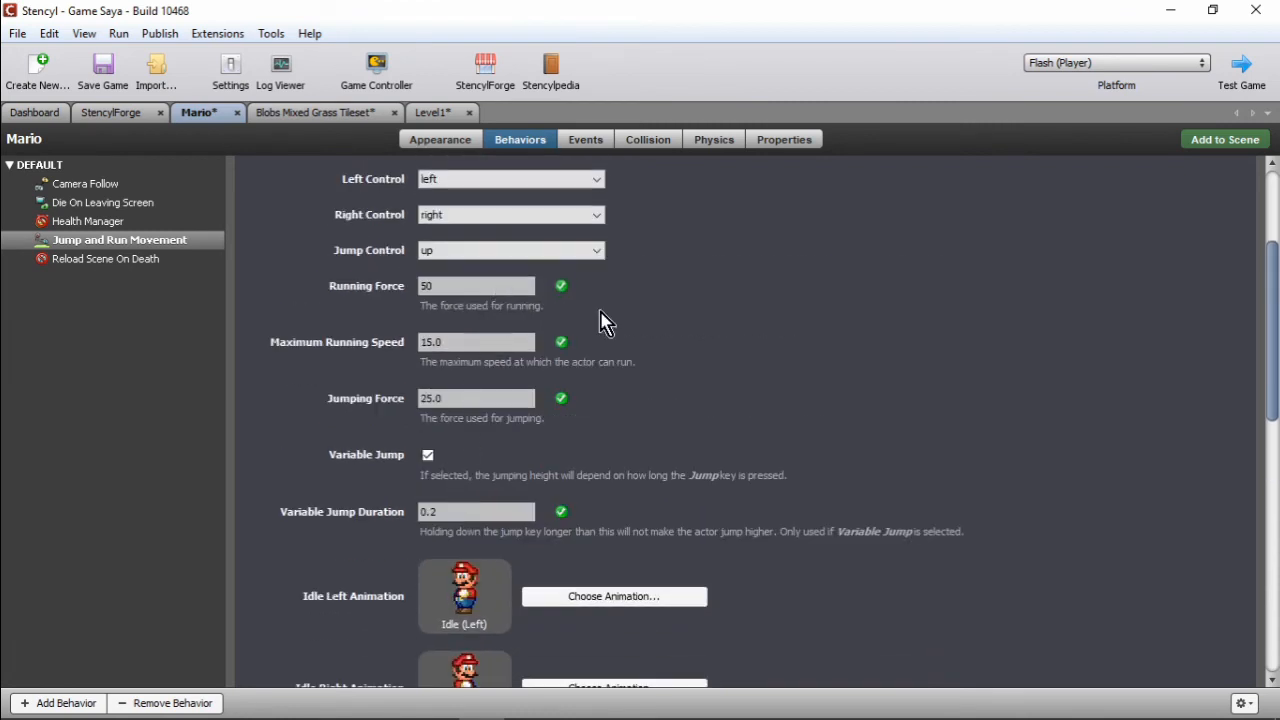
pyautogui.scroll(8, 720, 334)
pyautogui.scroll(-4, 720, 334)
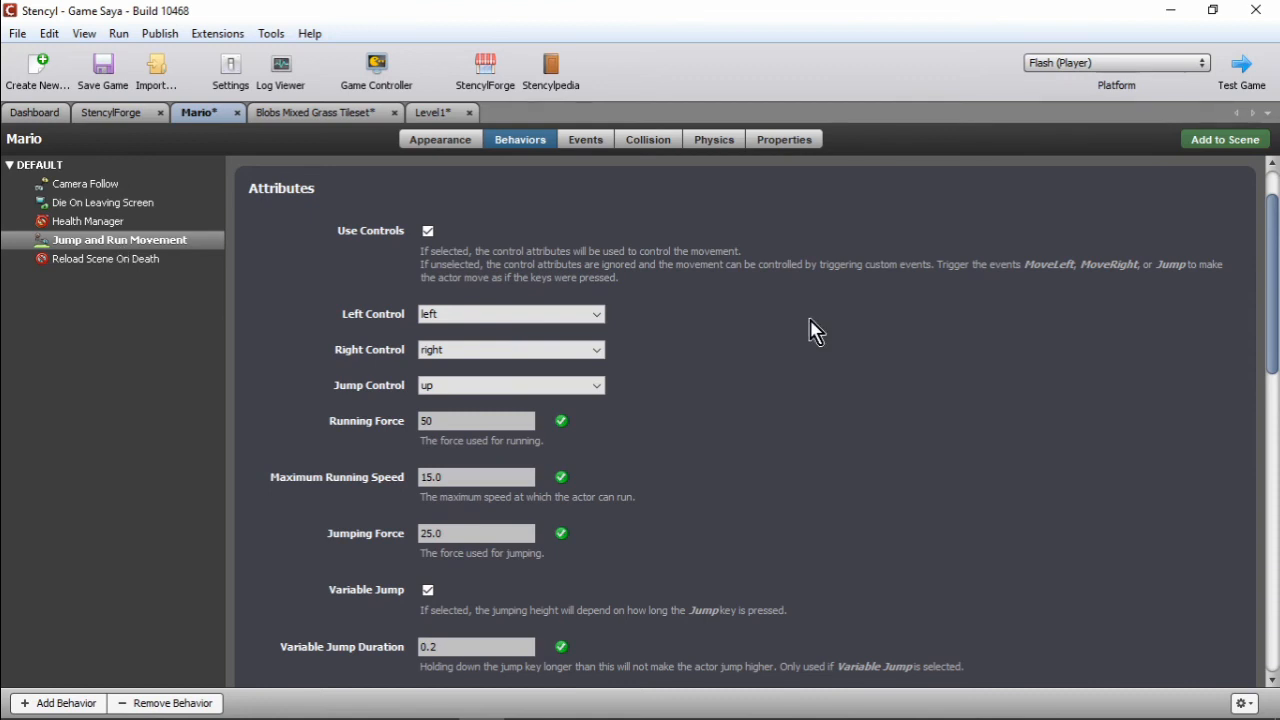
# Step: Edit Die On Leaving Screen so its Leaves Screen event also reloads the scene with a 1-second Crossfade after killing Self
pyautogui.click(96, 203)
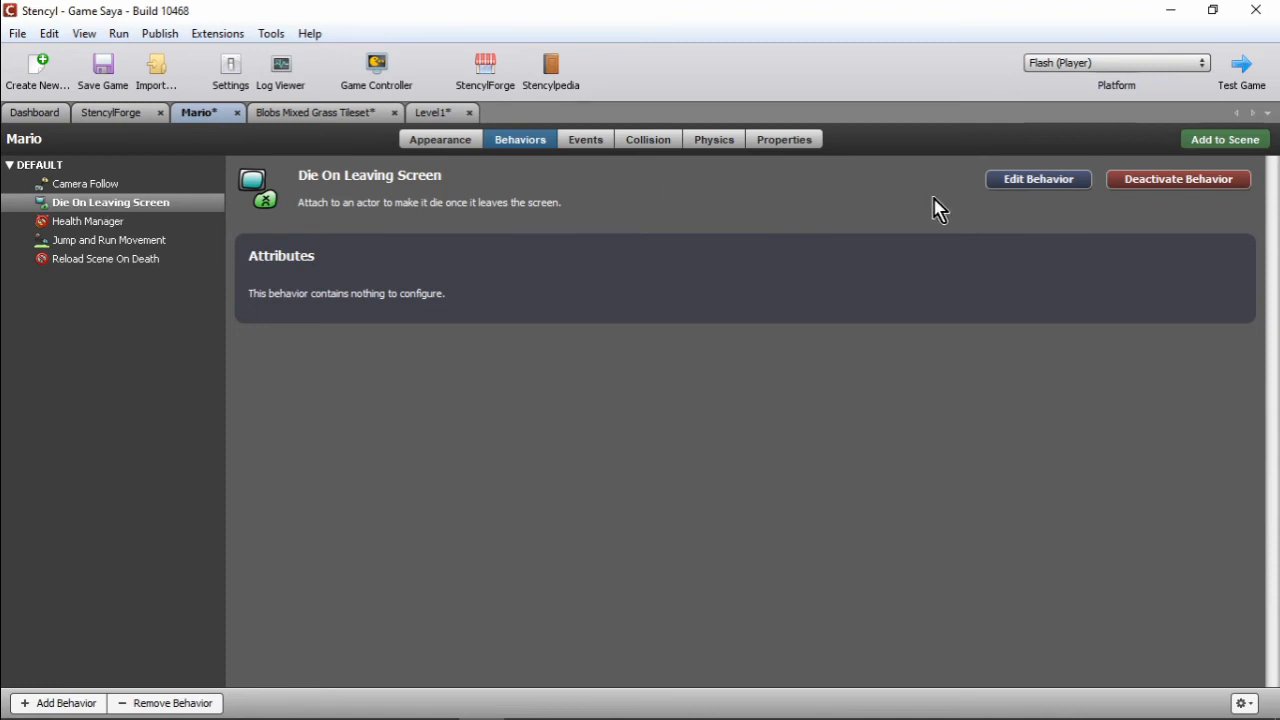
pyautogui.click(1042, 188)
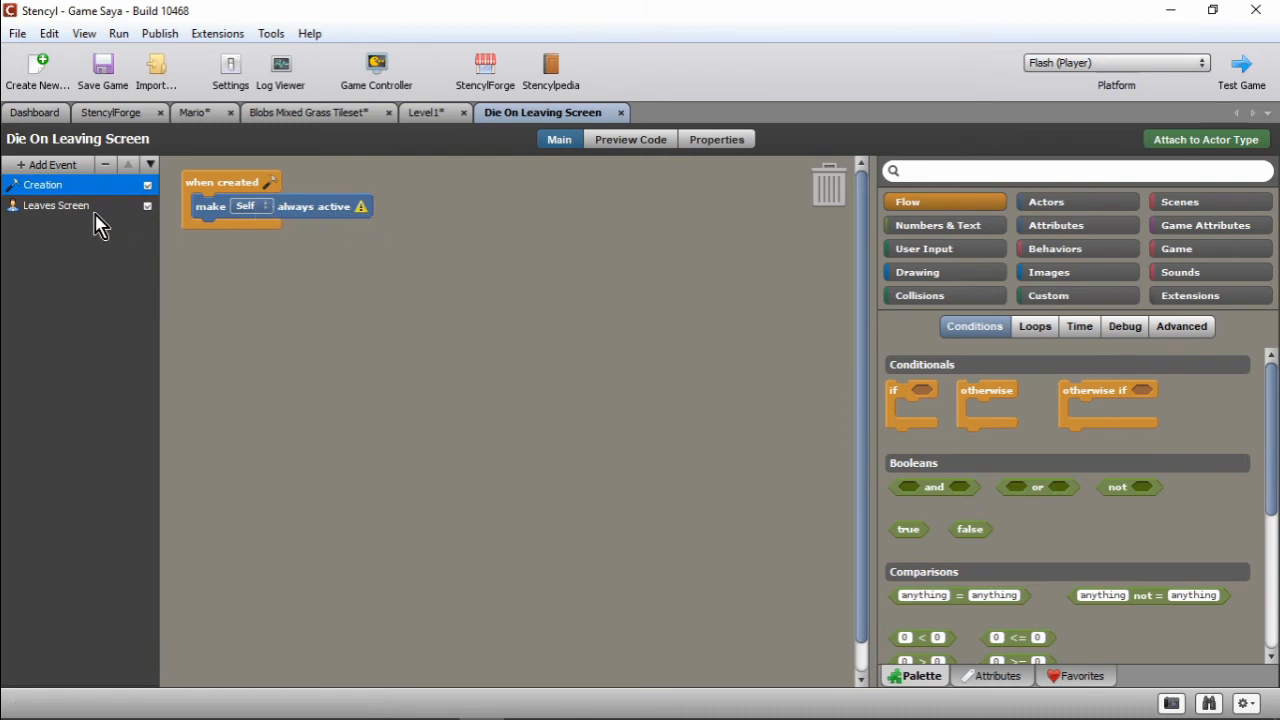
pyautogui.click(64, 210)
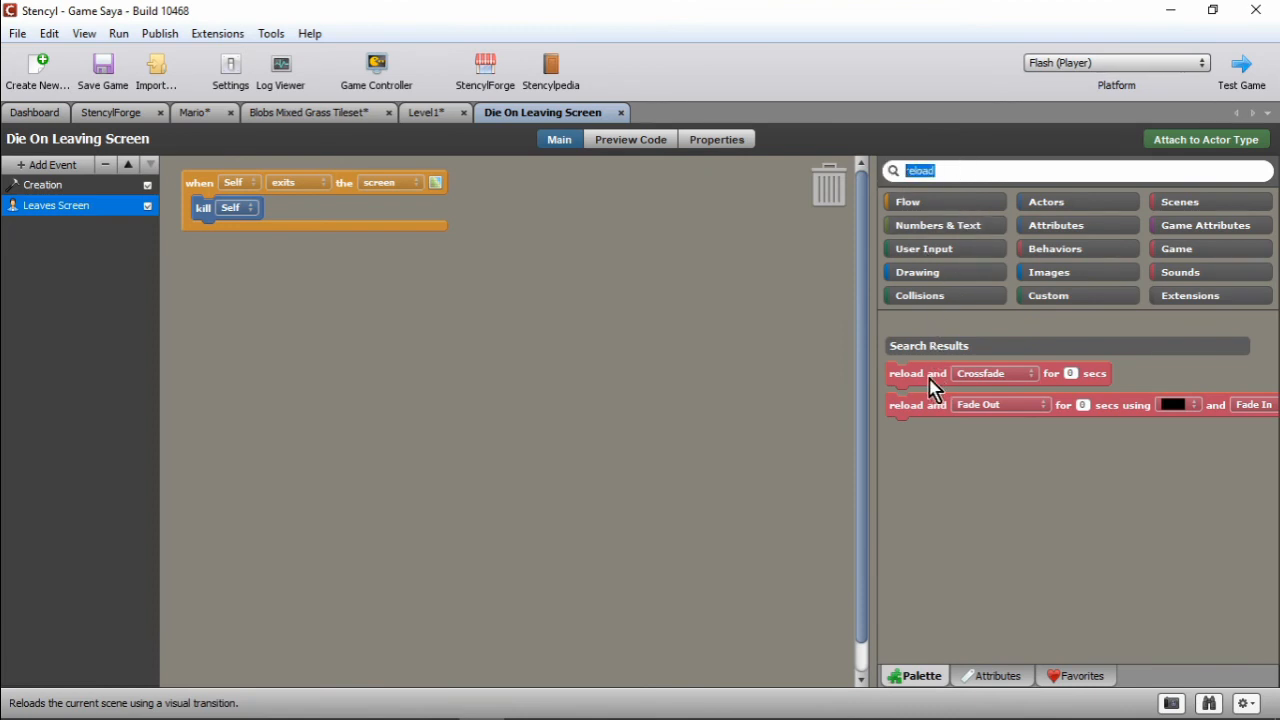
pyautogui.moveTo(918, 380); pyautogui.dragTo(234, 240)
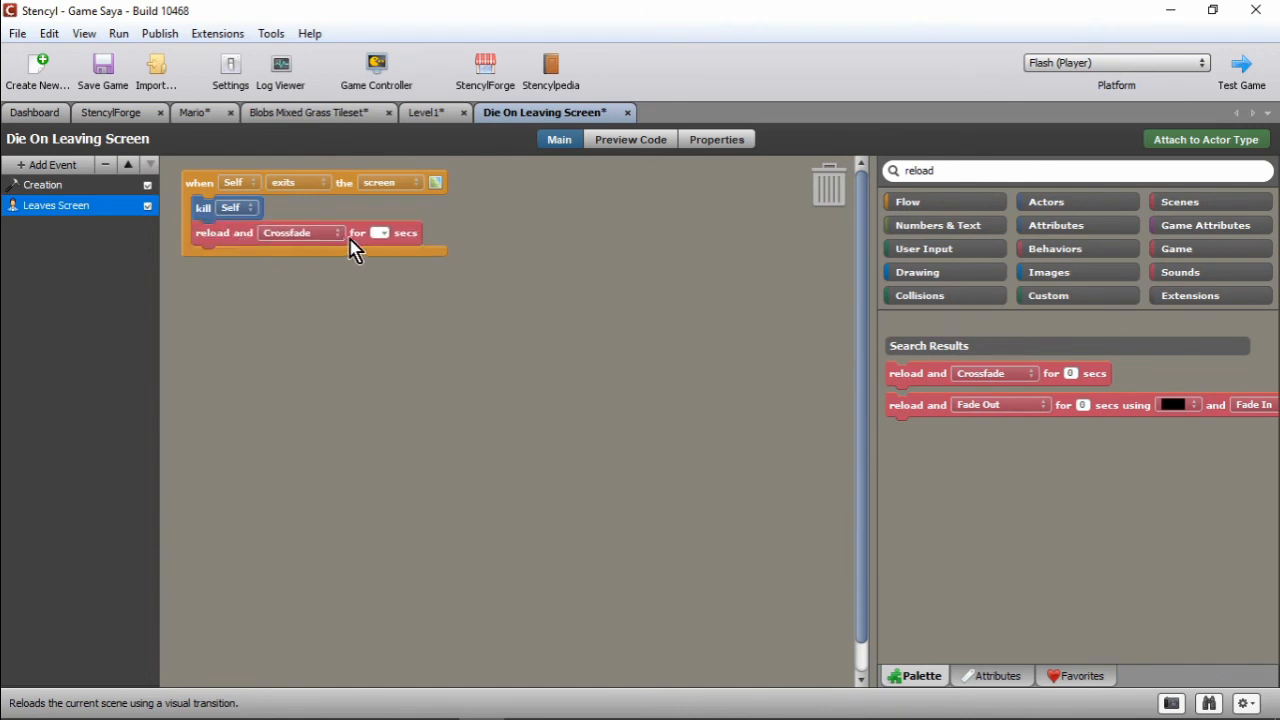
pyautogui.click(386, 236)
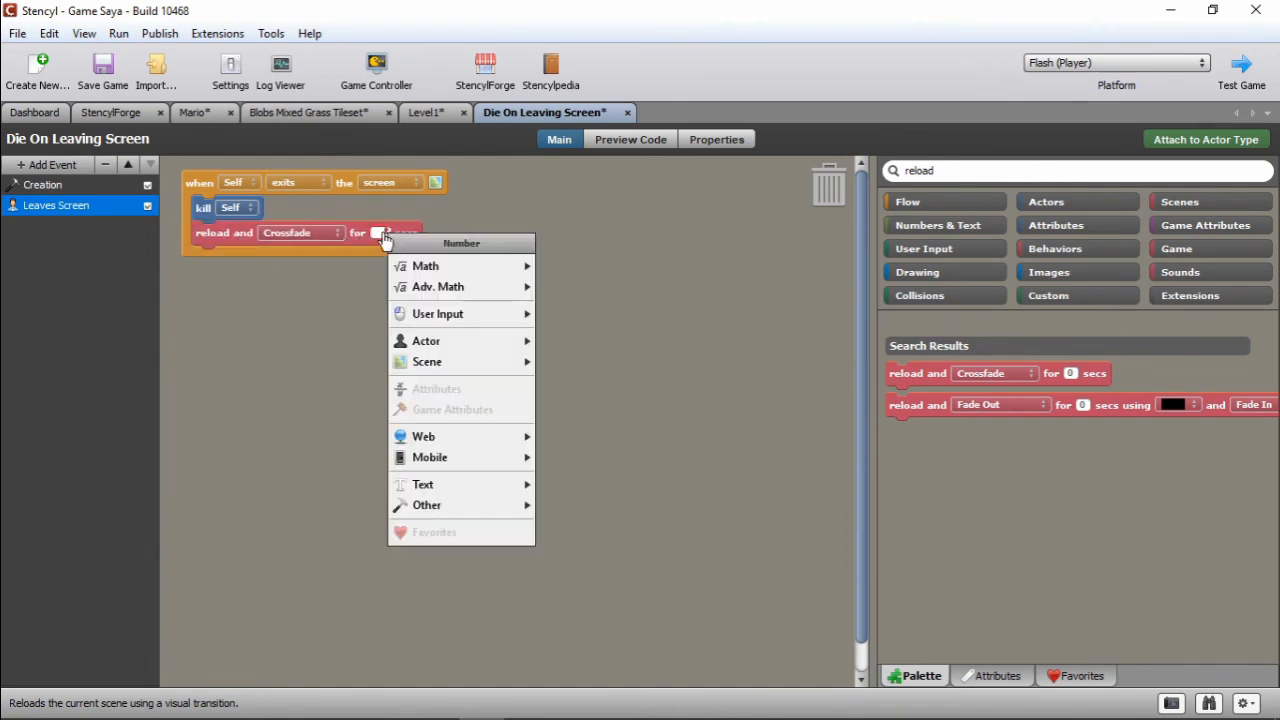
pyautogui.click(380, 233)
pyautogui.write('1')
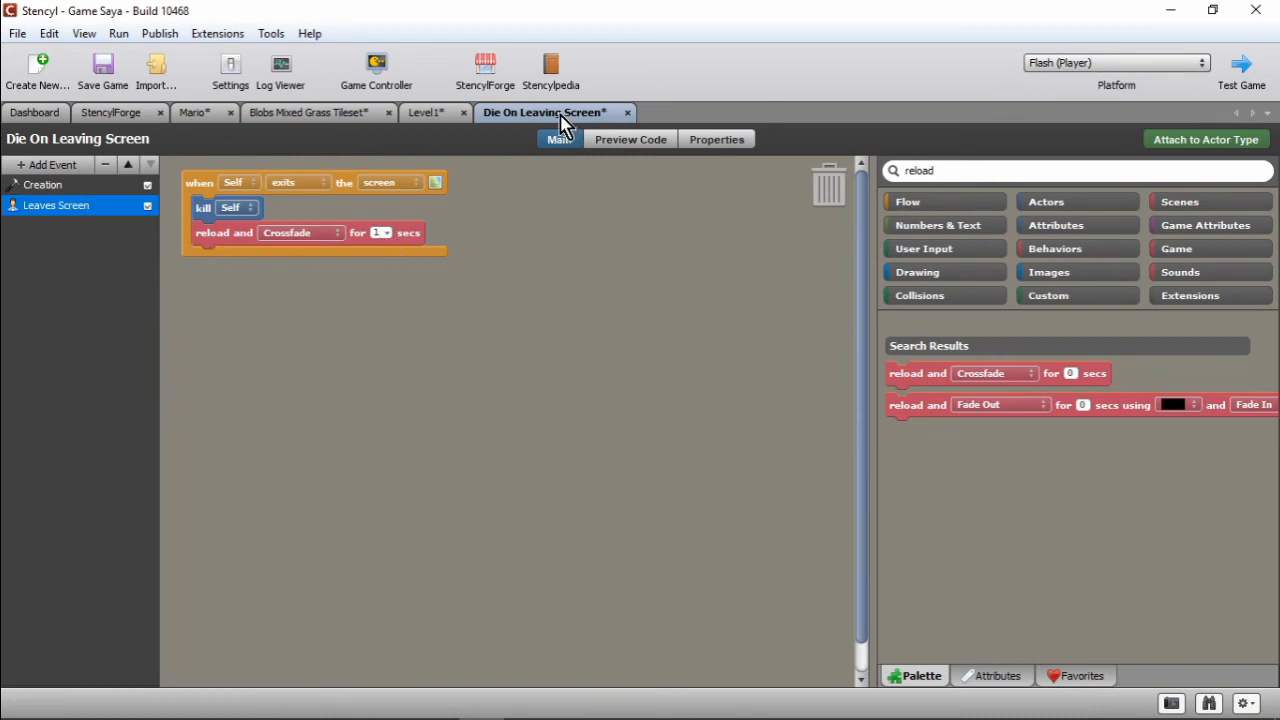
# Step: Attach the edited Die On Leaving Screen behavior to the Mario actor type
pyautogui.click(1226, 145)
pyautogui.click(580, 259)
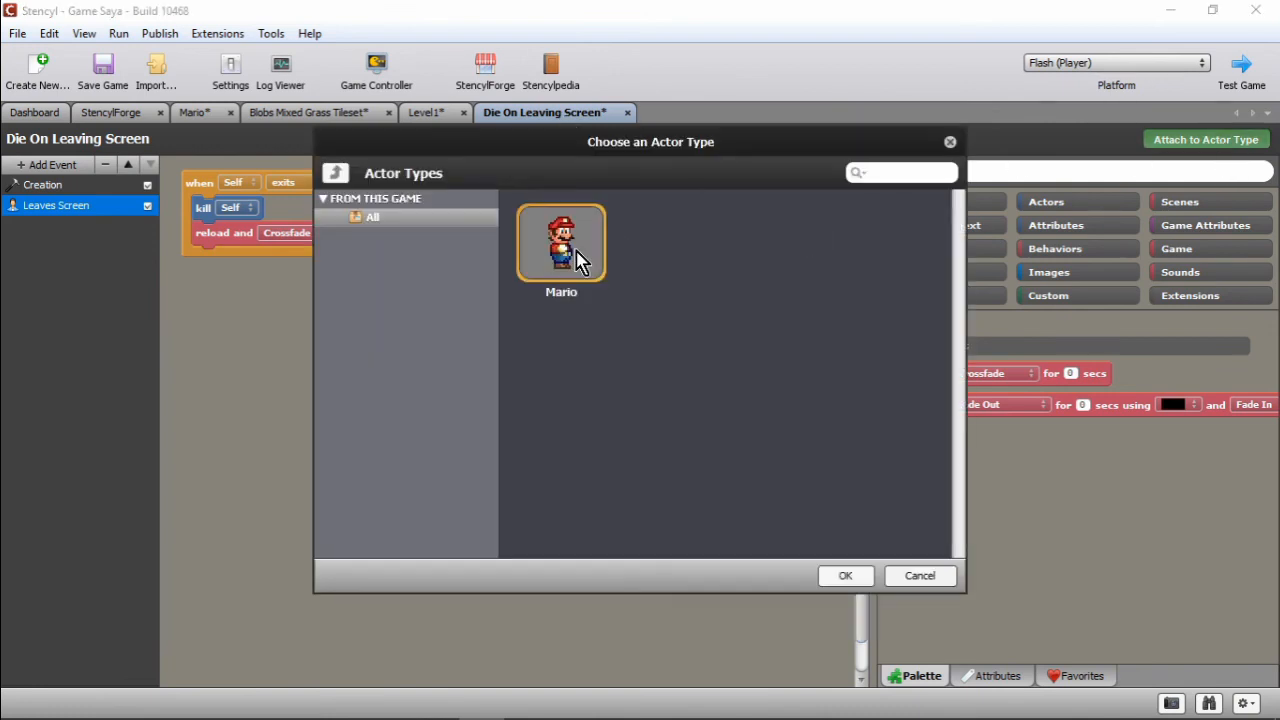
pyautogui.click(845, 577)
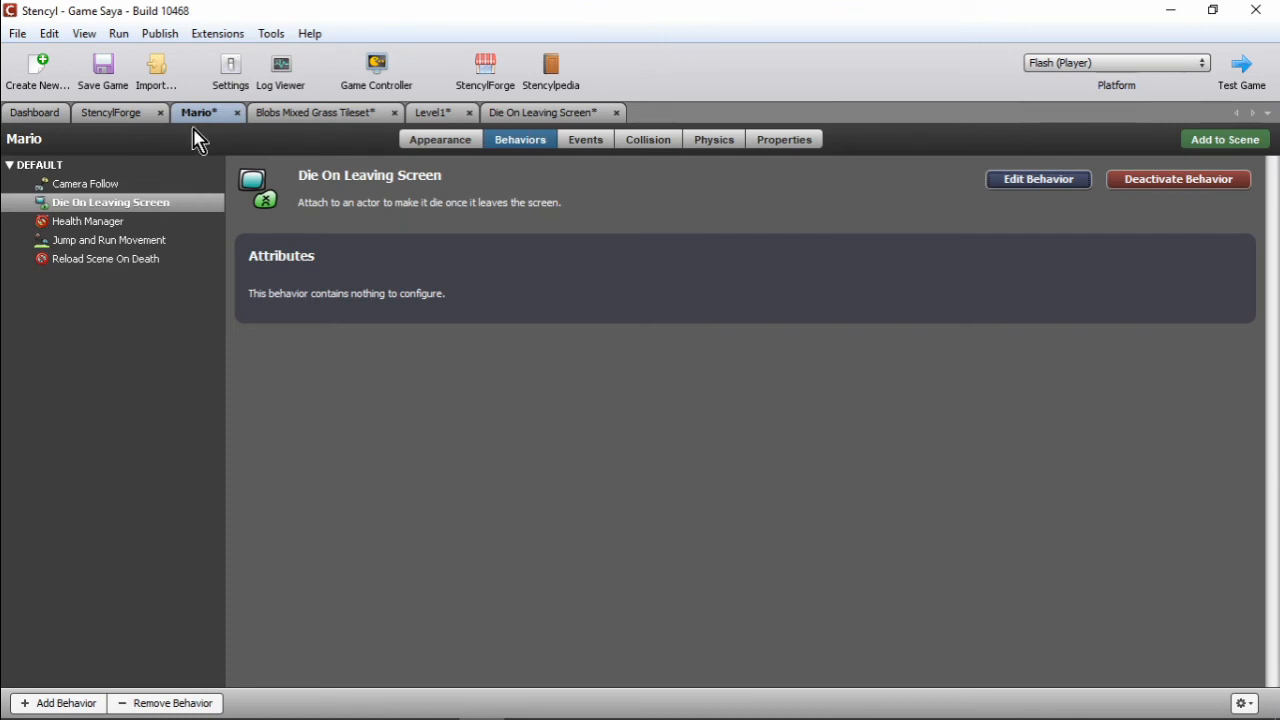
# Step: Recheck Mario's Camera Follow, Die On Leaving Screen, and Jump and Run Movement behavior settings
pyautogui.click(96, 186)
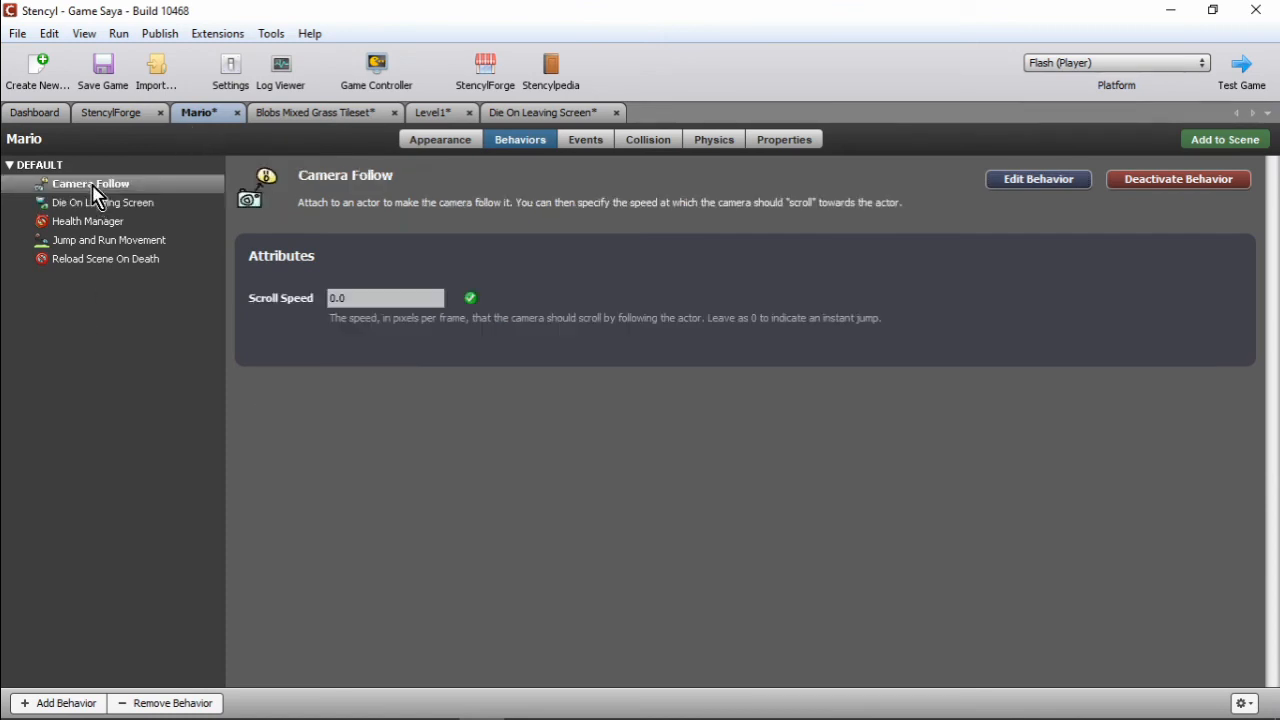
pyautogui.click(98, 205)
pyautogui.click(97, 242)
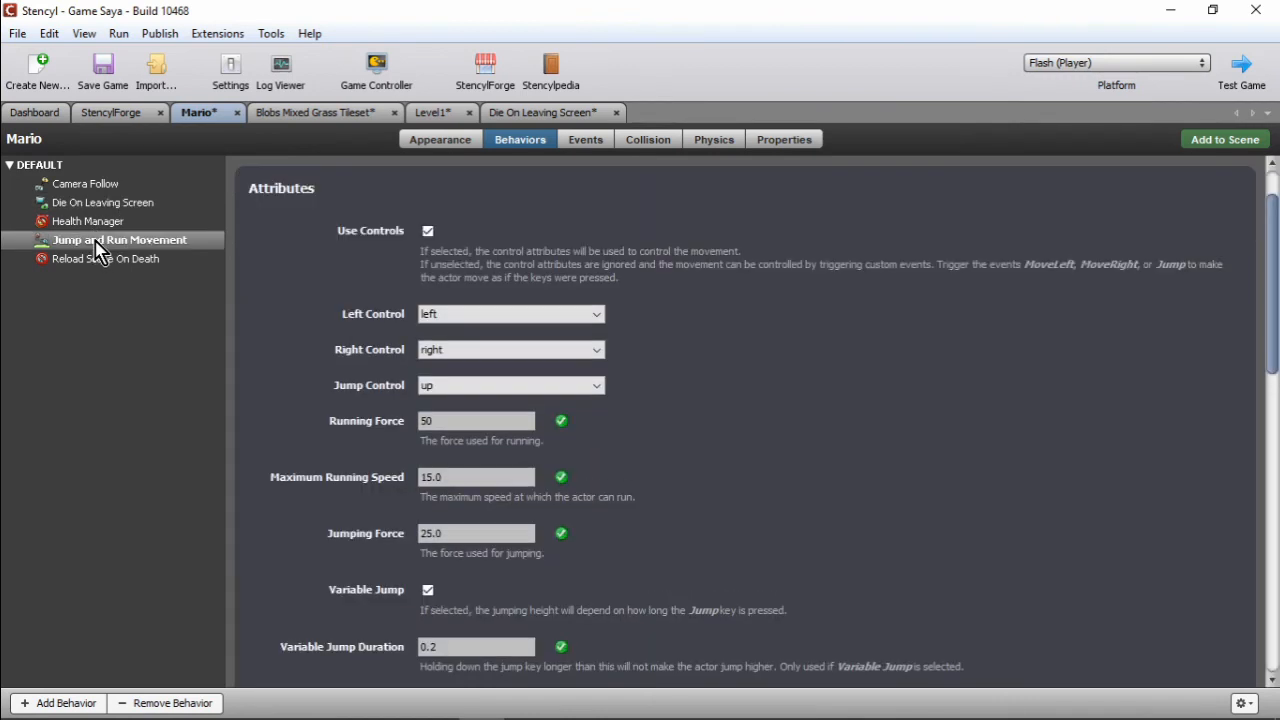
pyautogui.click(90, 184)
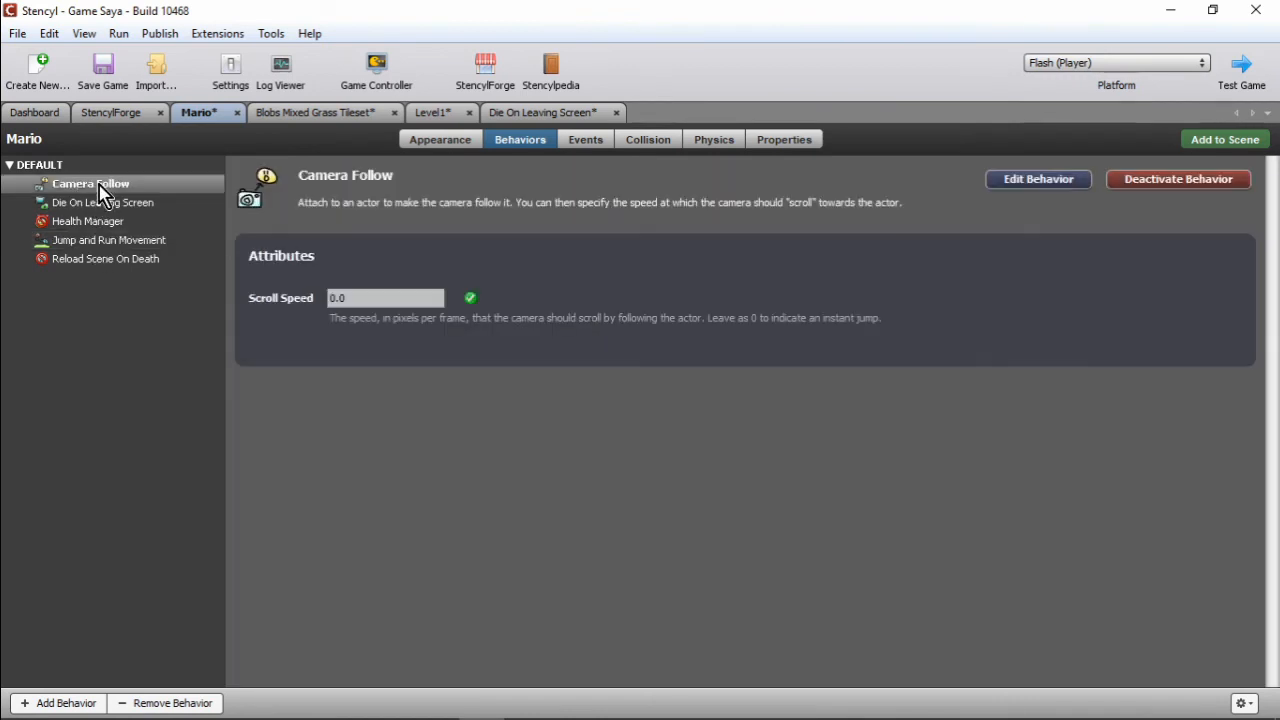
pyautogui.click(108, 205)
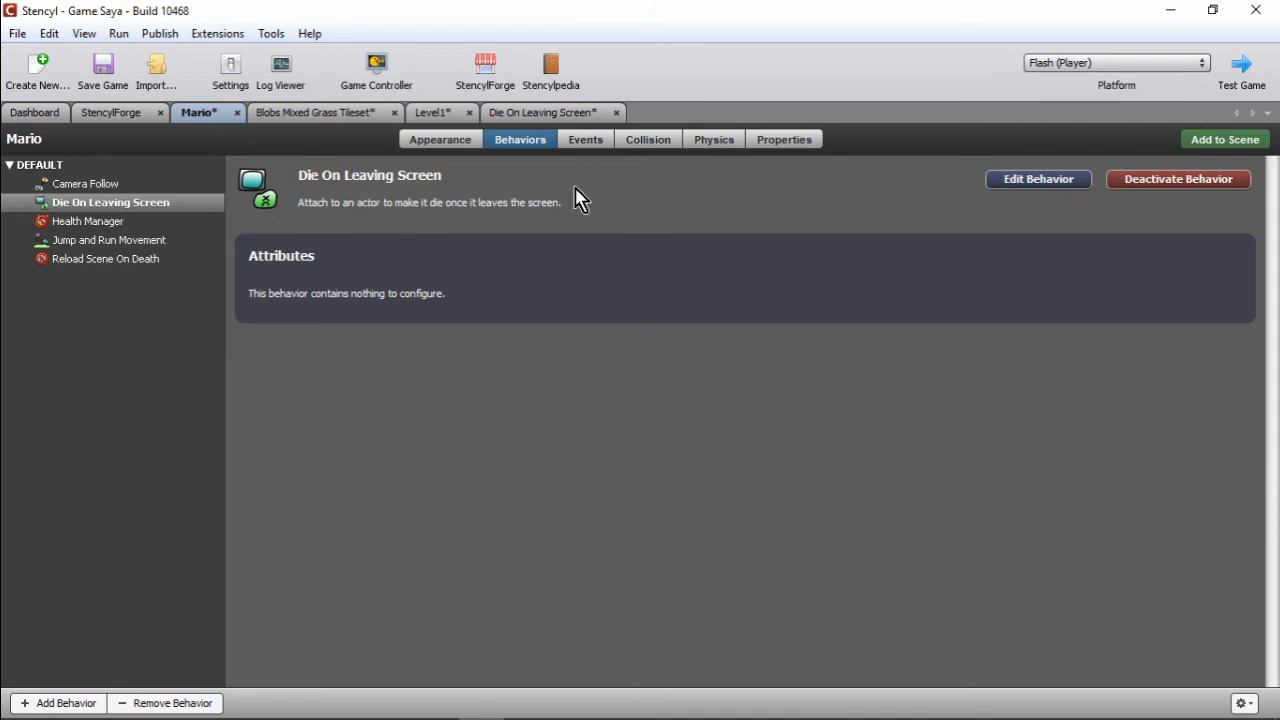
pyautogui.click(106, 242)
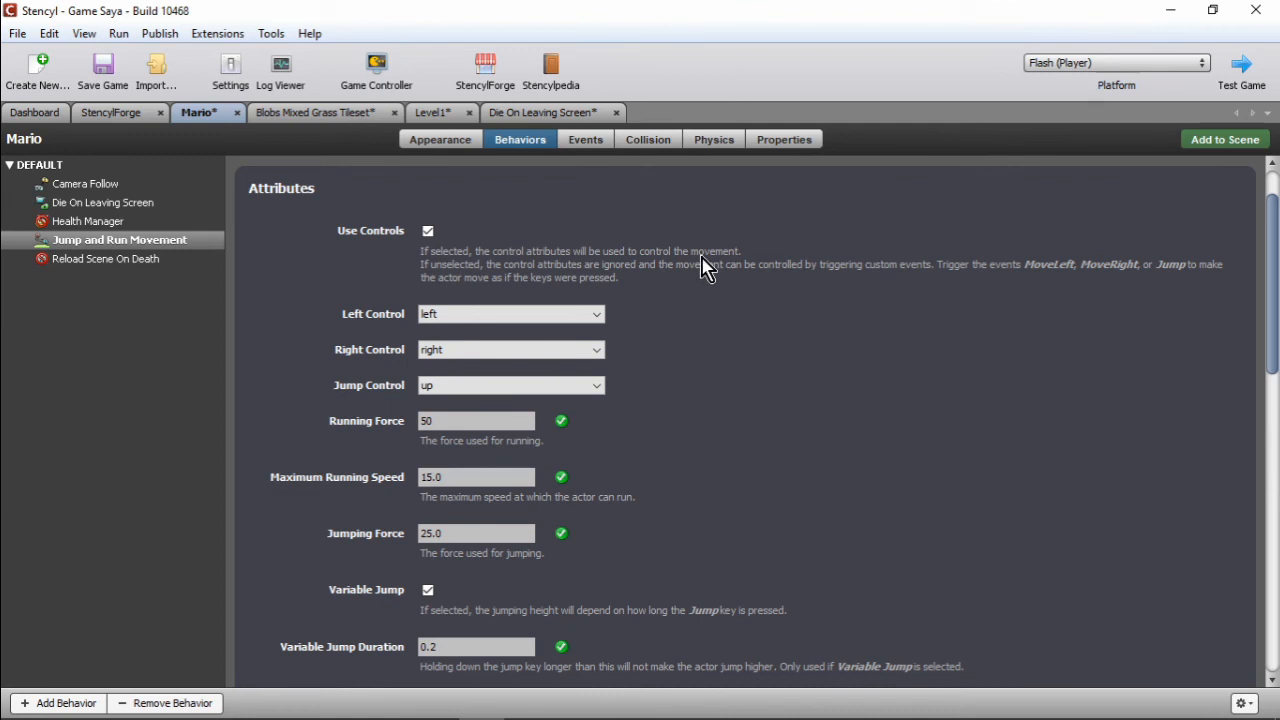
# Step: Place the Mario actor in the Level1 scene, standing on the ground beside the left wall
pyautogui.click(432, 118)
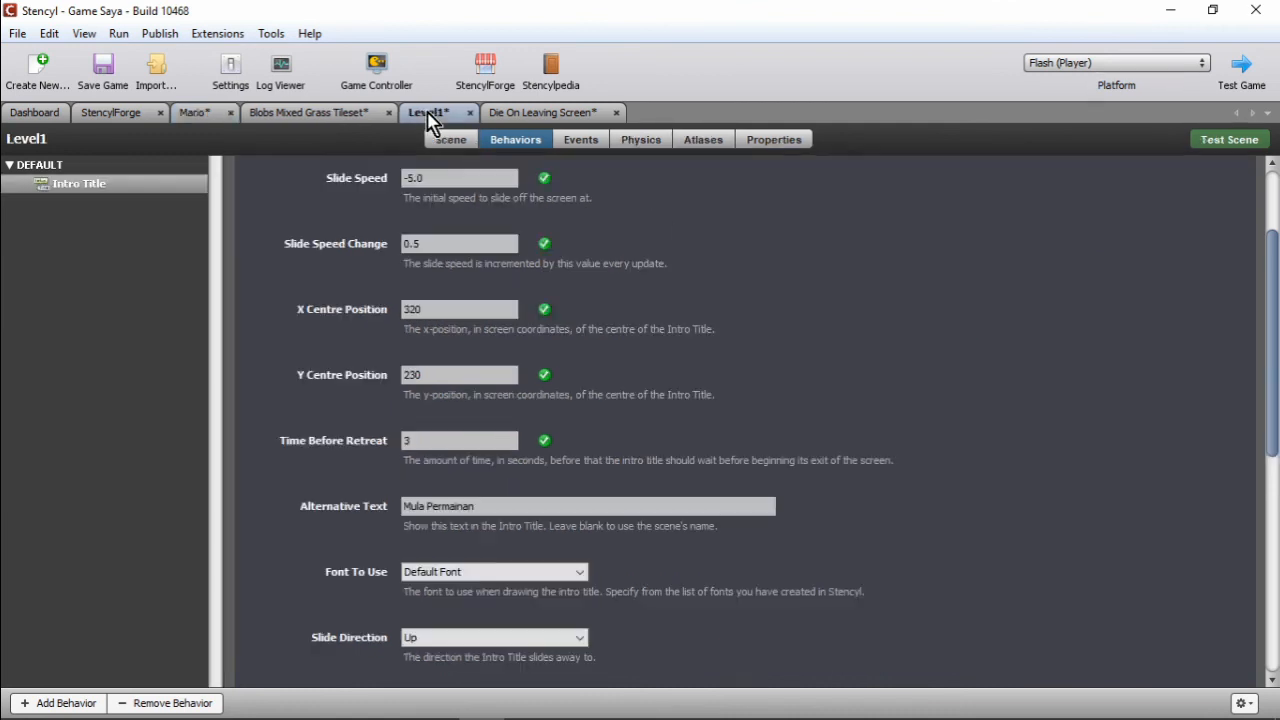
pyautogui.click(442, 141)
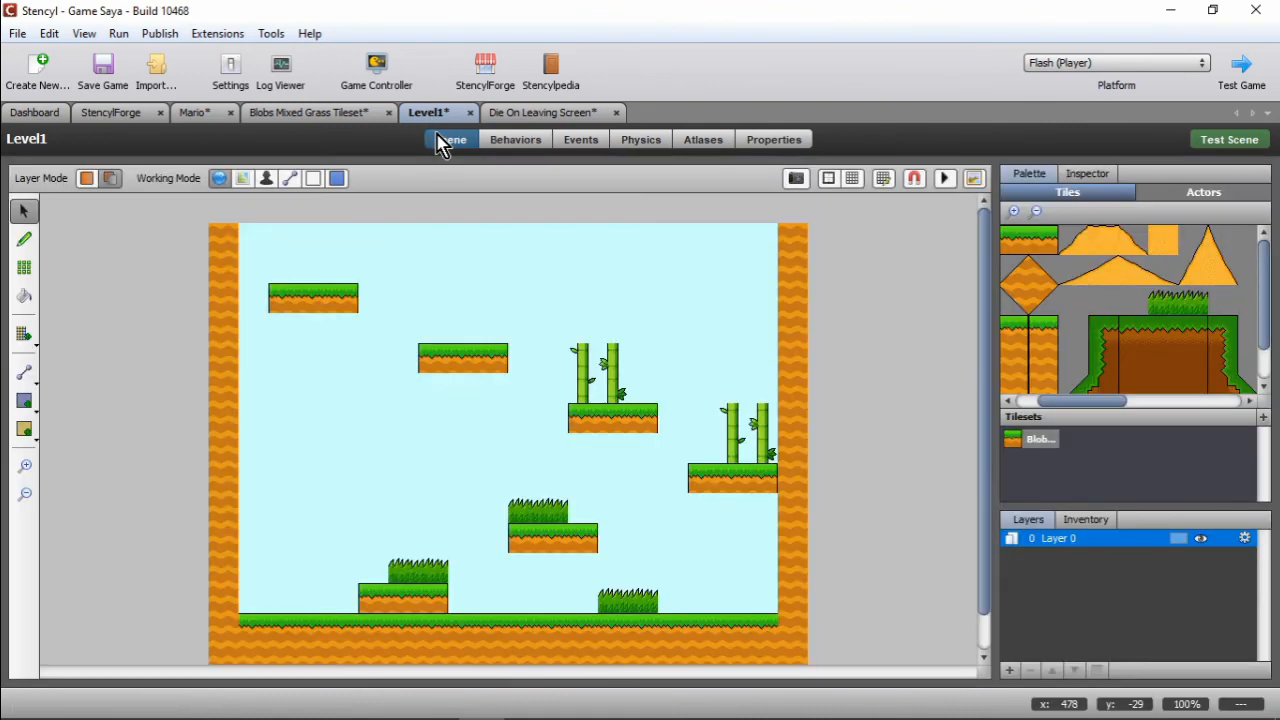
pyautogui.click(1205, 195)
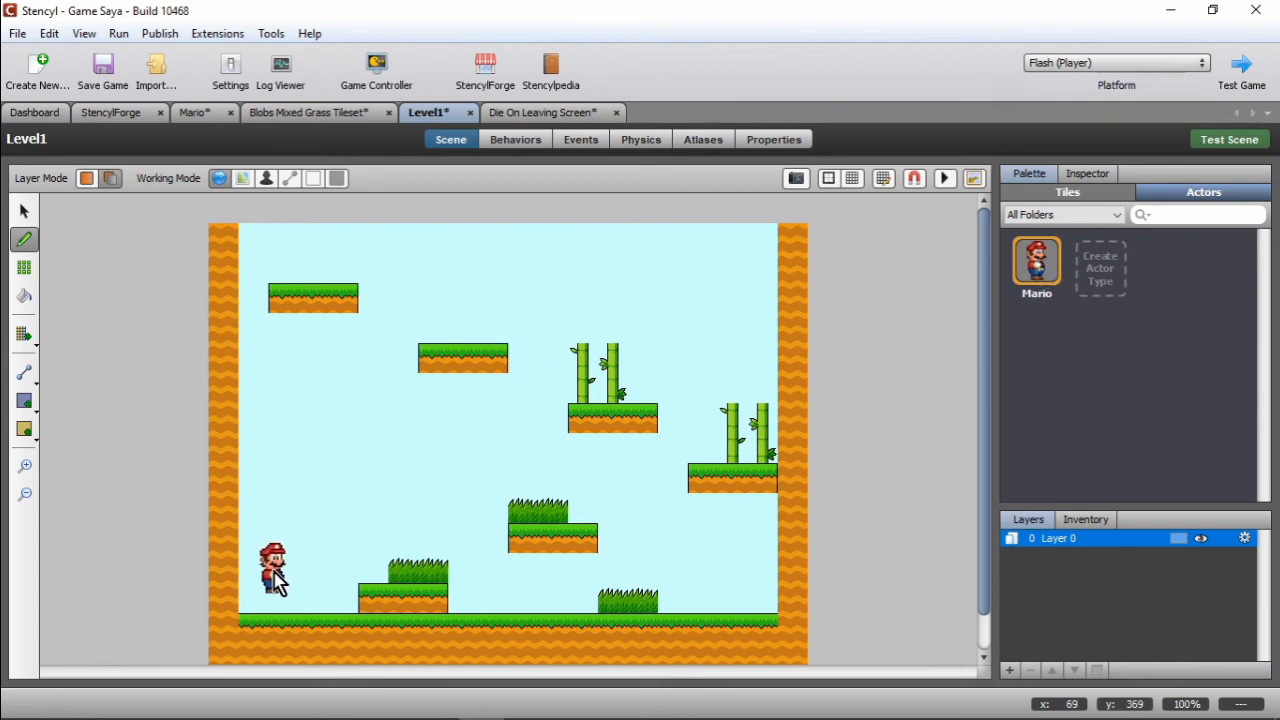
pyautogui.click(274, 588)
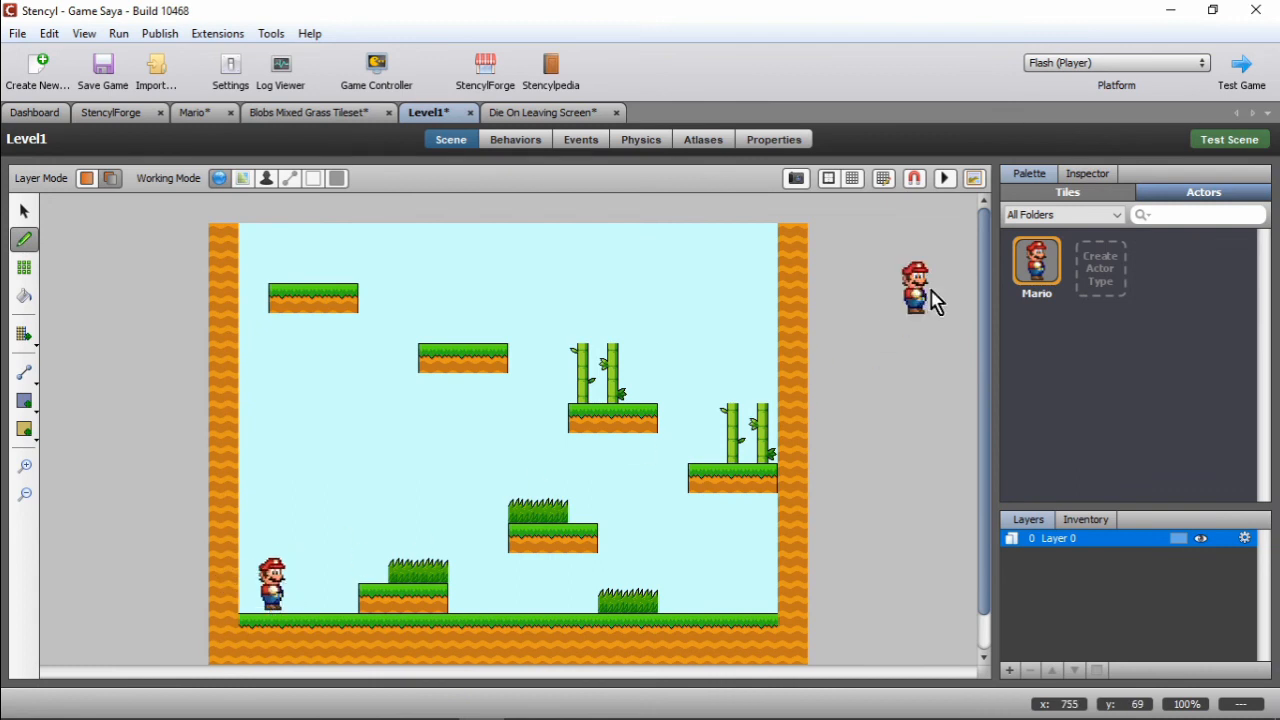
# Step: Use an empty tile to cut a two-tile-wide pit through Level1's ground between the low step and the grass tuft, and reload the scene document
pyautogui.click(1083, 196)
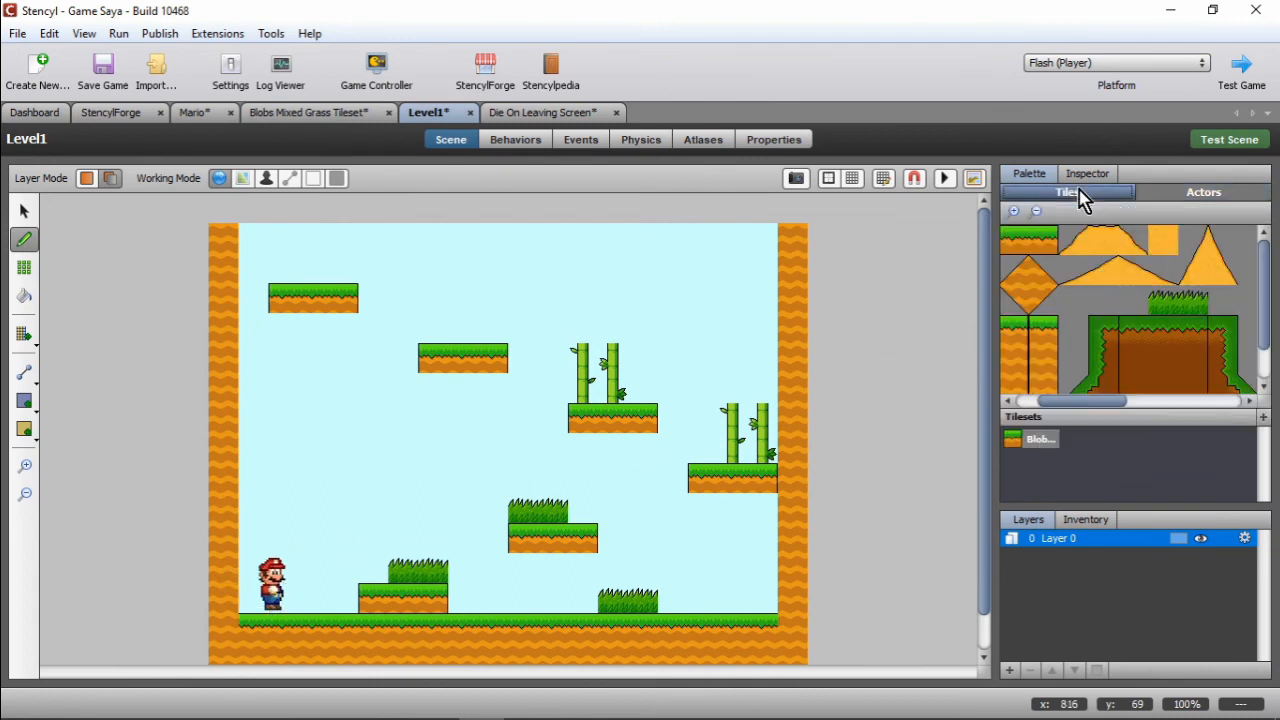
pyautogui.click(1107, 337)
pyautogui.scroll(-1, 1107, 337)
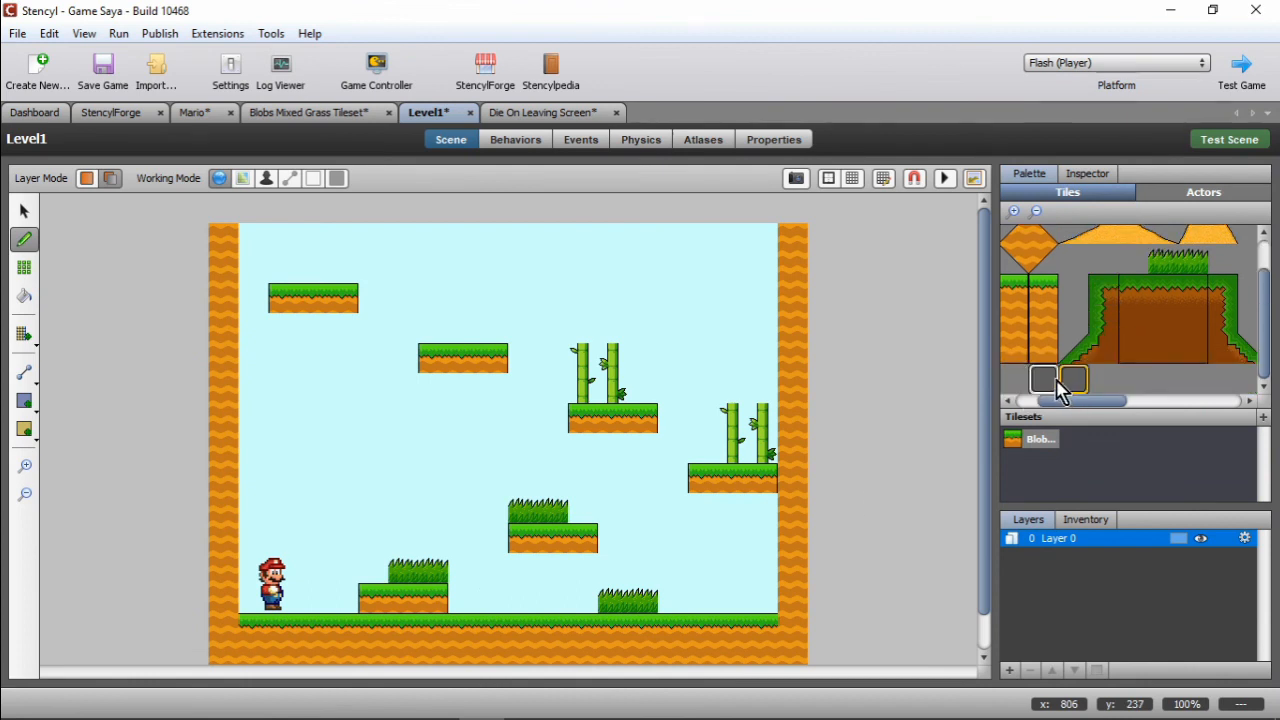
pyautogui.click(1074, 379)
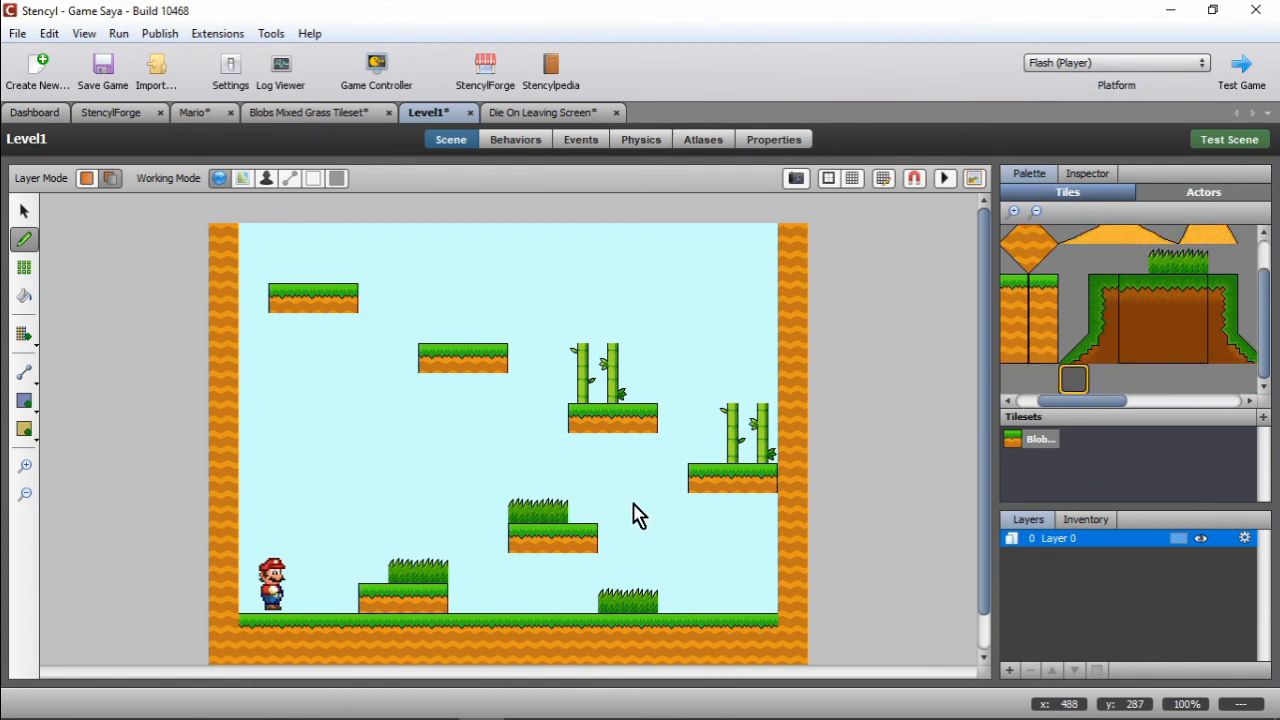
pyautogui.click(515, 622)
pyautogui.click(518, 647)
pyautogui.scroll(-1, 519, 655)
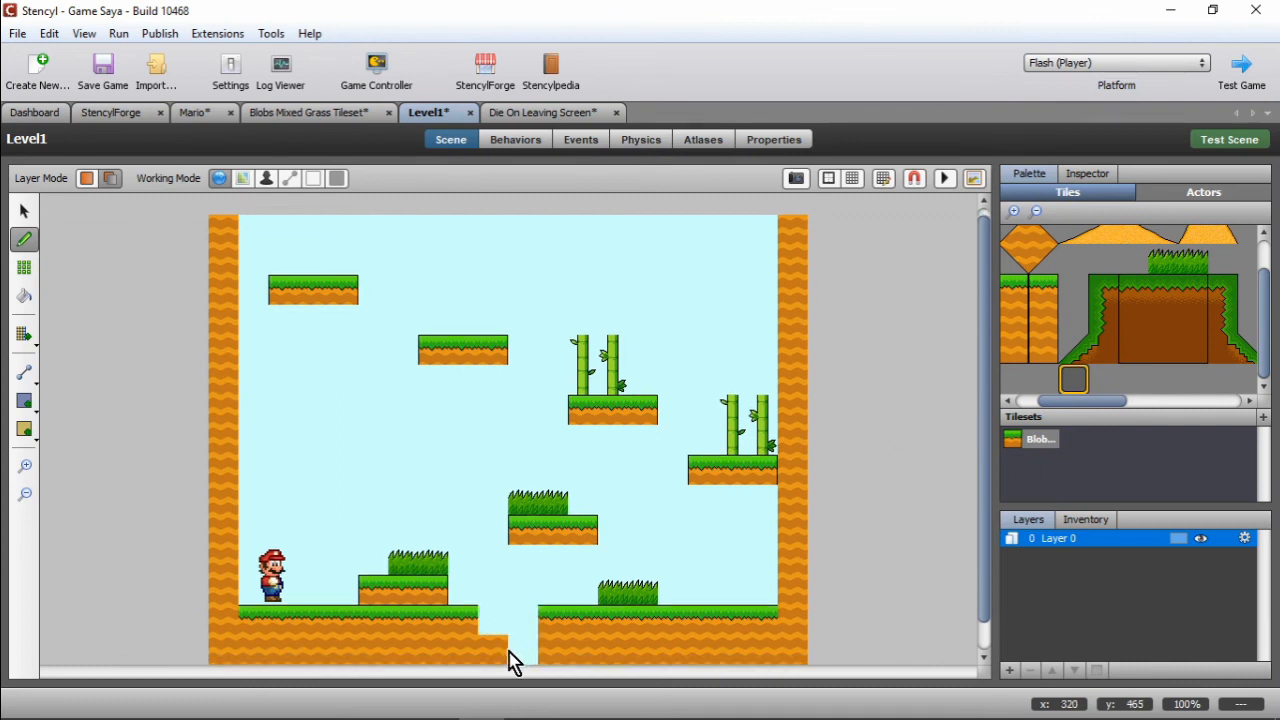
pyautogui.click(493, 660)
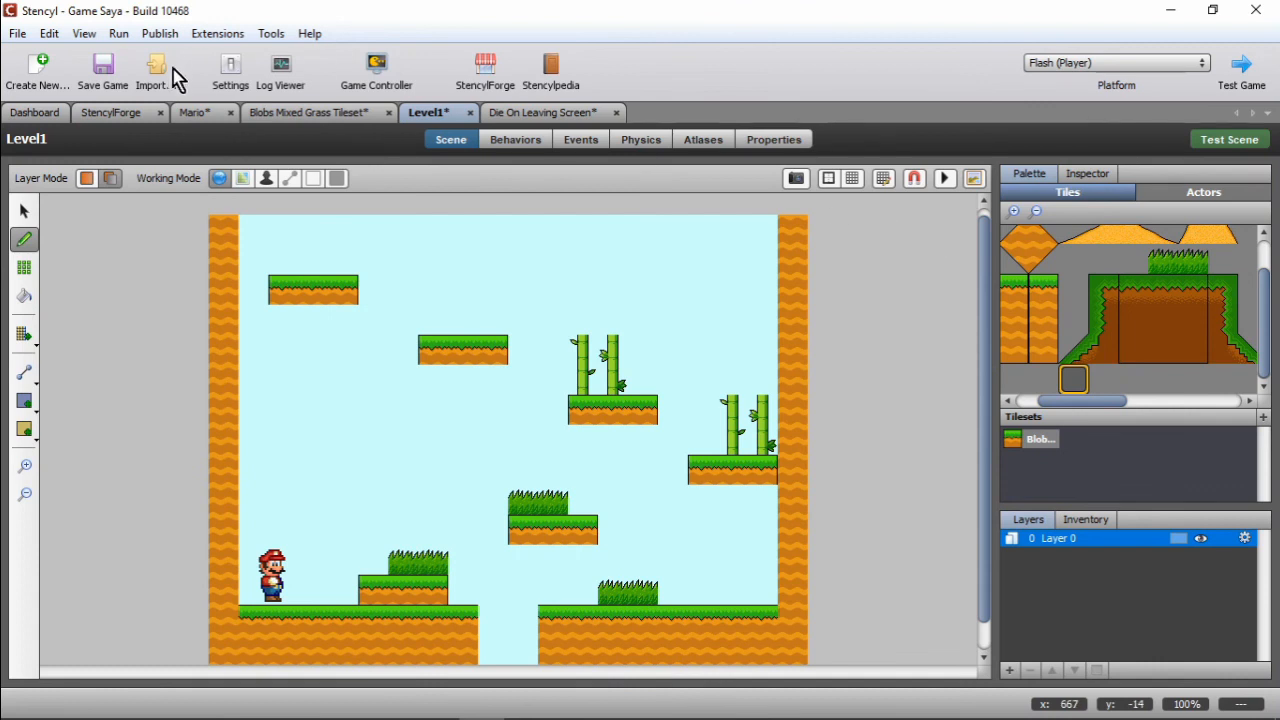
pyautogui.click(17, 33)
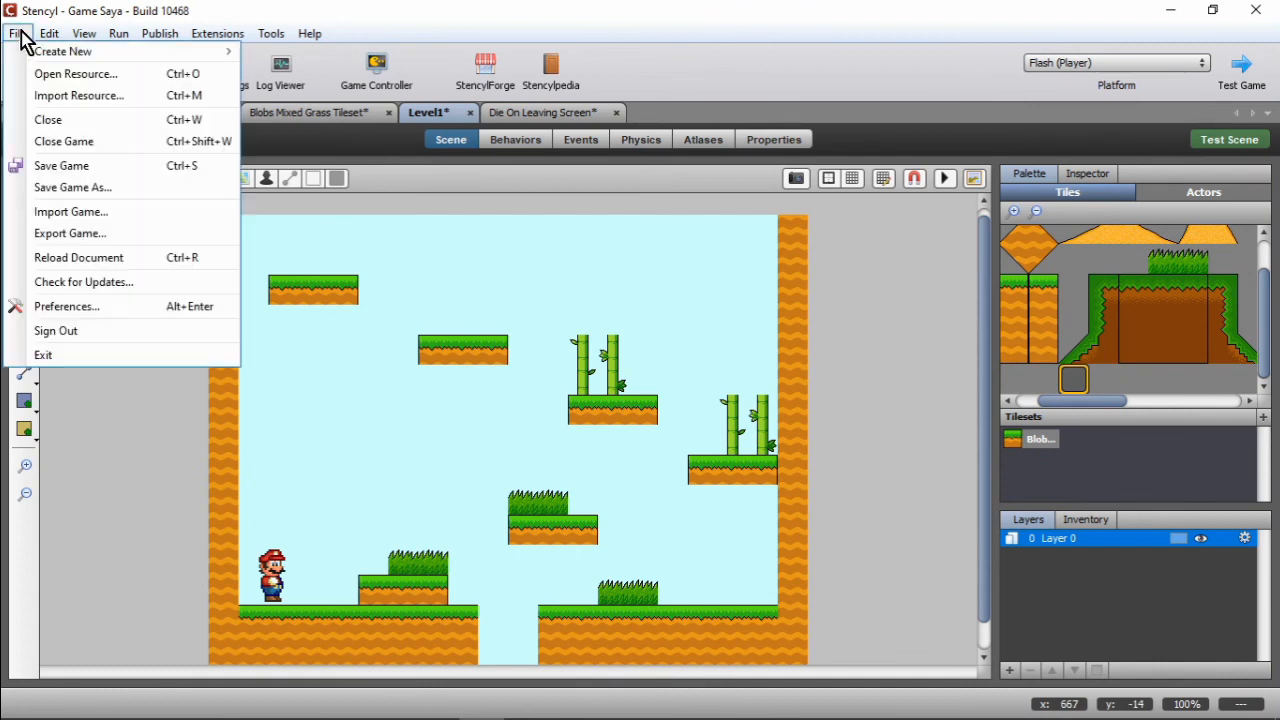
pyautogui.click(117, 259)
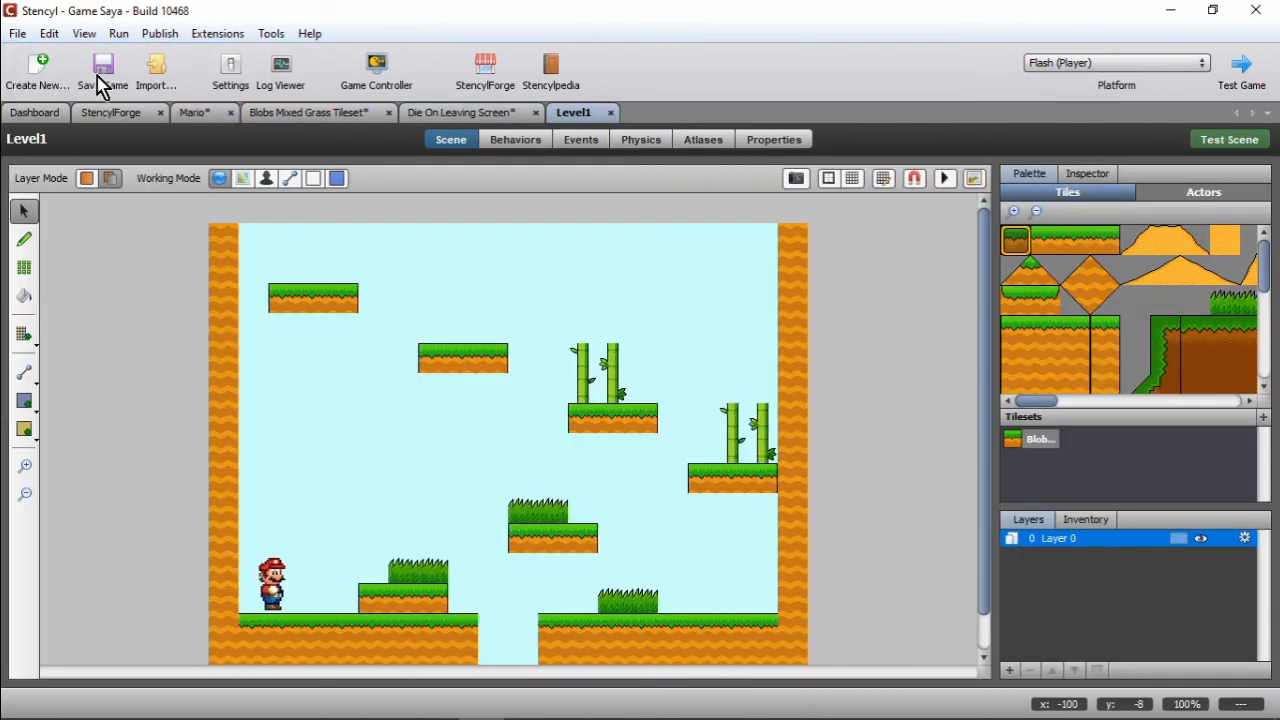
# Step: Save the game, launch a test of the Level1 scene, and reposition the test player window
pyautogui.click(99, 78)
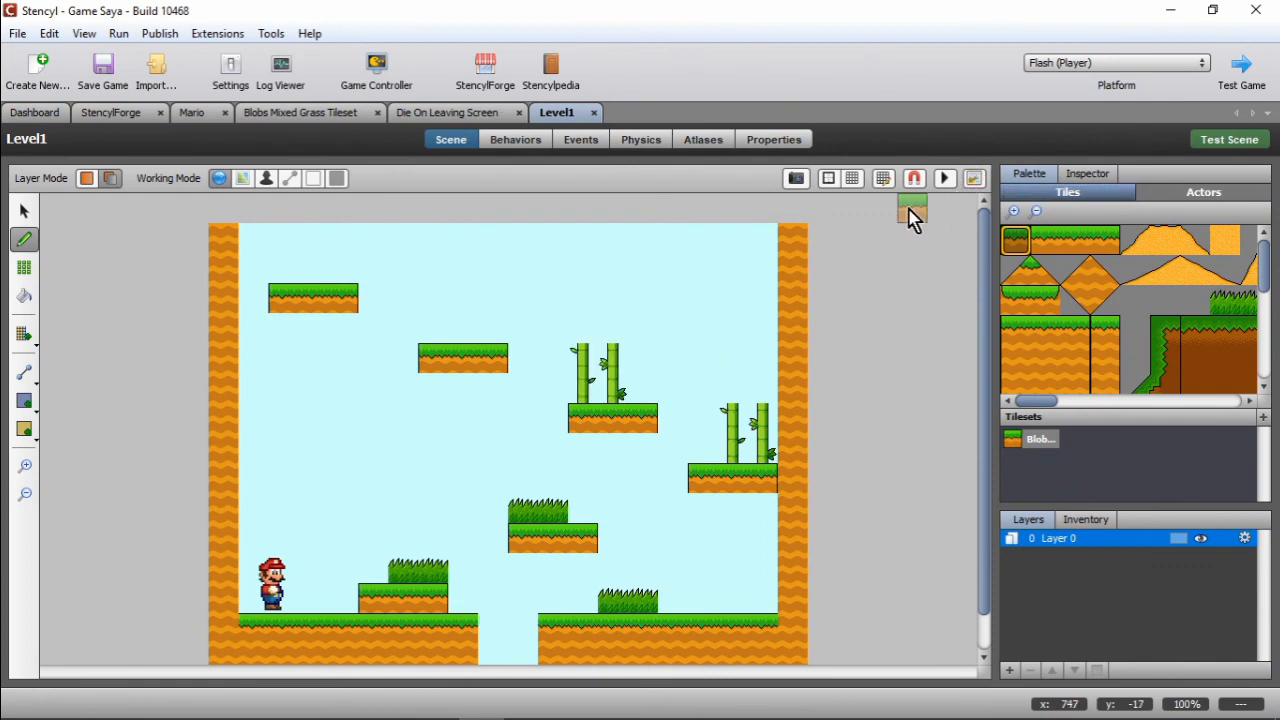
pyautogui.click(1214, 153)
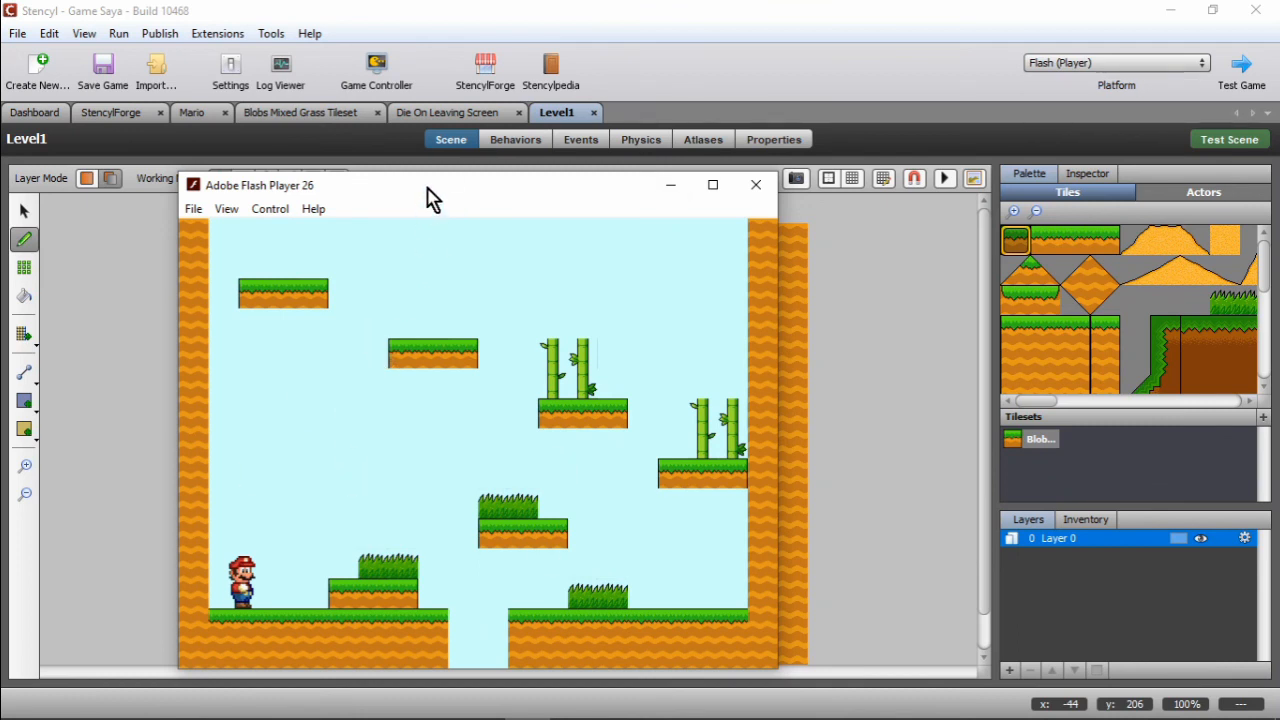
pyautogui.moveTo(432, 198); pyautogui.dragTo(550, 118)
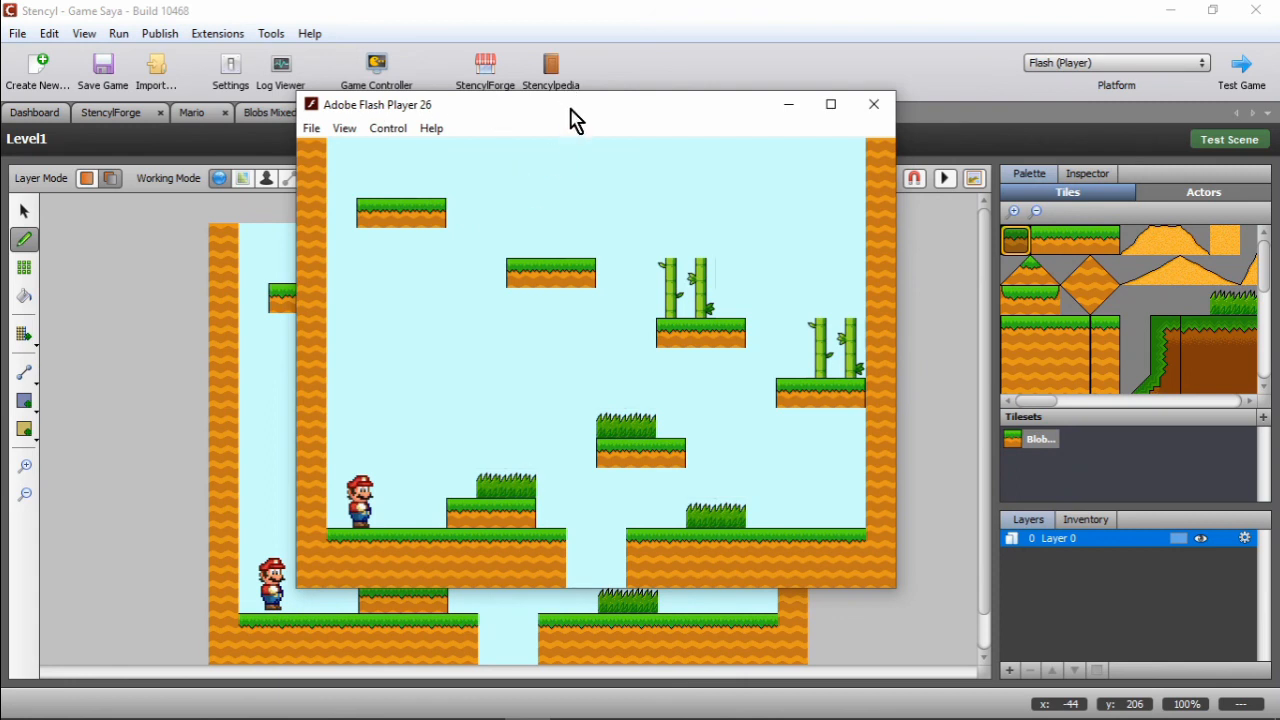
pyautogui.moveTo(570, 109); pyautogui.dragTo(575, 113)
# Step: Test Mario's walking and jumping in both directions on the ground between the wall and the low step
pyautogui.press('Right')
pyautogui.press('Up')
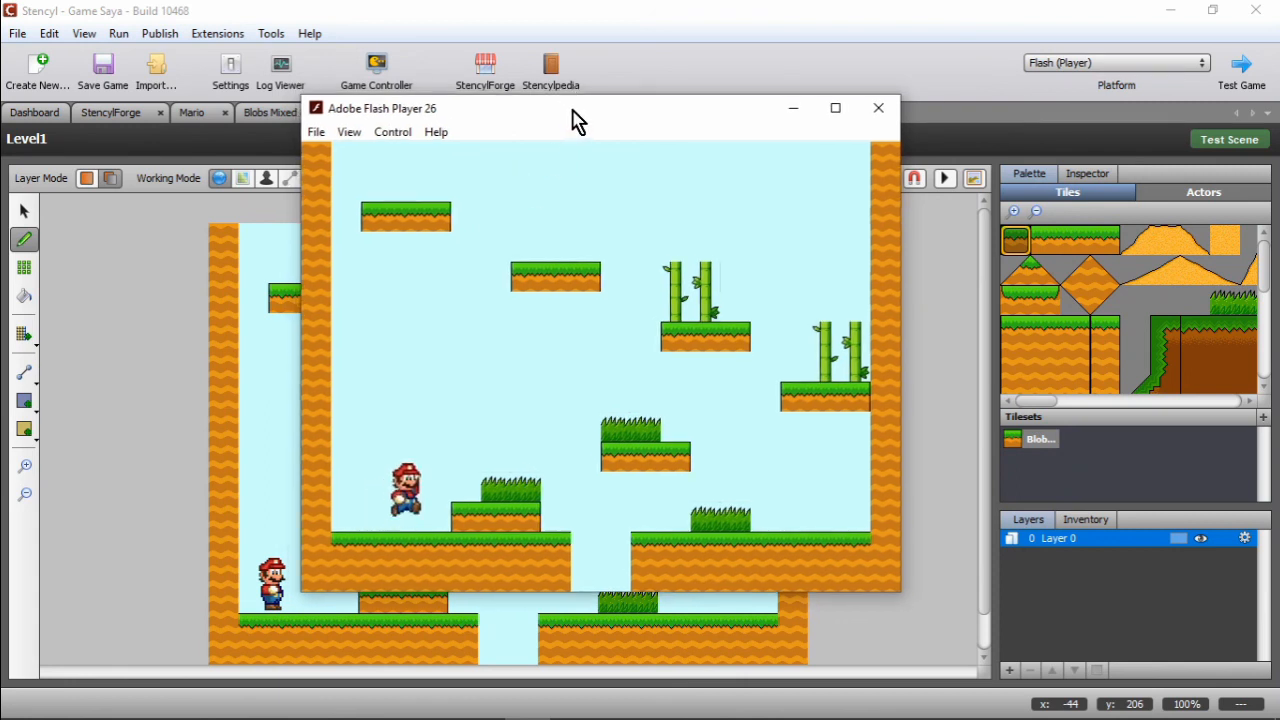
pyautogui.press('Left')
pyautogui.press('Up')
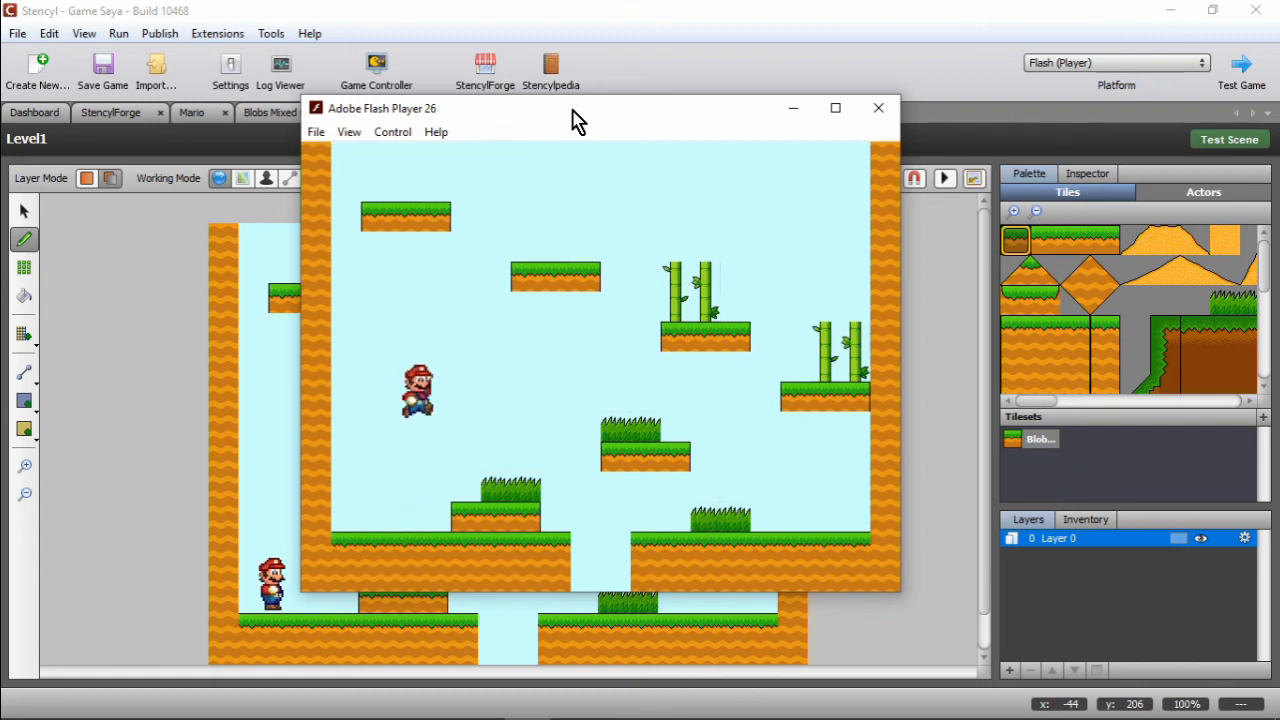
pyautogui.press('Right')
pyautogui.press('Up')
pyautogui.press('Left')
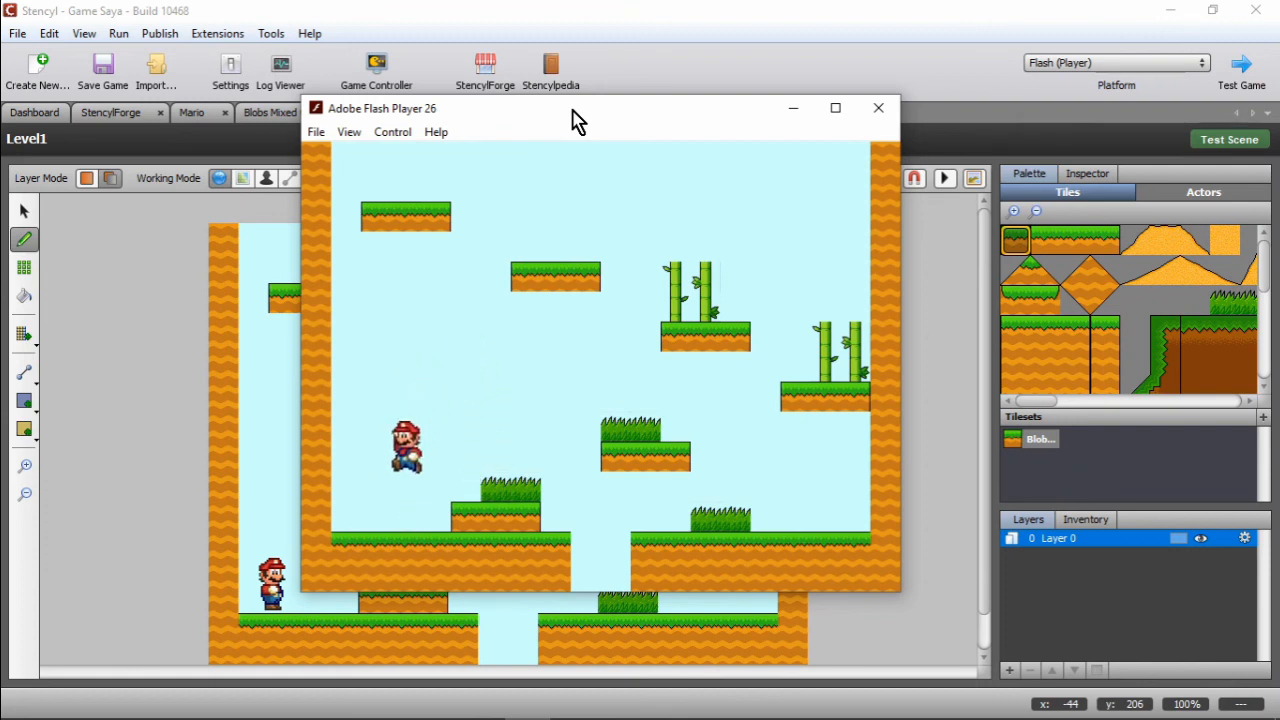
# Step: Jump Mario over the low step and let him fall into the pit to test the scene reload
pyautogui.press('Right')
pyautogui.press('Up')
pyautogui.press('Right')
pyautogui.press('Up')
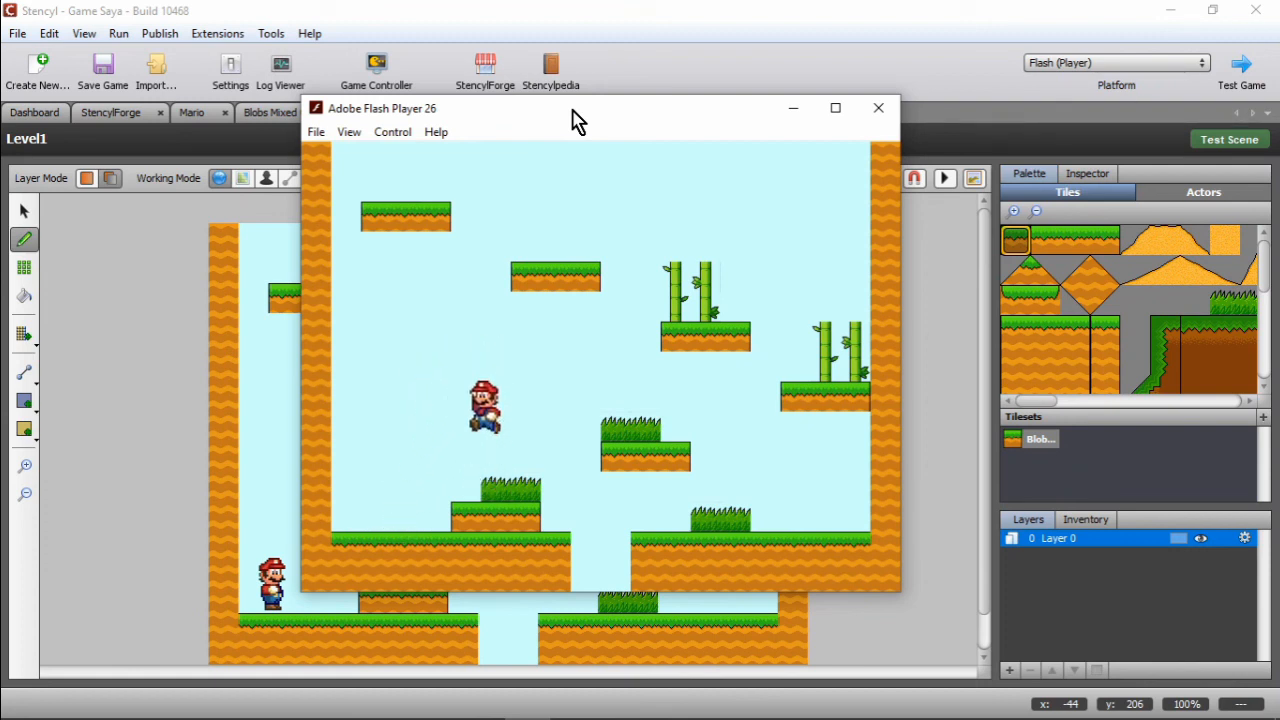
pyautogui.press('Right')
pyautogui.press('Up')
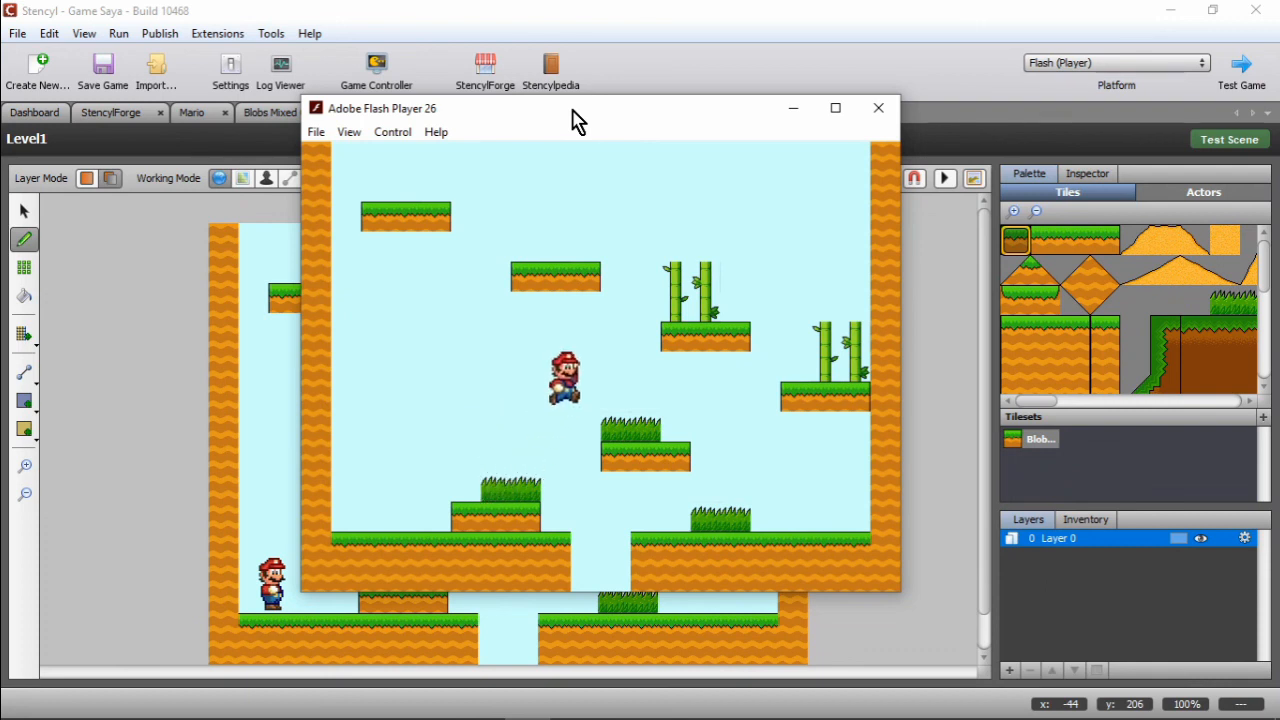
pyautogui.press('Left')
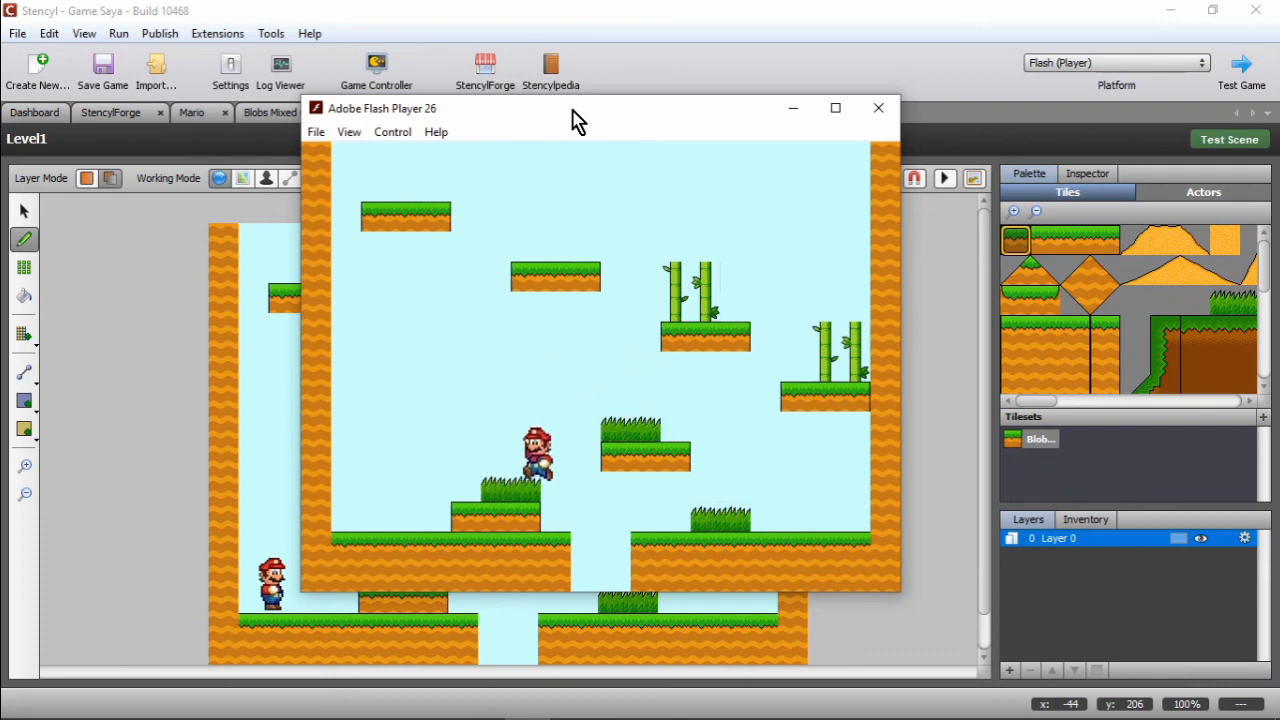
pyautogui.press('Right')
pyautogui.press('Right')
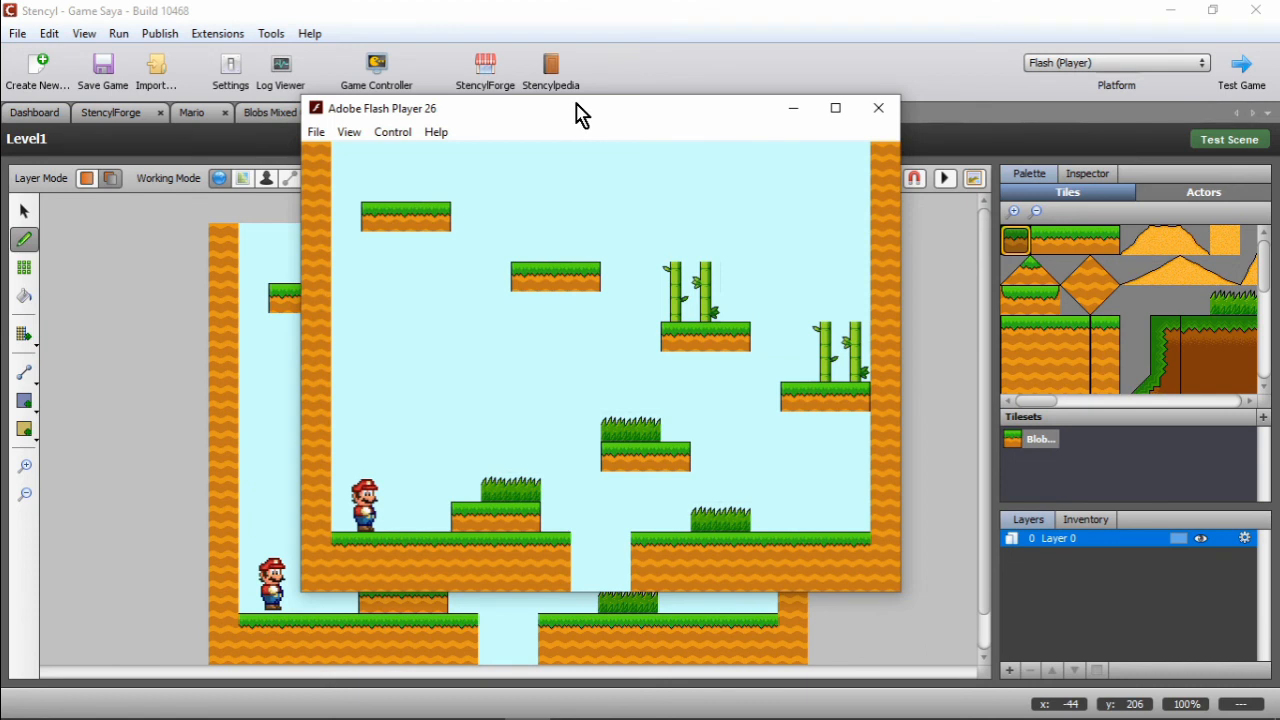
# Step: Jump Mario from the start over the grassy middle platform and land him on the ground beyond the pit
pyautogui.moveTo(580, 116); pyautogui.dragTo(620, 110)
pyautogui.press('Up')
pyautogui.press('Right')
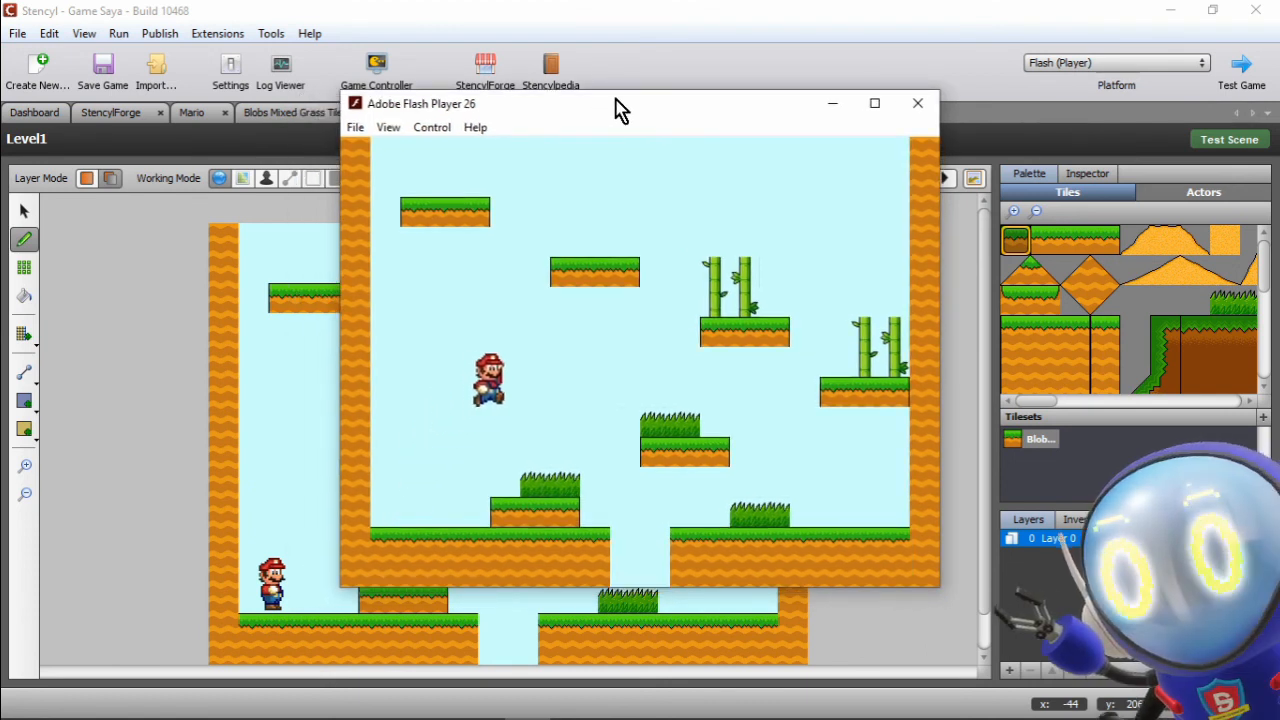
pyautogui.press('Up')
pyautogui.press('Right')
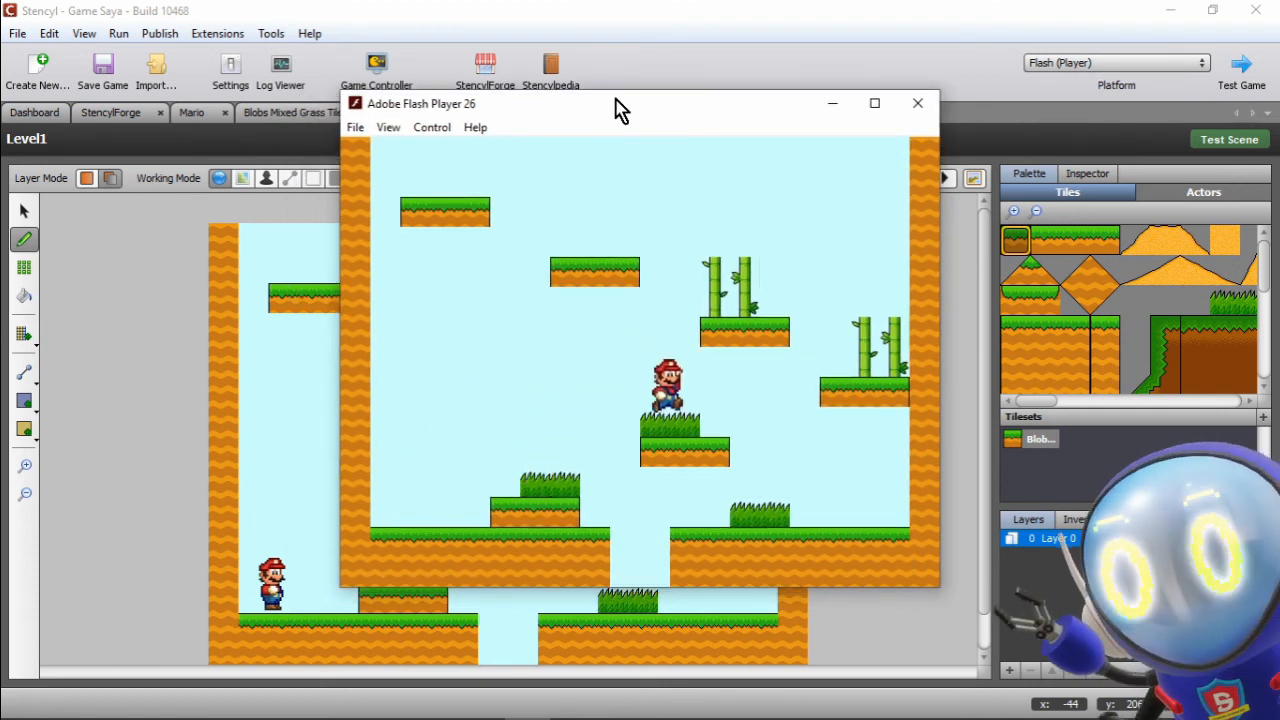
pyautogui.press('Right')
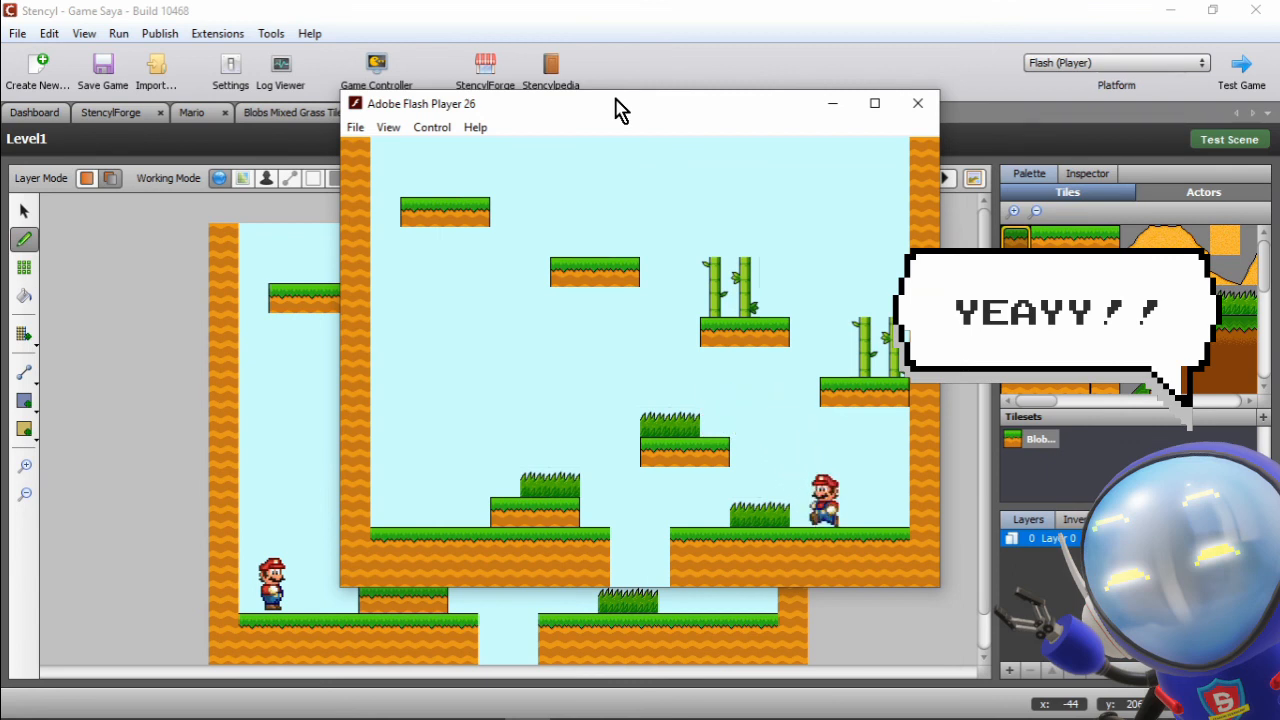
# Step: Jump Mario back across the pit and bring him to rest on the low step
pyautogui.press('Up')
pyautogui.press('Left')
pyautogui.press('Up')
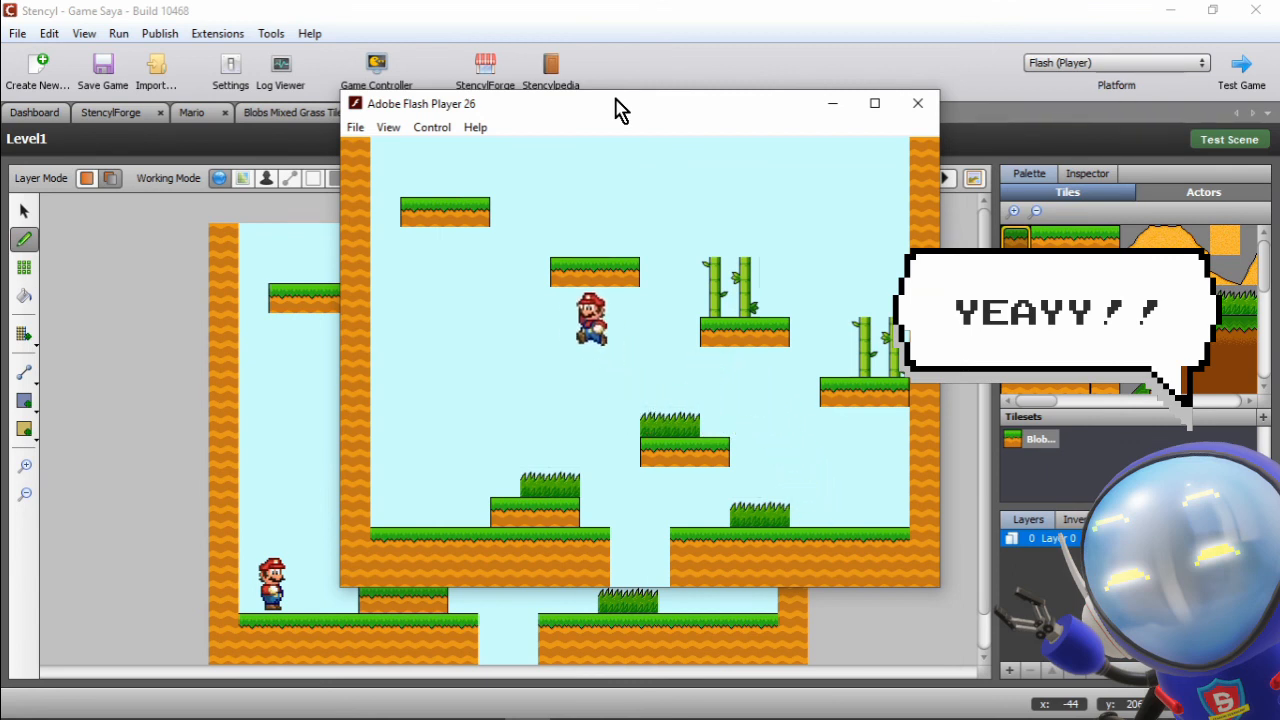
pyautogui.press('Left')
pyautogui.press('Right')
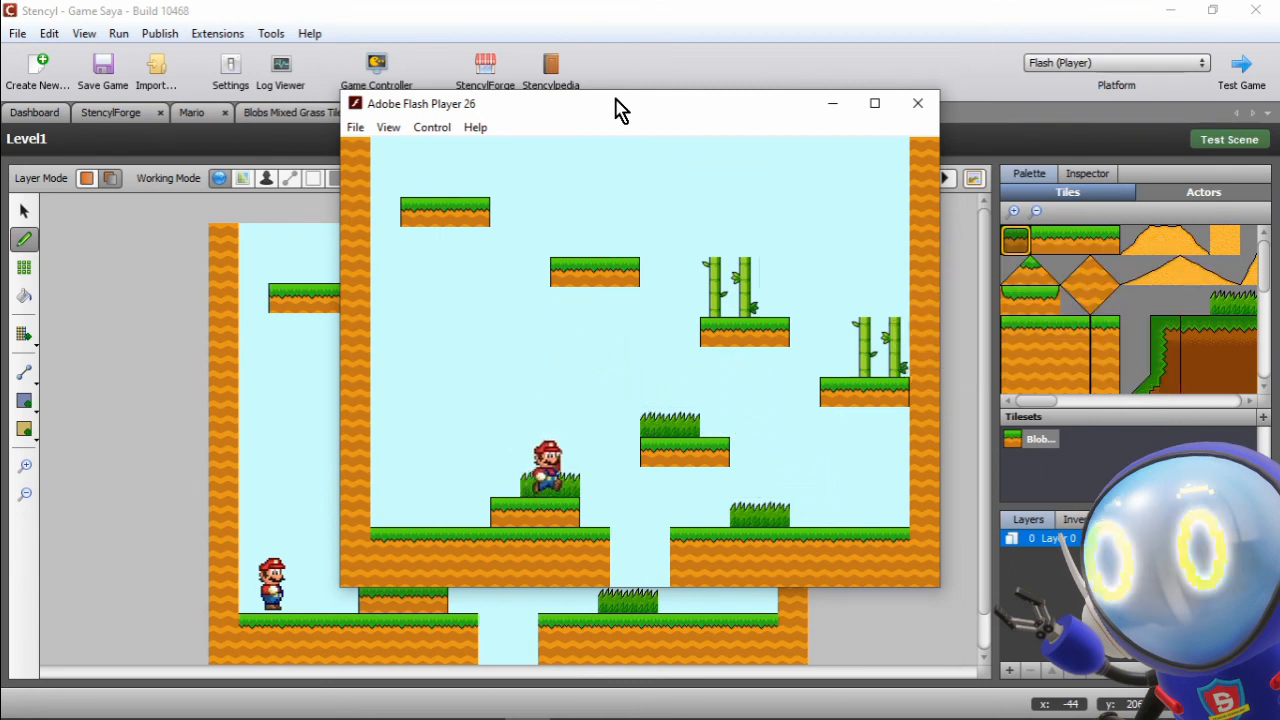
pyautogui.press('Up')
pyautogui.press('Left')
pyautogui.press('Left')
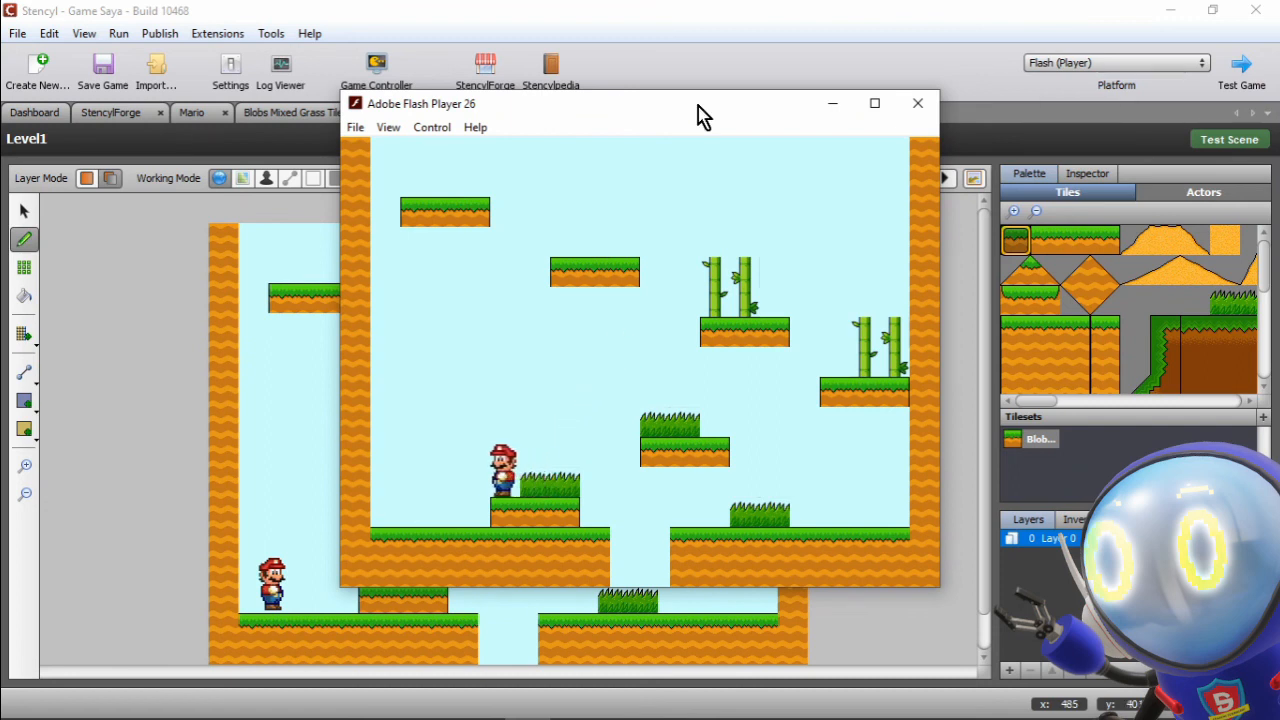
# Step: Test repeated jumps by moving Mario back and forth between the low step and the grassy middle platform
pyautogui.press('Right')
pyautogui.press('Up')
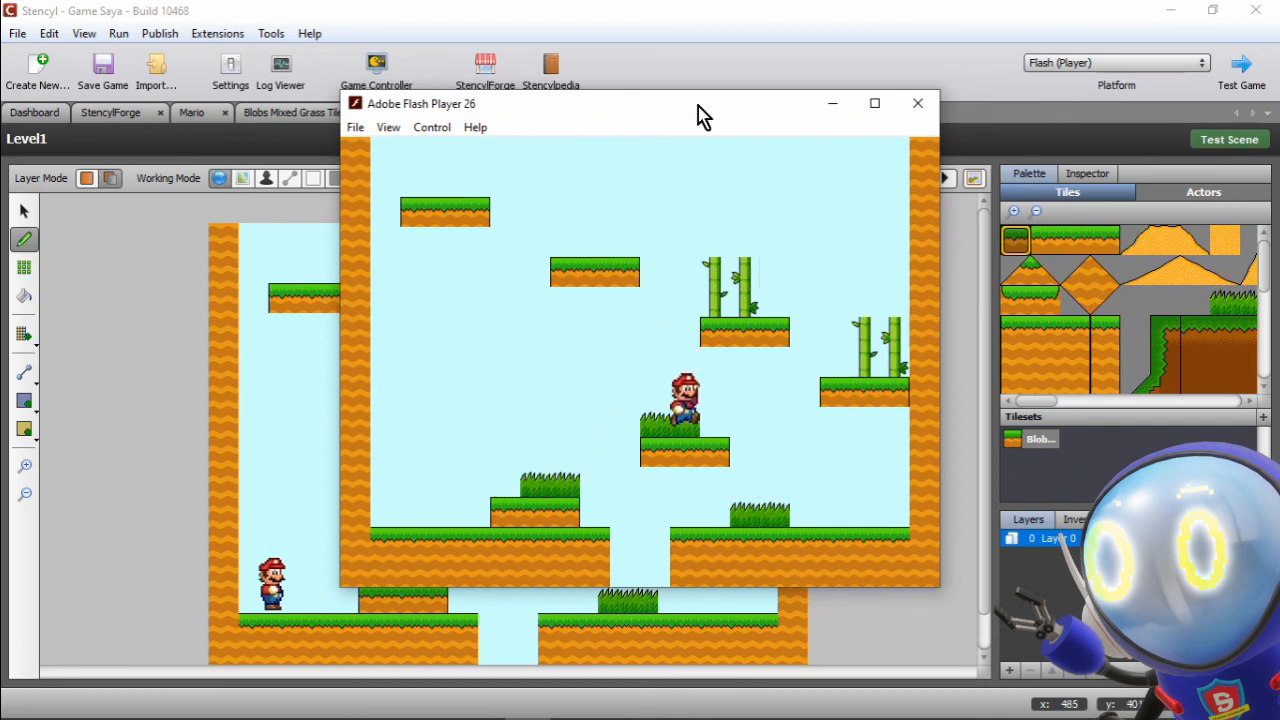
pyautogui.press('Left')
pyautogui.press('Up')
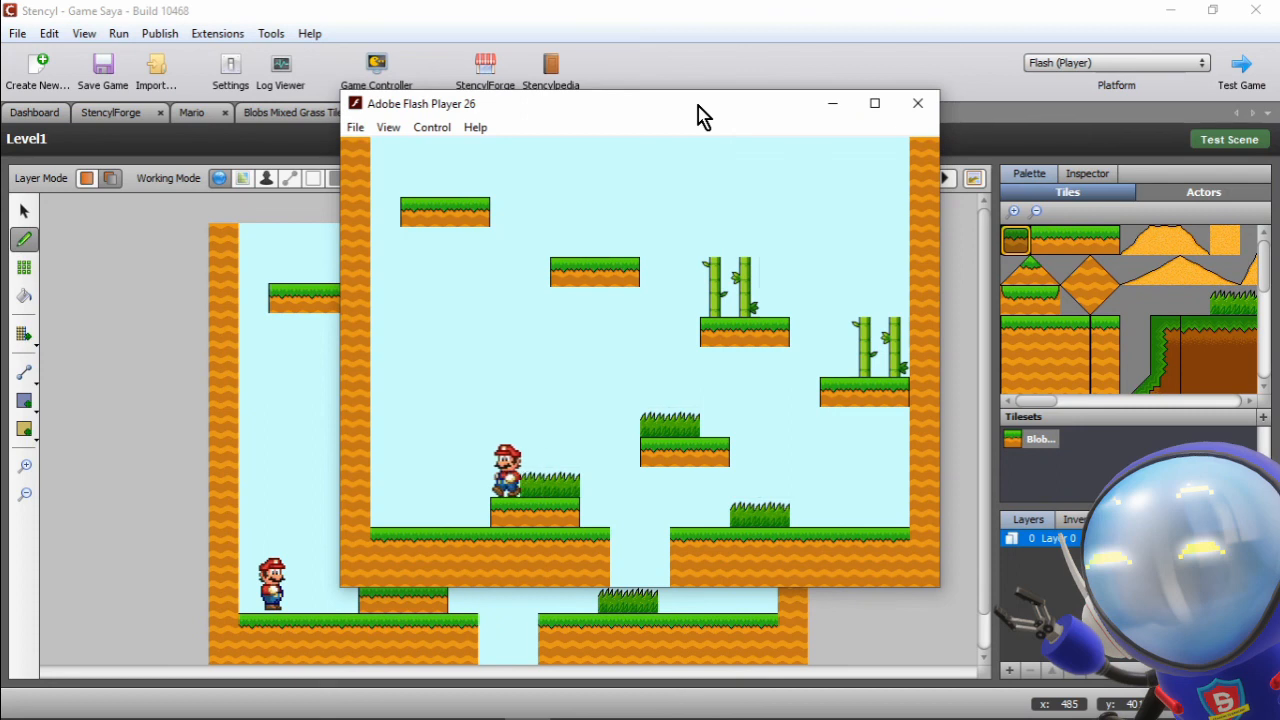
pyautogui.press('Right')
pyautogui.press('Up')
pyautogui.press('Left')
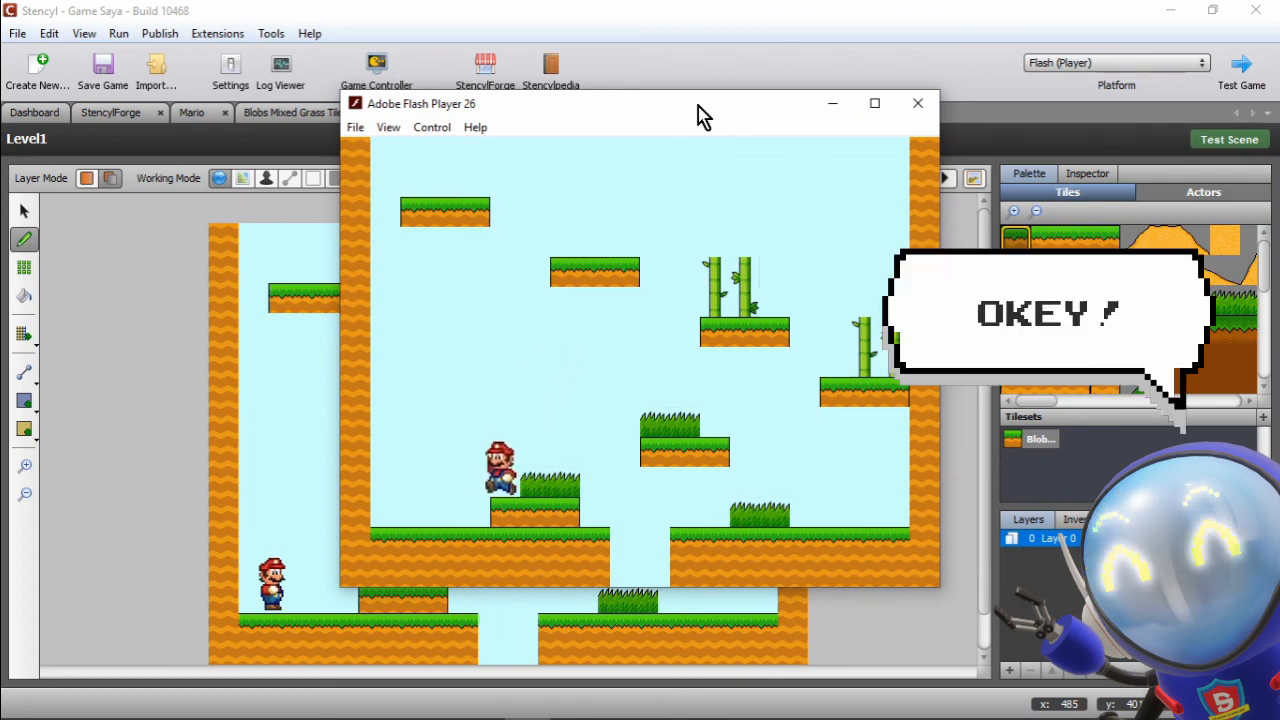
pyautogui.press('Right')
pyautogui.press('Up')
pyautogui.press('Right')
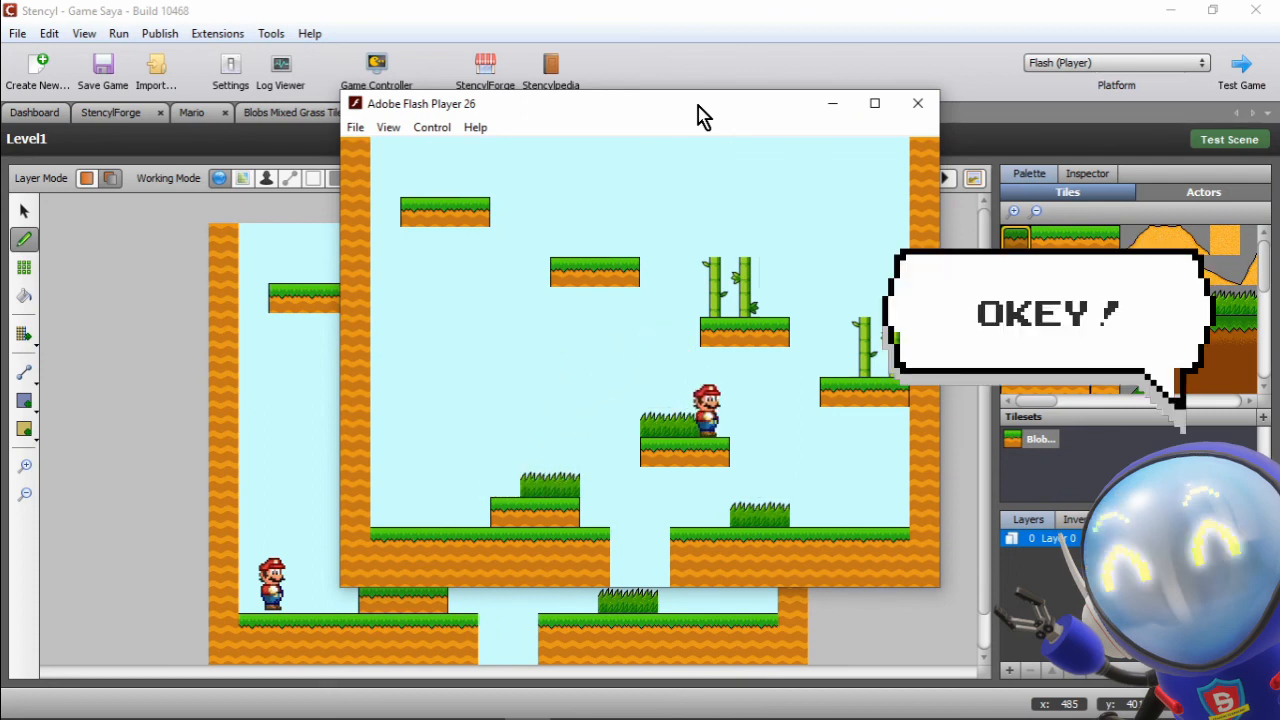
pyautogui.press('Left')
pyautogui.press('Up')
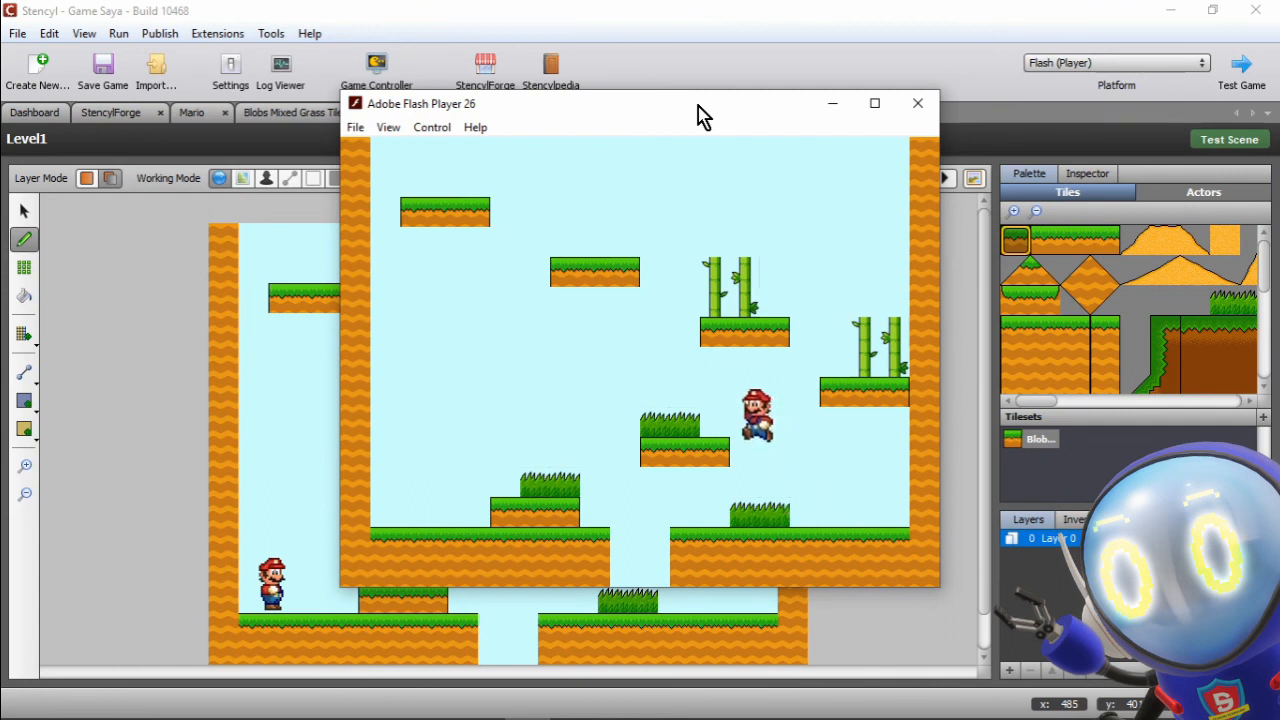
pyautogui.press('Up')
pyautogui.press('Left')
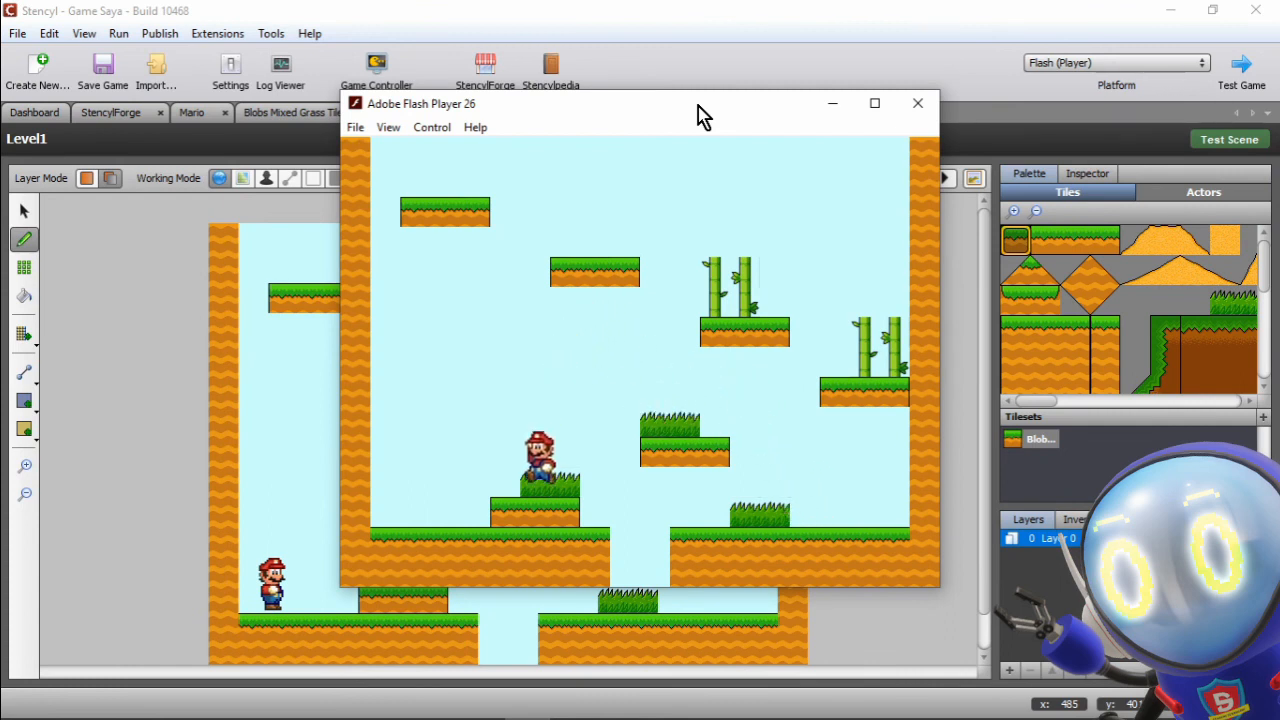
pyautogui.press('Left')
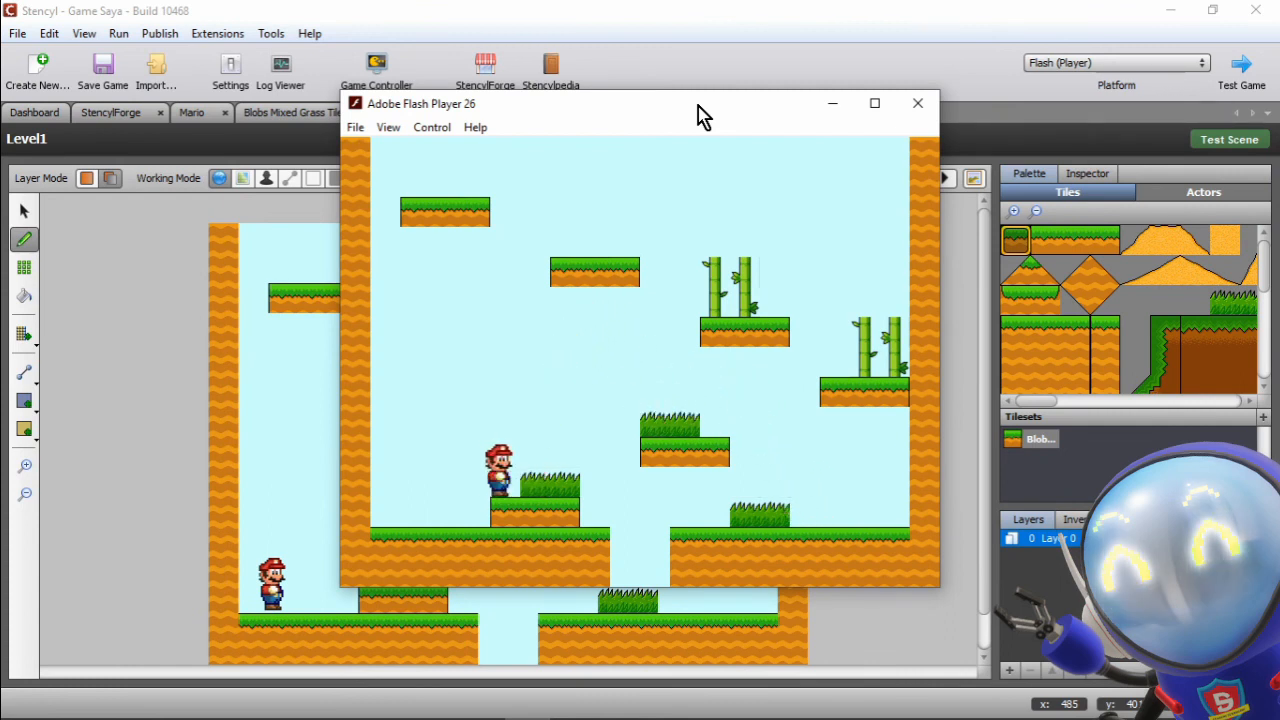
# Step: Hop Mario between the low step and the middle platform, ending with a fall into the pit to retest the reload
pyautogui.press('Right')
pyautogui.press('Up')
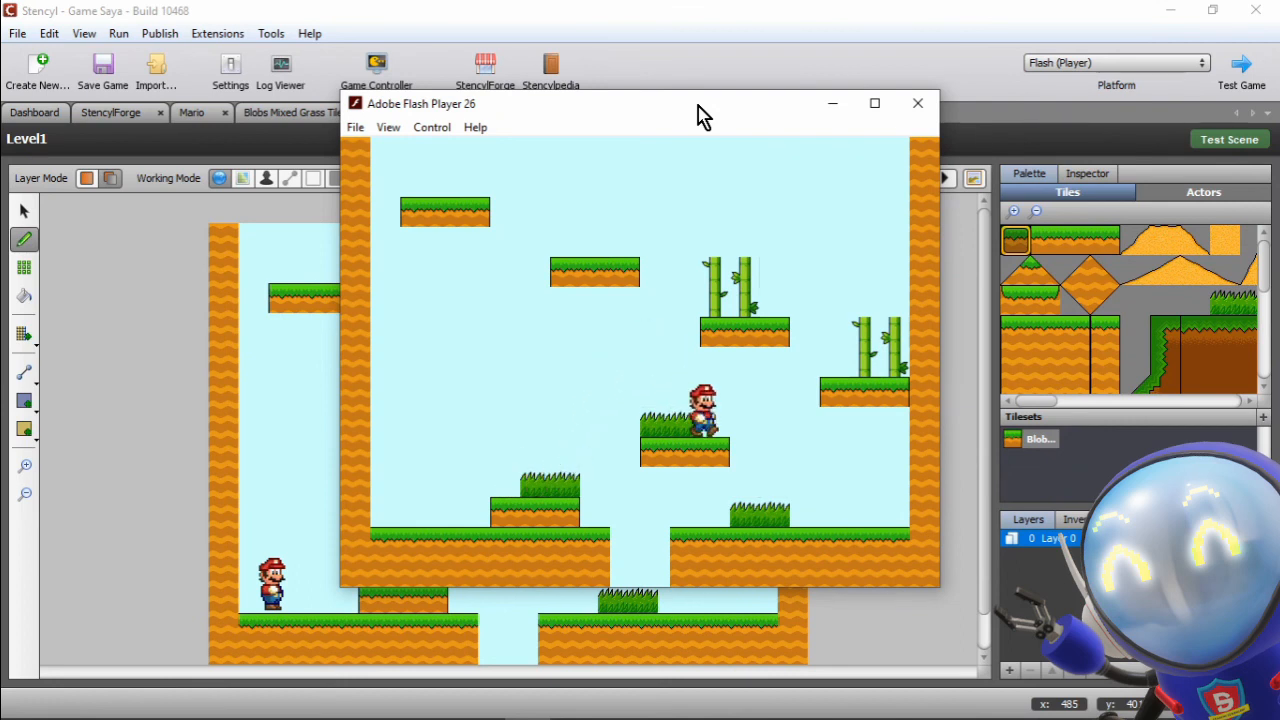
pyautogui.press('Left')
pyautogui.press('Up')
pyautogui.press('Left')
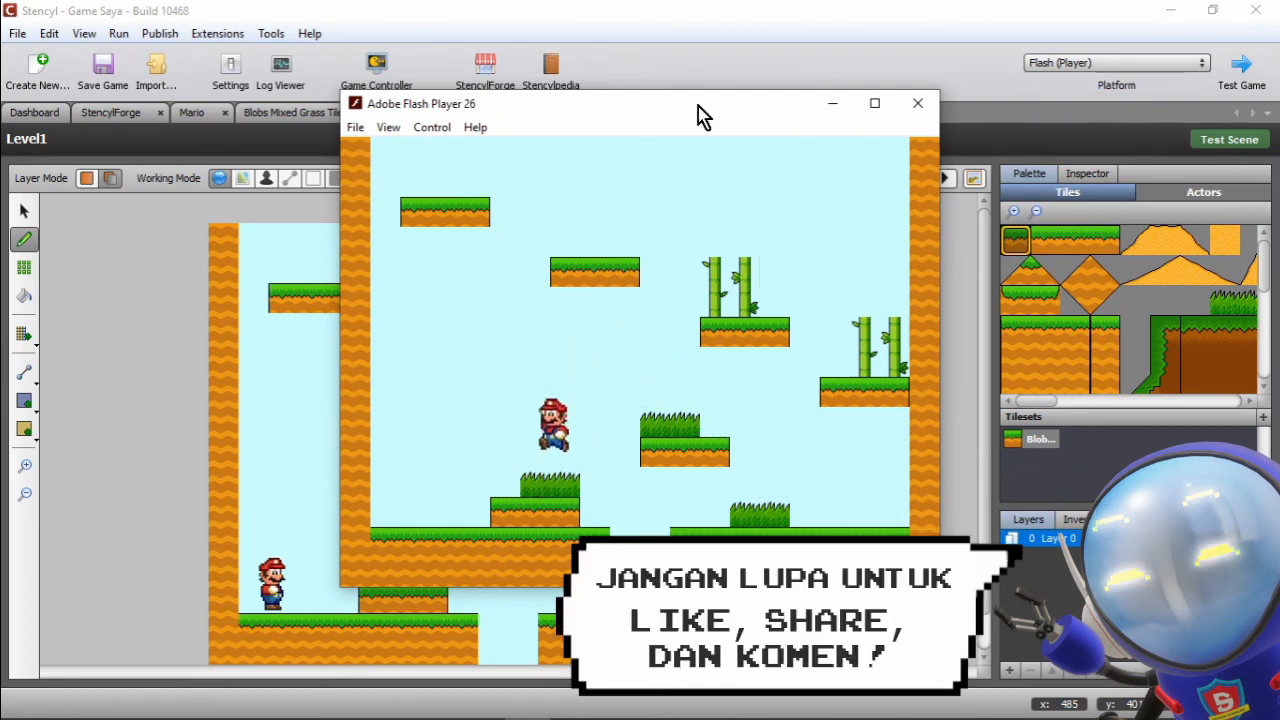
pyautogui.press('Right')
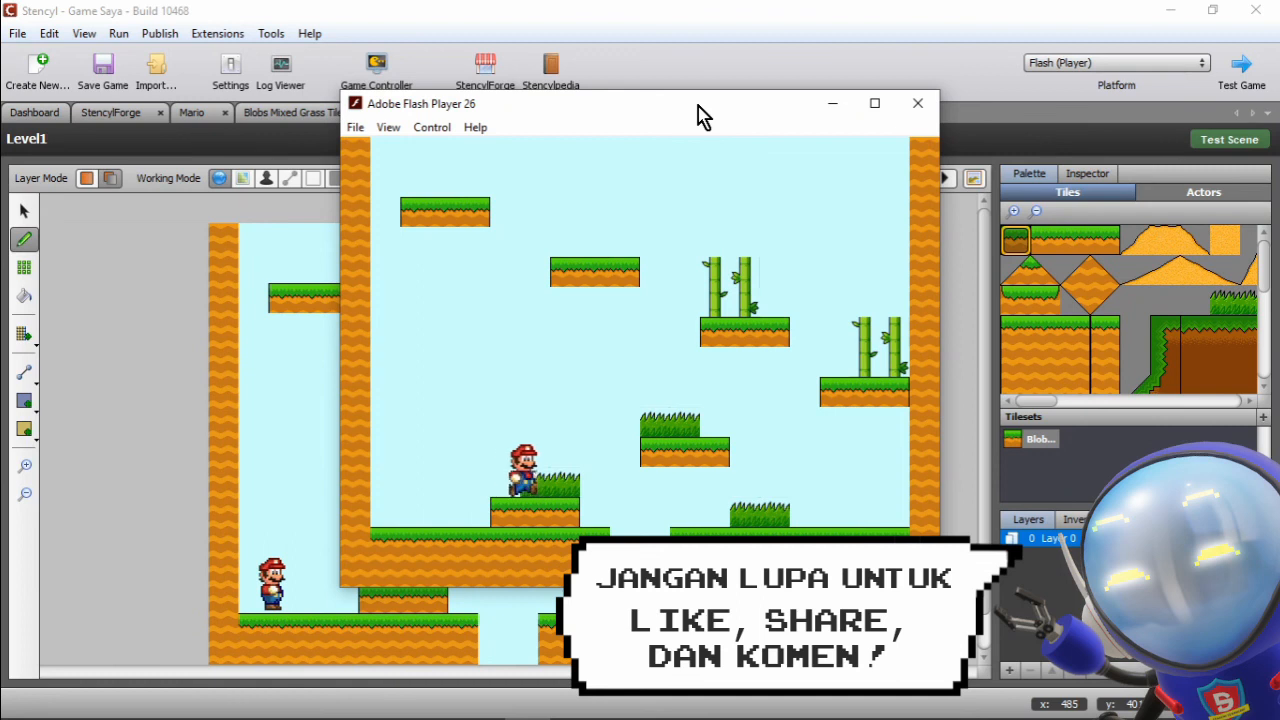
pyautogui.press('Up')
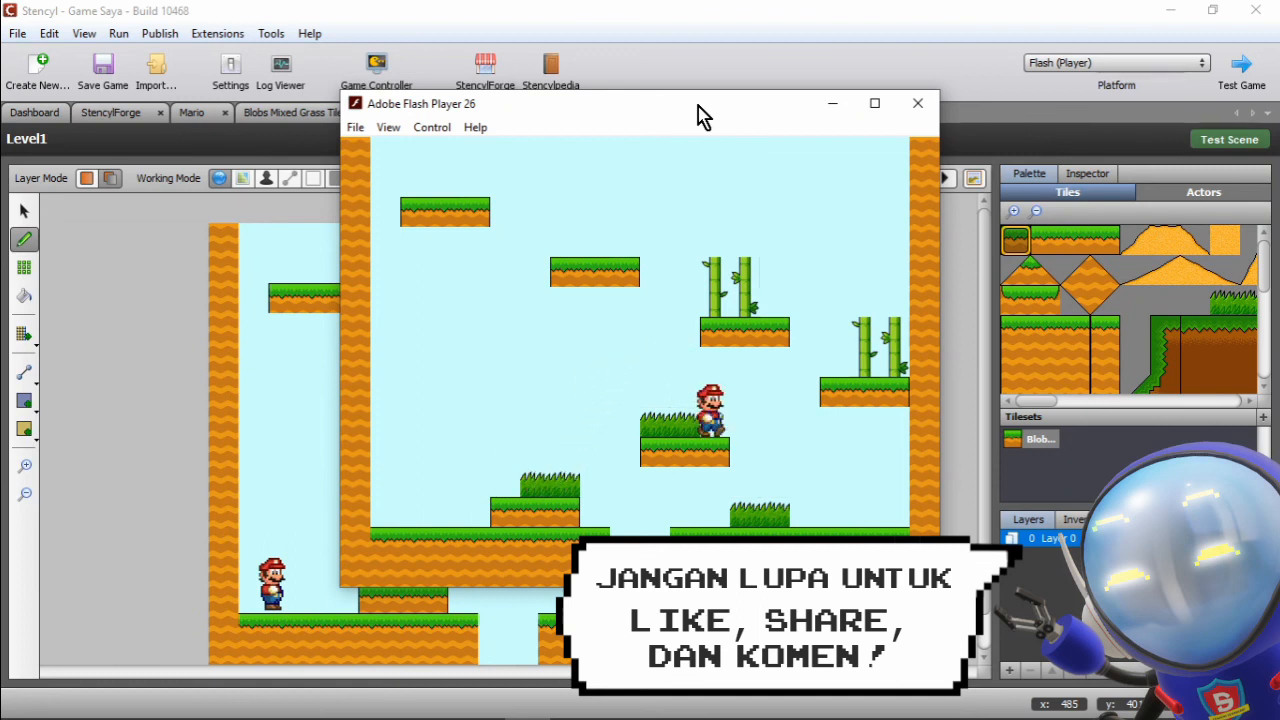
pyautogui.press('Up')
pyautogui.press('Left')
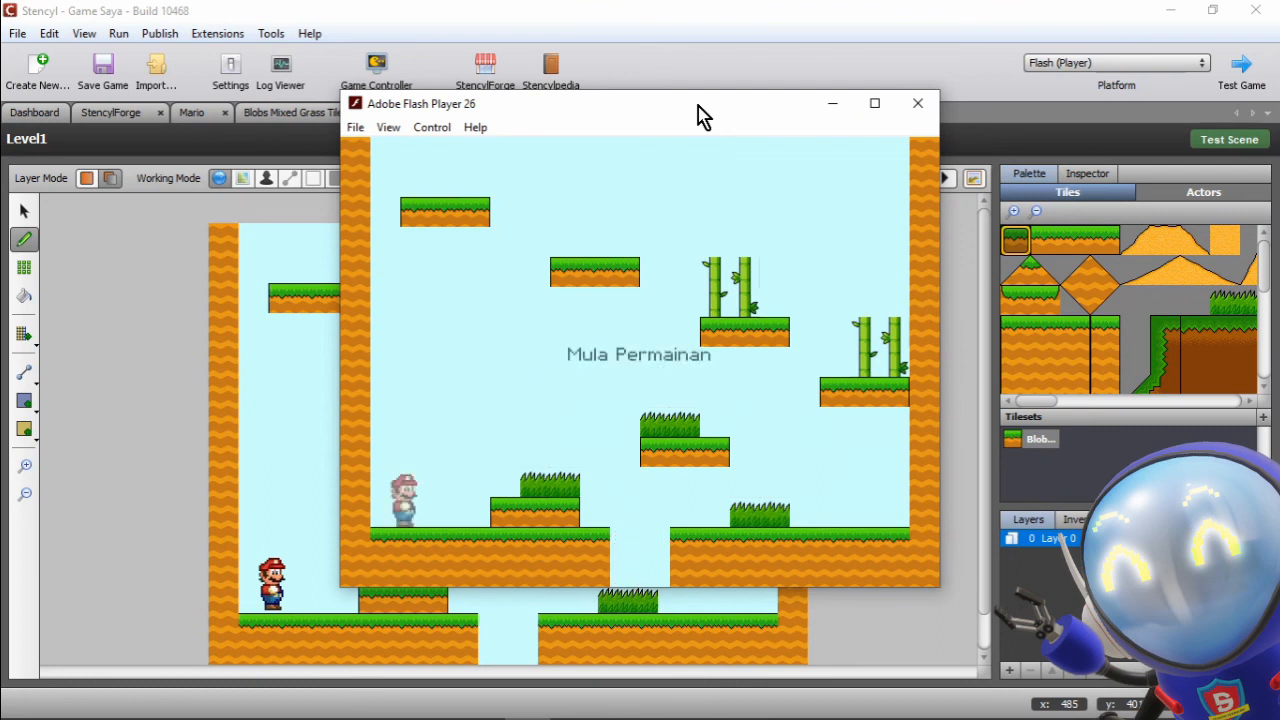
# Step: Test Mario's controls after the scene reload by running and jumping around the low step
pyautogui.press('Right')
pyautogui.press('Up')
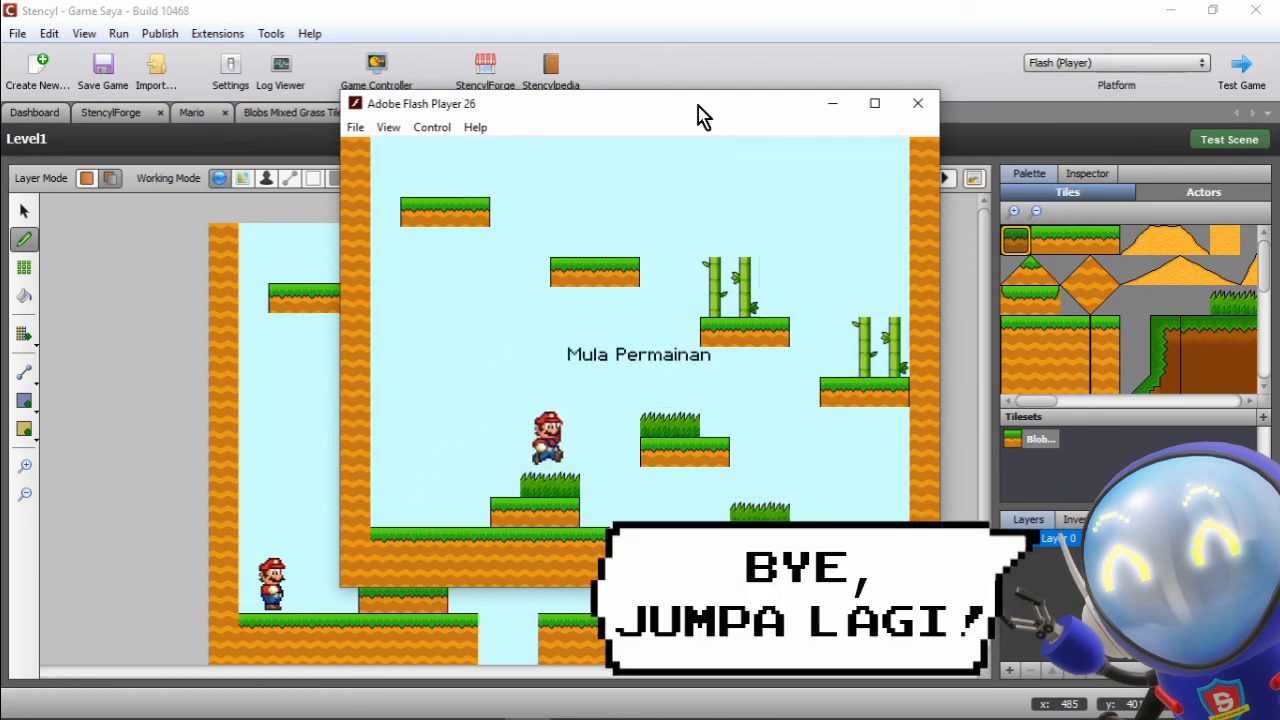
pyautogui.press('Left')
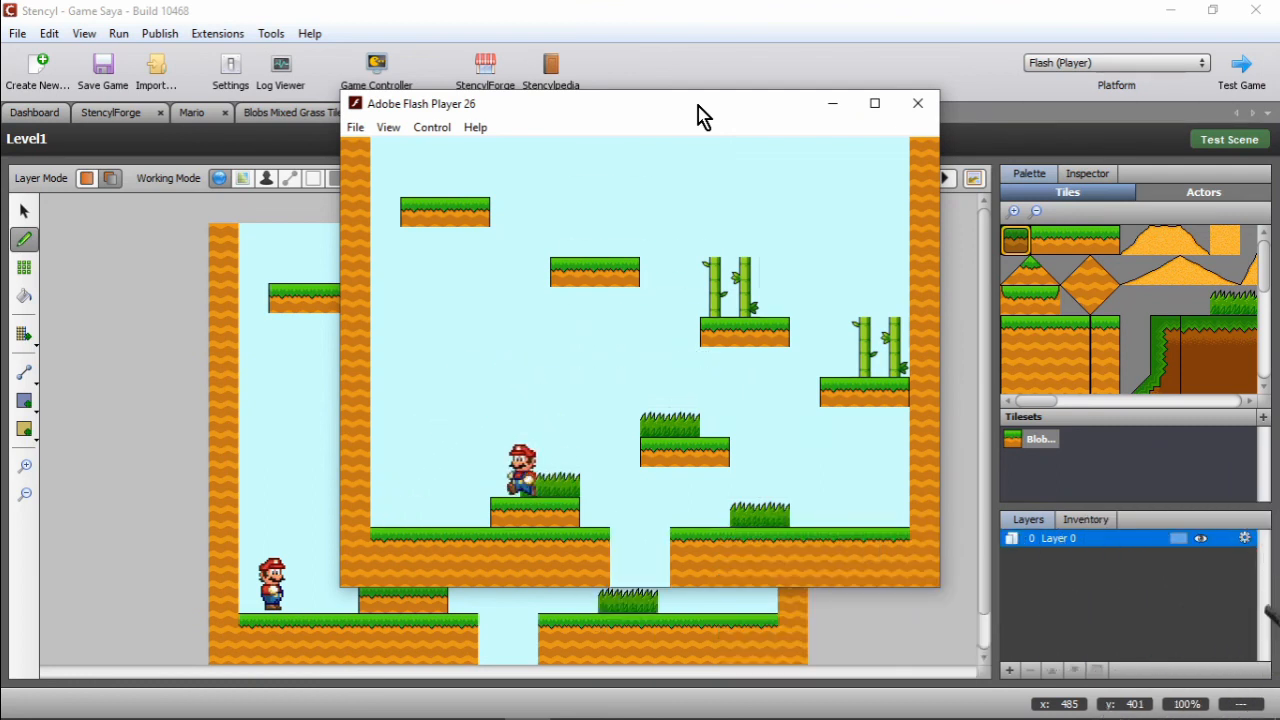
pyautogui.press('Up')
pyautogui.press('Right')
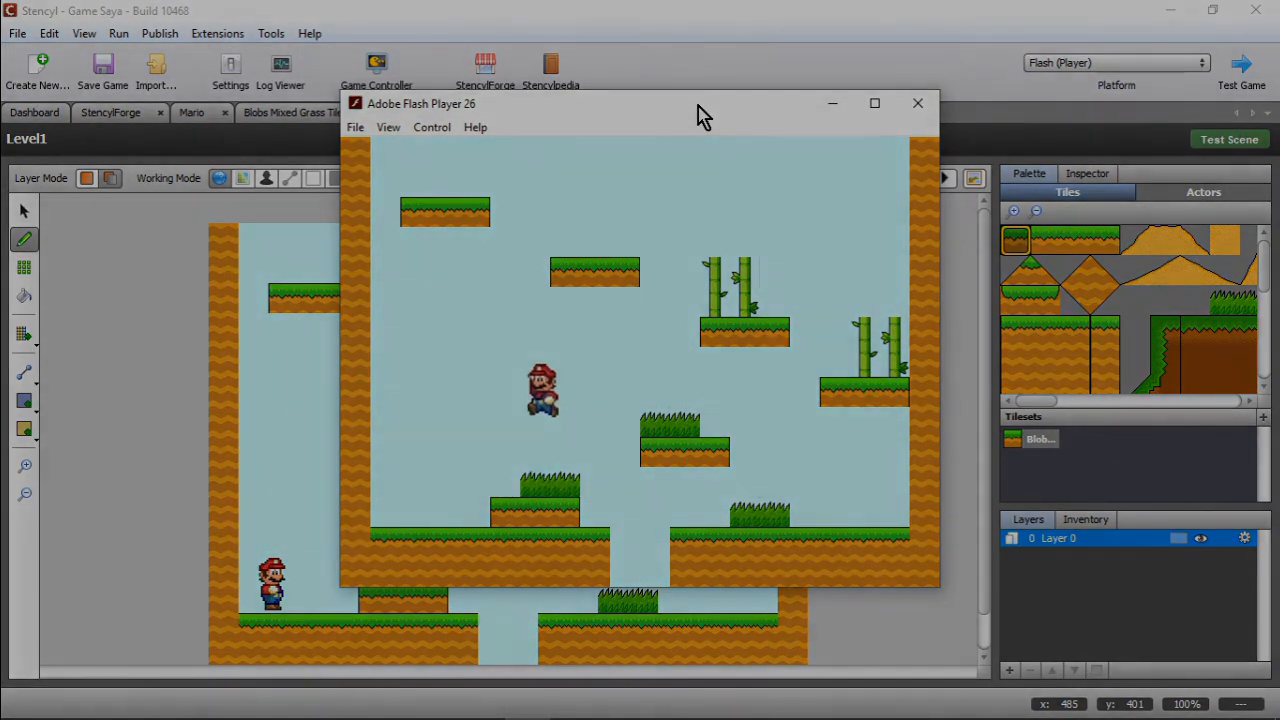
pyautogui.press('Left')
pyautogui.press('Left')
pyautogui.press('Right')
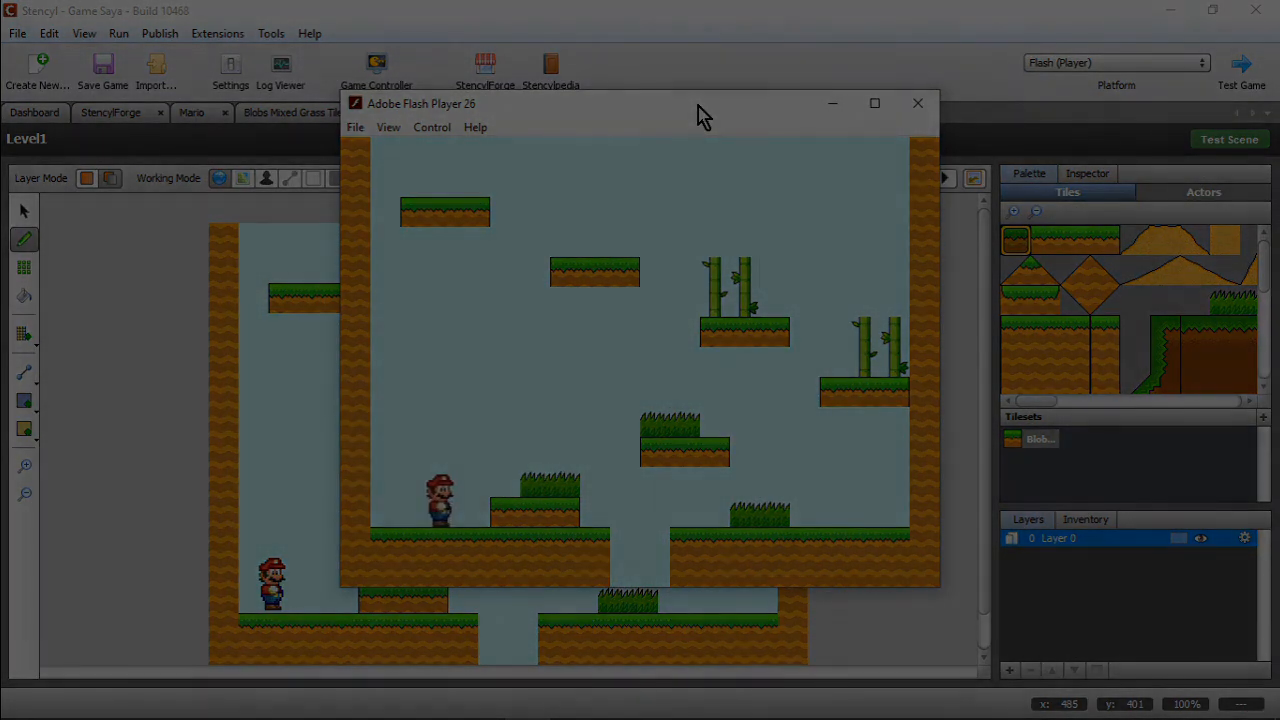
pyautogui.press('Up')
pyautogui.press('Right')
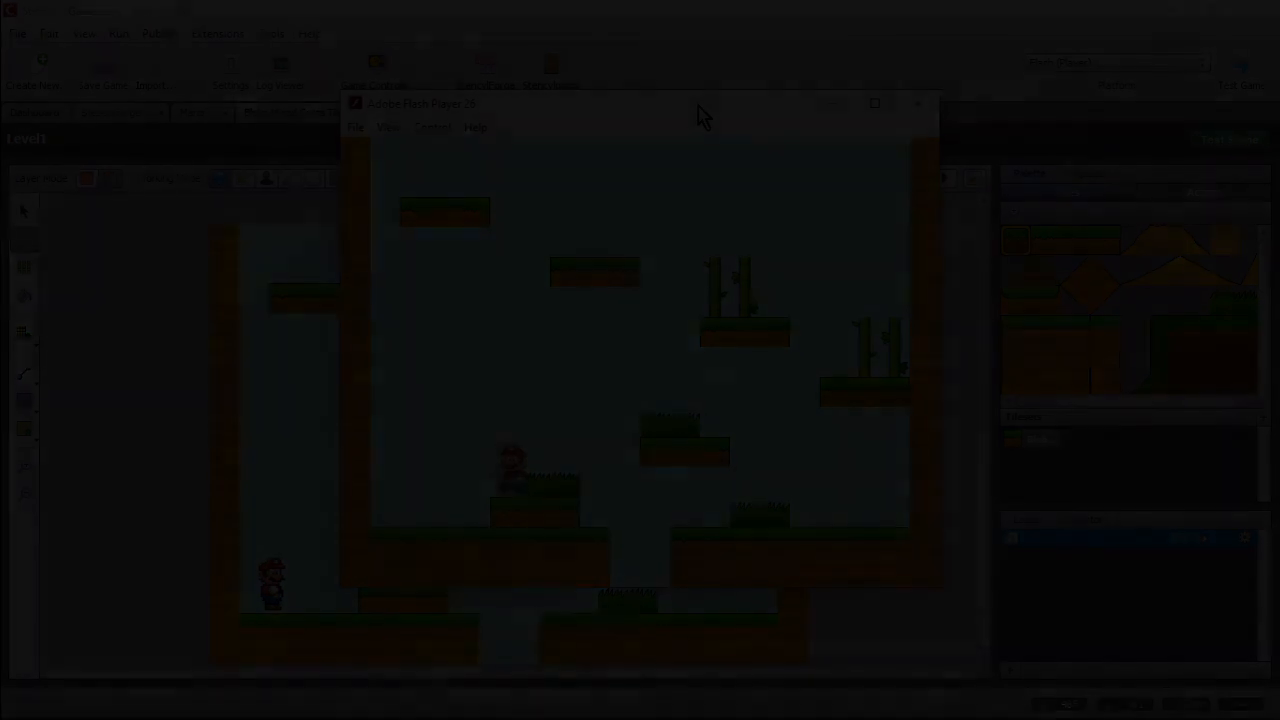